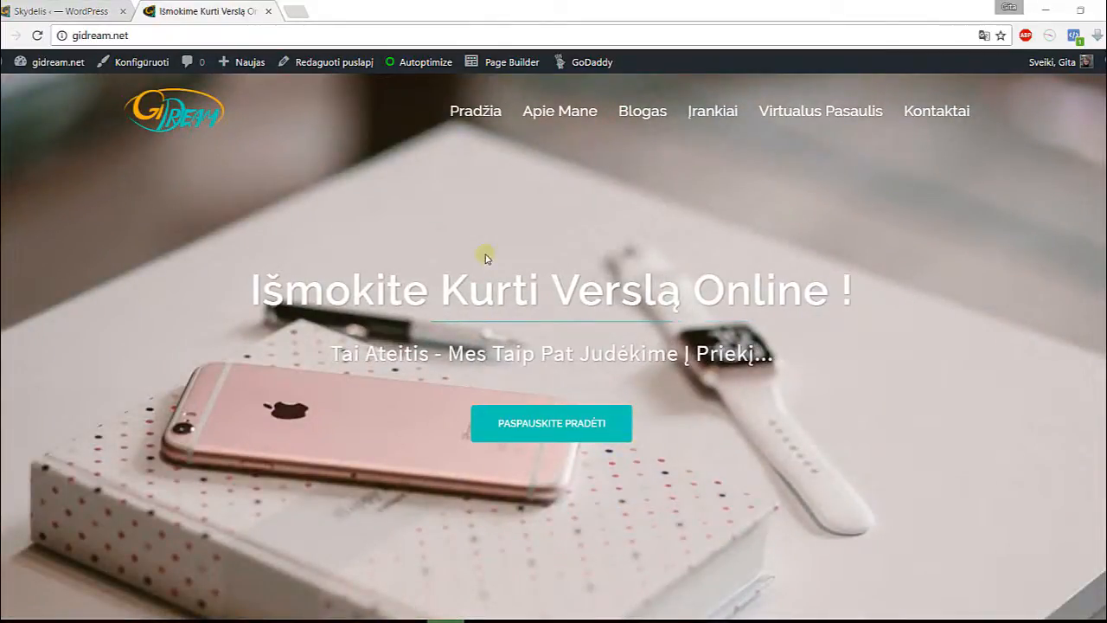
Open the live Pavyzdys page listed under Kontaktai and examine its content area and sidebar layout
mouse_move(934, 110)
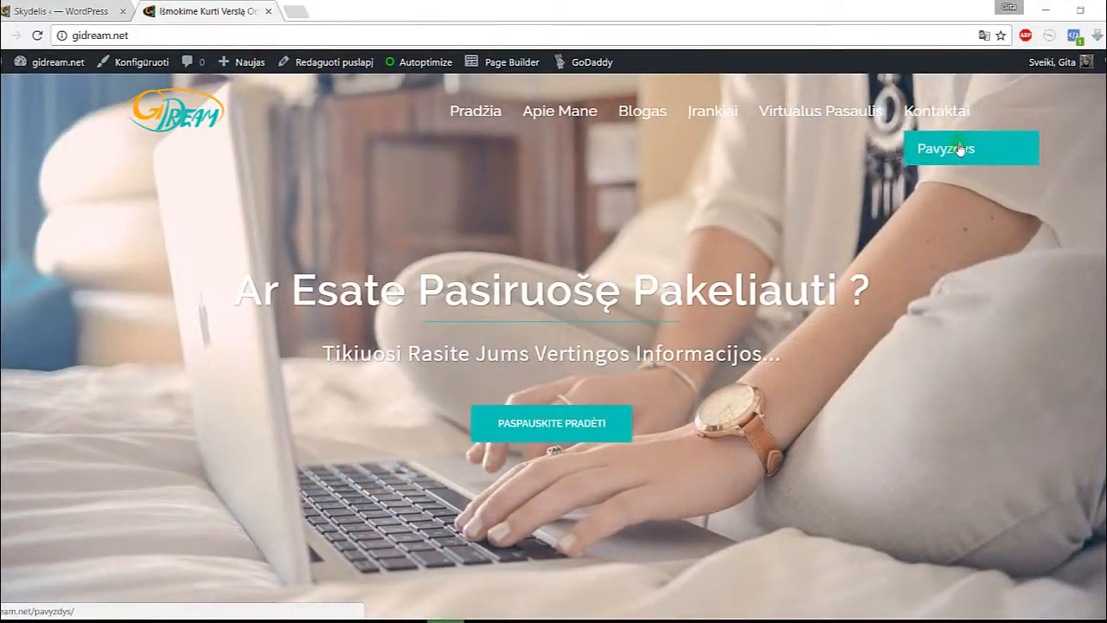
left_click(960, 150)
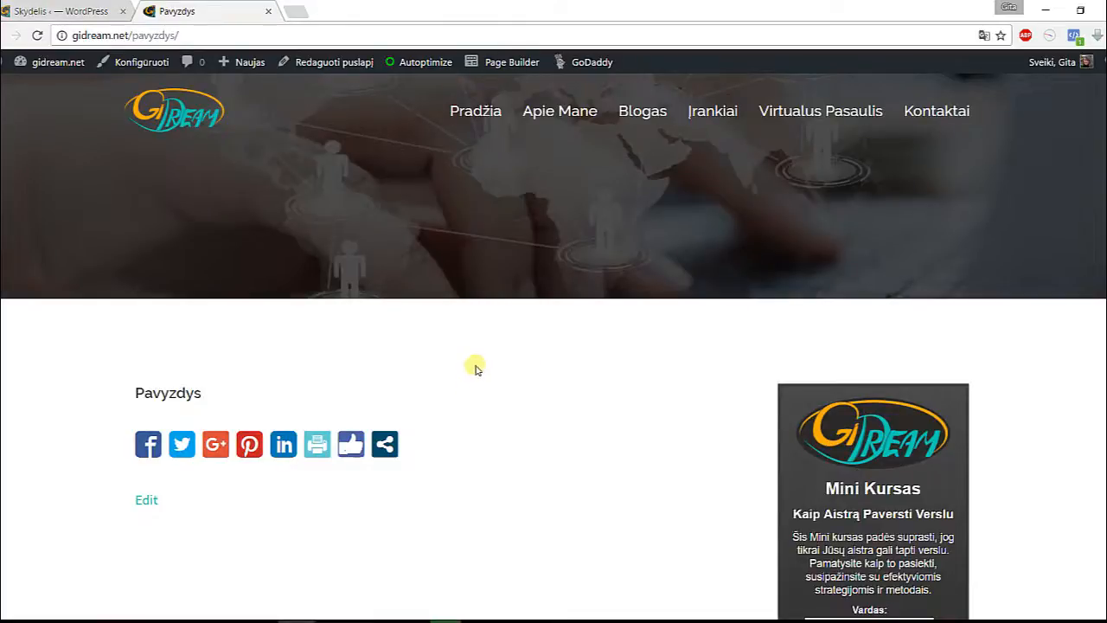
scroll(506, 346, "down", 5)
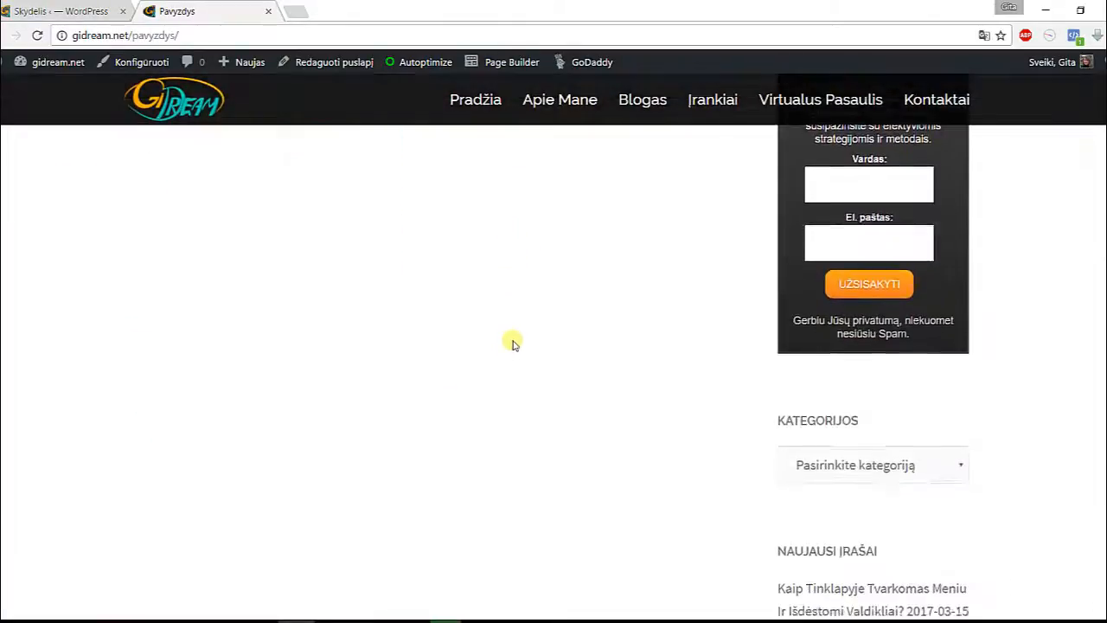
scroll(512, 344, "down", 5)
scroll(512, 345, "up", 6)
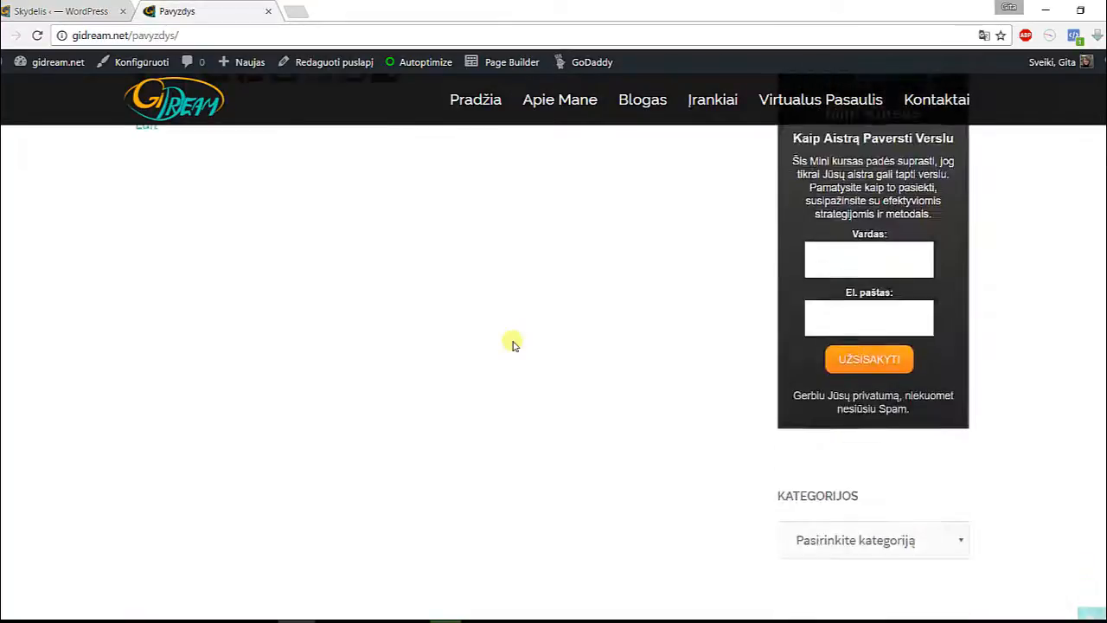
scroll(512, 344, "up", 4)
scroll(635, 354, "down", 4)
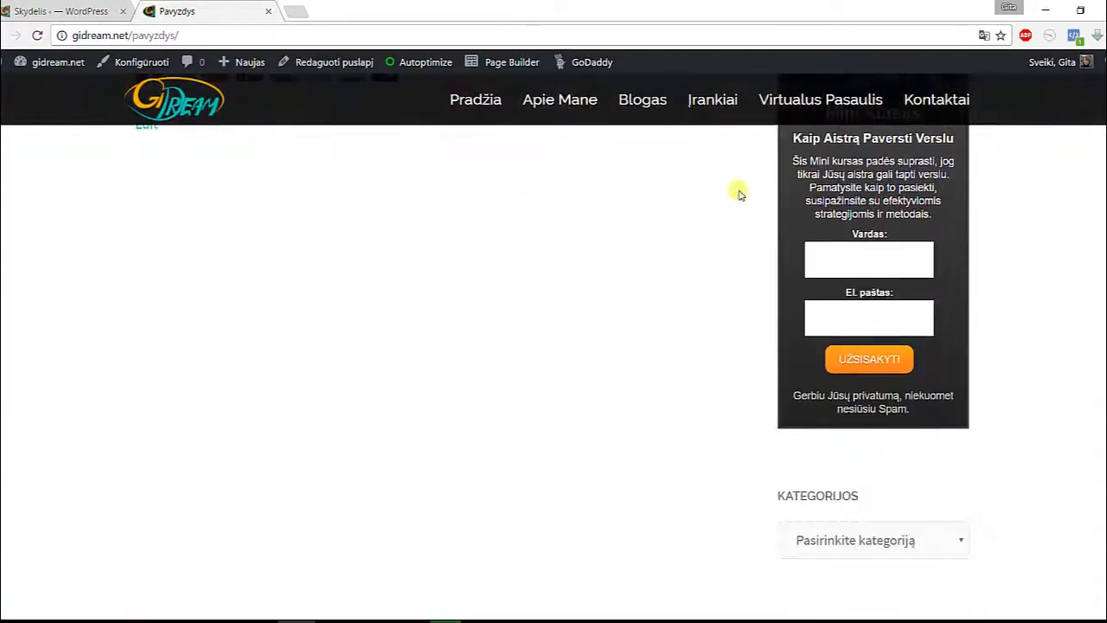
scroll(705, 241, "down", 1)
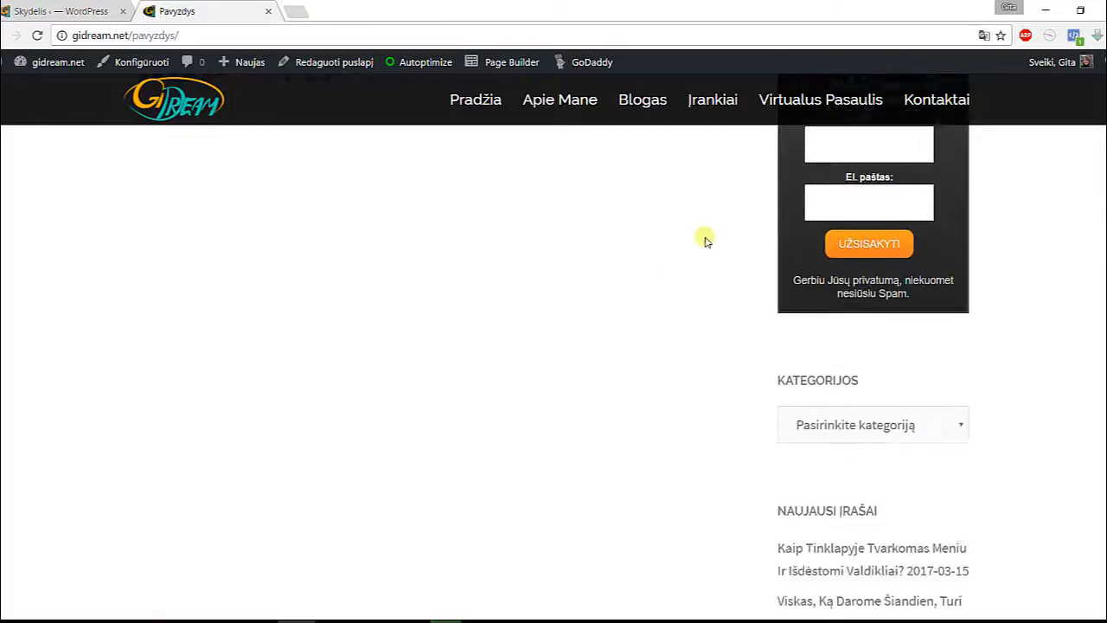
scroll(684, 262, "down", 5)
scroll(692, 314, "up", 6)
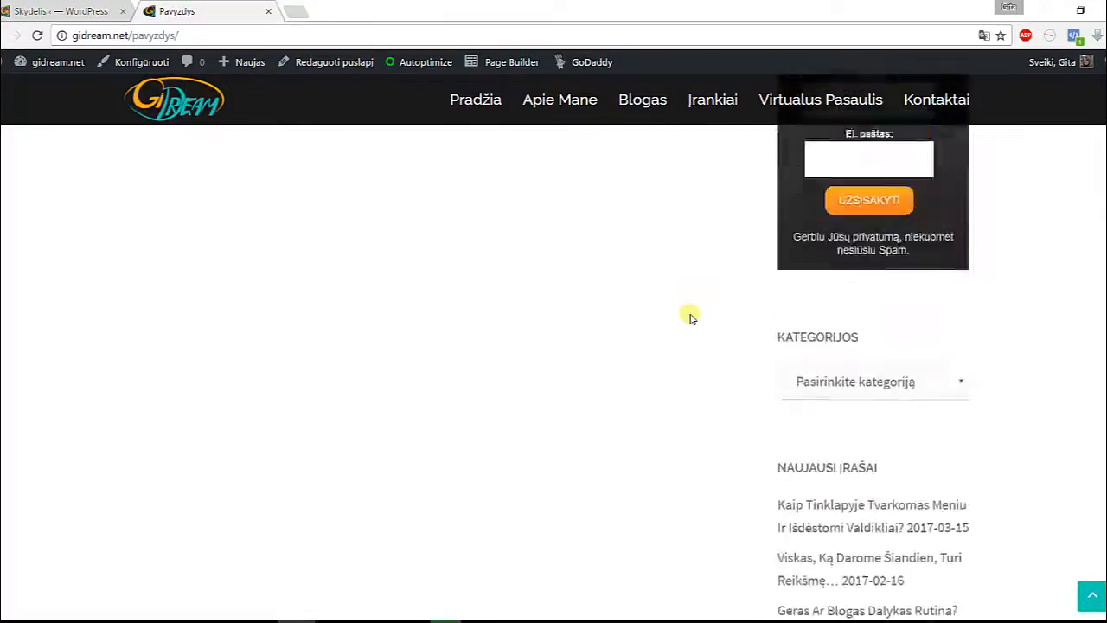
scroll(692, 317, "up", 6)
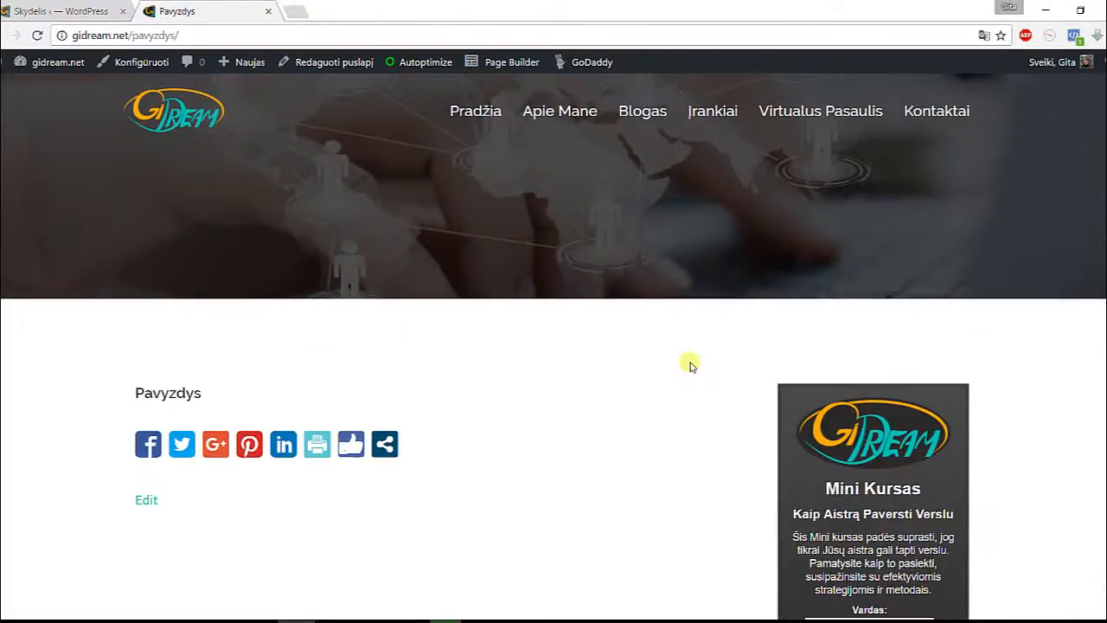
scroll(731, 341, "down", 7)
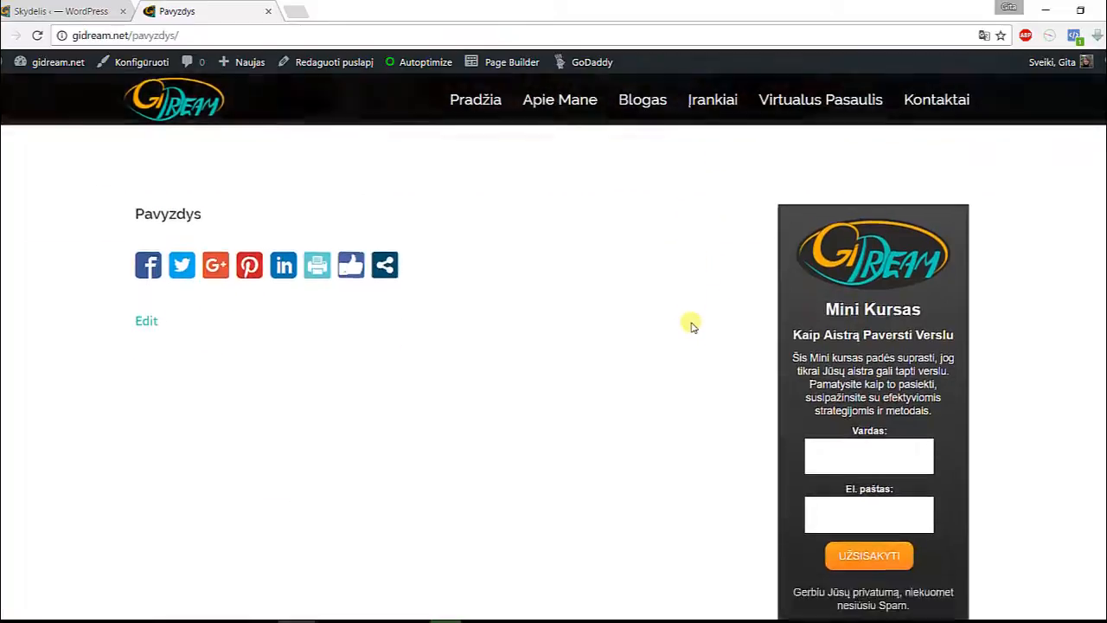
scroll(689, 323, "up", 5)
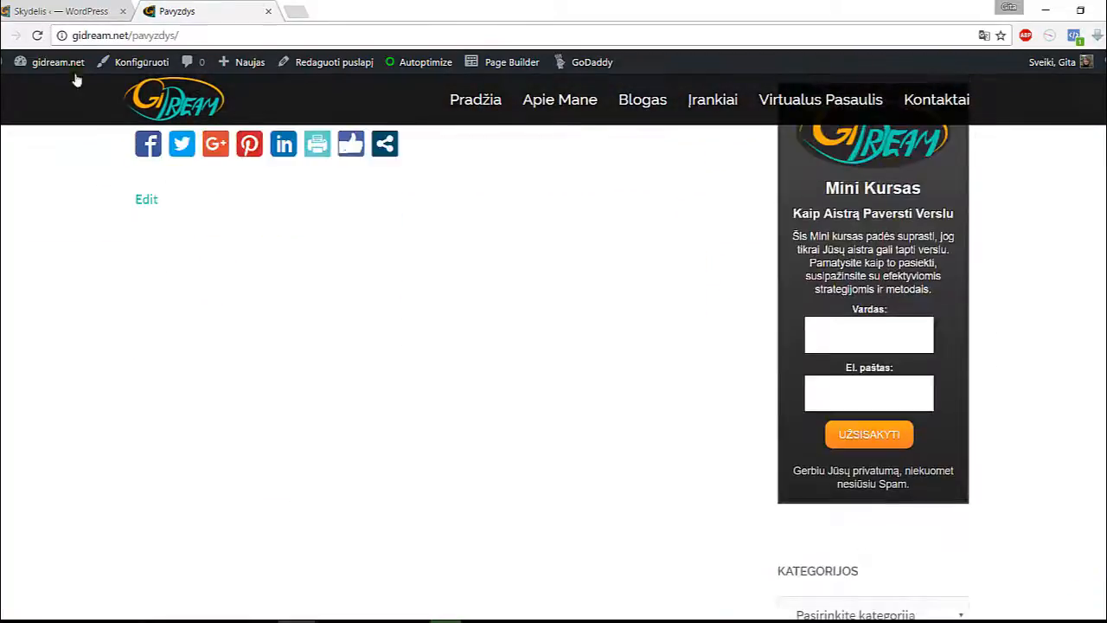
Switch to the WordPress dashboard and open the Pavyzdys page for editing from the list of all pages
left_click(42, 9)
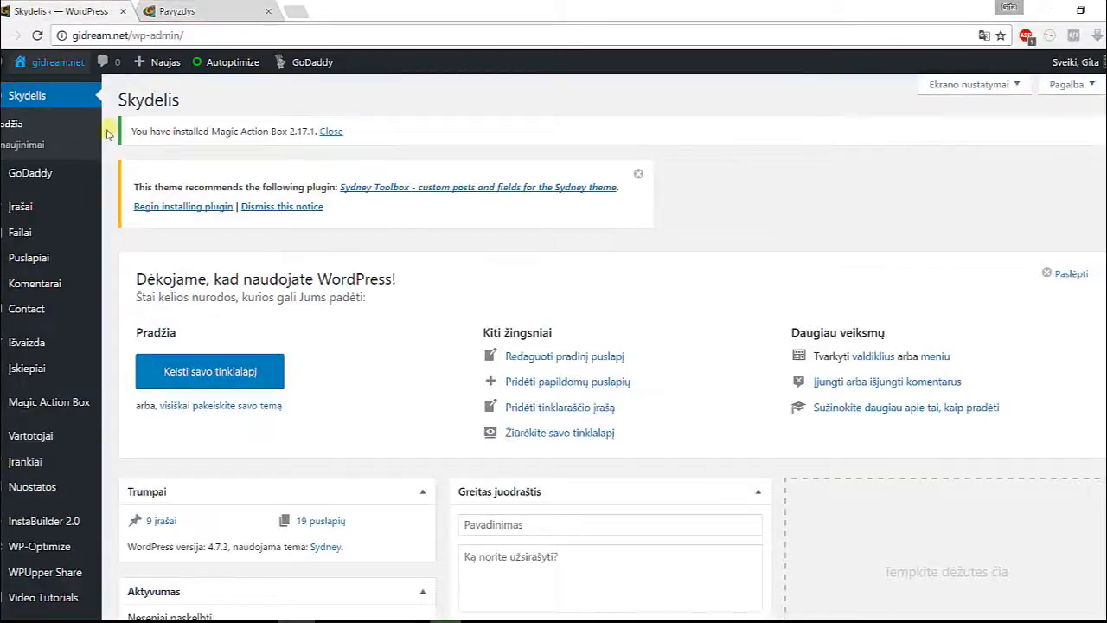
mouse_move(18, 258)
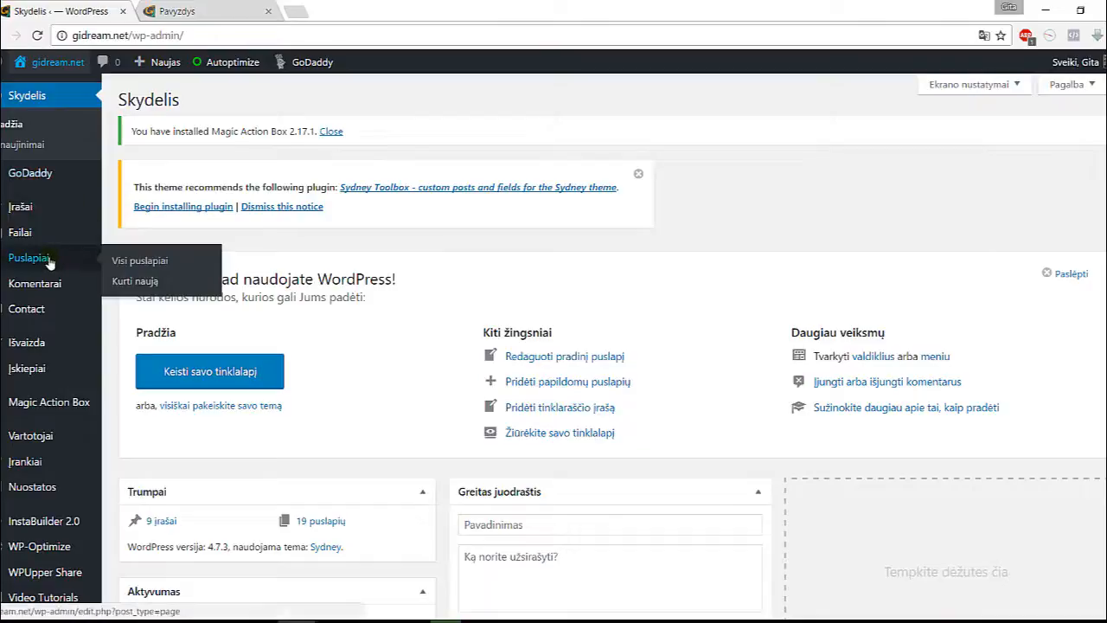
left_click(138, 262)
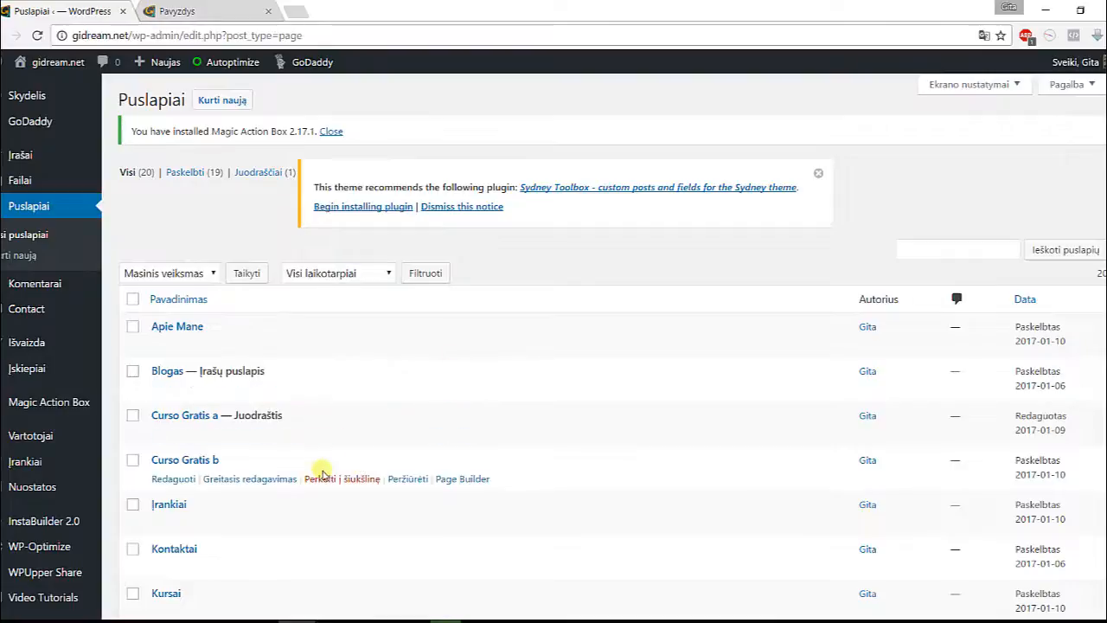
scroll(378, 467, "down", 4)
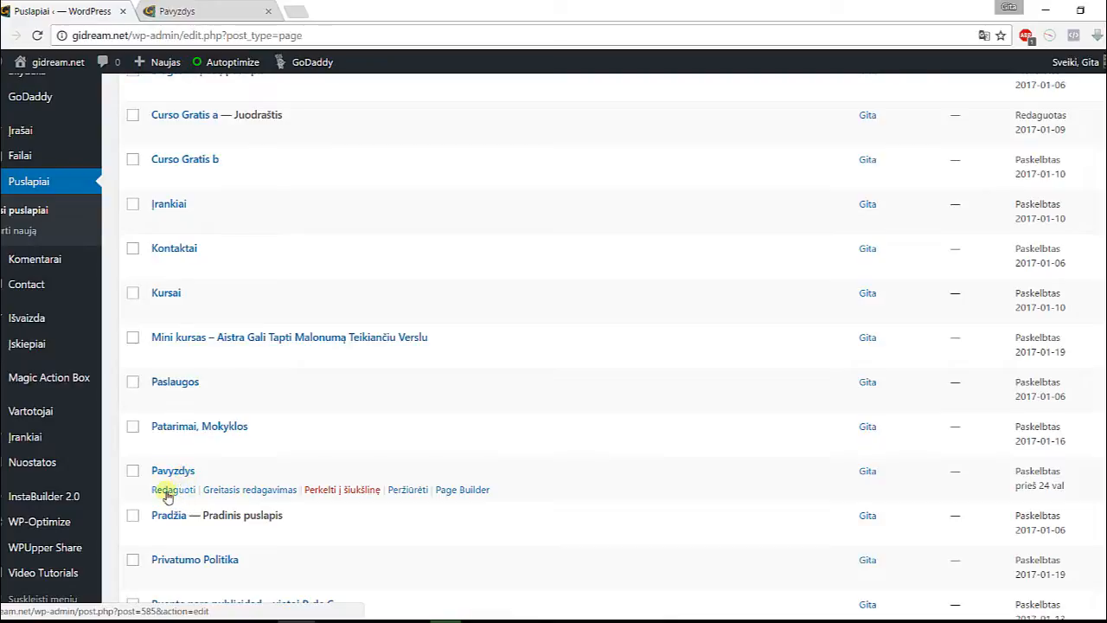
left_click(170, 492)
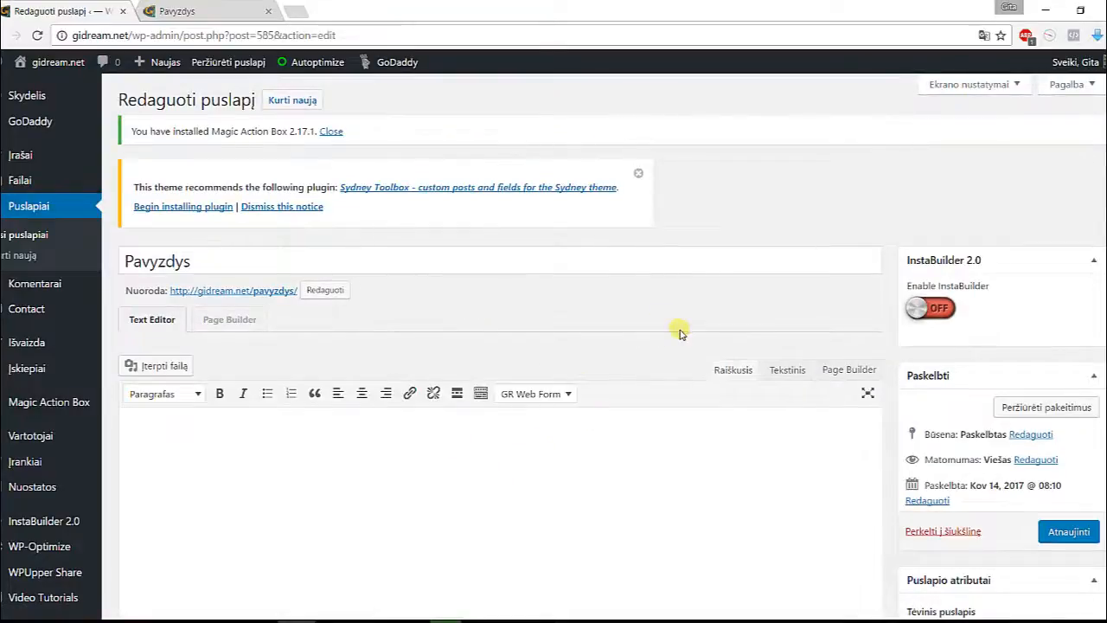
Look through the available parent pages in the page attributes of Pavyzdys
scroll(556, 329, "down", 5)
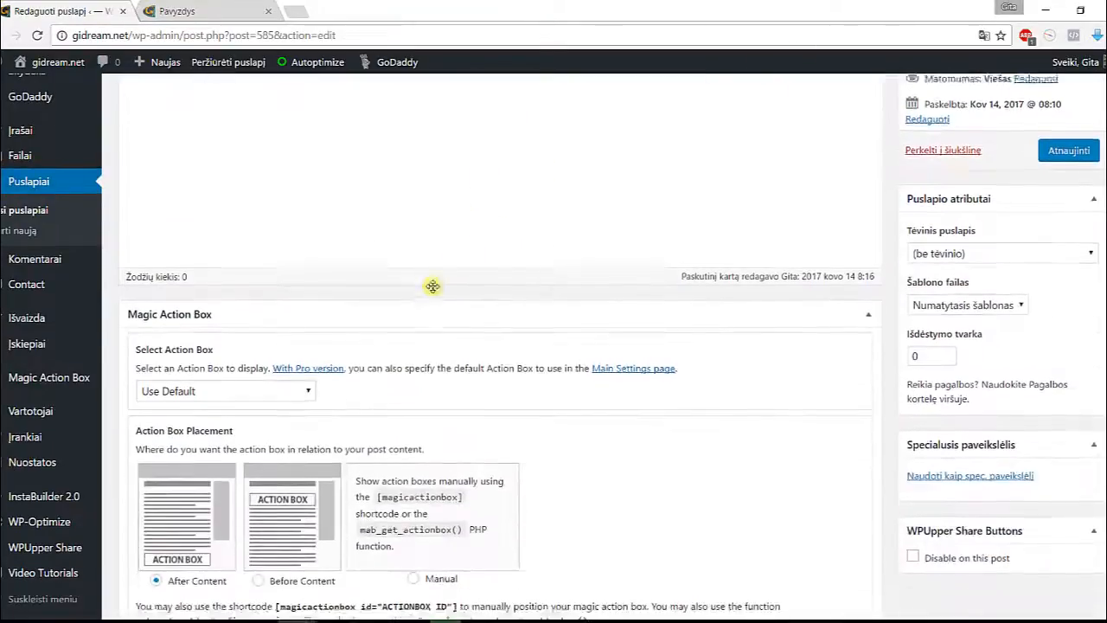
scroll(416, 234, "up", 2)
scroll(419, 234, "up", 1)
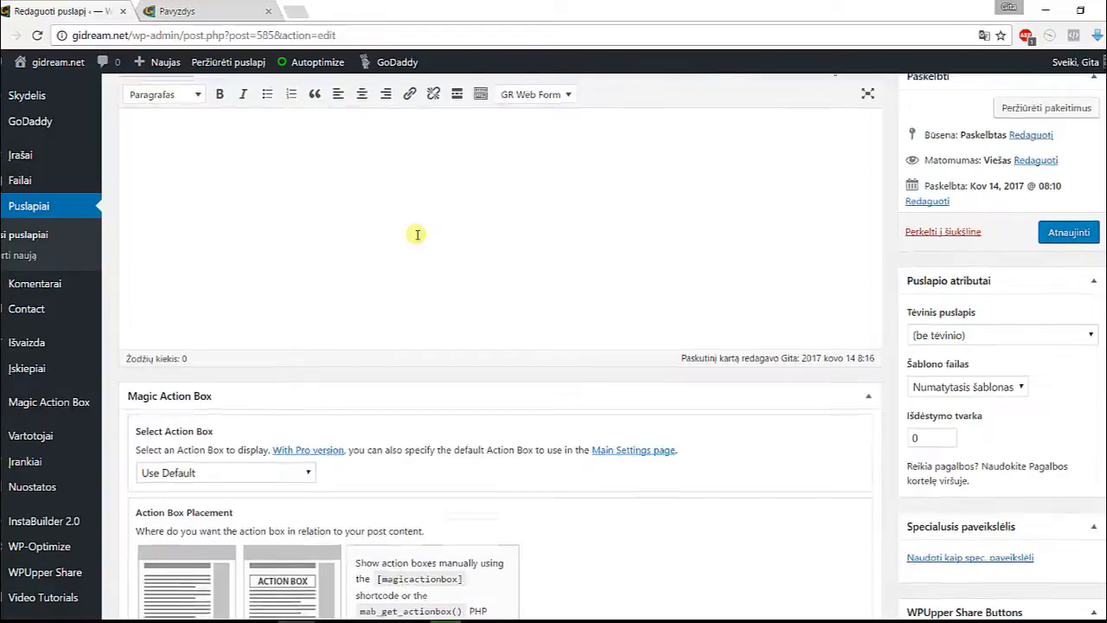
scroll(476, 229, "down", 1)
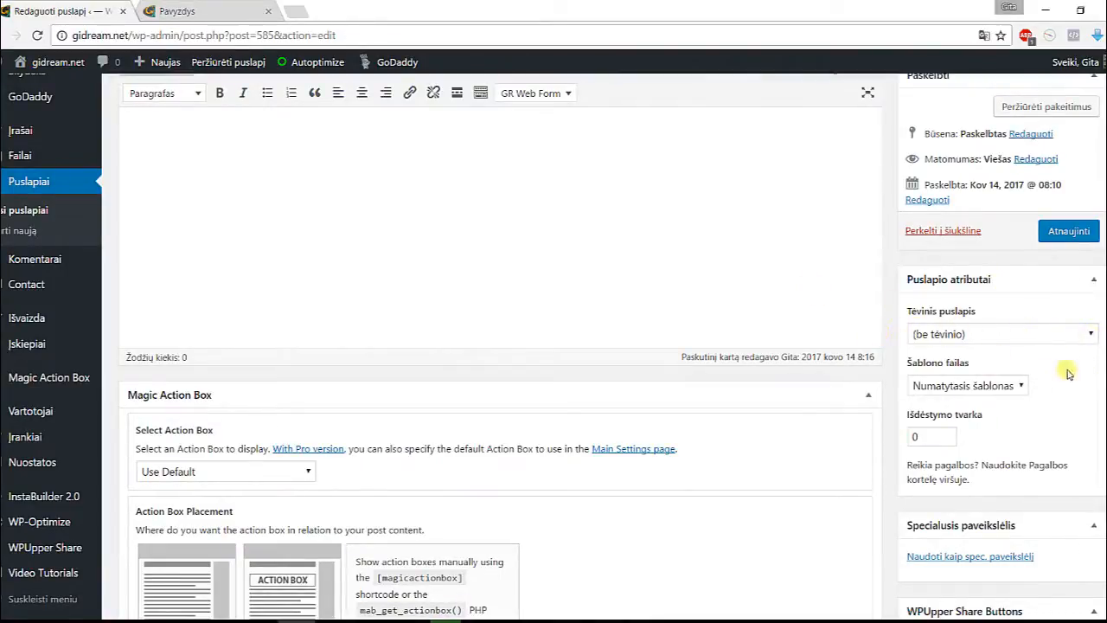
left_click(1091, 336)
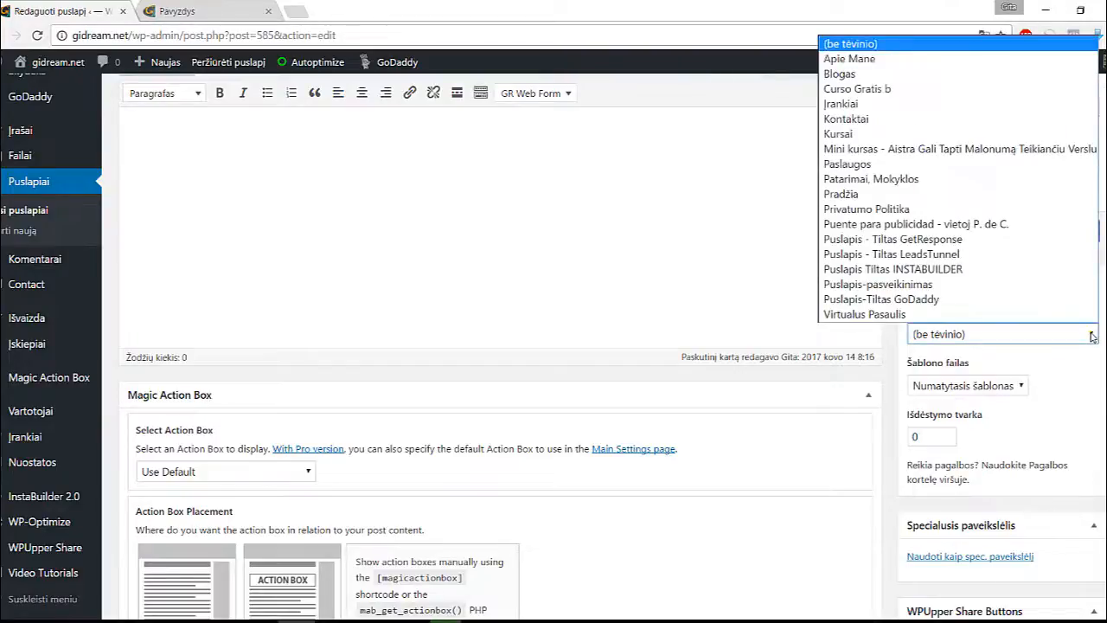
left_click(1092, 336)
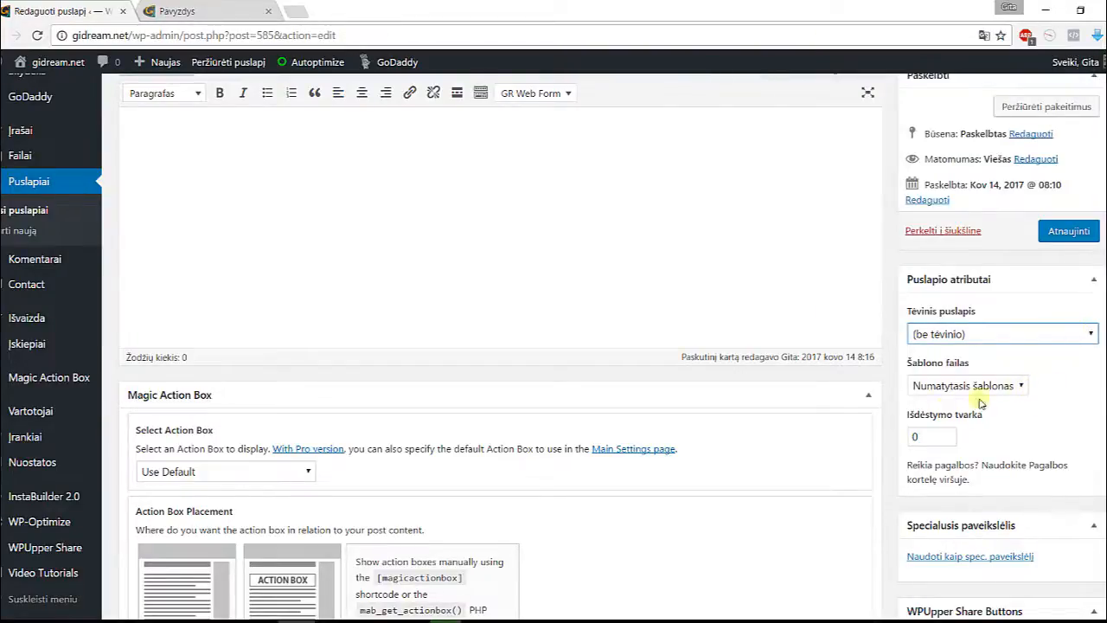
Set the Pavyzdys page template to Front Page and update the page
left_click(1020, 386)
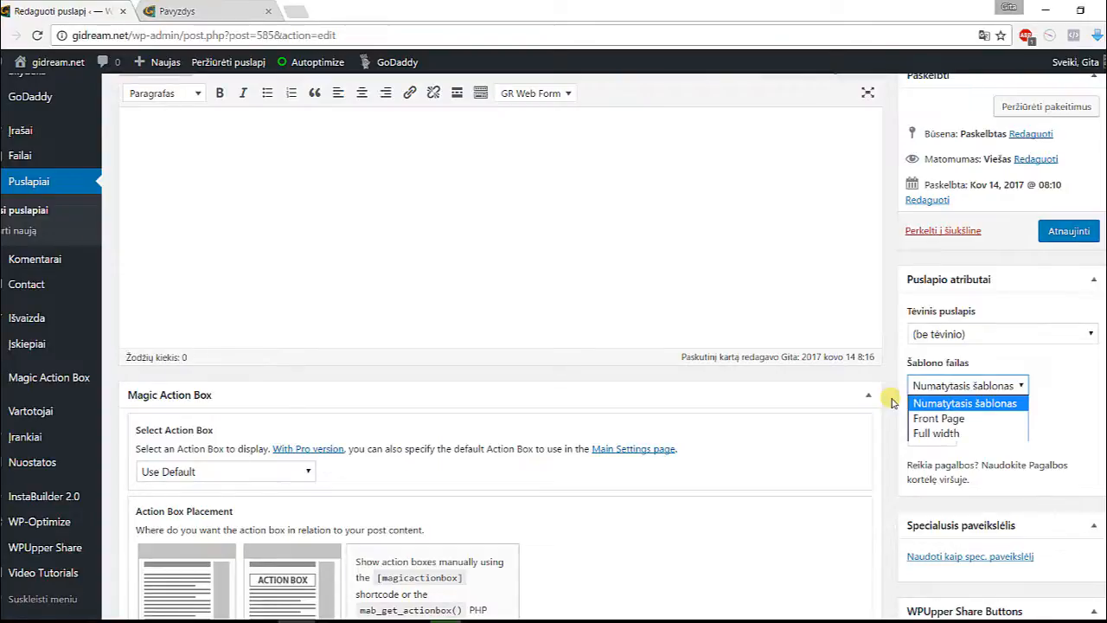
left_click(937, 421)
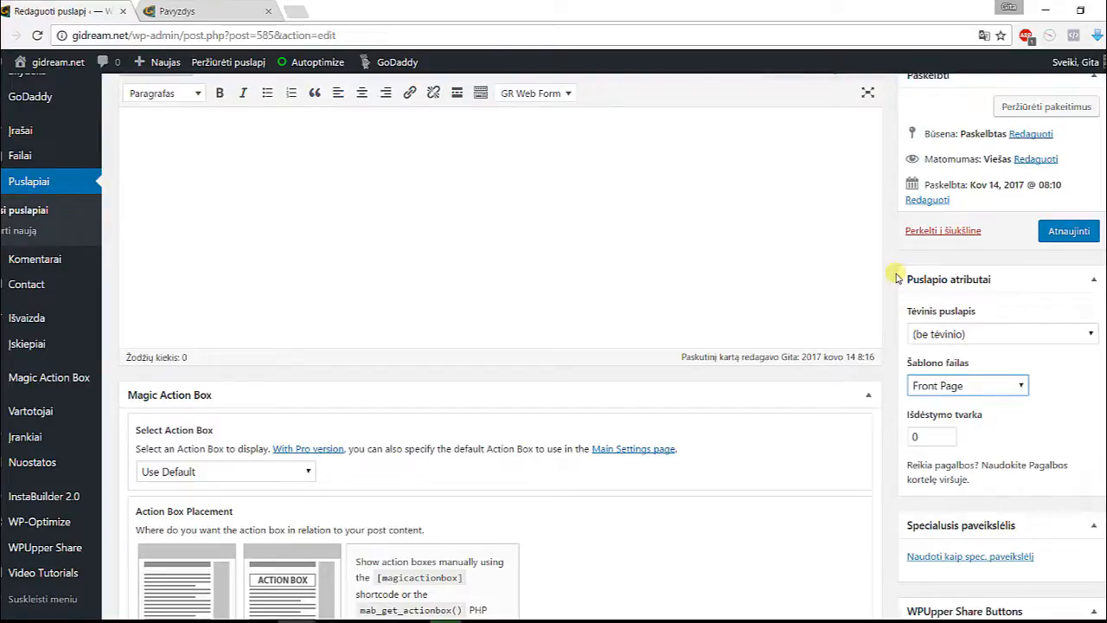
left_click(1069, 232)
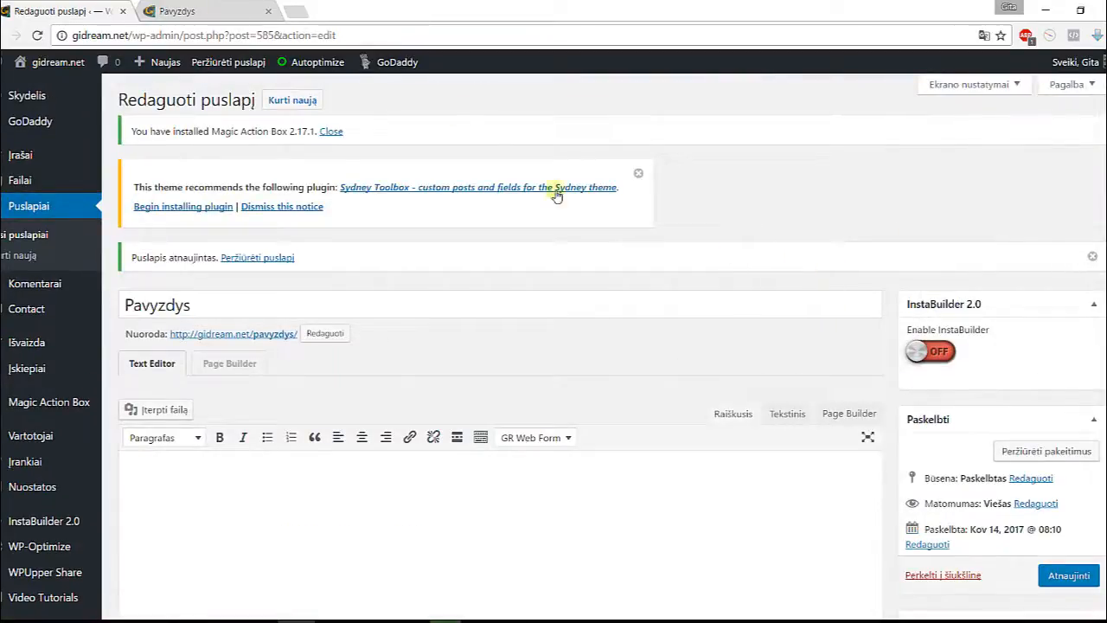
Reload the live Pavyzdys page and examine how the Front Page template lays out its header, content and footer
left_click(188, 11)
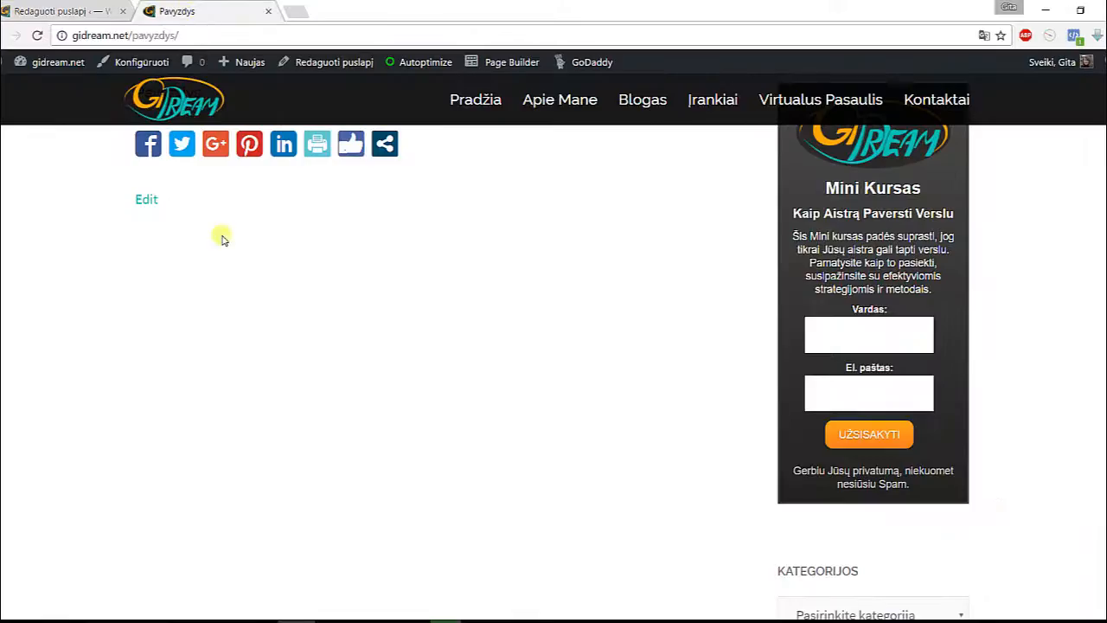
left_click(37, 37)
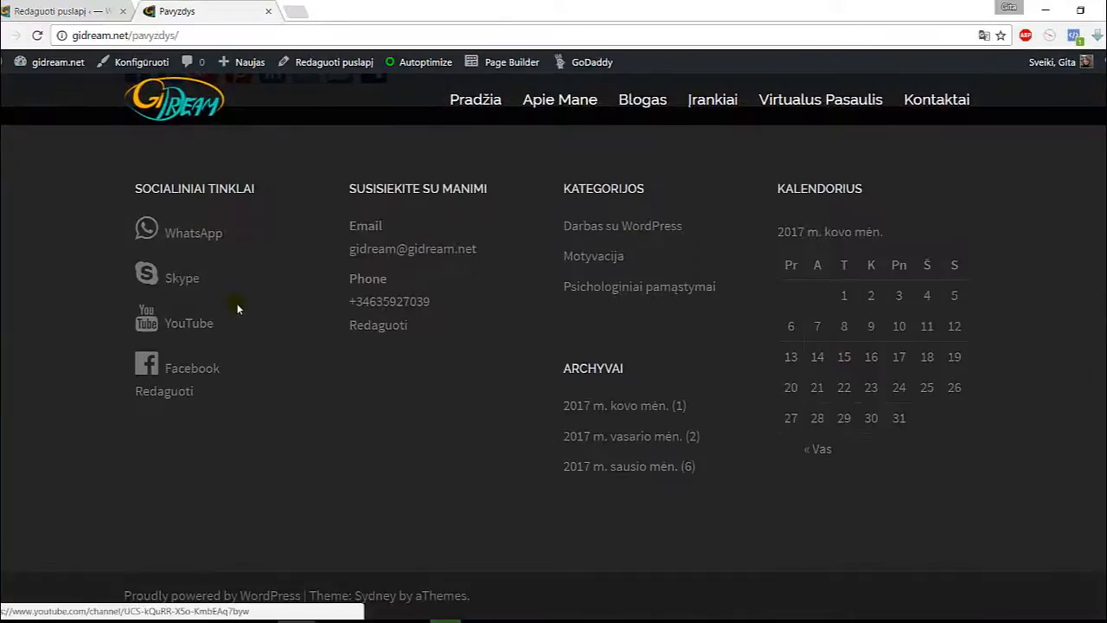
scroll(237, 309, "up", 3)
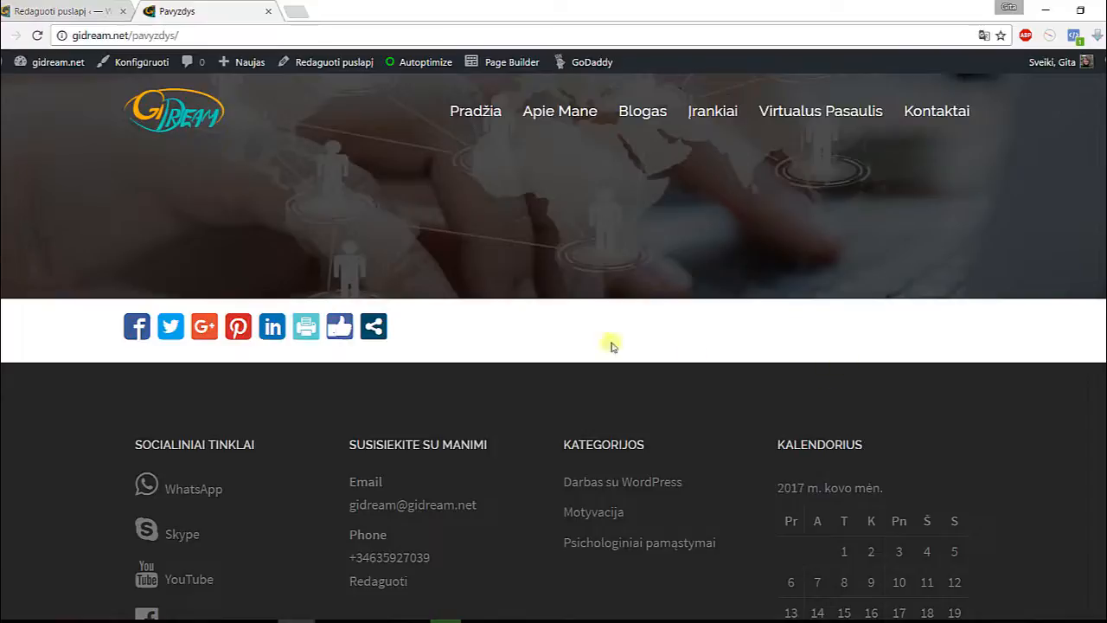
scroll(484, 327, "down", 3)
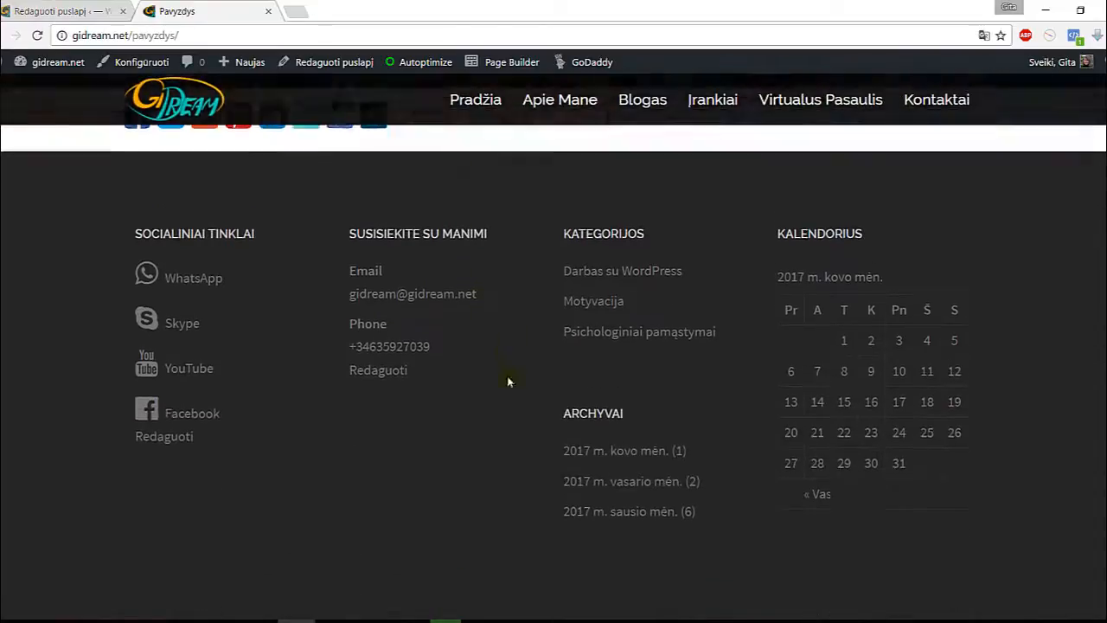
scroll(474, 364, "up", 3)
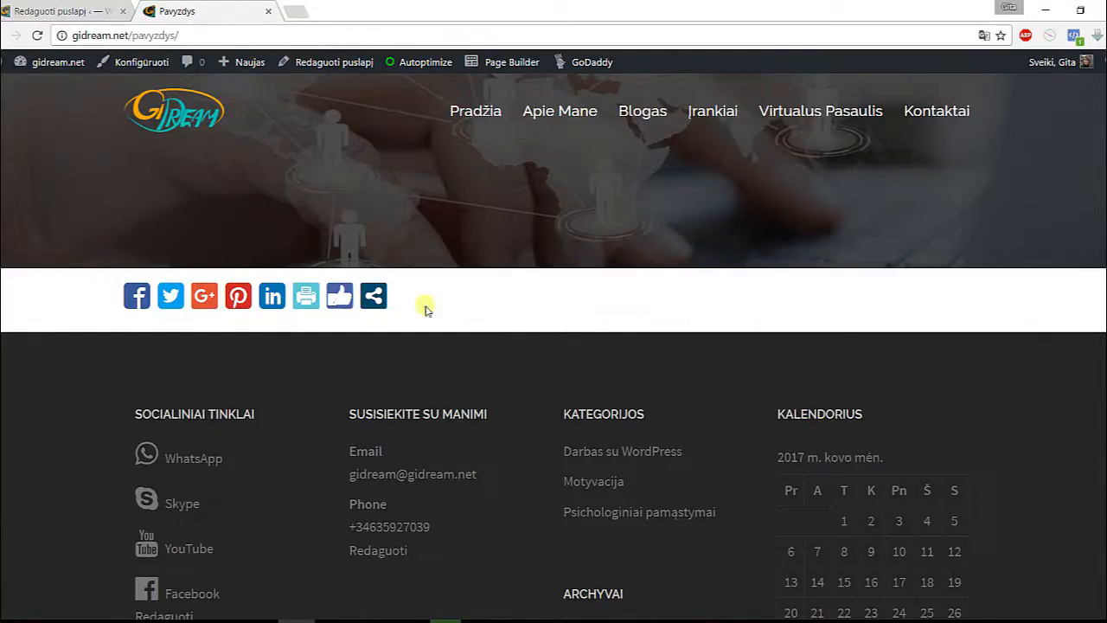
Return to the page editor, set the Pavyzdys template to Numatytasis šablonas and update the page
left_click(73, 11)
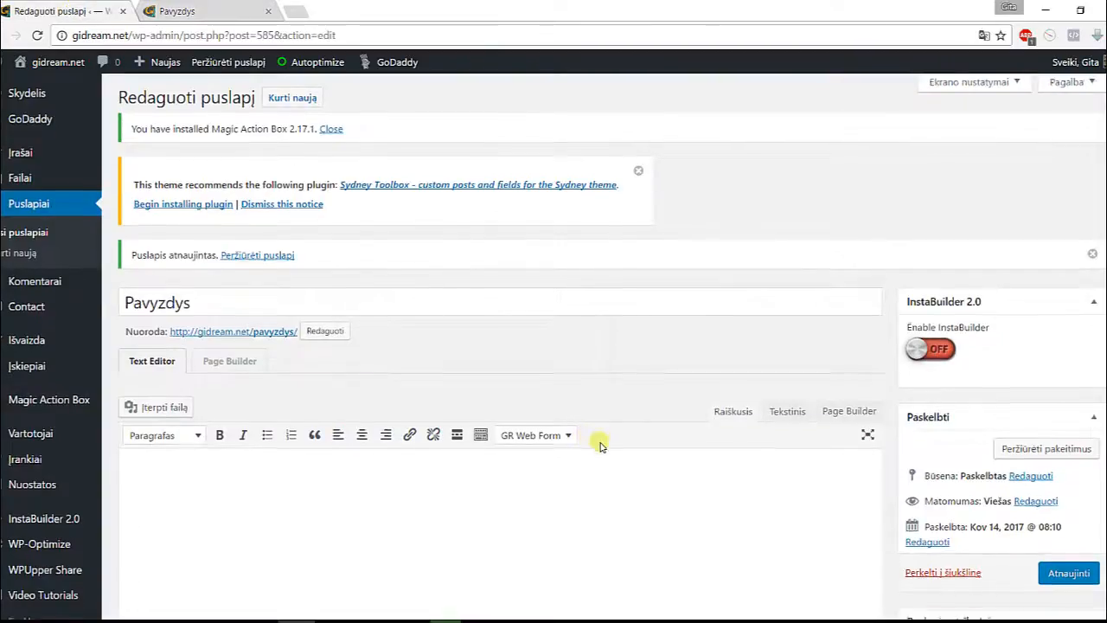
scroll(598, 438, "down", 3)
scroll(573, 383, "down", 1)
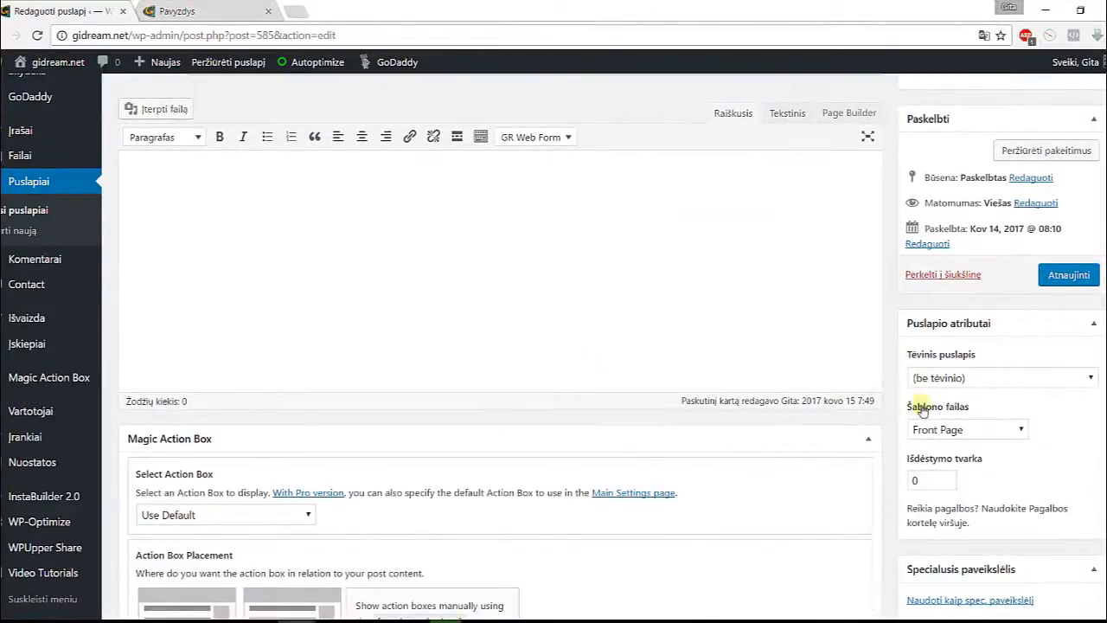
left_click(1023, 430)
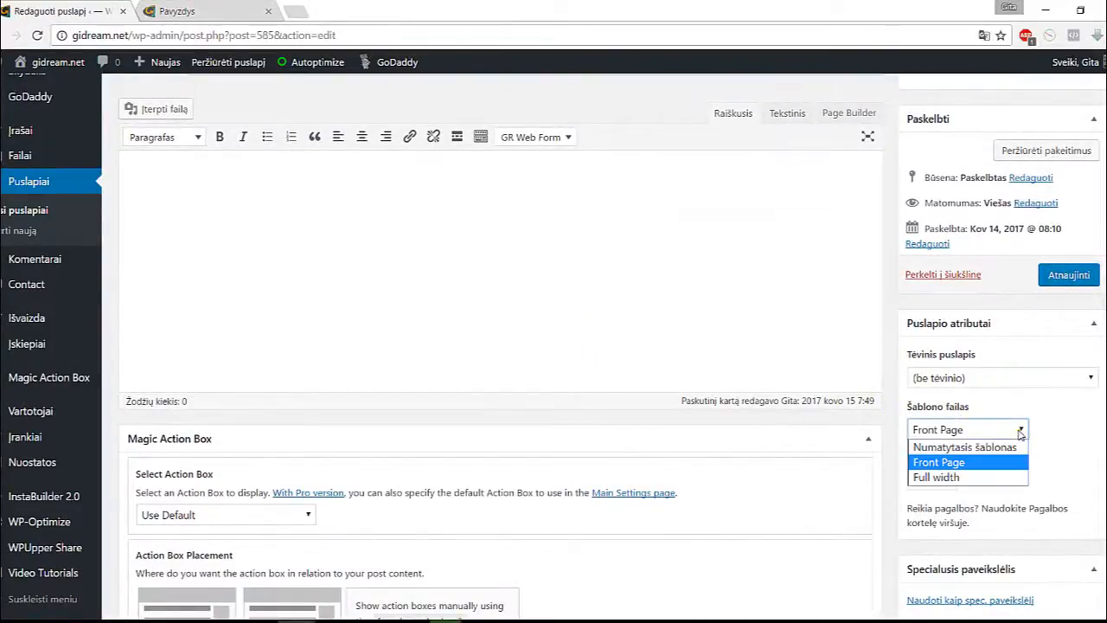
left_click(957, 447)
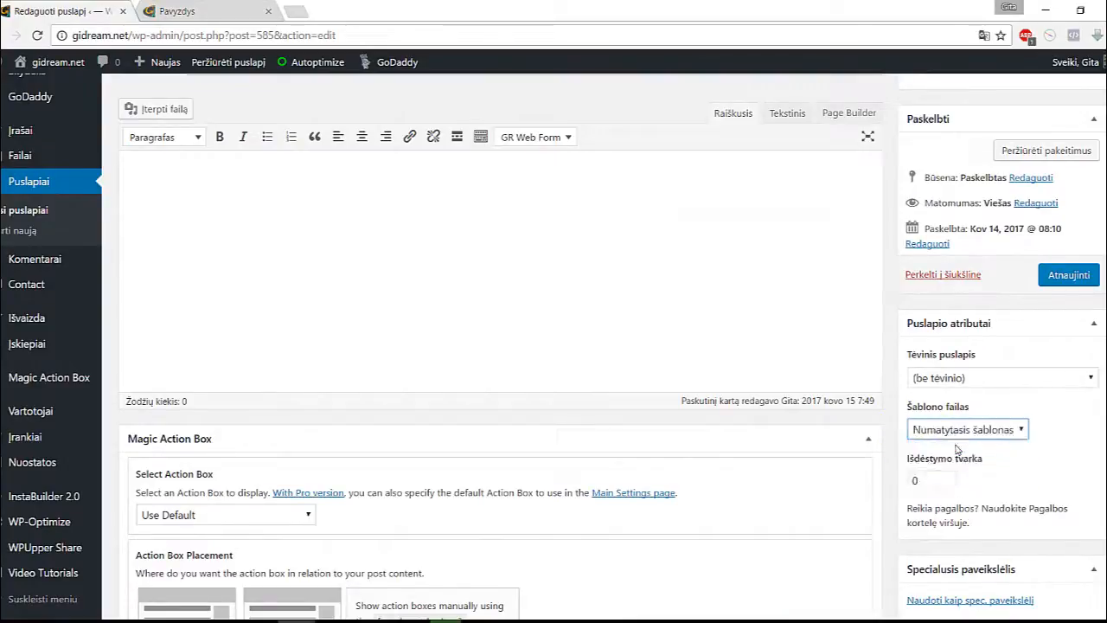
left_click(1063, 275)
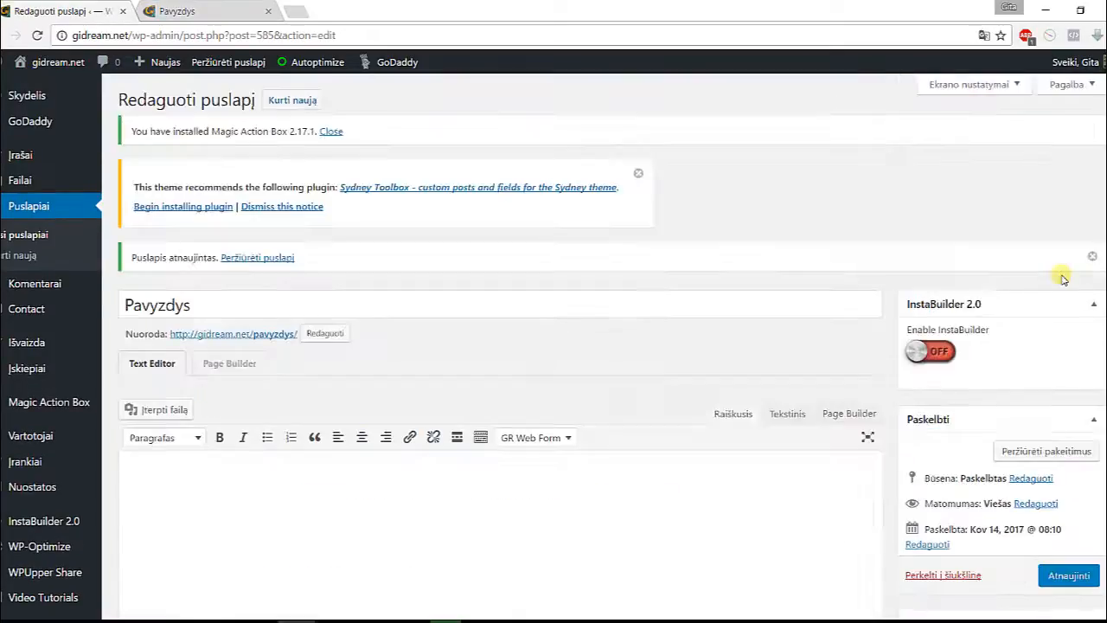
Reload the live Pavyzdys page to check its layout with the default template
left_click(188, 12)
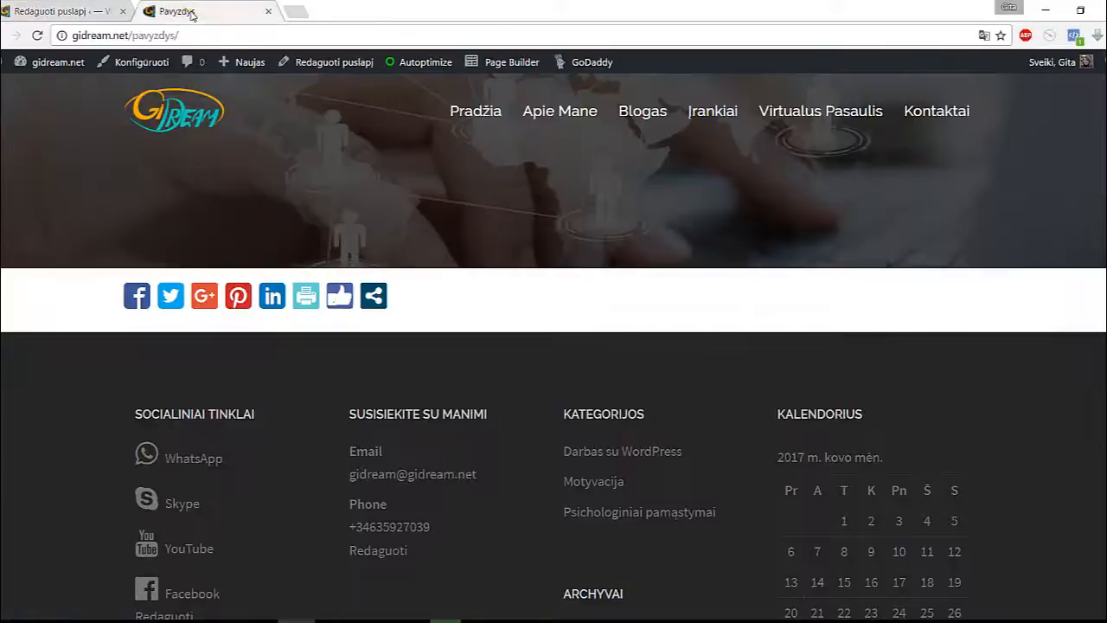
left_click(37, 35)
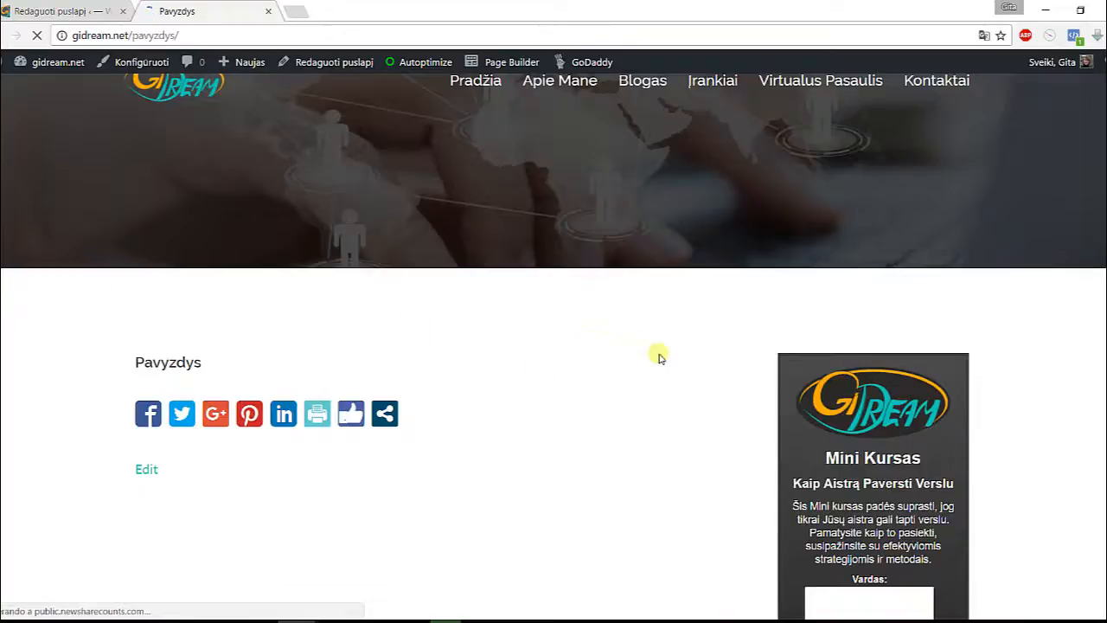
Examine the live Pavyzdys page from its header image down through the content area and the sidebar widgets under the default template
scroll(739, 318, "down", 10)
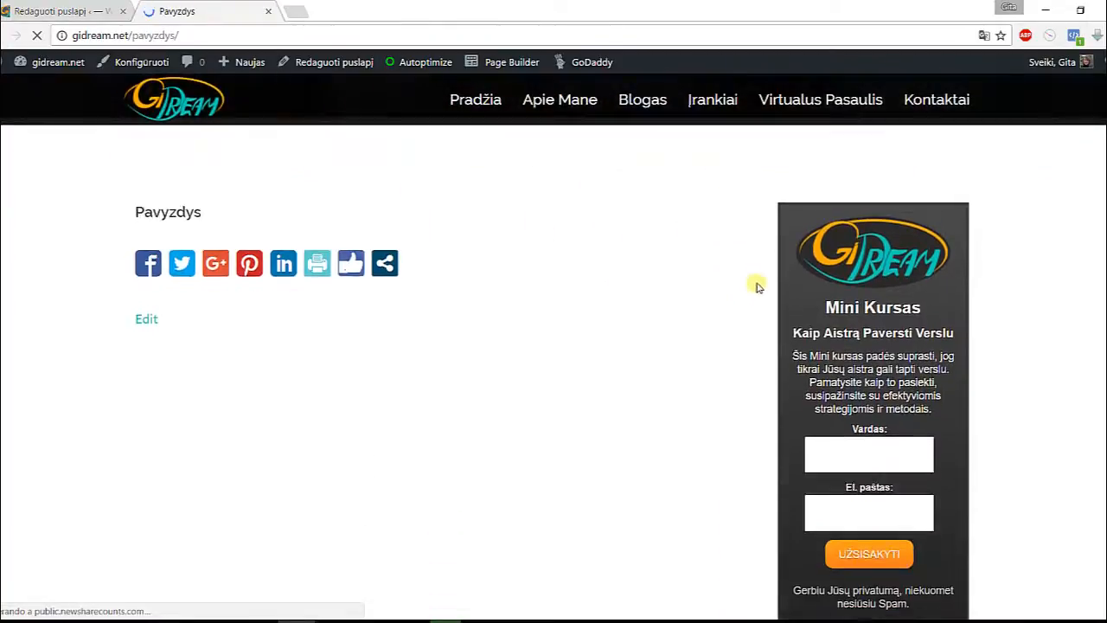
scroll(738, 315, "down", 4)
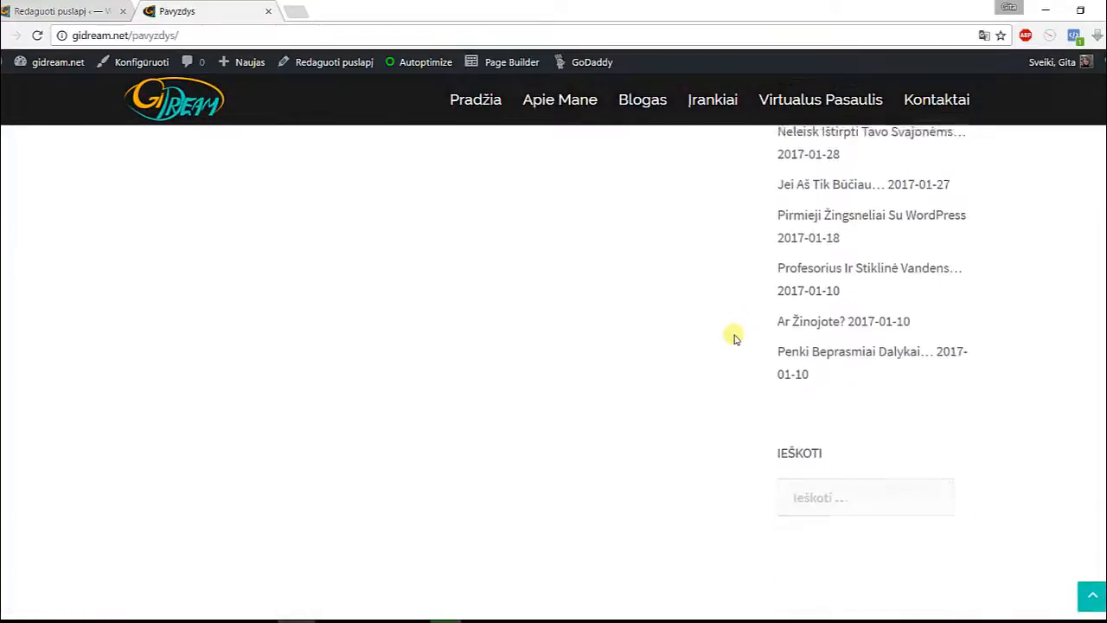
scroll(501, 334, "up", 6)
scroll(329, 268, "up", 3)
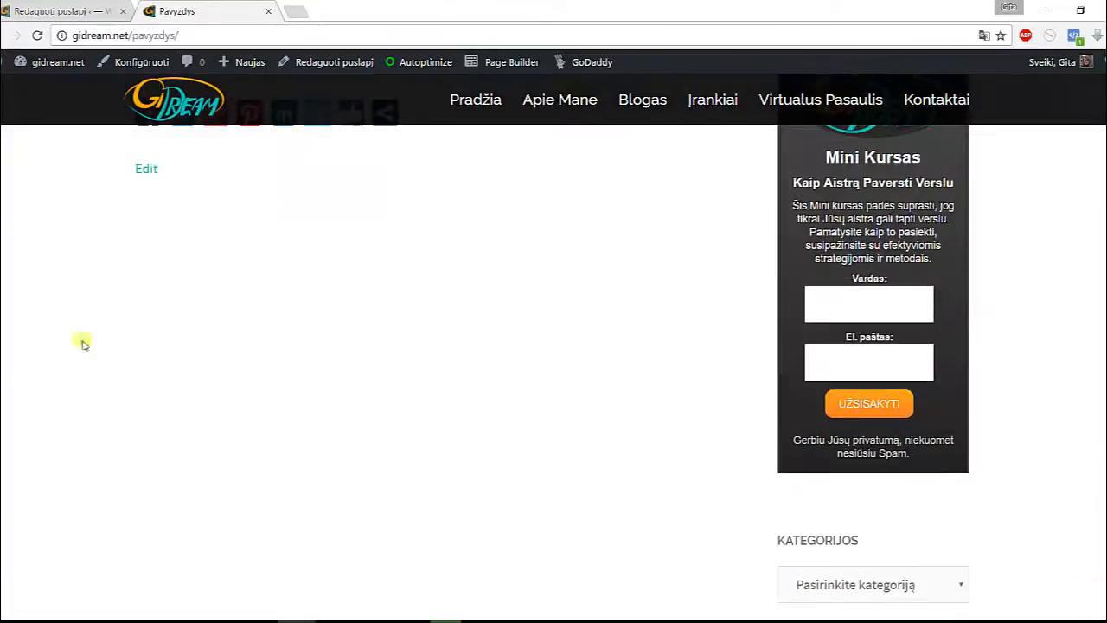
scroll(205, 327, "up", 4)
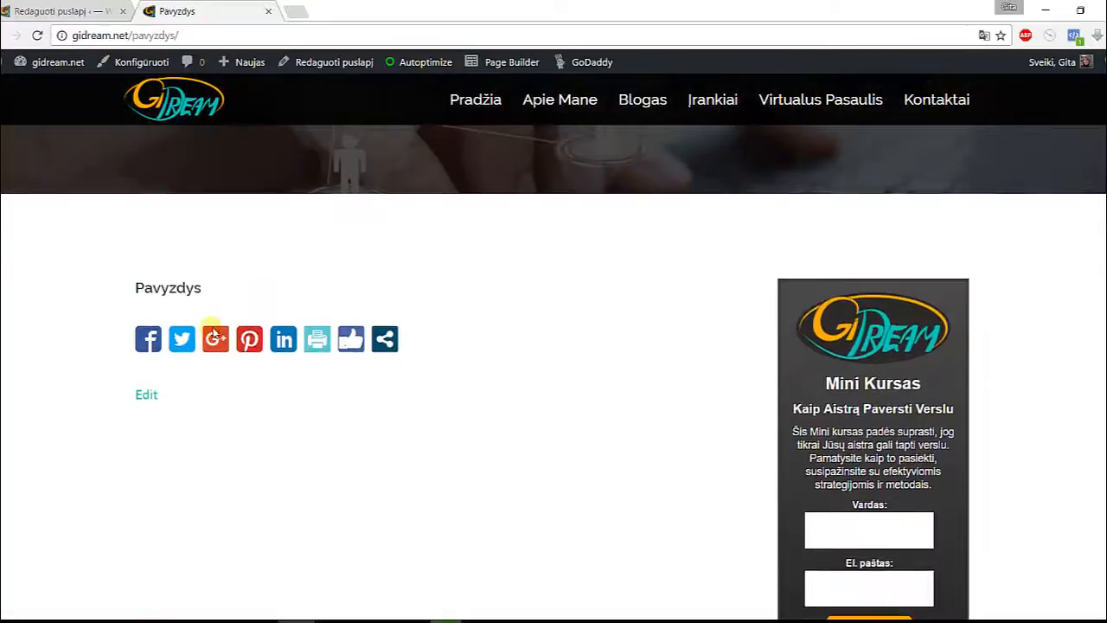
scroll(635, 329, "down", 6)
scroll(675, 294, "down", 5)
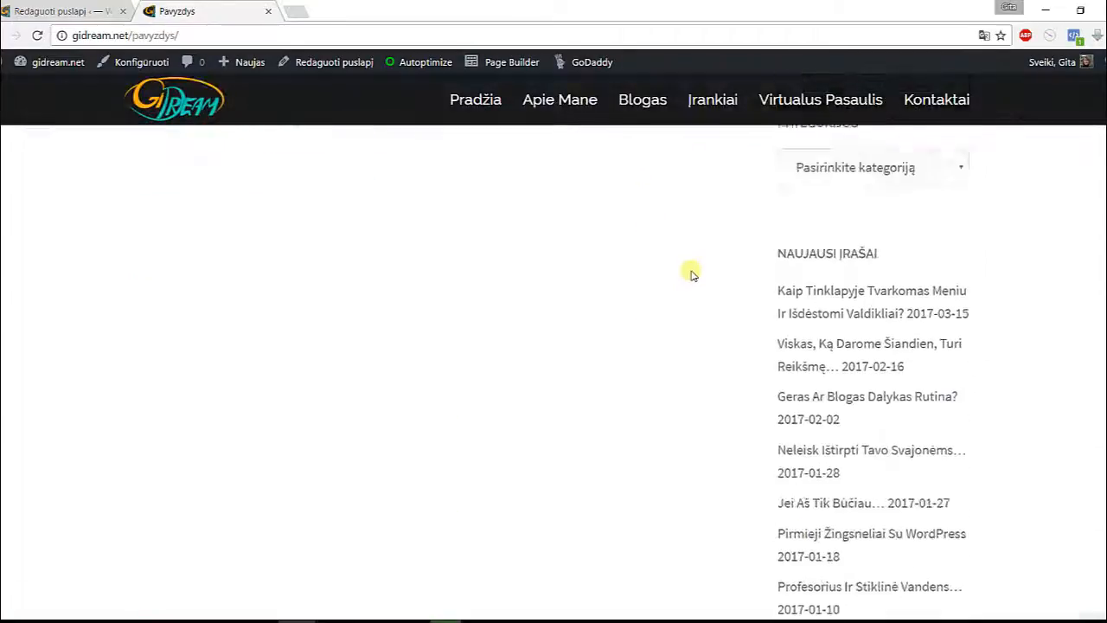
scroll(691, 296, "up", 7)
scroll(690, 296, "up", 5)
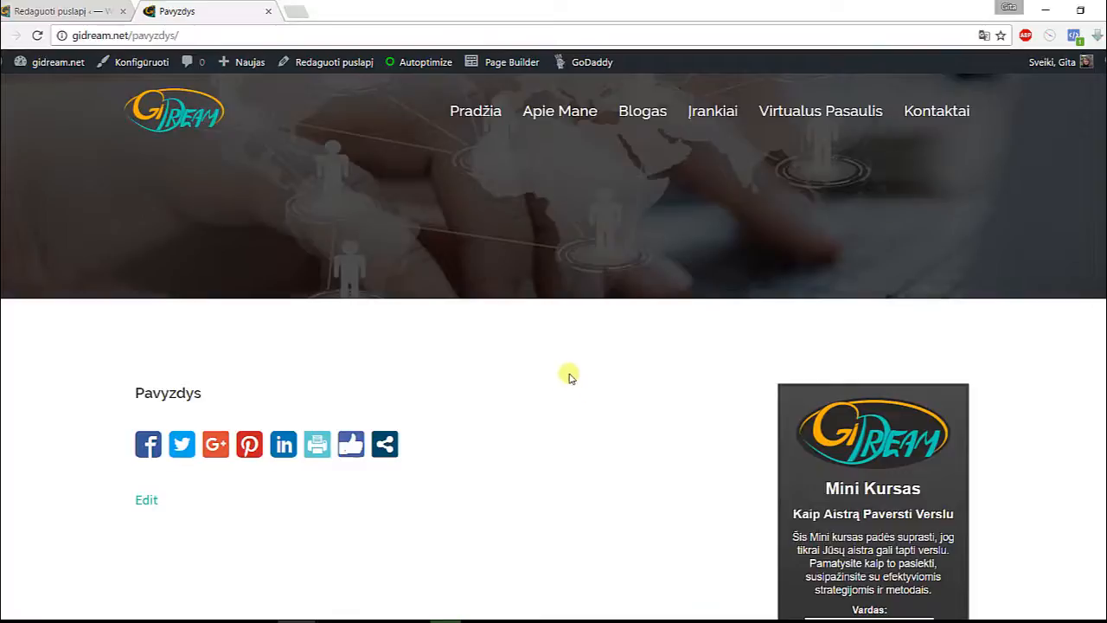
scroll(570, 377, "down", 4)
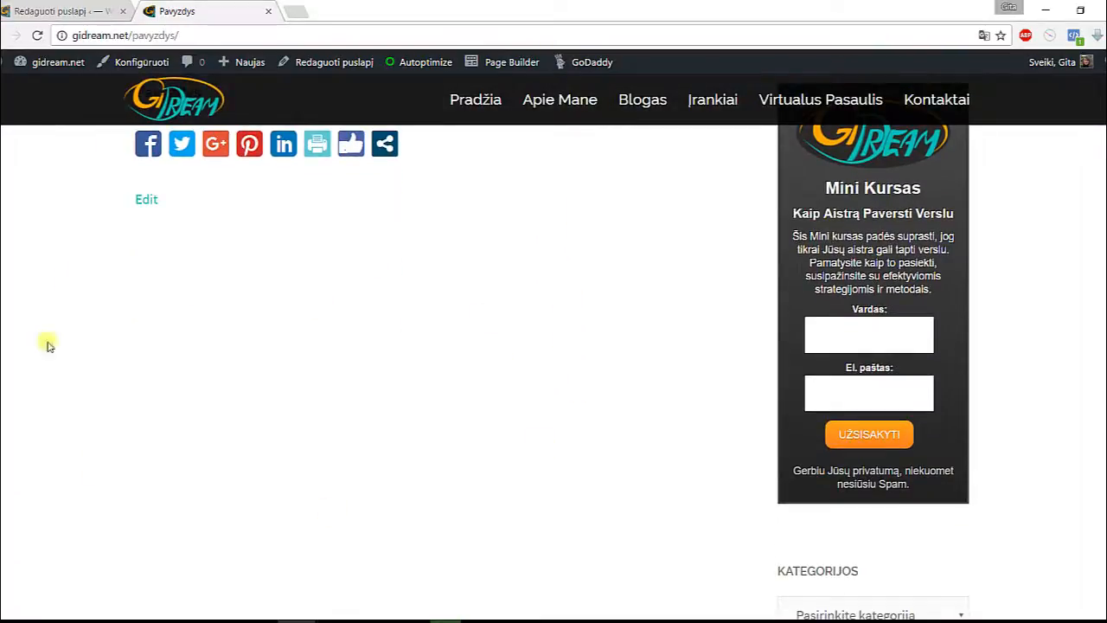
scroll(186, 424, "up", 4)
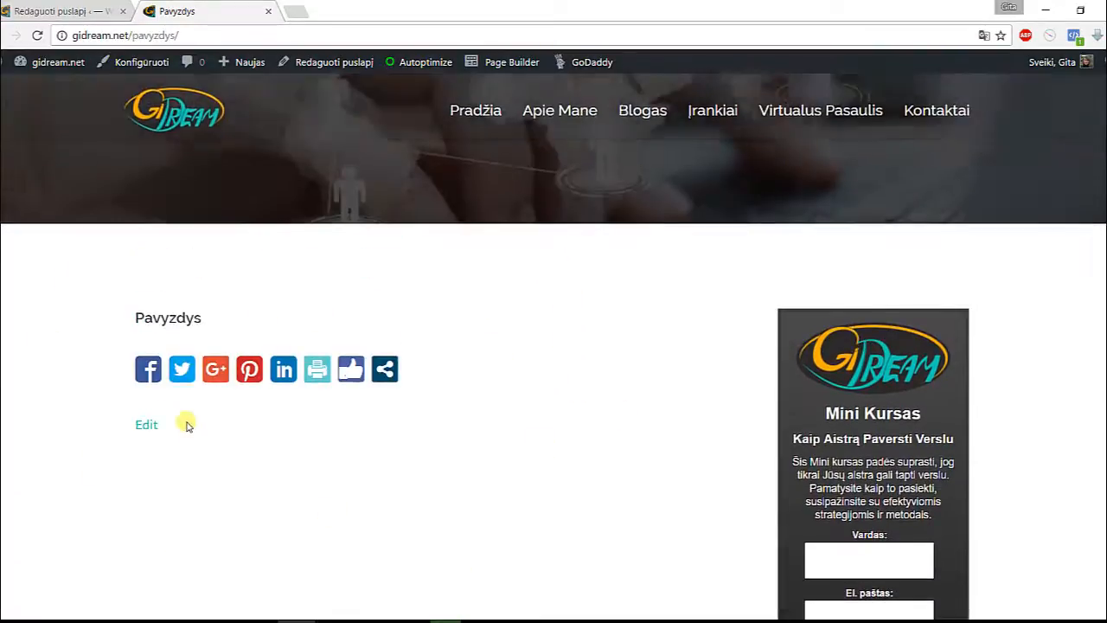
scroll(415, 485, "down", 1)
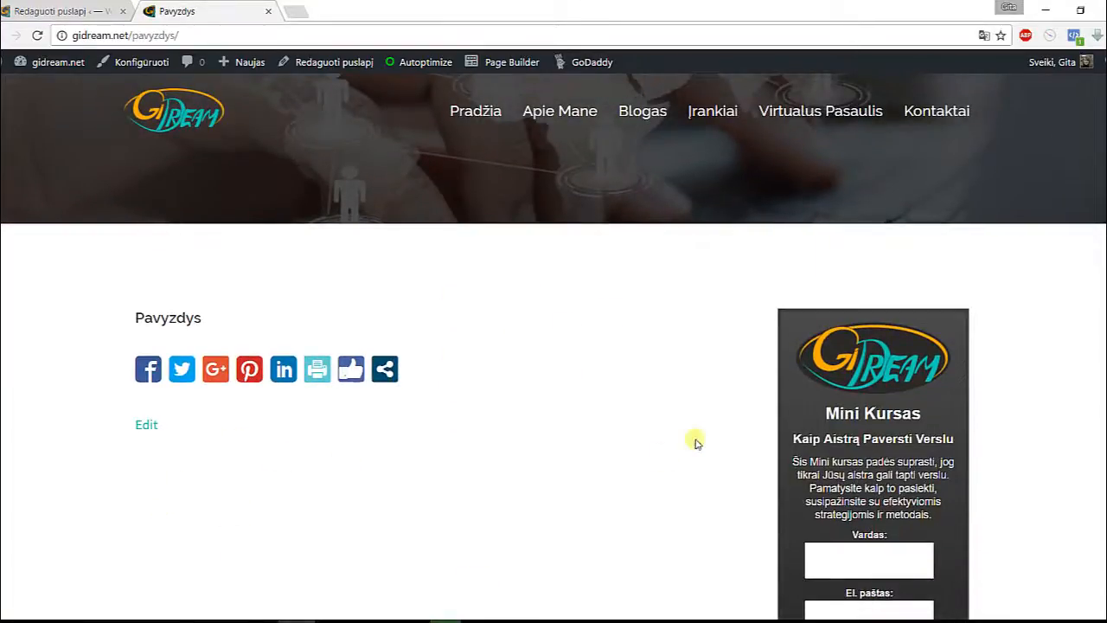
scroll(690, 442, "up", 1)
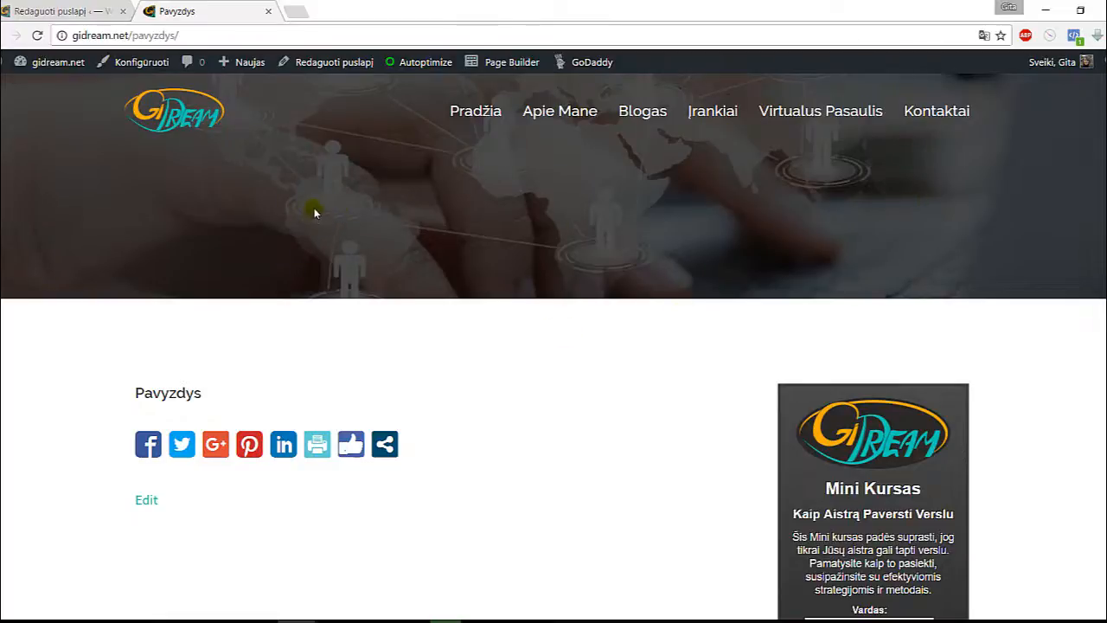
scroll(465, 249, "down", 4)
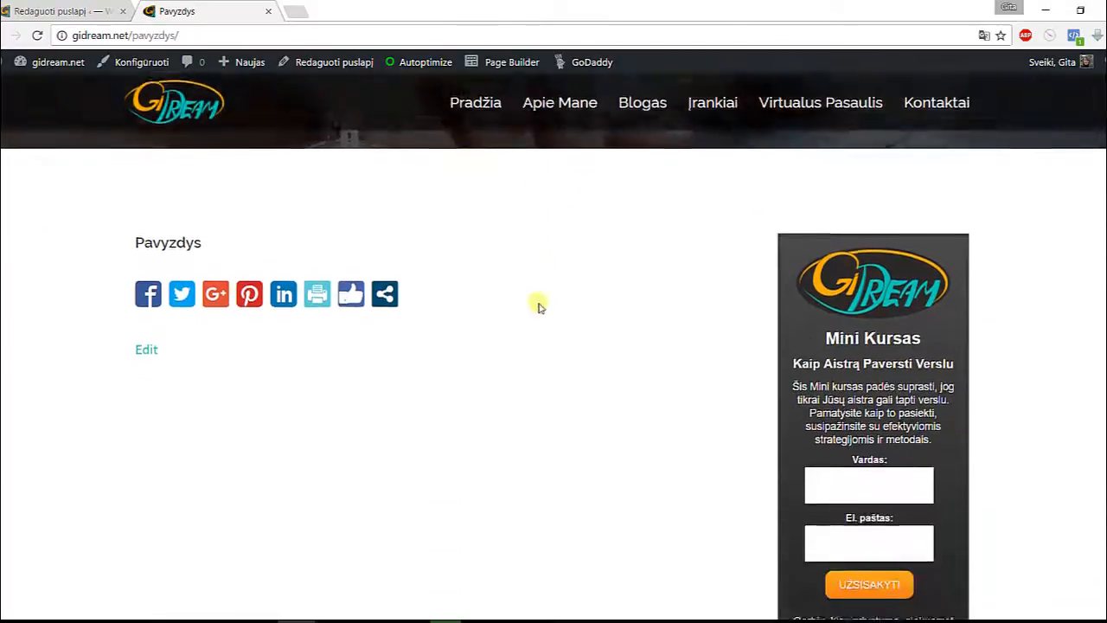
scroll(529, 309, "up", 4)
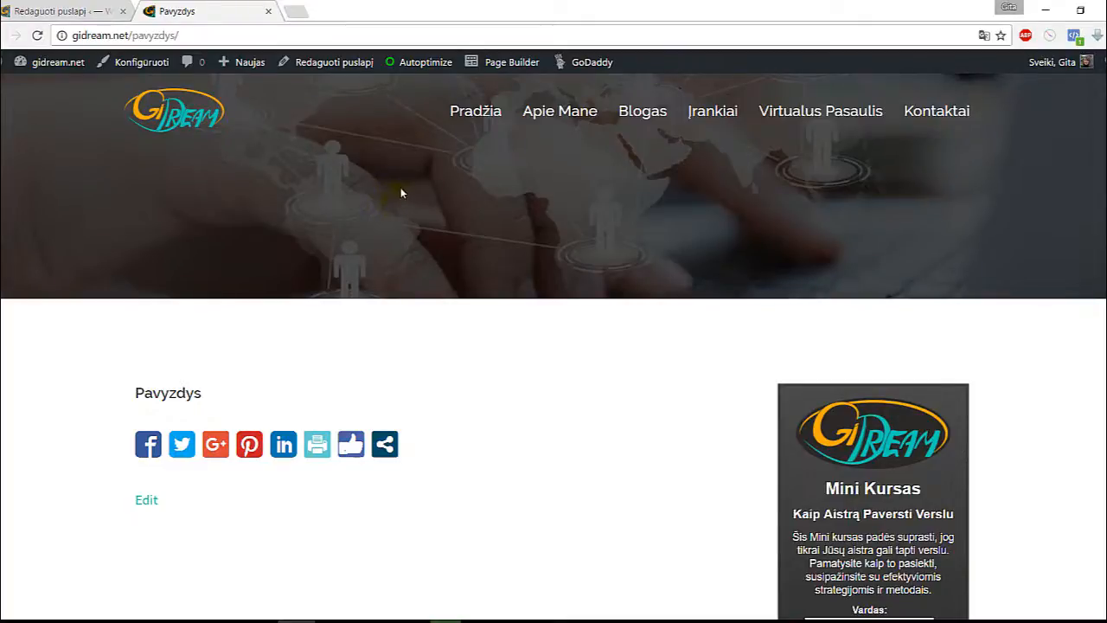
Open the Pavyzdys page in Page Builder and apply the Home layout template
left_click(487, 63)
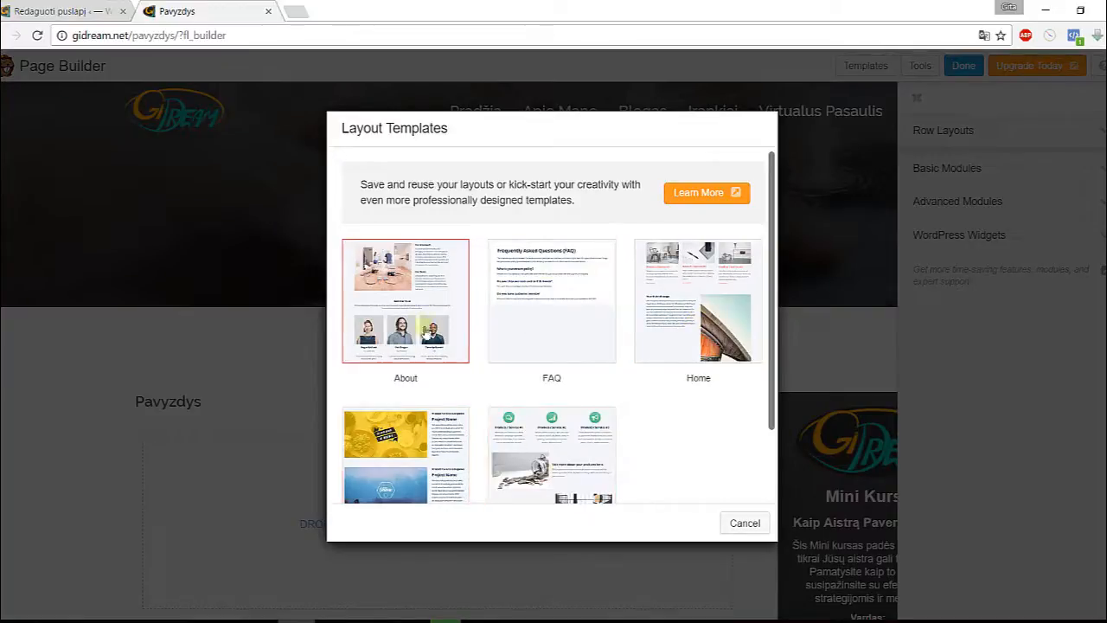
scroll(776, 320, "down", 1)
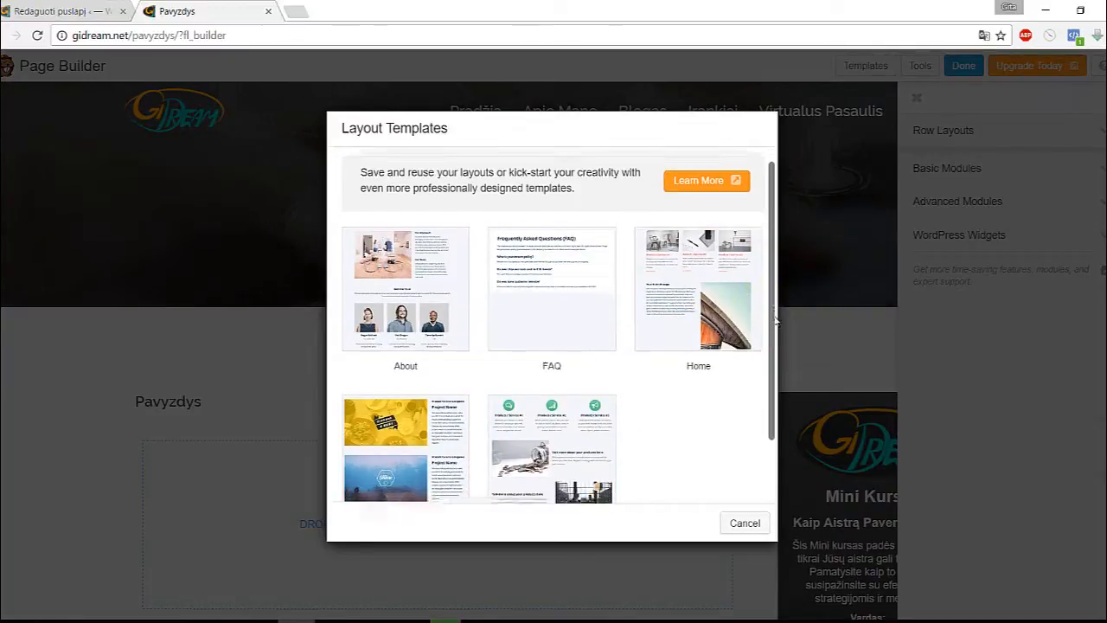
scroll(769, 358, "down", 3)
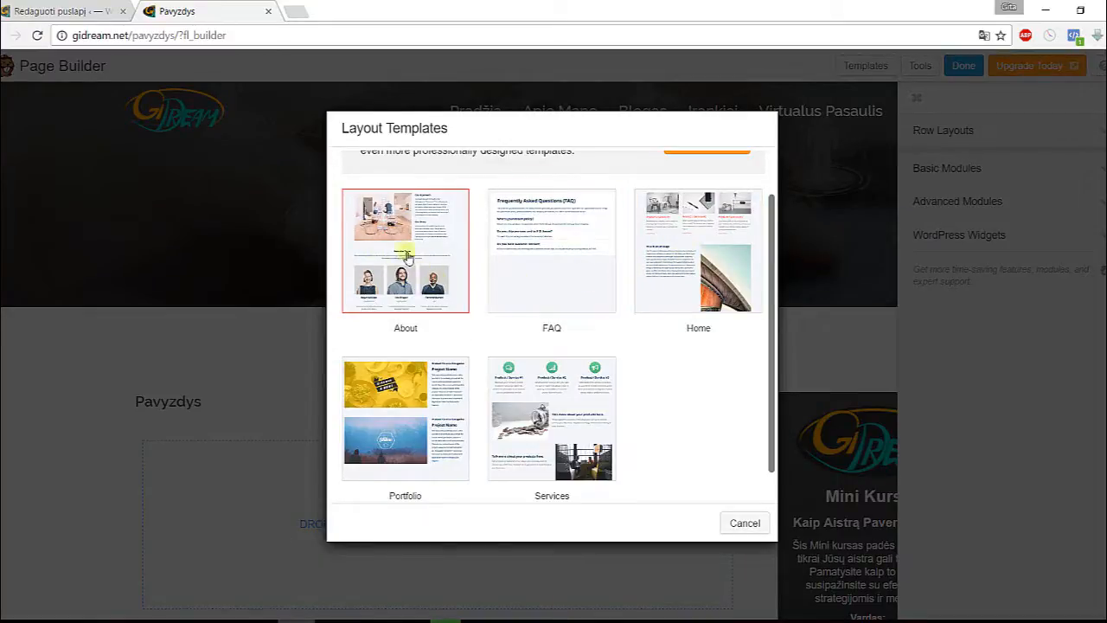
left_click(671, 239)
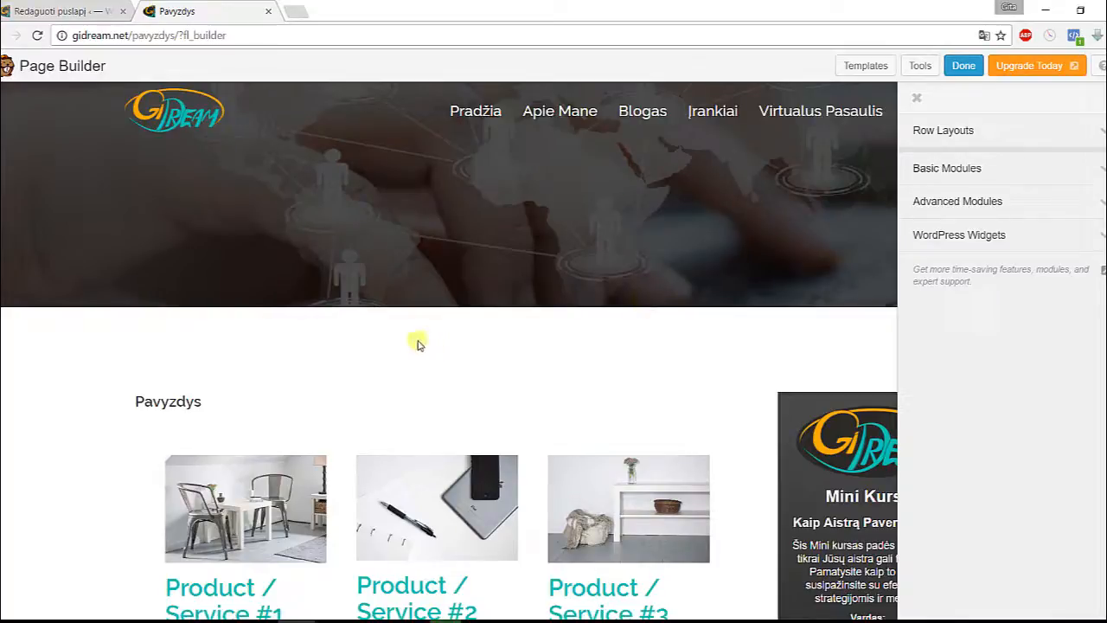
Look through the inserted Home layout, from the three product columns to the Next Steps section
scroll(26, 362, "down", 1)
scroll(26, 362, "down", 1)
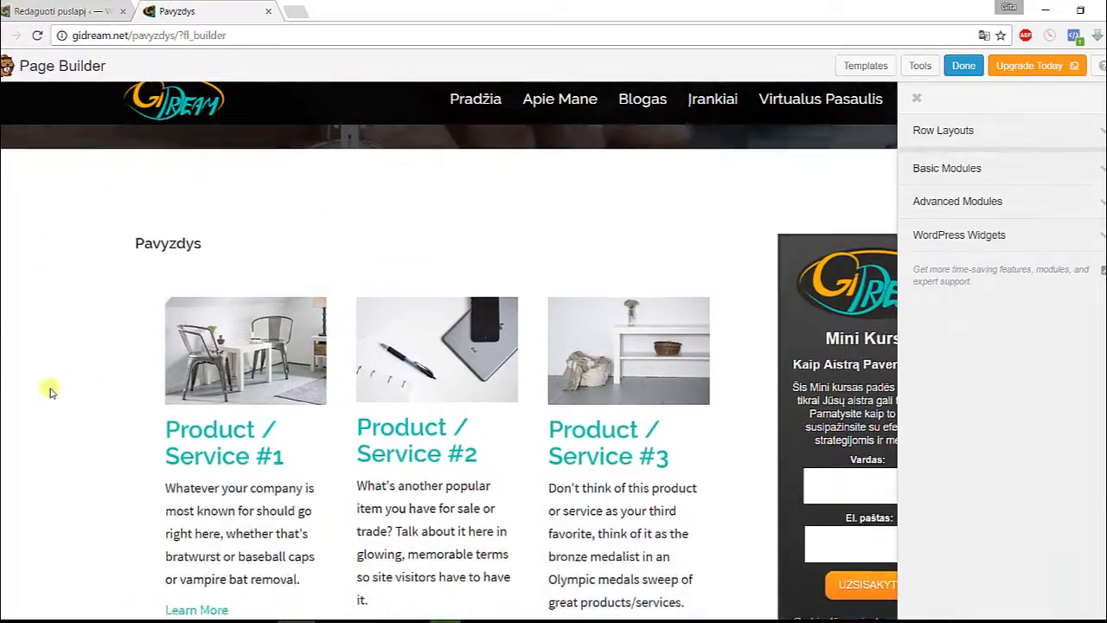
scroll(44, 385, "down", 5)
scroll(57, 330, "down", 8)
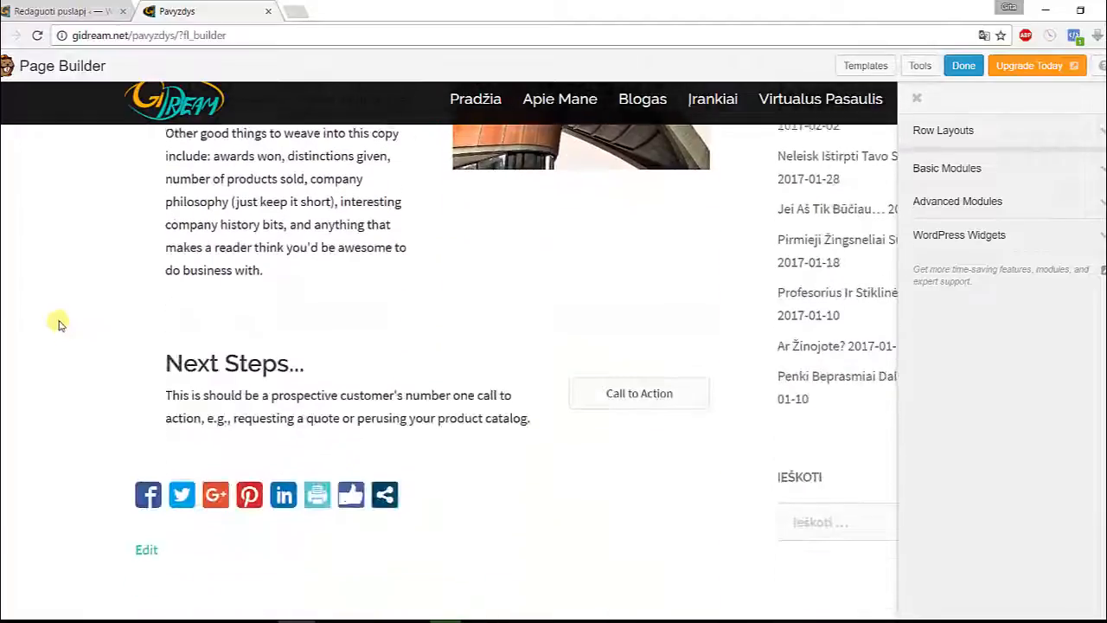
scroll(59, 324, "up", 10)
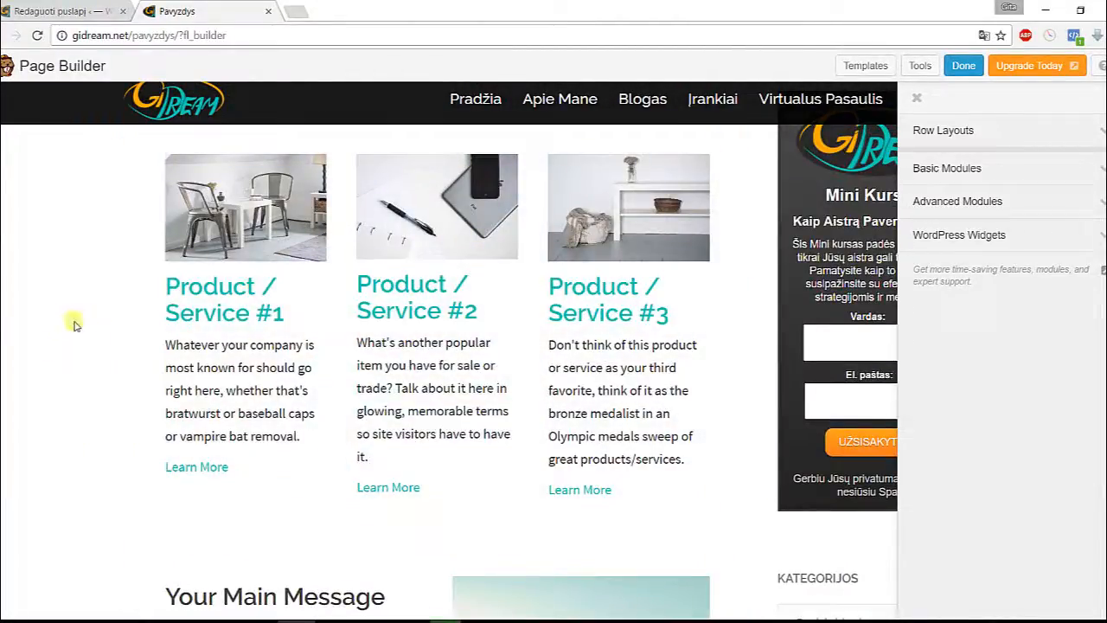
scroll(72, 325, "up", 2)
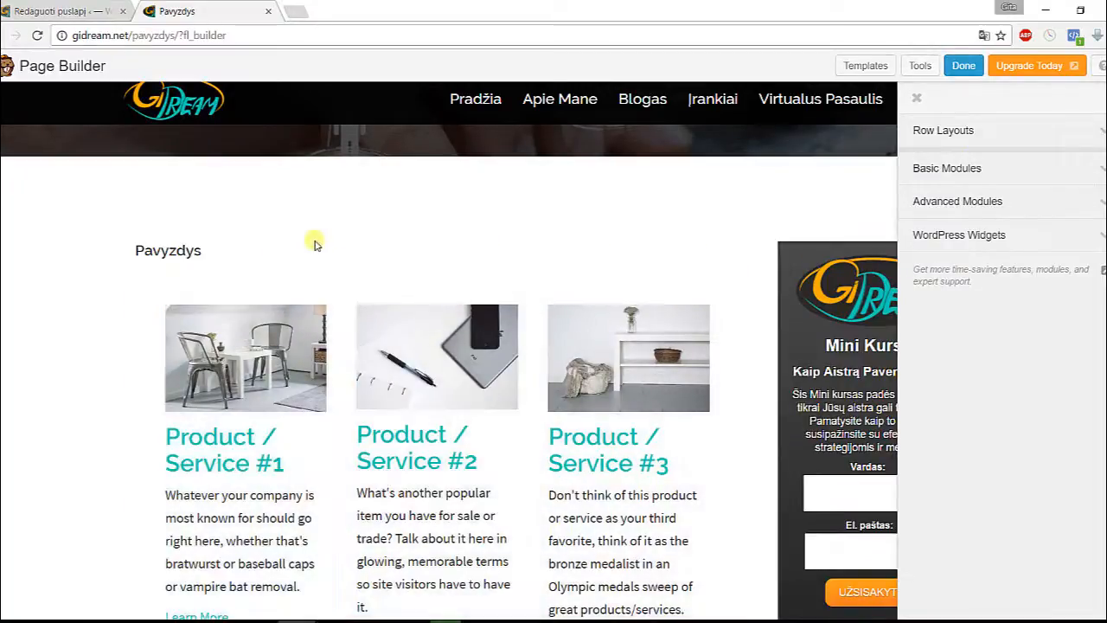
Close the builder's content panel, reopen it to show how content is added, and close it again
left_click(918, 101)
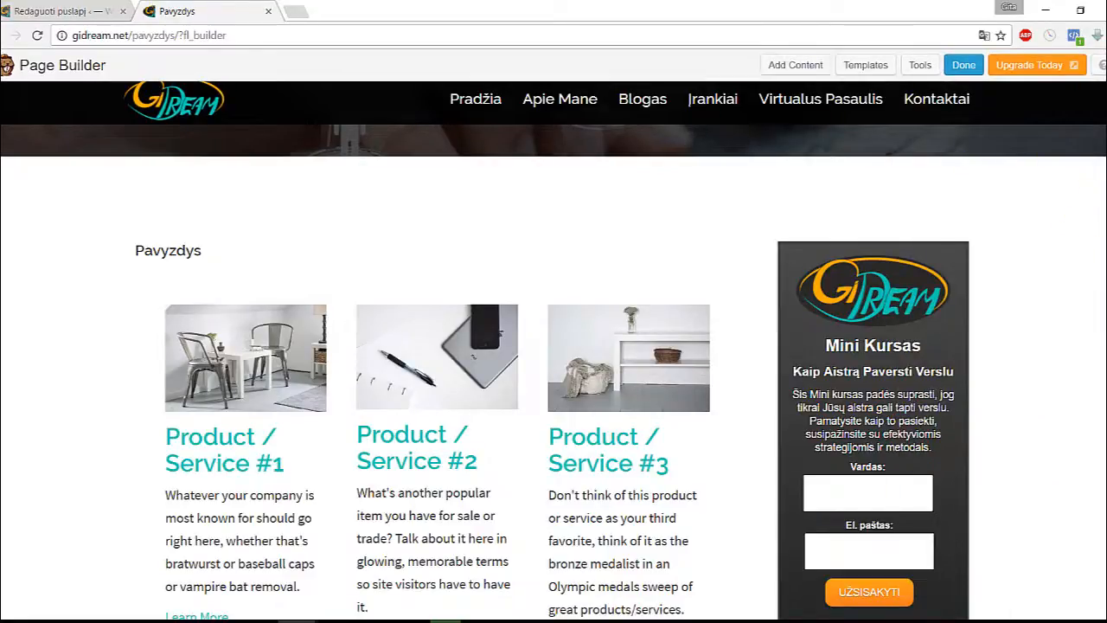
left_click(792, 67)
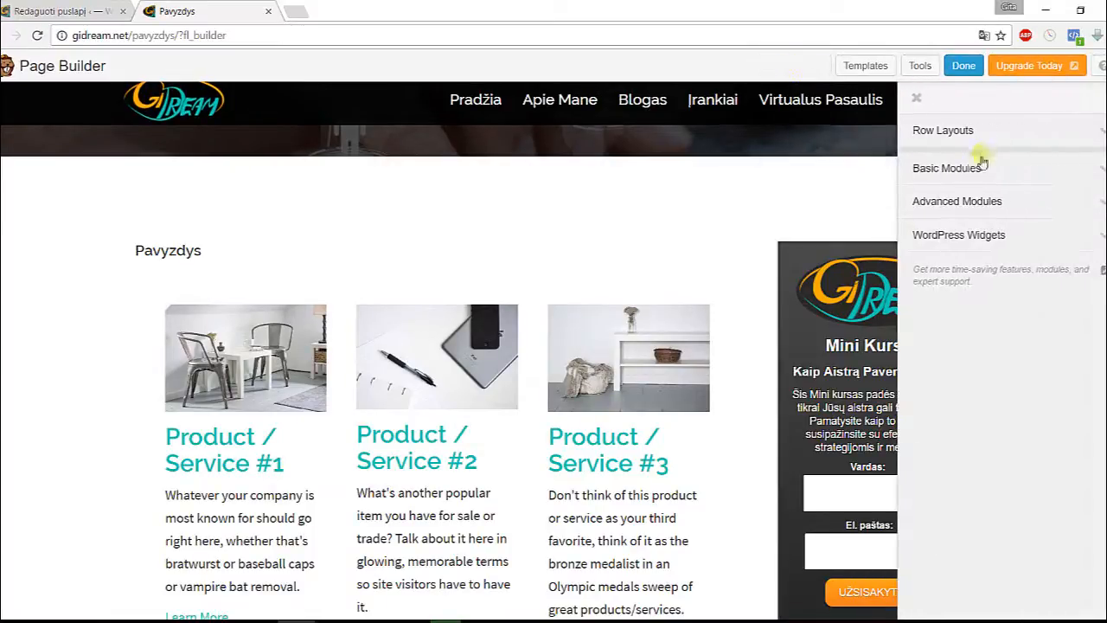
left_click(917, 99)
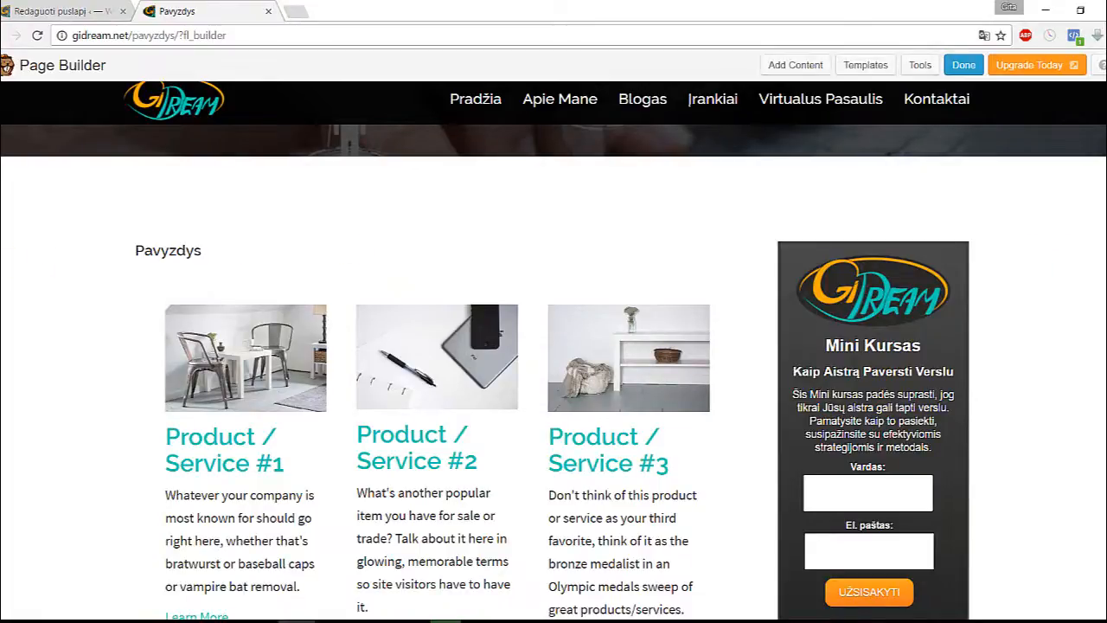
Review the full-width page in the builder, including the header image, product columns and Mini Kursas sidebar
scroll(554, 372, "down", 4)
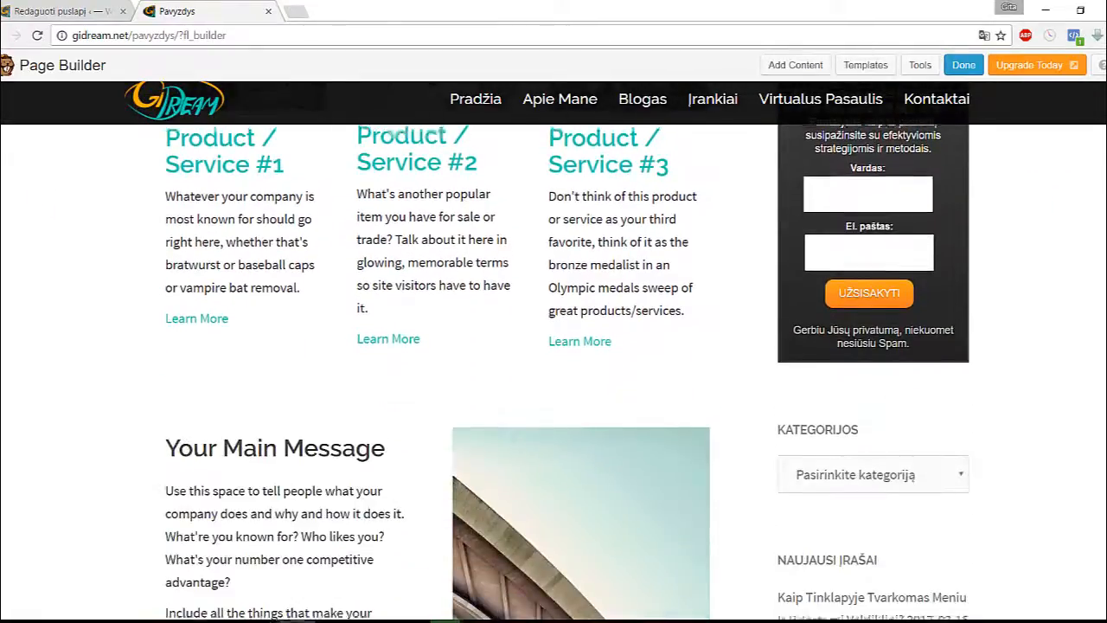
scroll(554, 372, "up", 4)
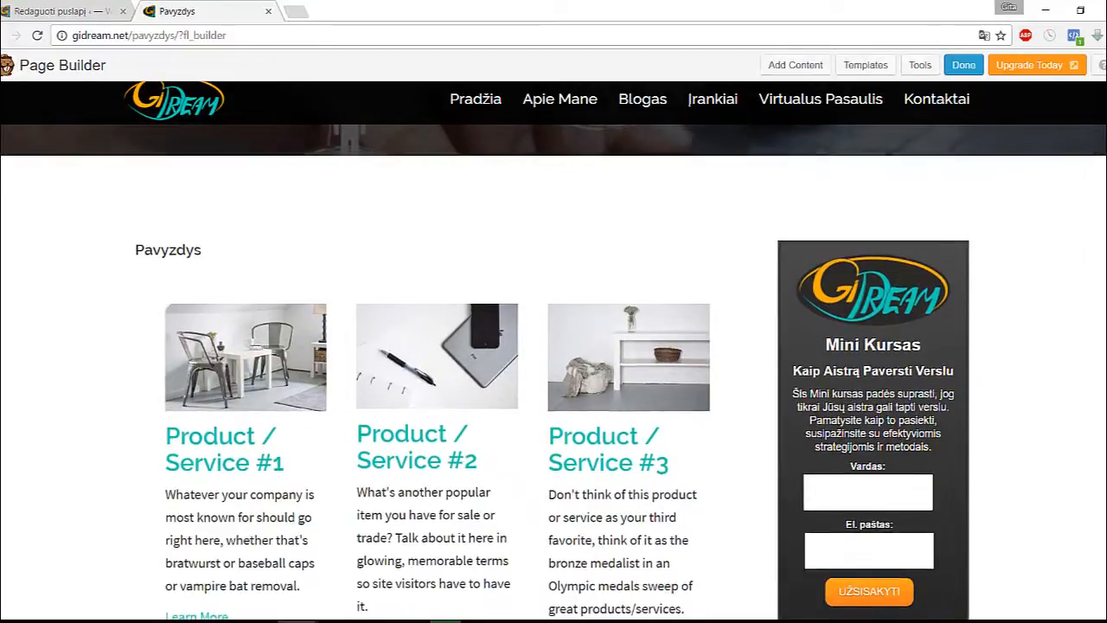
scroll(554, 372, "down", 2)
scroll(554, 372, "up", 1)
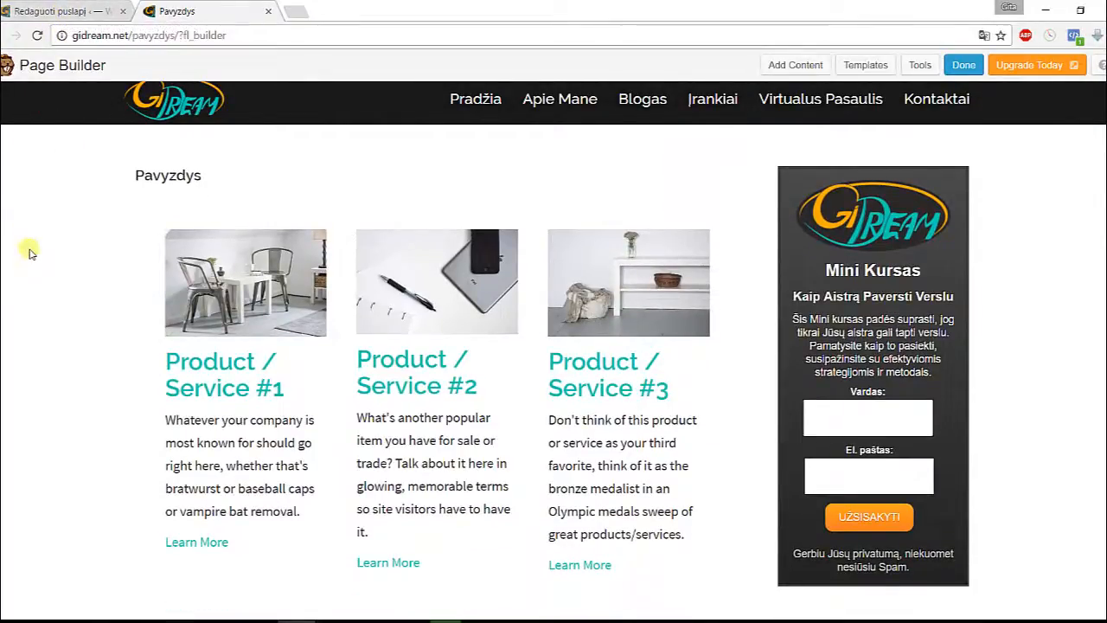
scroll(28, 301, "down", 1)
scroll(32, 301, "up", 4)
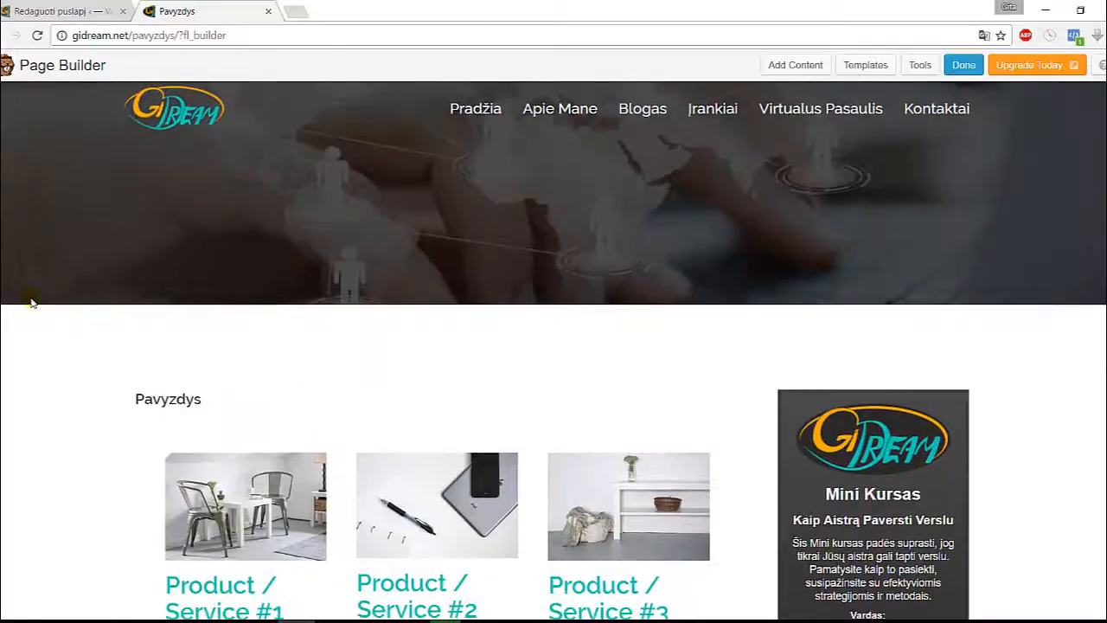
scroll(32, 299, "down", 2)
scroll(30, 299, "down", 1)
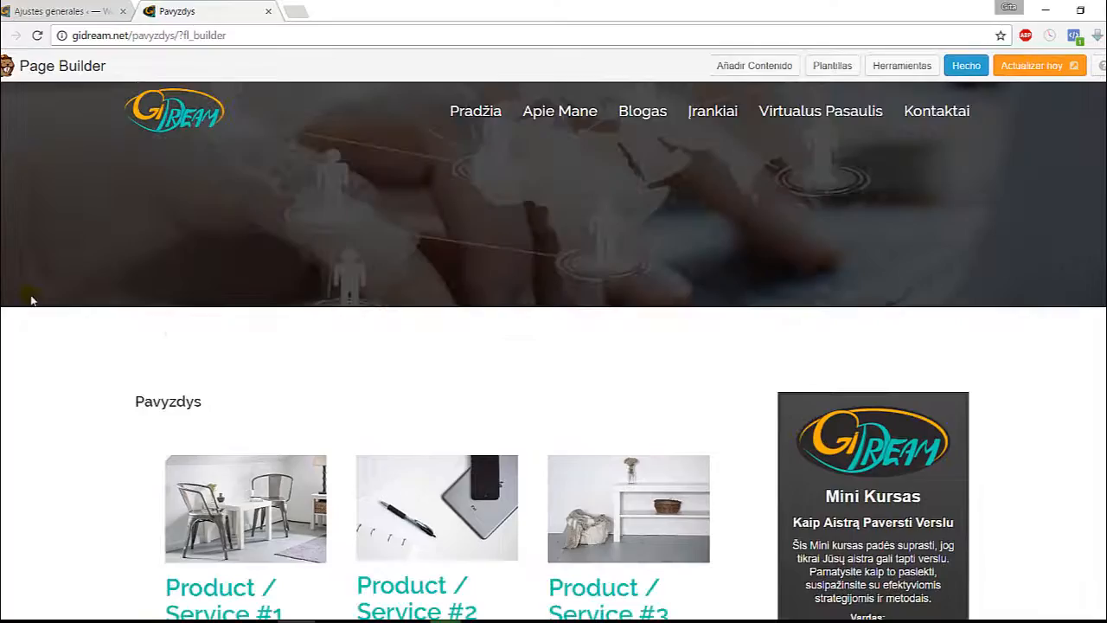
Inspect the product, Your Main Message and Next Steps rows and reveal the editing controls of the product row
scroll(17, 312, "down", 3)
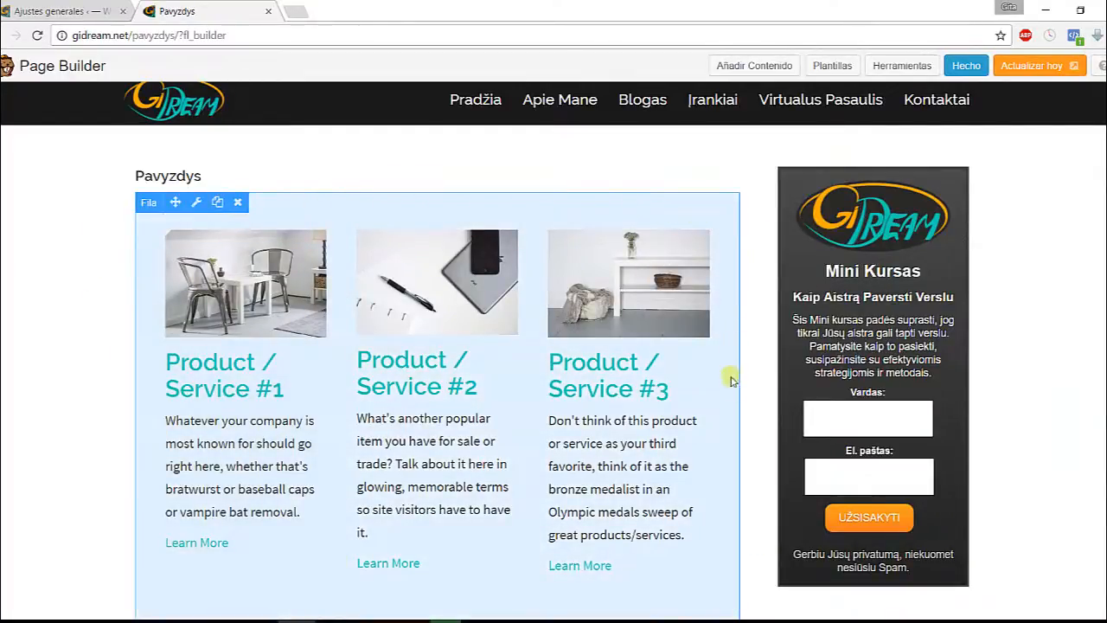
scroll(47, 333, "down", 5)
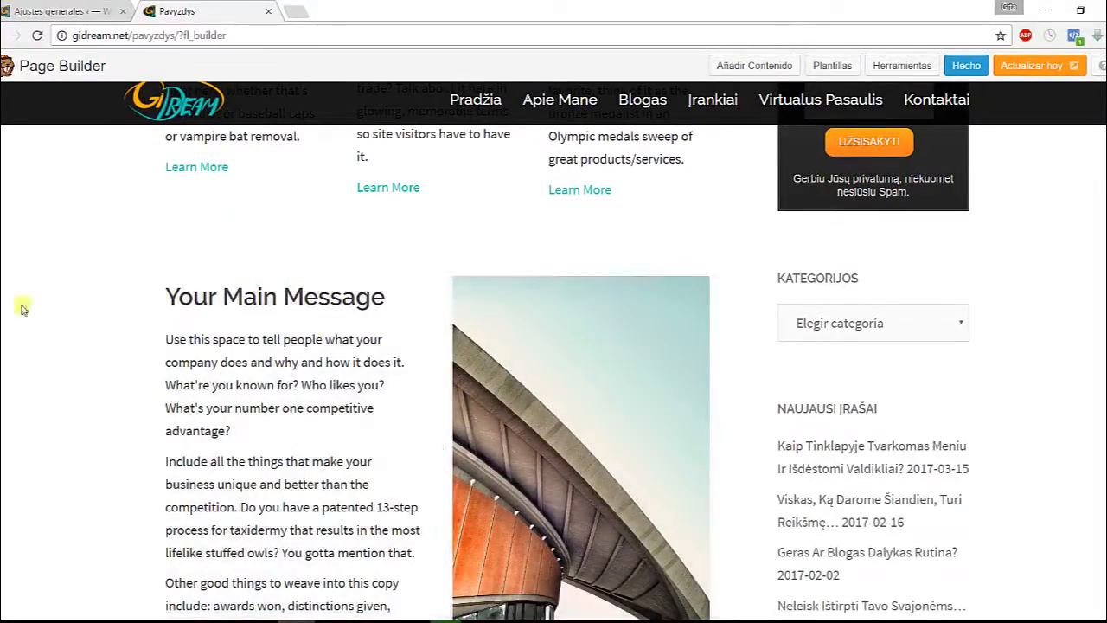
scroll(13, 306, "down", 5)
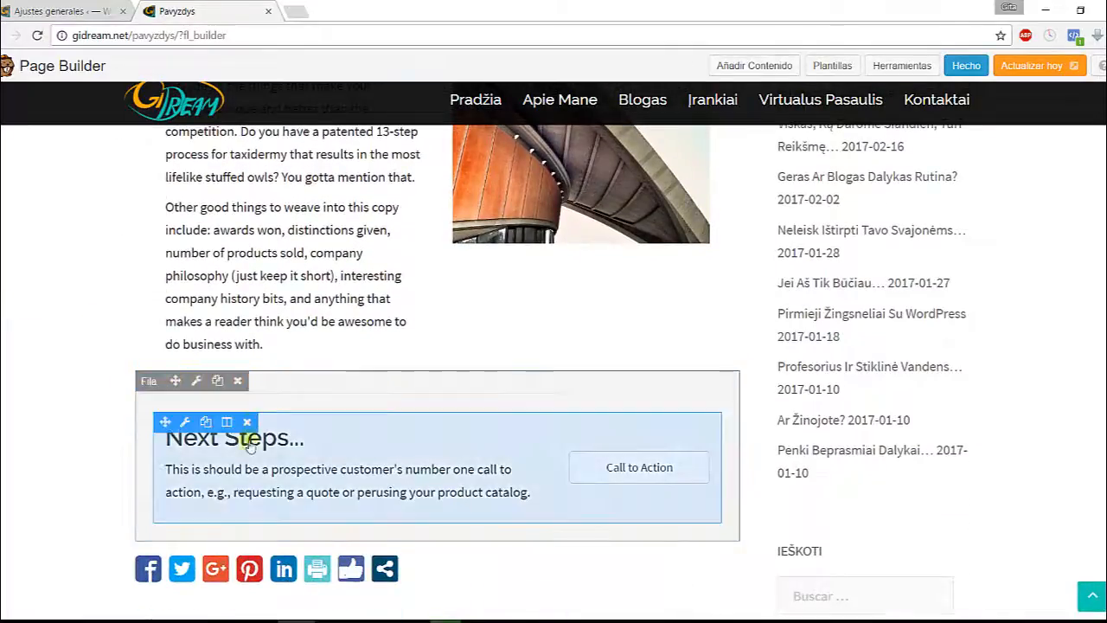
scroll(52, 372, "up", 10)
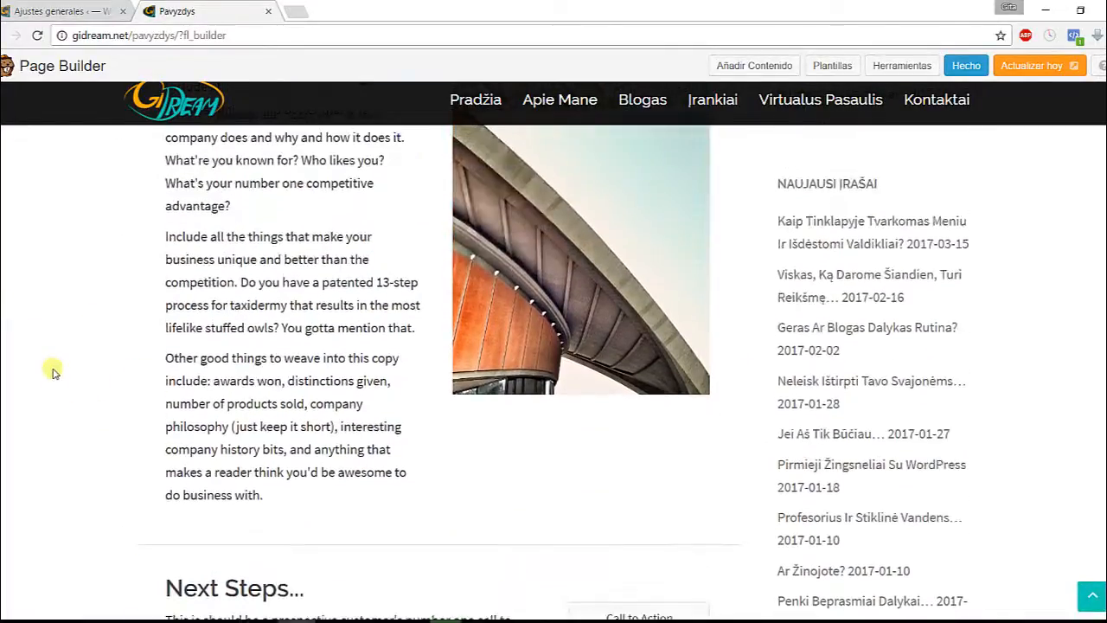
scroll(52, 372, "up", 3)
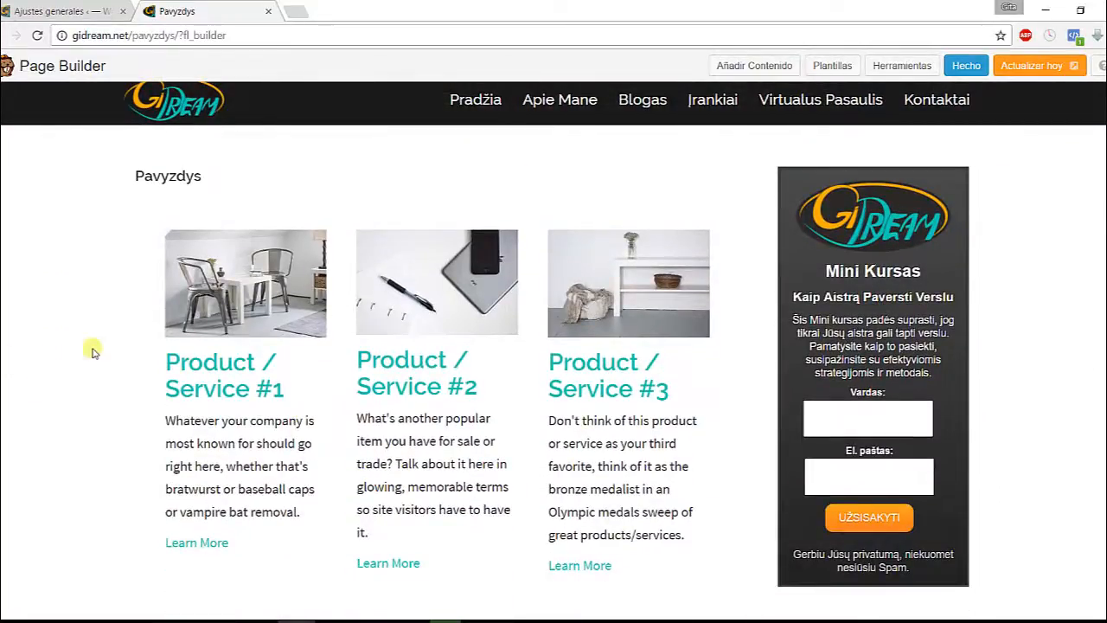
mouse_move(164, 206)
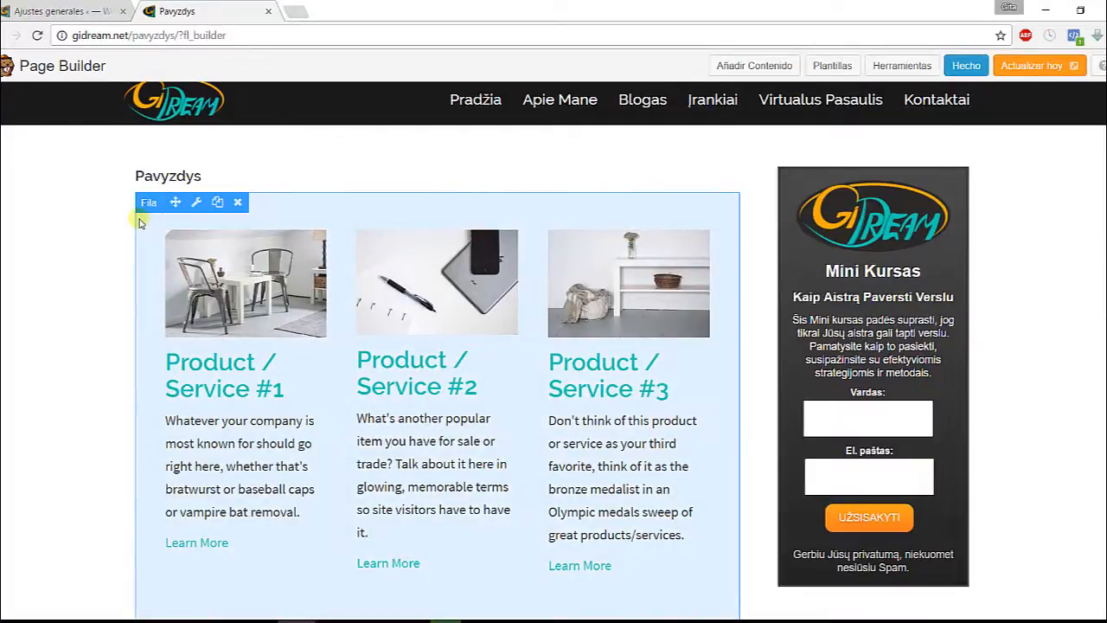
scroll(20, 230, "down", 2)
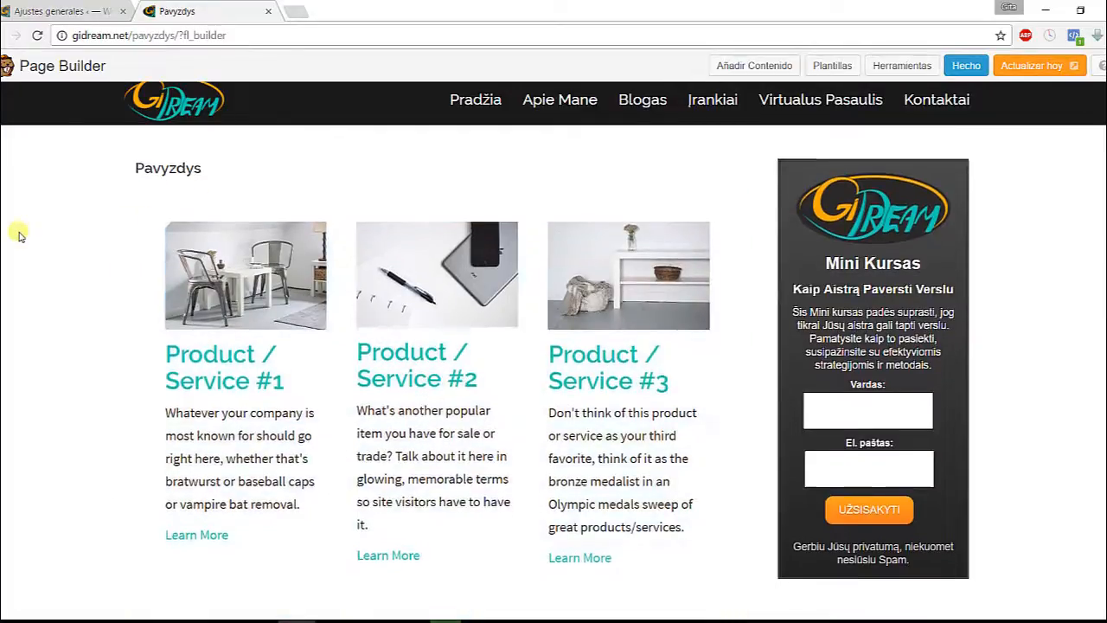
Duplicate the row with the three product columns at the start of the Pavyzdys page and check the copy below it
scroll(20, 230, "up", 1)
mouse_move(173, 163)
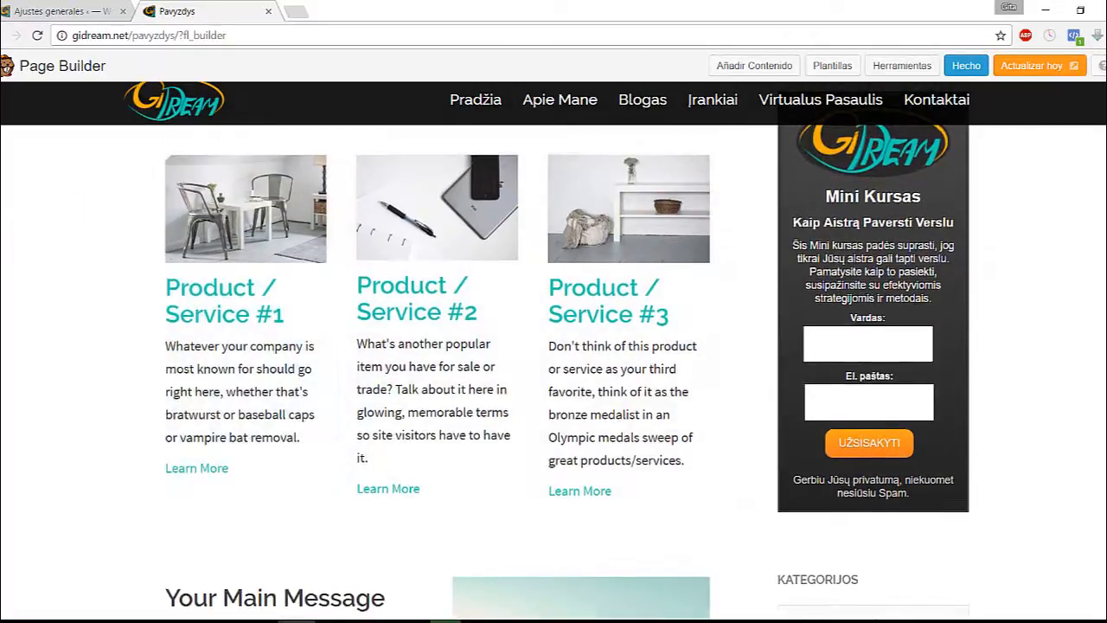
scroll(156, 208, "up", 1)
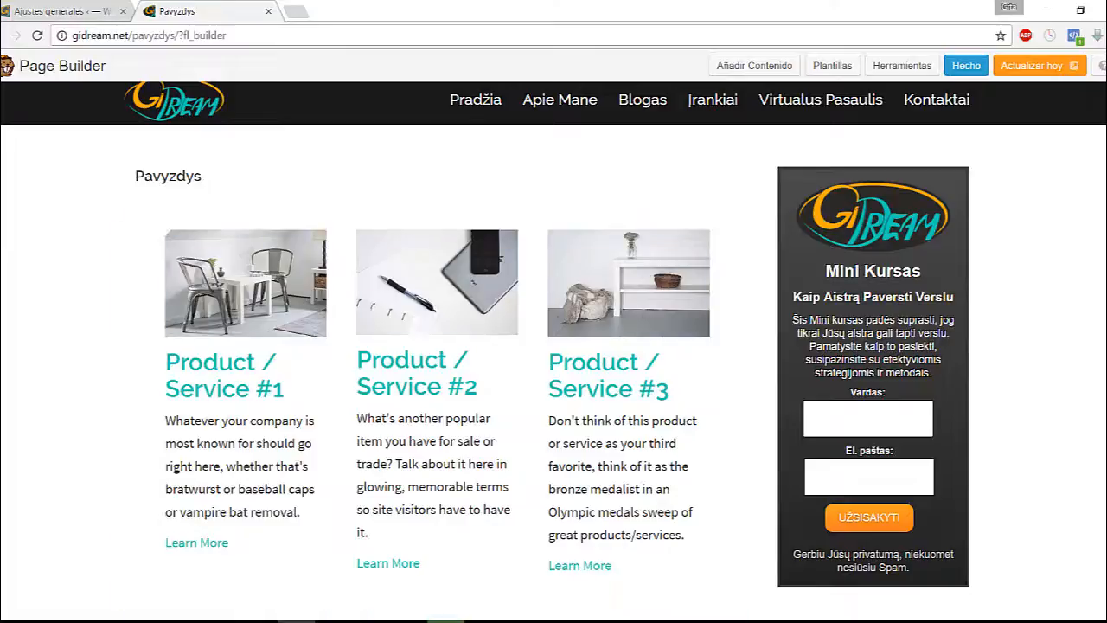
mouse_move(532, 202)
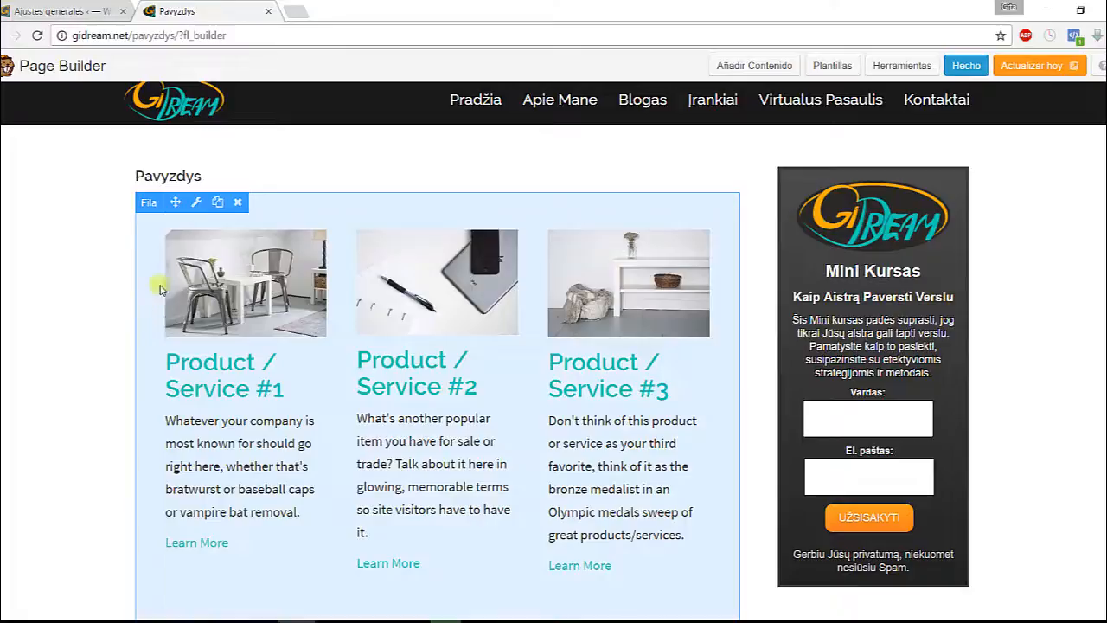
mouse_move(184, 226)
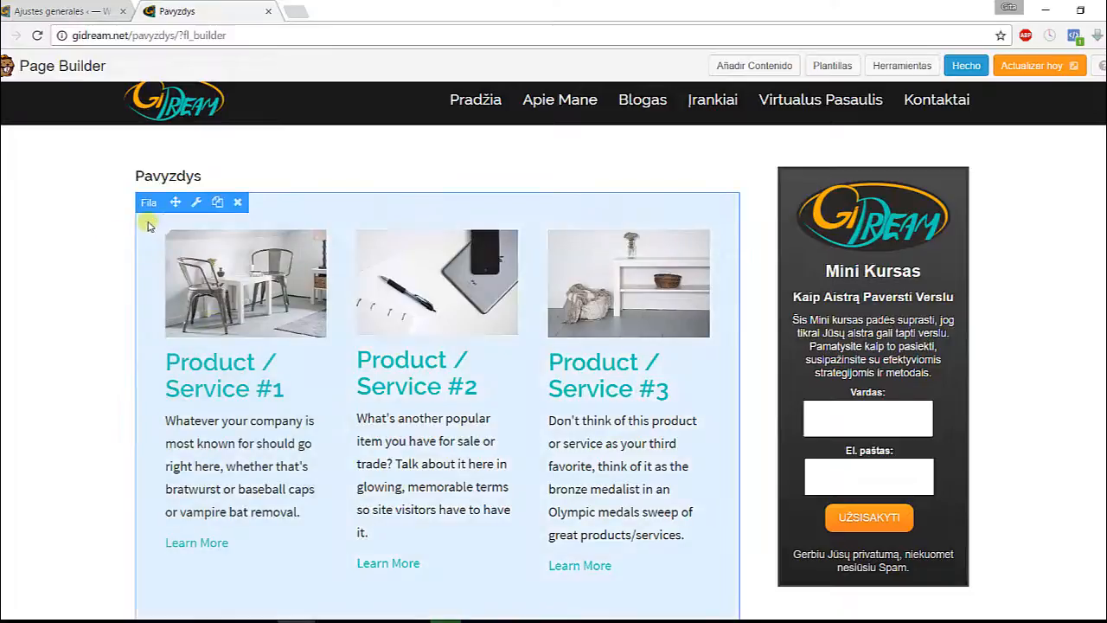
mouse_move(216, 259)
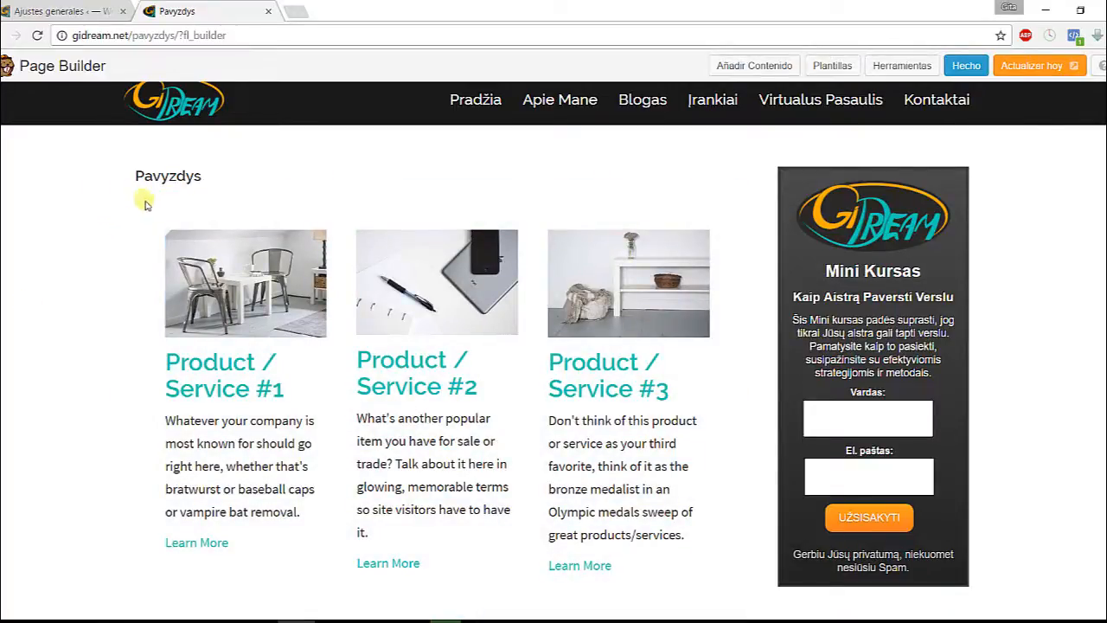
mouse_move(228, 229)
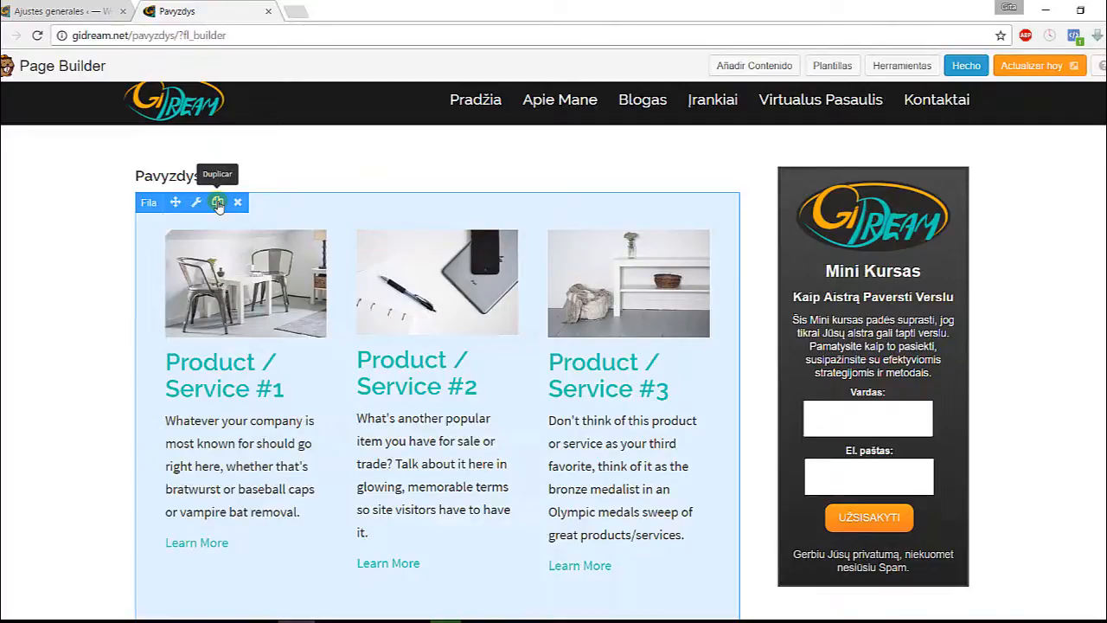
left_click(218, 202)
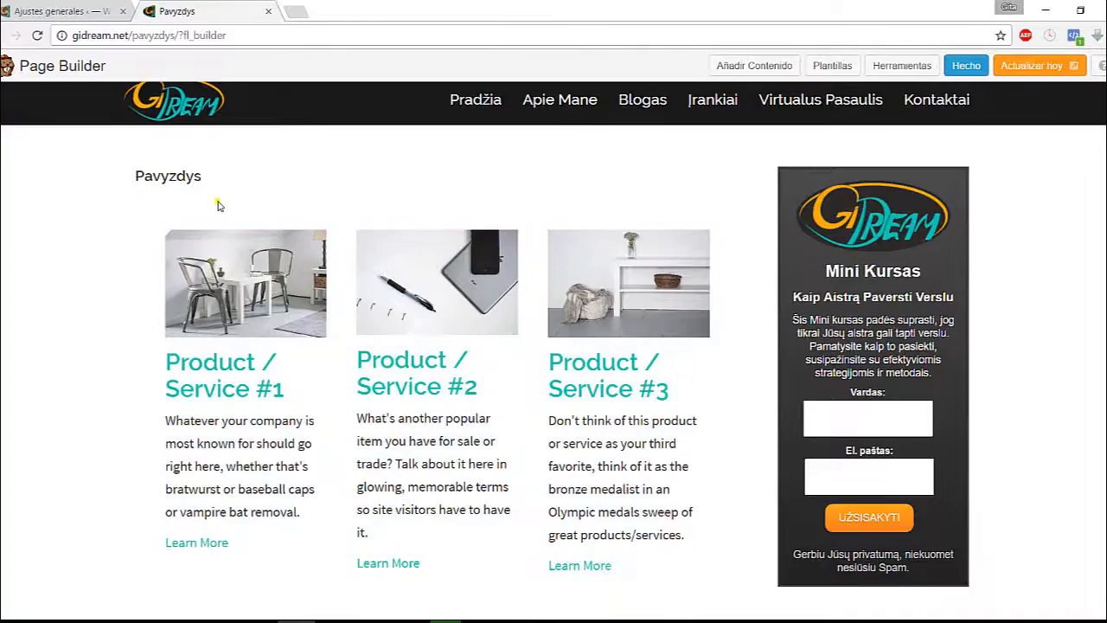
scroll(99, 268, "down", 4)
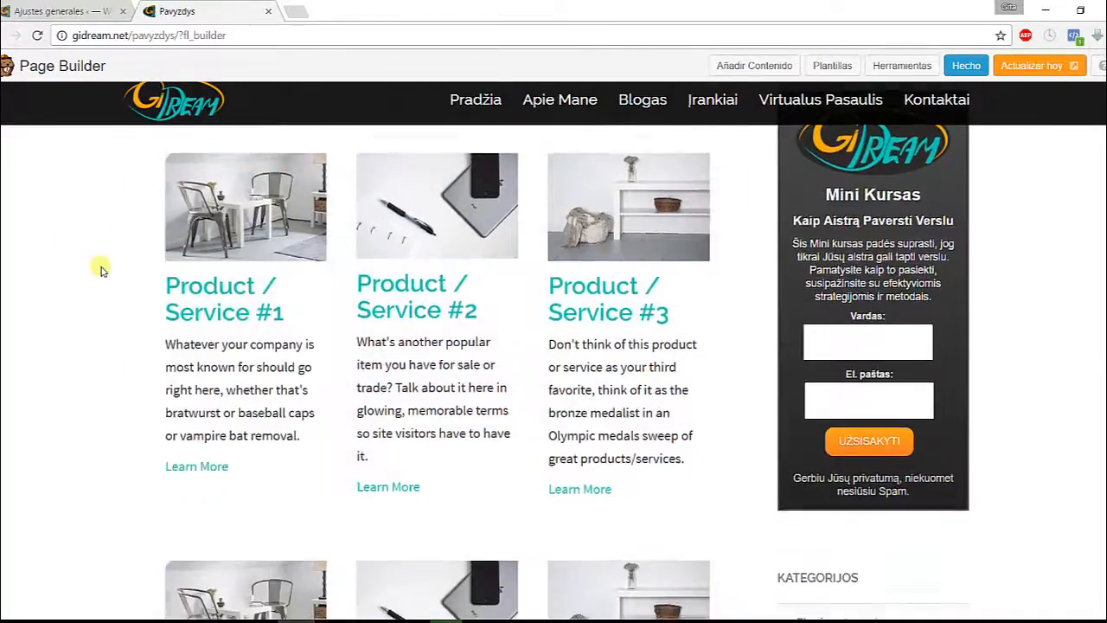
scroll(84, 271, "down", 2)
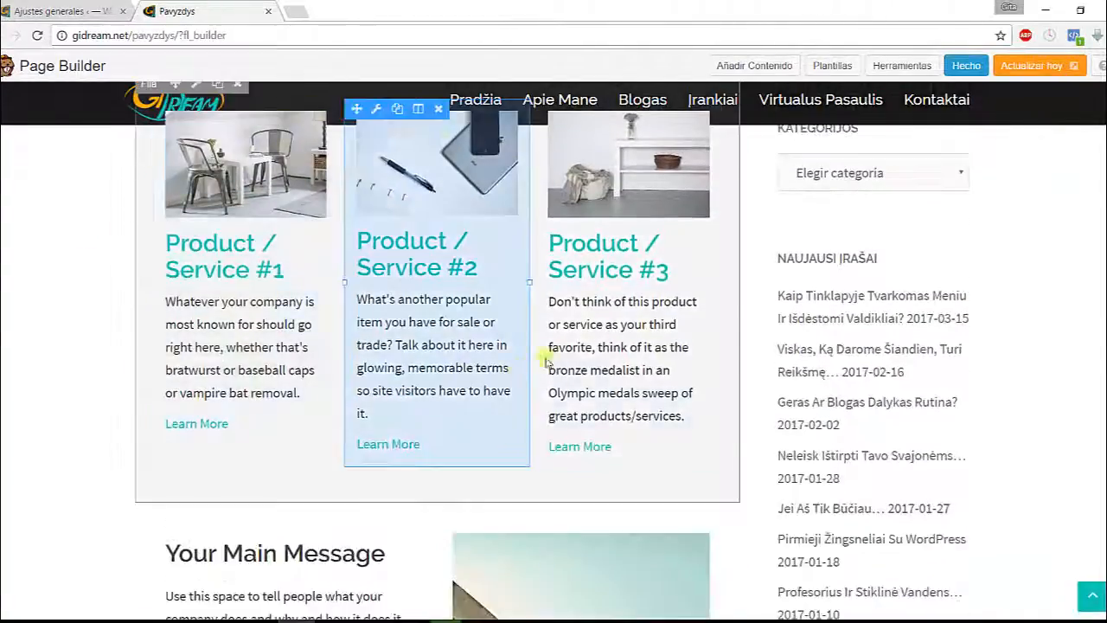
scroll(588, 398, "up", 5)
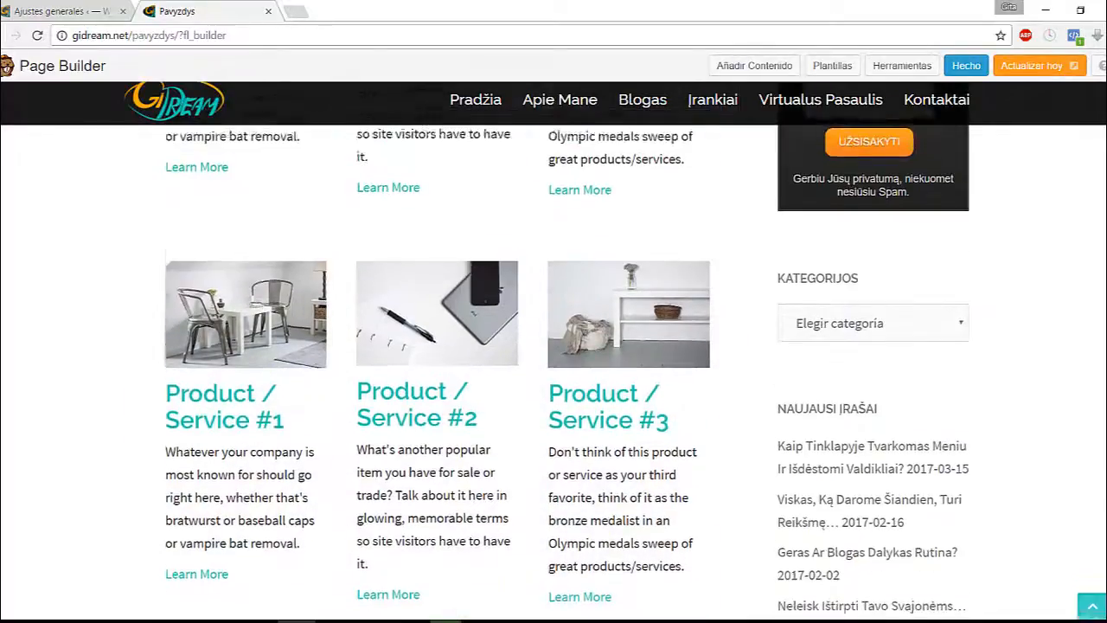
scroll(112, 242, "up", 1)
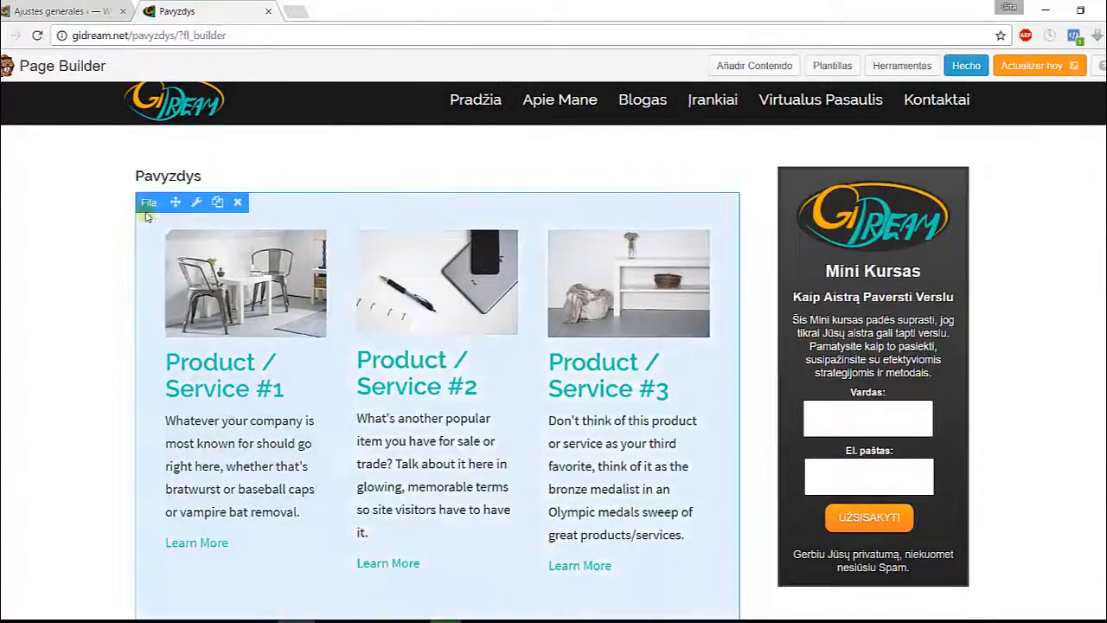
Duplicate the Product / Service #2 module in the lower product row and look over its copy
scroll(71, 259, "down", 2)
scroll(70, 259, "down", 5)
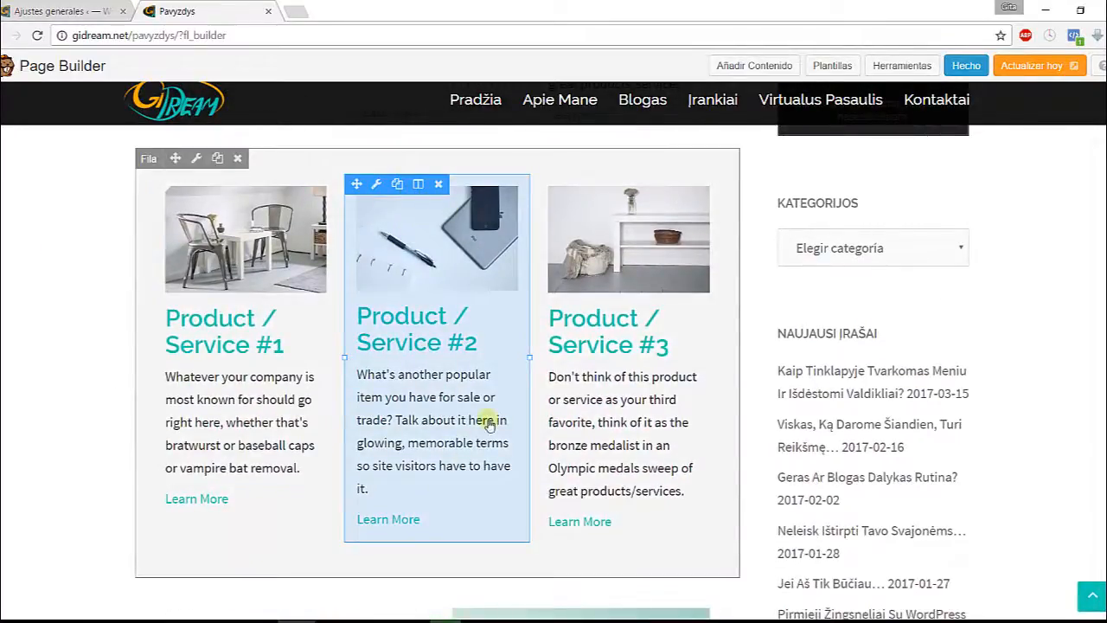
left_click(397, 187)
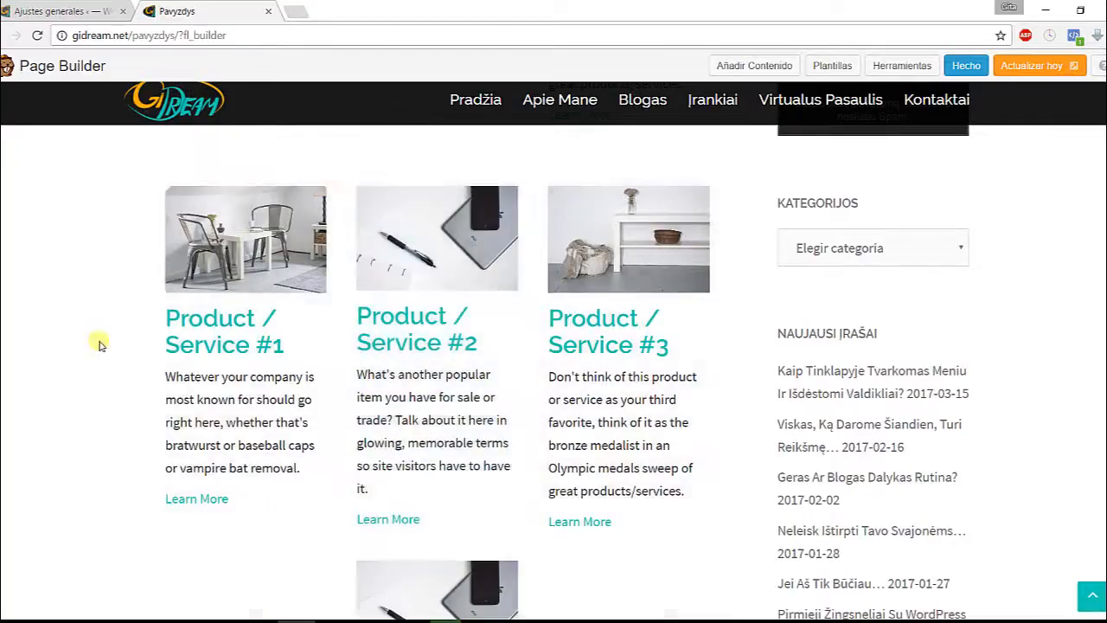
scroll(87, 337, "down", 4)
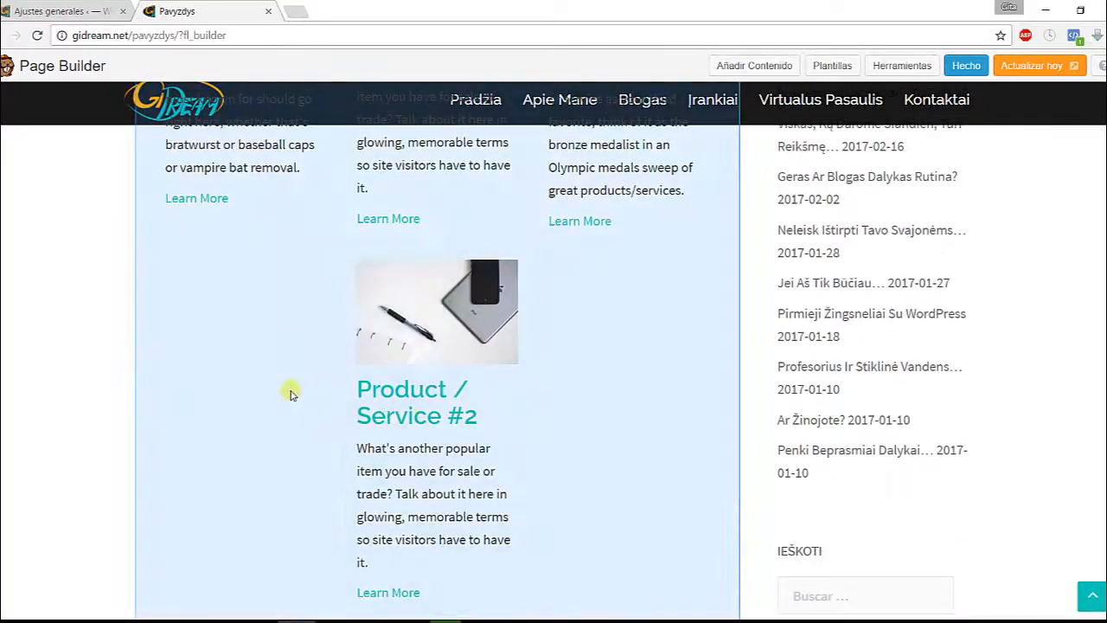
scroll(277, 398, "down", 1)
scroll(254, 400, "up", 5)
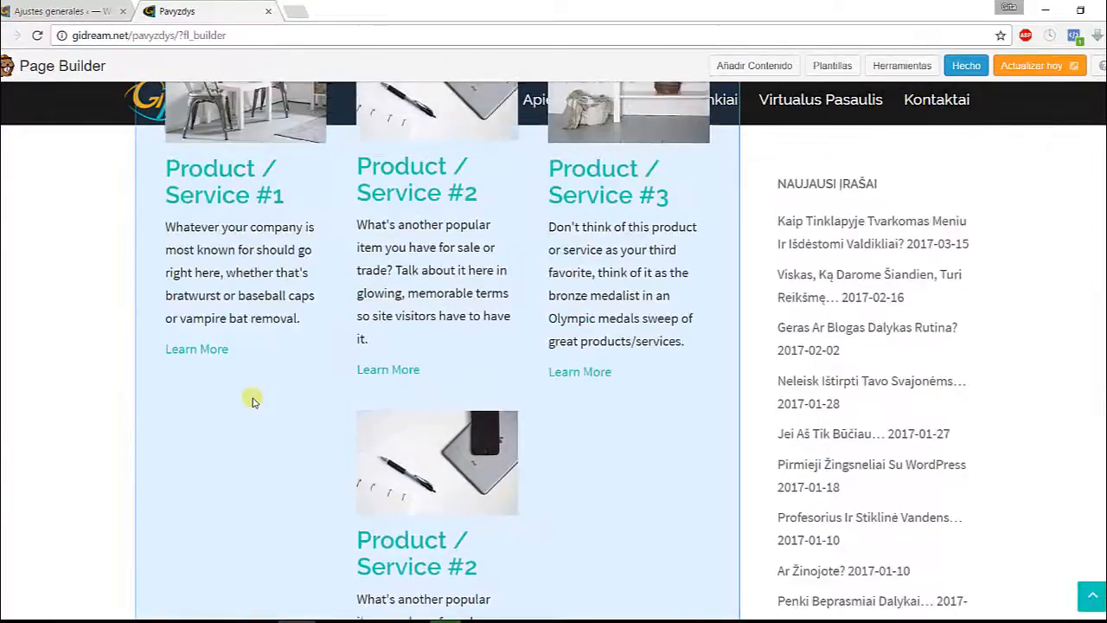
Delete the extra Product / Service #2 module below the middle column of the lower product row
scroll(69, 354, "down", 3)
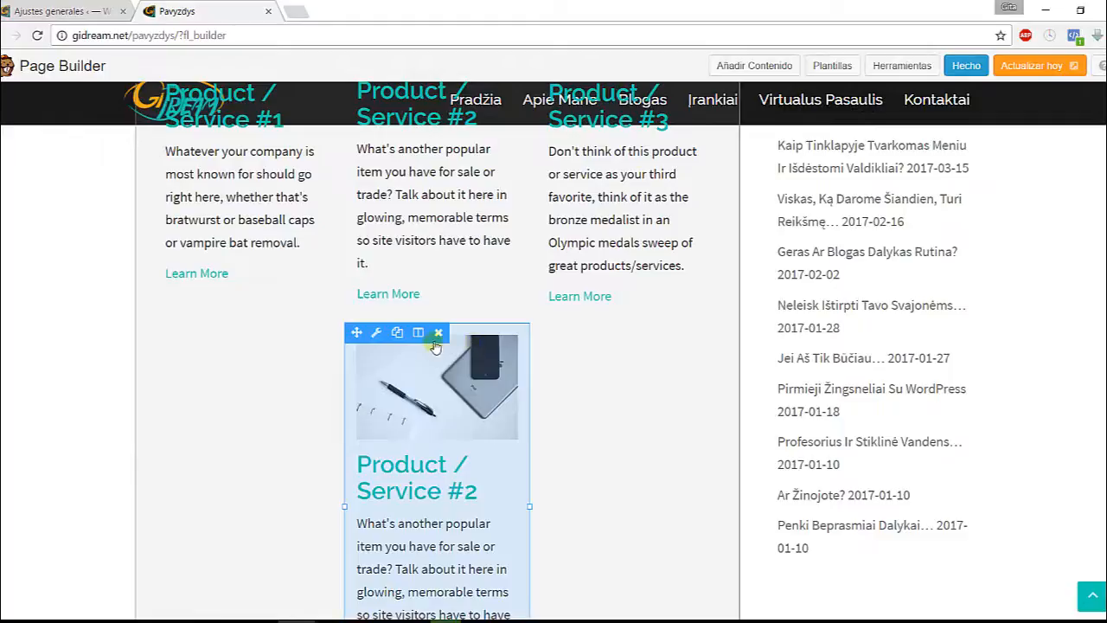
left_click(439, 336)
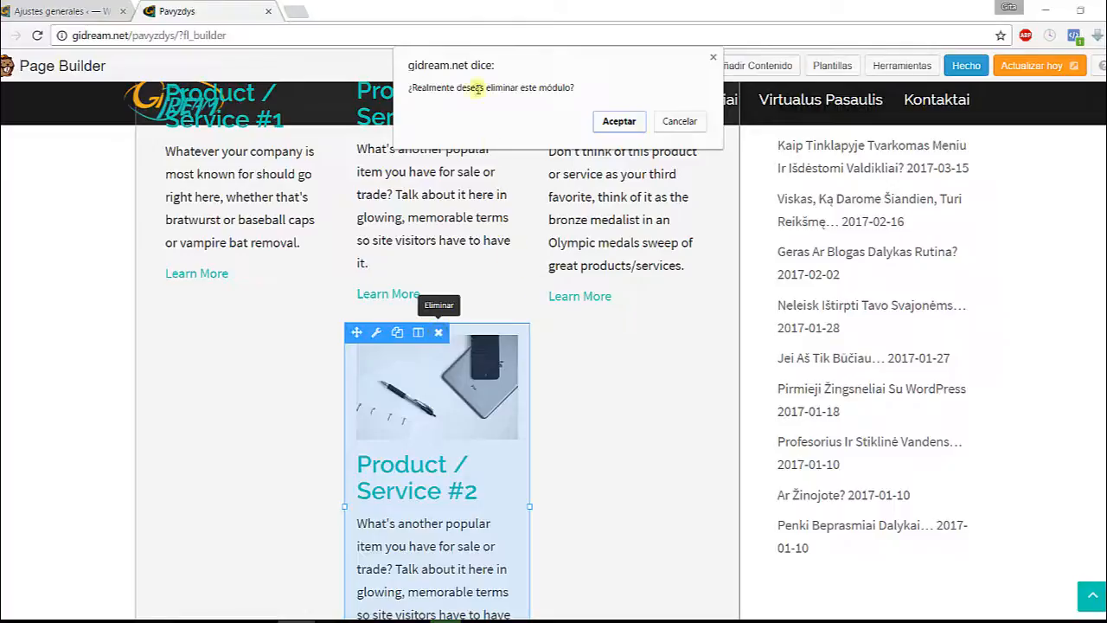
left_click(618, 122)
Delete the Product / Service #3 module and its emptied column from the lower product row
scroll(151, 370, "up", 1)
scroll(151, 370, "up", 5)
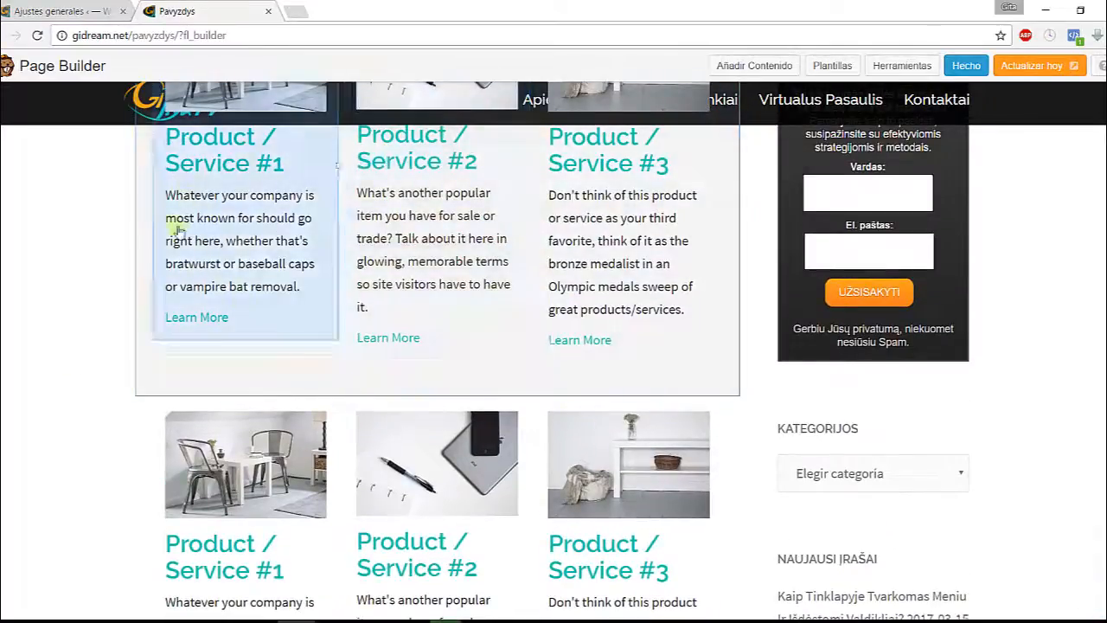
scroll(7, 327, "down", 2)
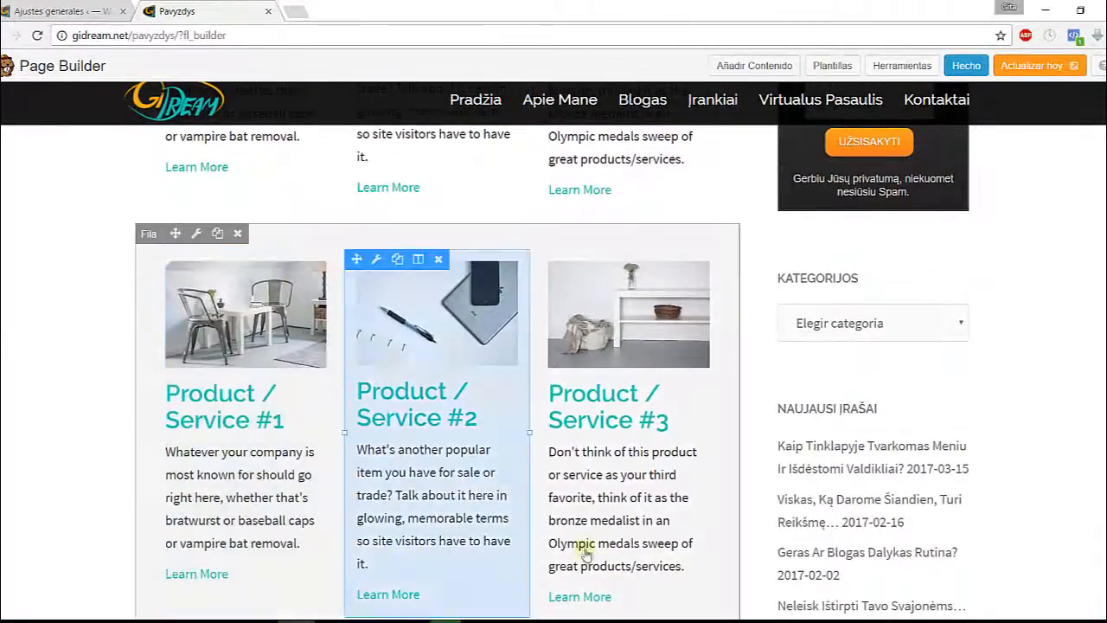
scroll(635, 351, "down", 1)
scroll(692, 238, "up", 1)
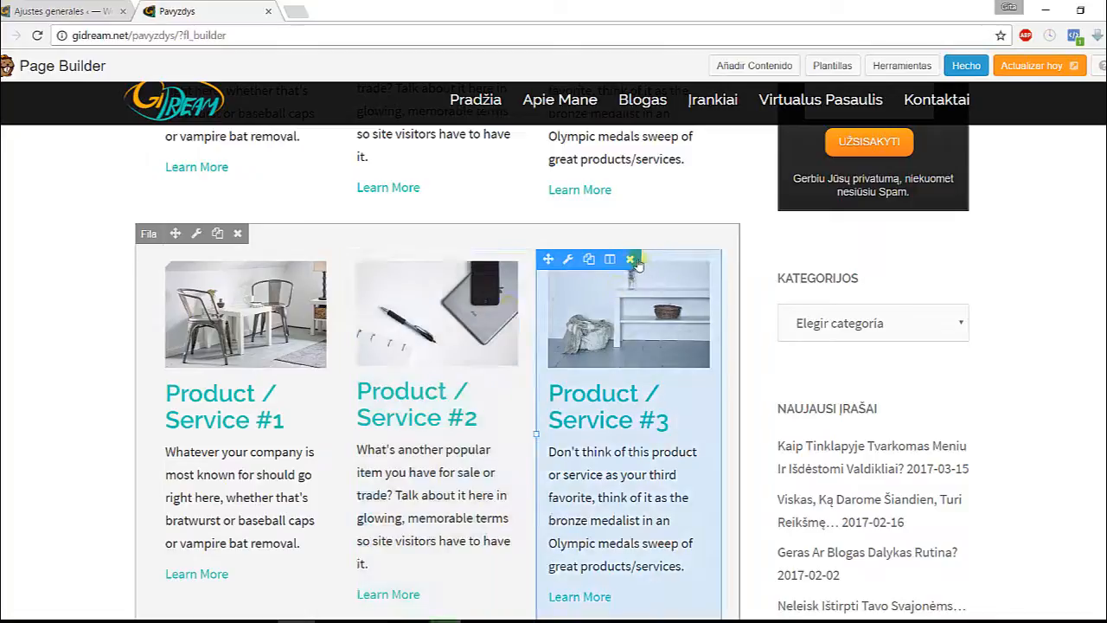
left_click(630, 261)
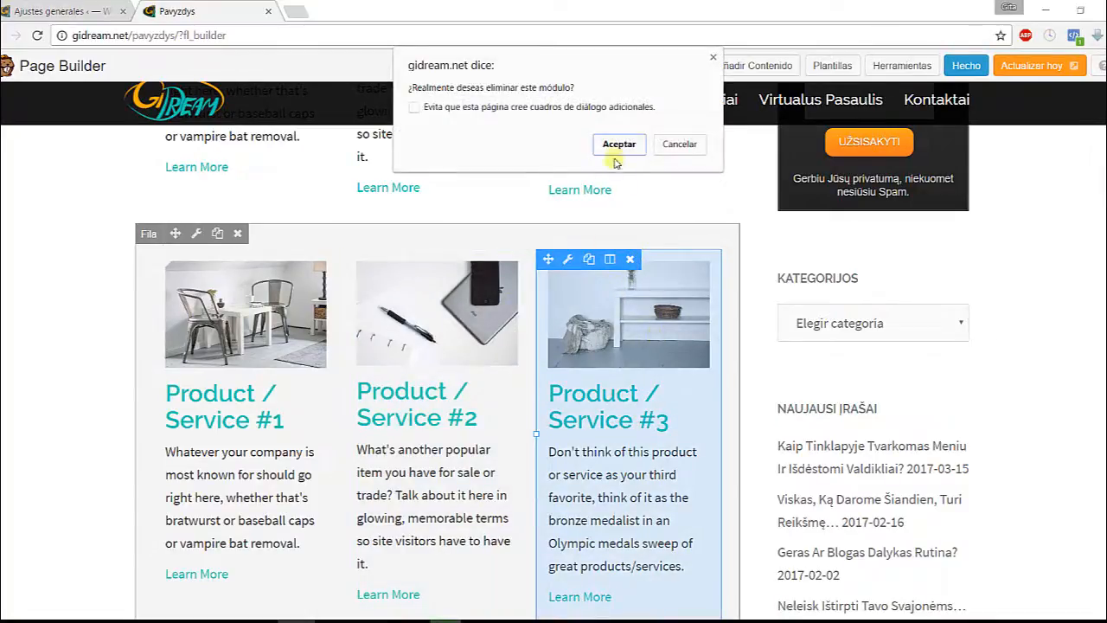
left_click(619, 145)
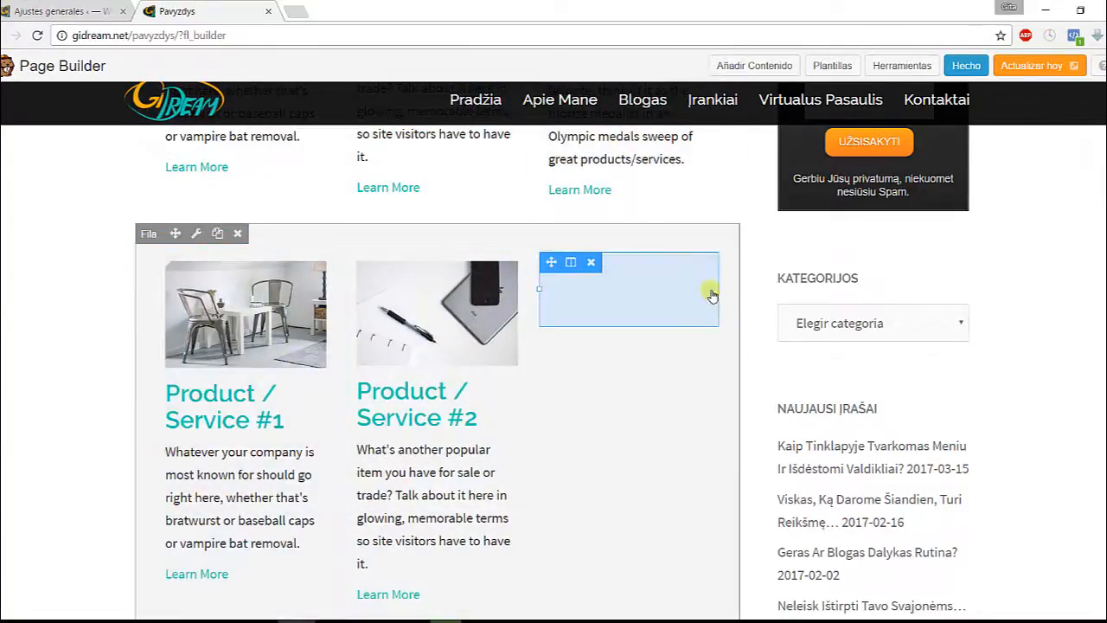
left_click(592, 263)
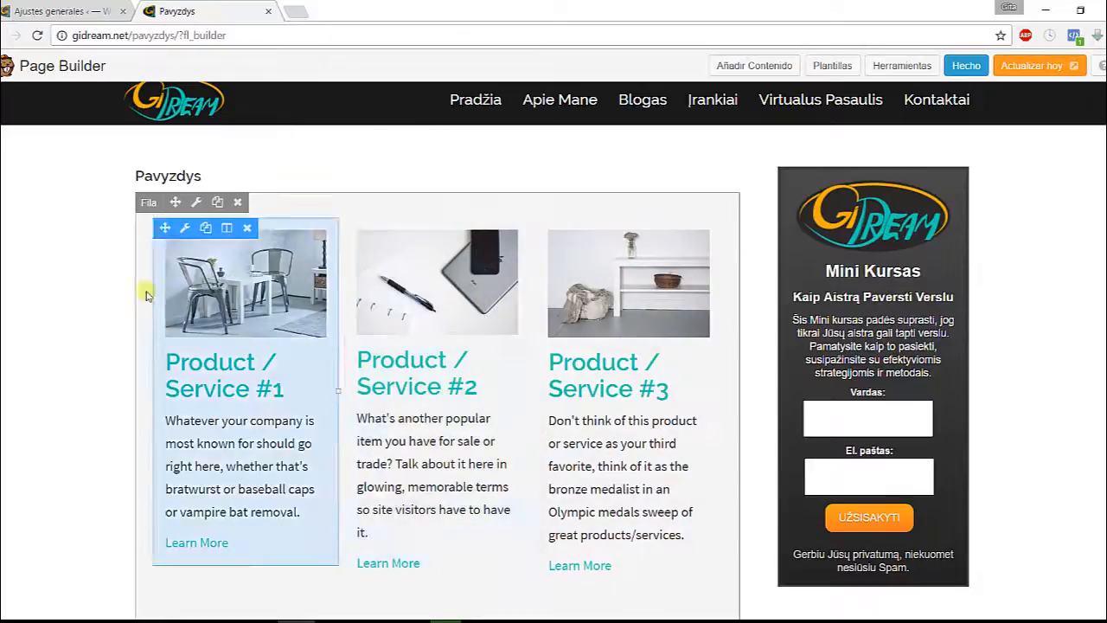
Delete the Product / Service #2 module and its emptied column so Product / Service #1 spans the lower row
scroll(82, 284, "down", 3)
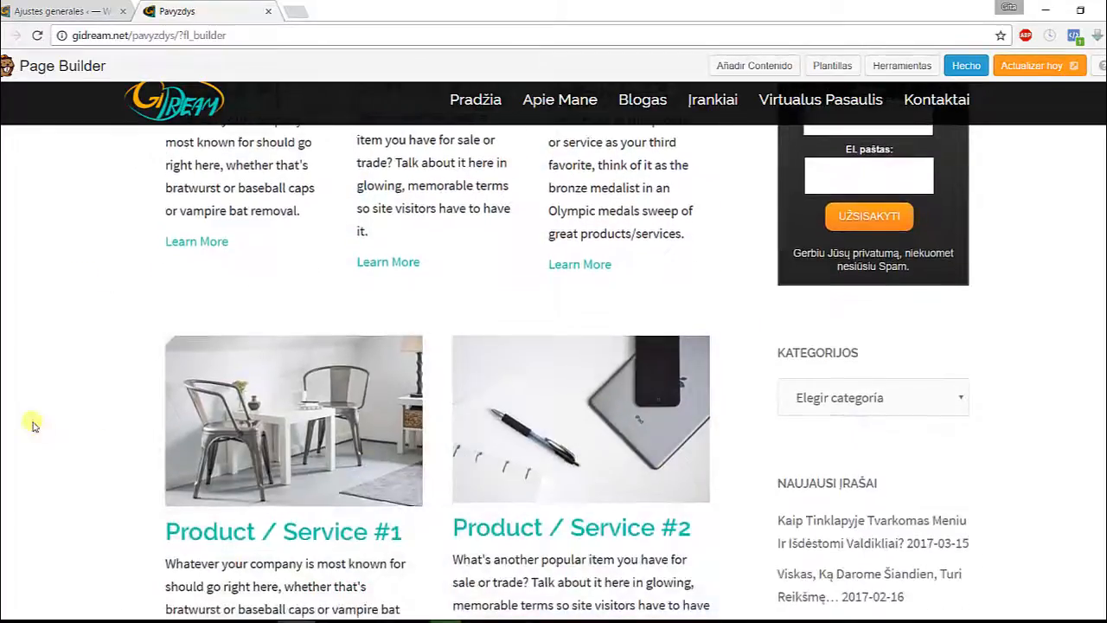
scroll(33, 424, "down", 2)
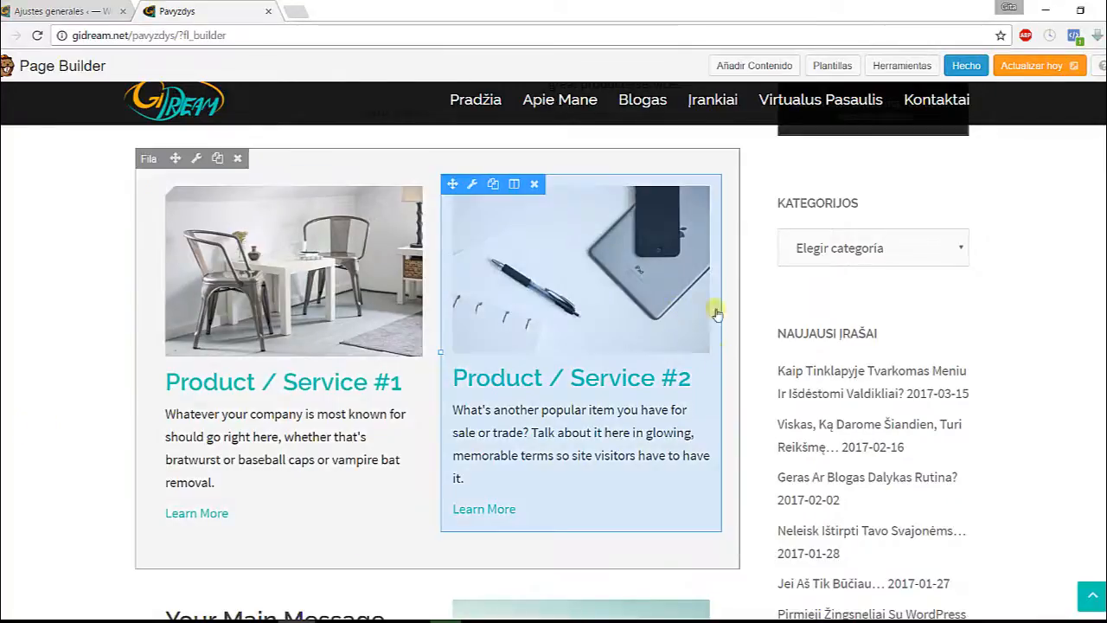
left_click(534, 187)
left_click(613, 142)
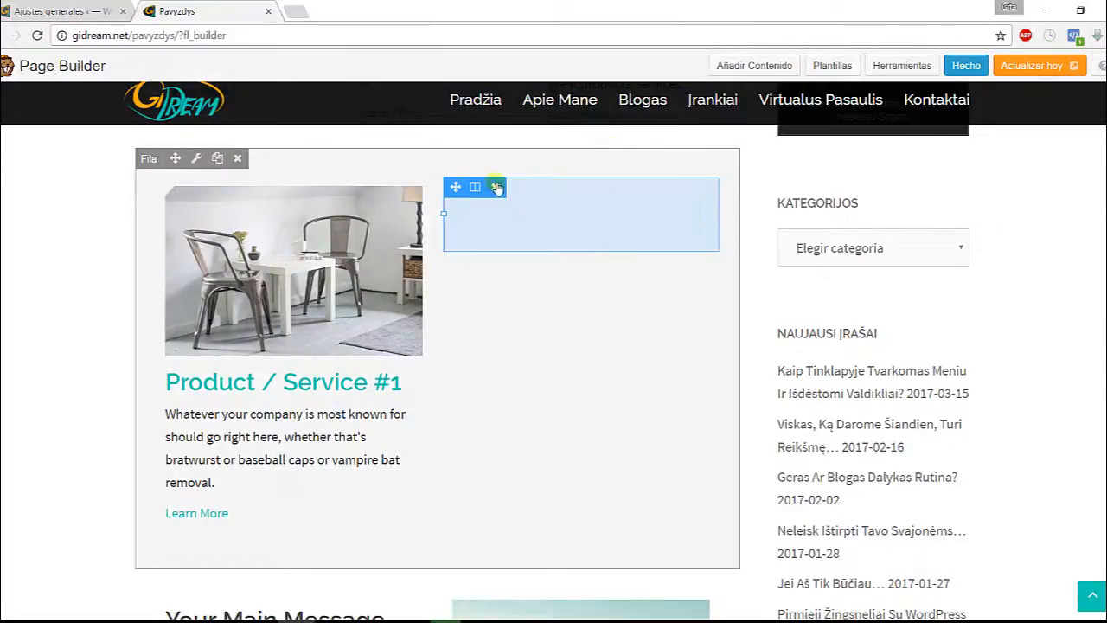
left_click(497, 190)
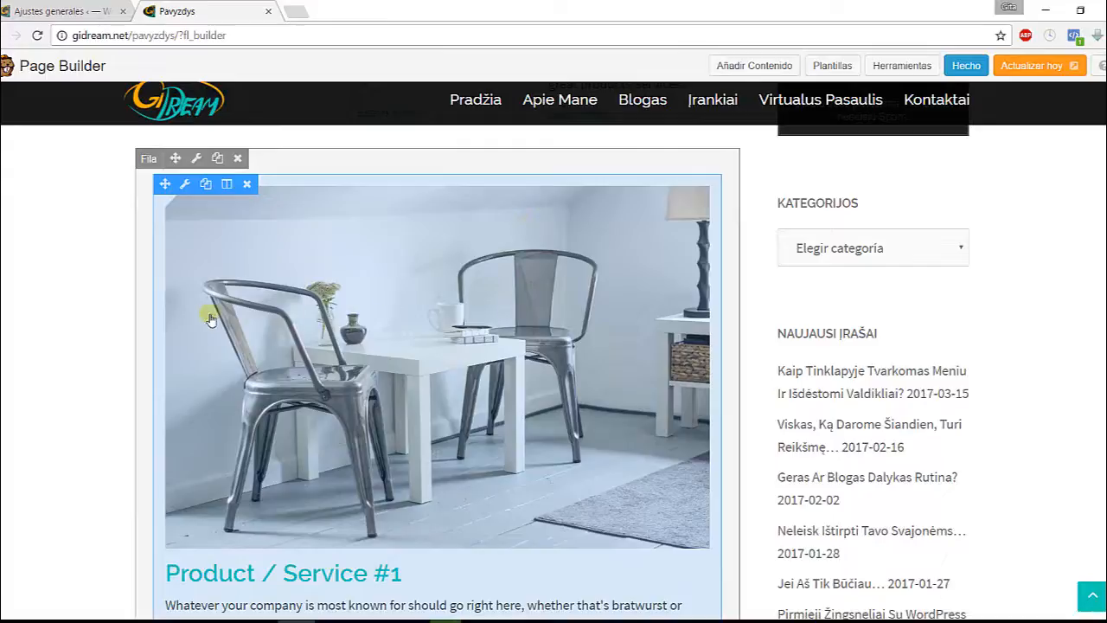
scroll(437, 372, "down", 4)
scroll(437, 372, "up", 10)
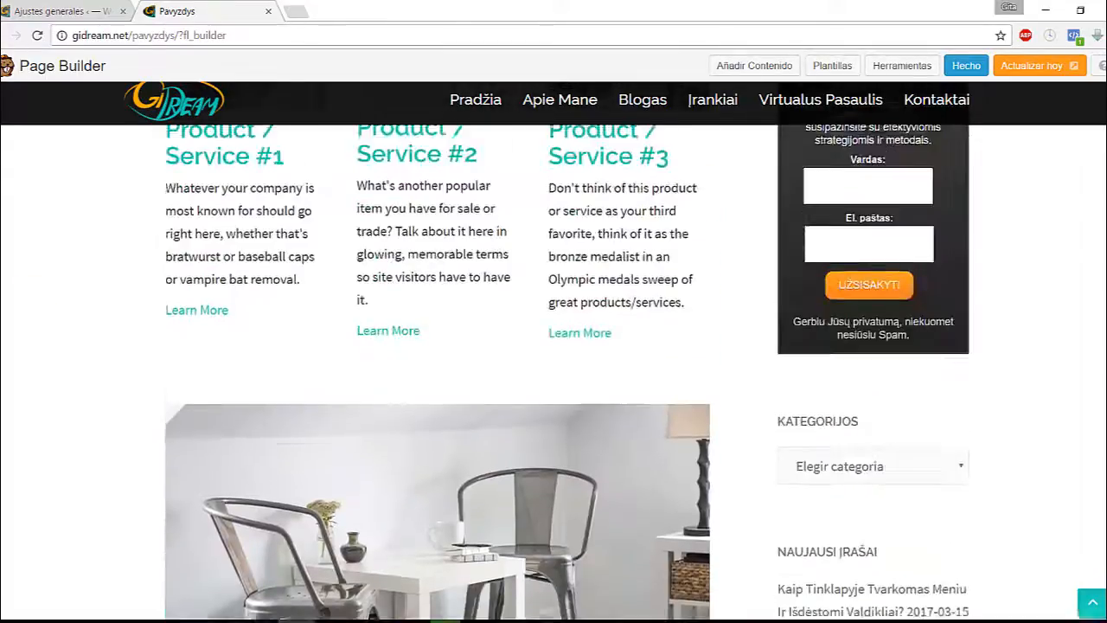
Delete the whole Your Main Message row from the page
scroll(553, 372, "down", 5)
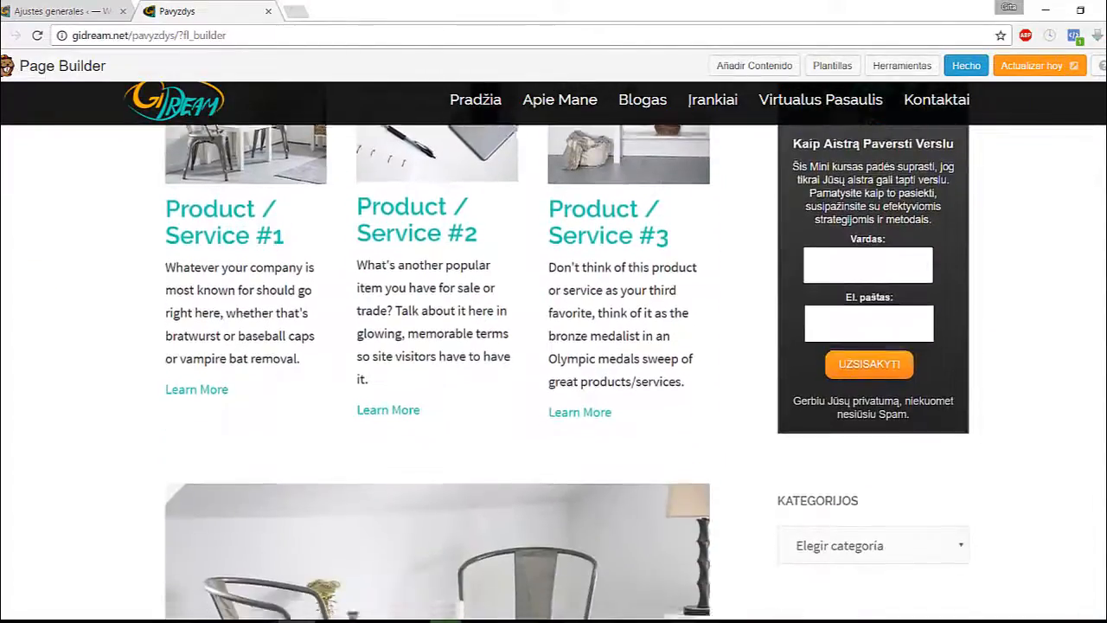
scroll(553, 372, "down", 8)
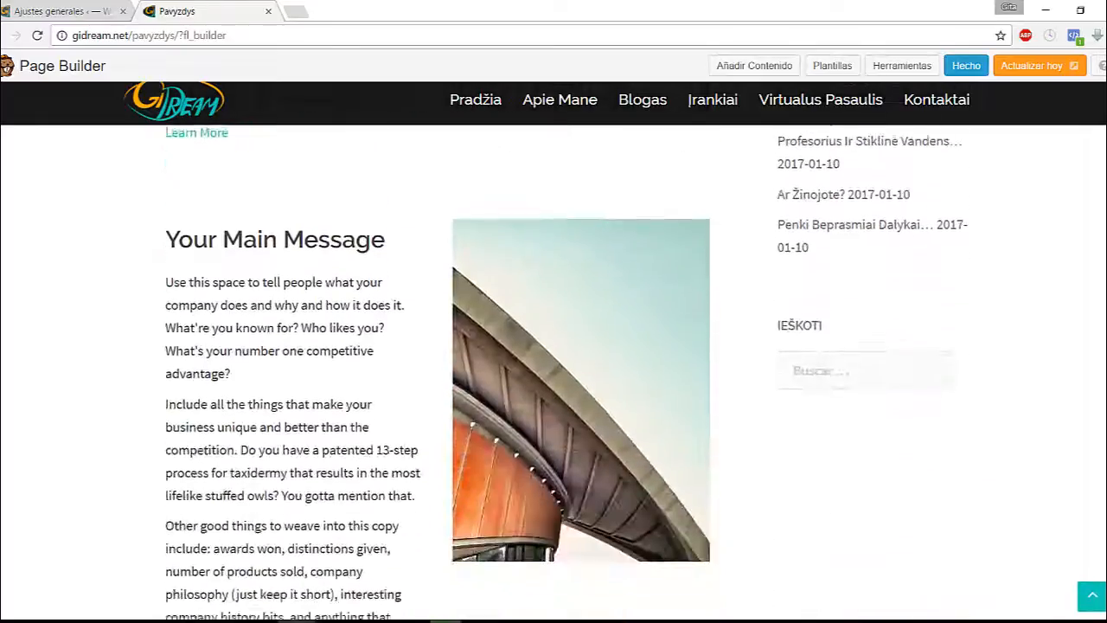
scroll(554, 372, "up", 3)
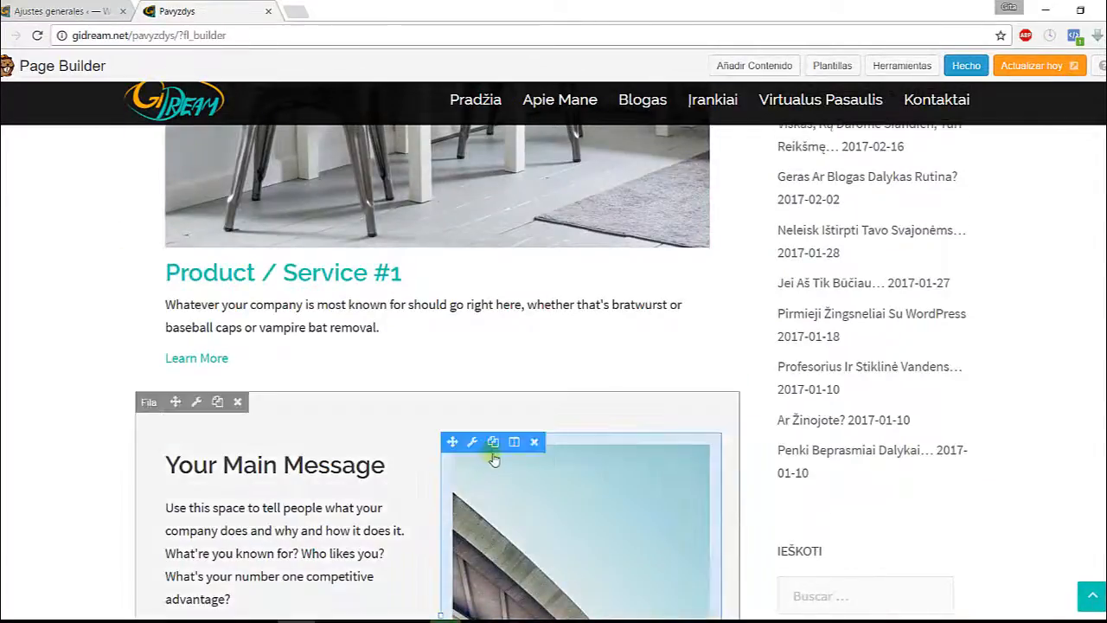
mouse_move(223, 425)
left_click(238, 403)
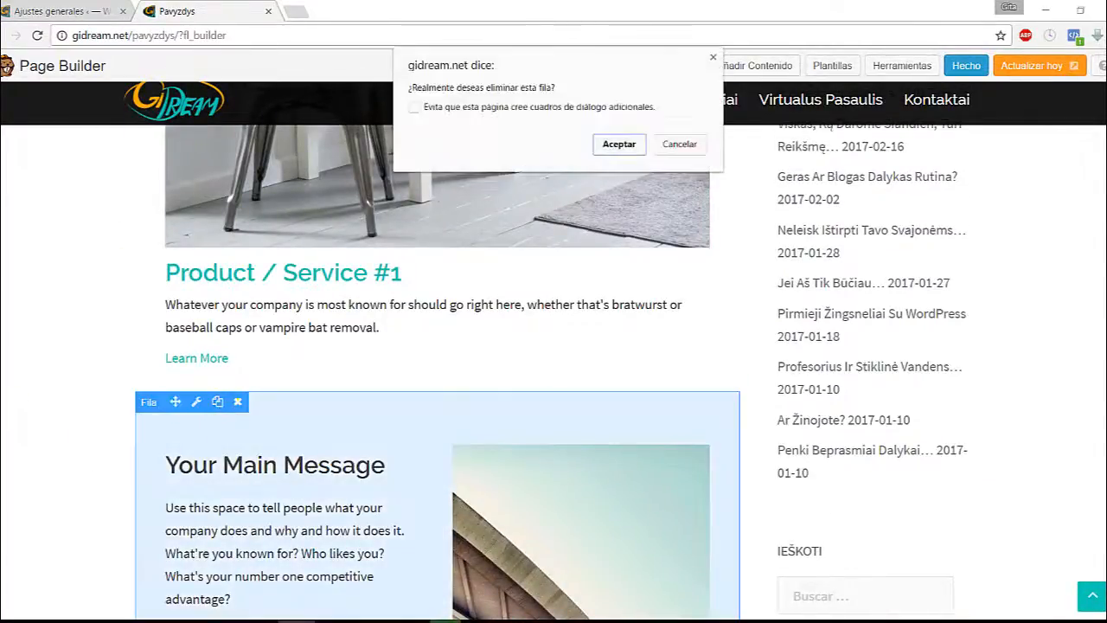
left_click(618, 144)
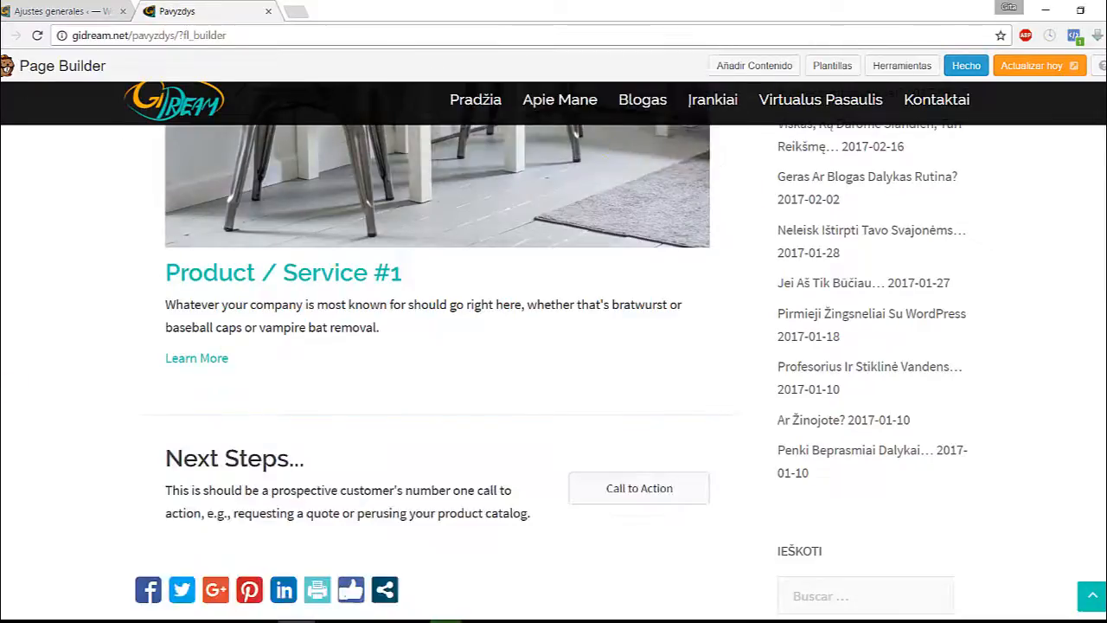
Delete the lower row containing the full-width Product / Service #1 module from the page
scroll(437, 372, "up", 6)
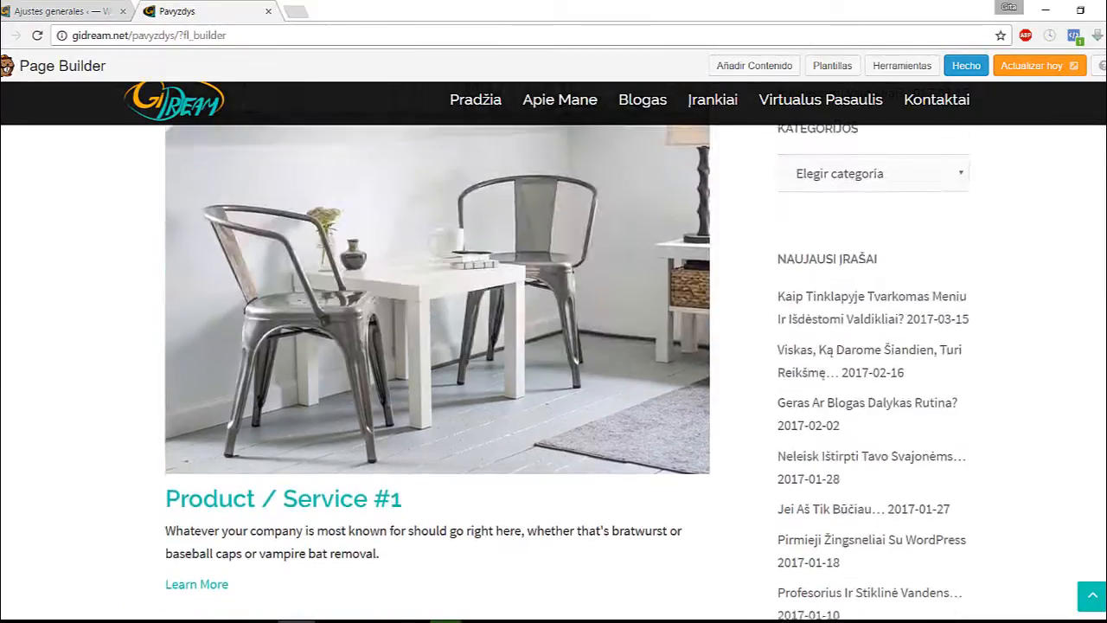
scroll(458, 440, "up", 1)
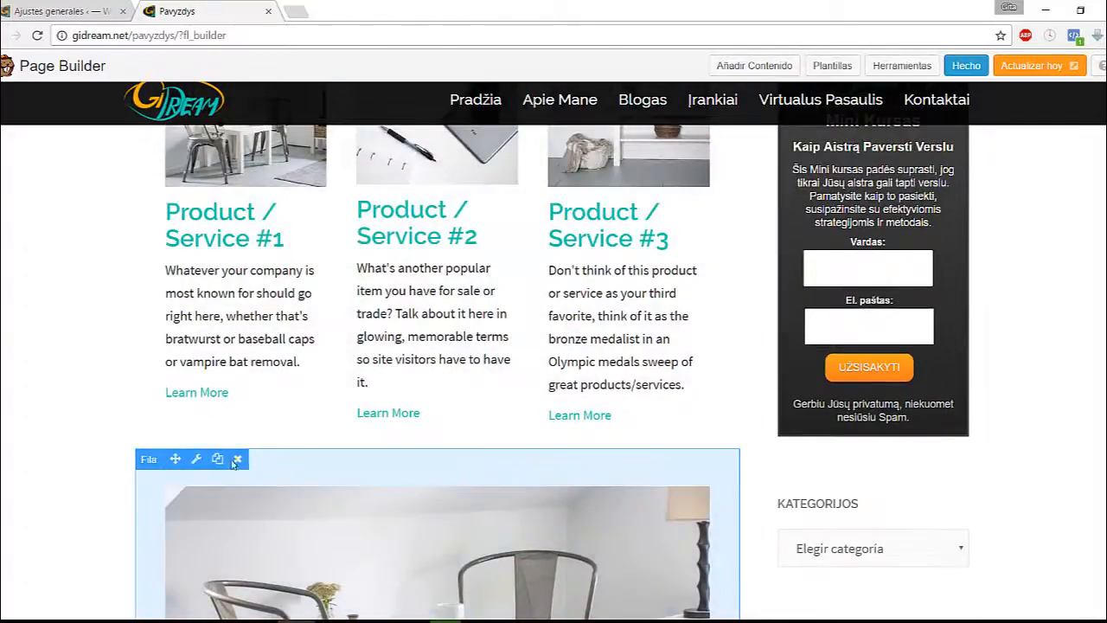
left_click(236, 459)
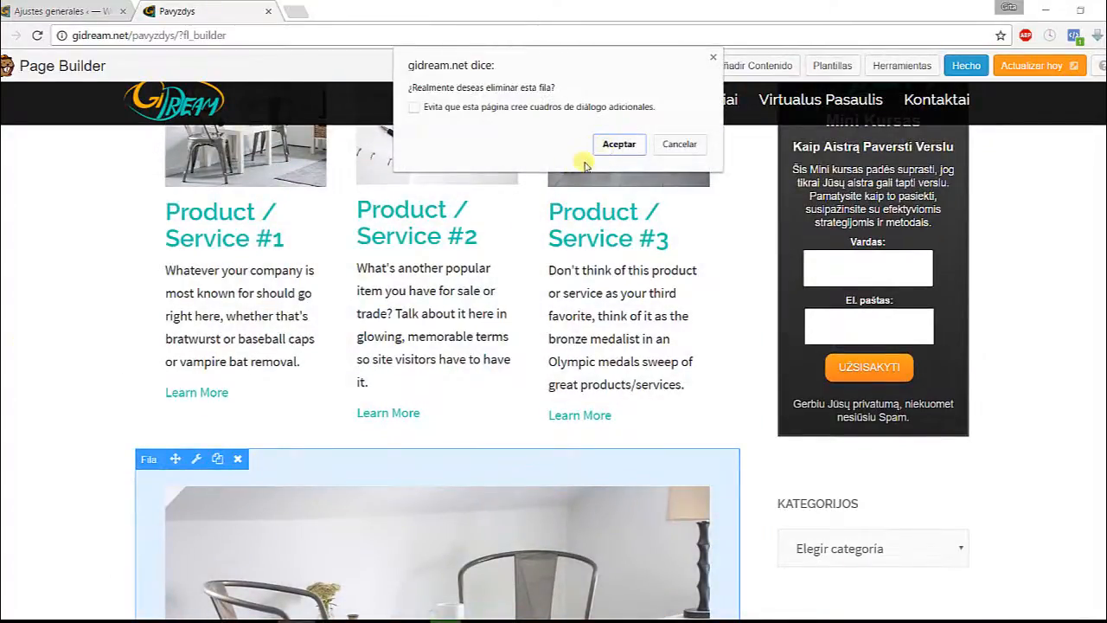
left_click(607, 145)
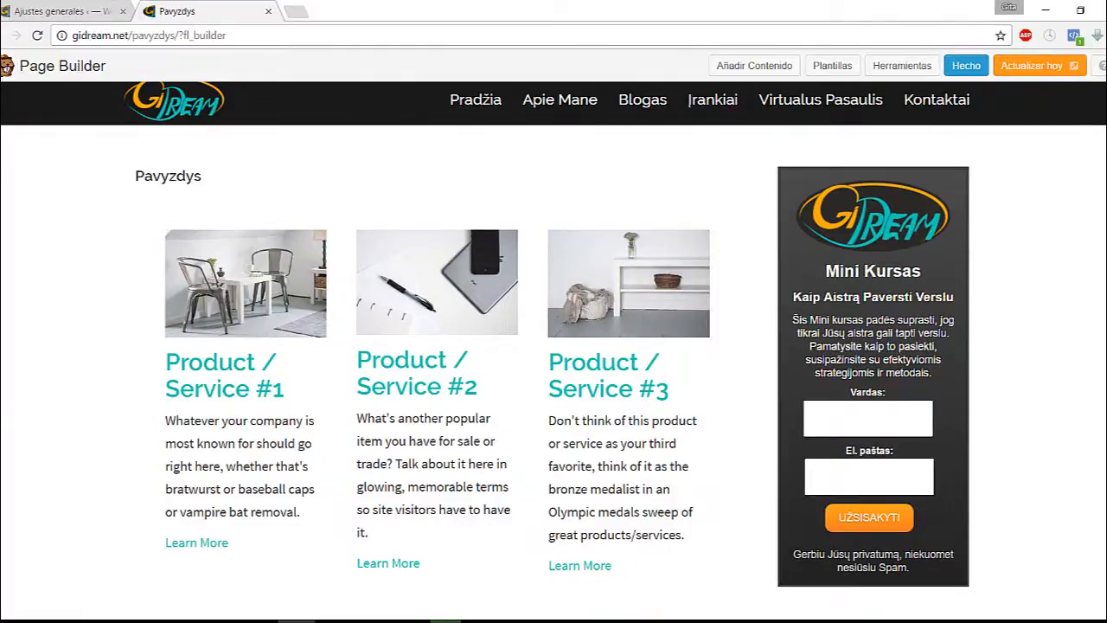
Open the settings of the Product / Service #2 module, move the dialog off the middle column and clear the module's title
mouse_move(477, 361)
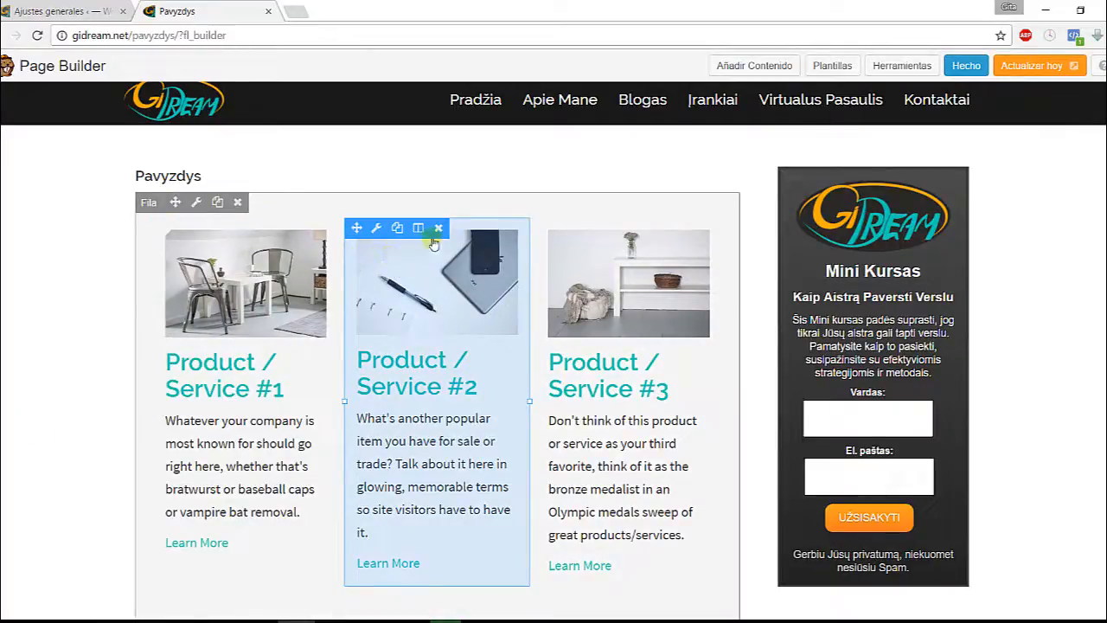
left_click(378, 230)
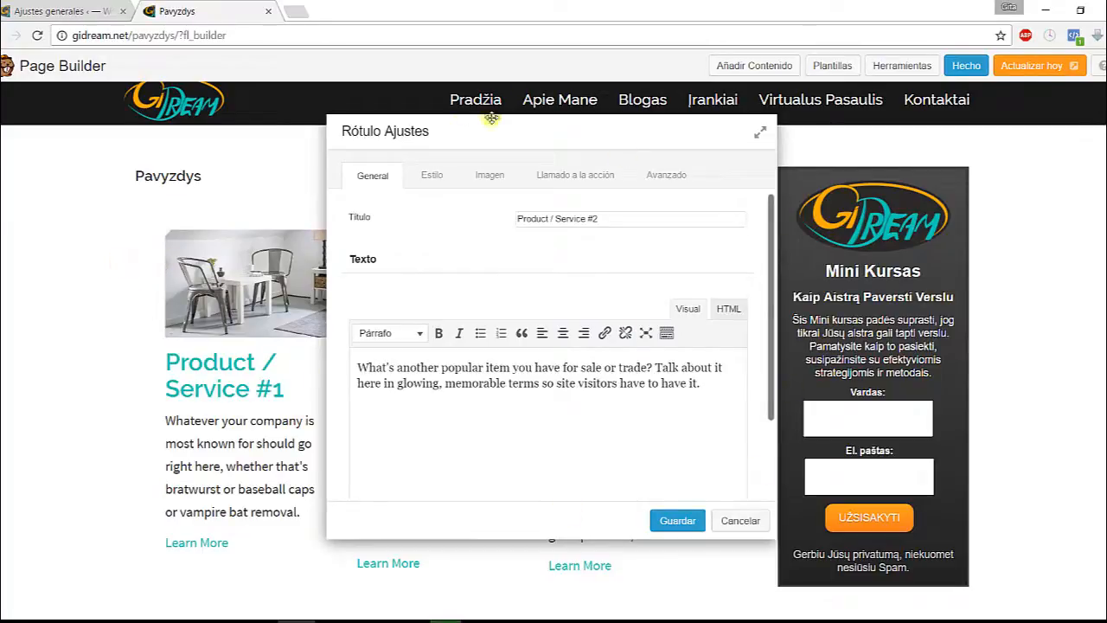
left_click_drag(516, 136, 724, 173)
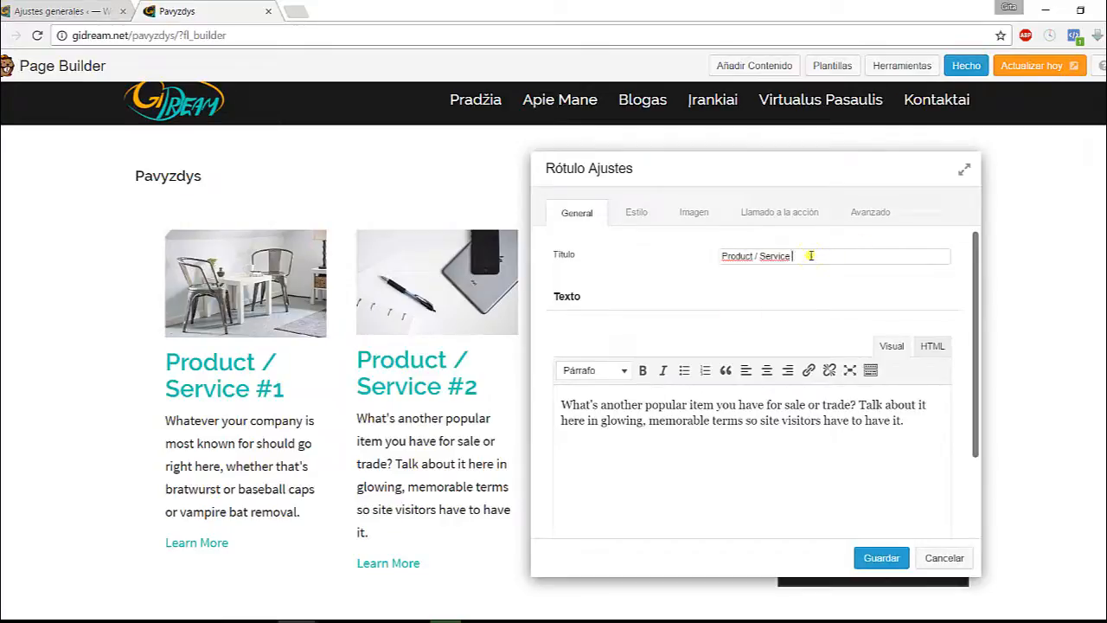
key("BackSpace")
key("BackSpace")
key("BackSpace")
key("BackSpace")
key("BackSpace")
key("BackSpace")
key("BackSpace")
key("BackSpace")
key("BackSpace")
key("BackSpace")
key("BackSpace")
key("BackSpace")
key("BackSpace")
key("BackSpace")
key("BackSpace")
key("BackSpace")
key("BackSpace")
key("BackSpace")
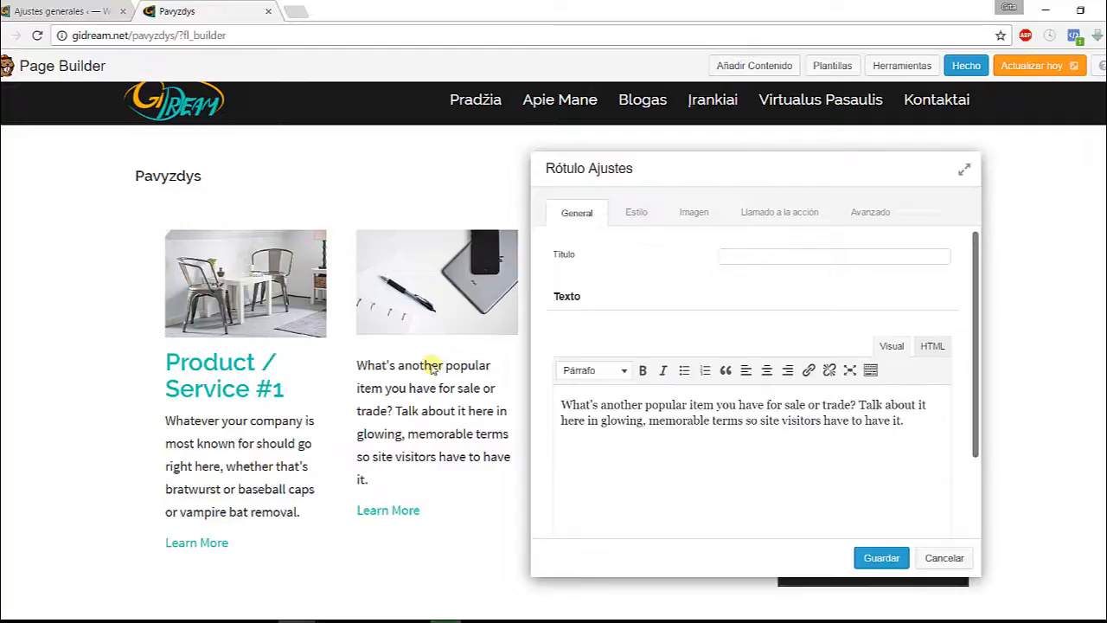
Copy "Tinklapio Meniu Ir Valdikliai" from the Notepad notes and paste it as the module's title
left_click(370, 613)
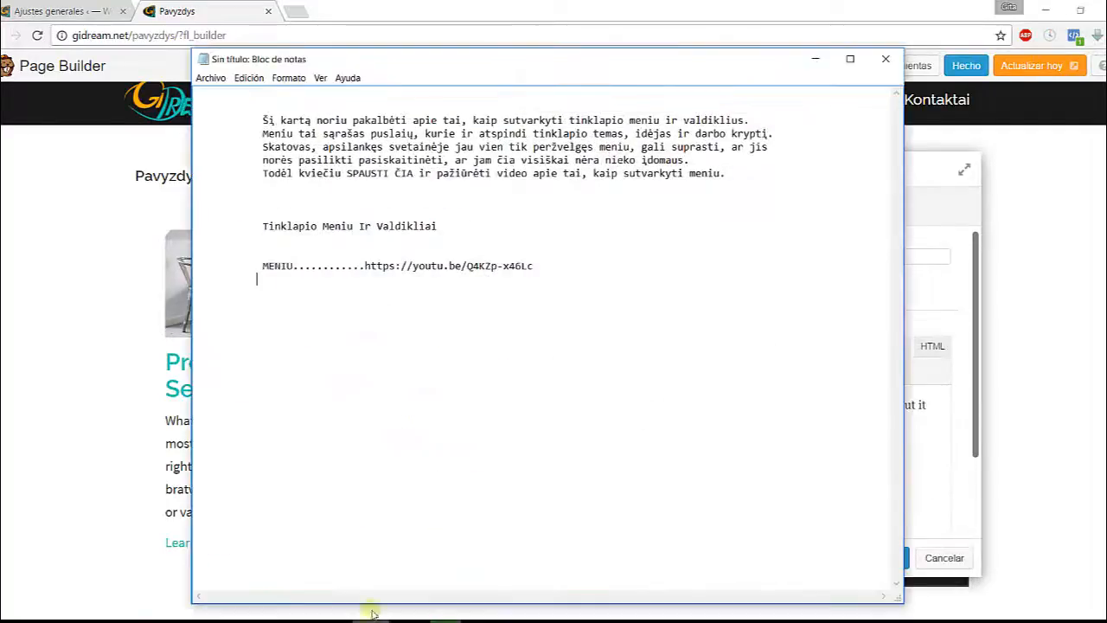
left_click_drag(441, 226, 268, 226)
left_click(259, 242)
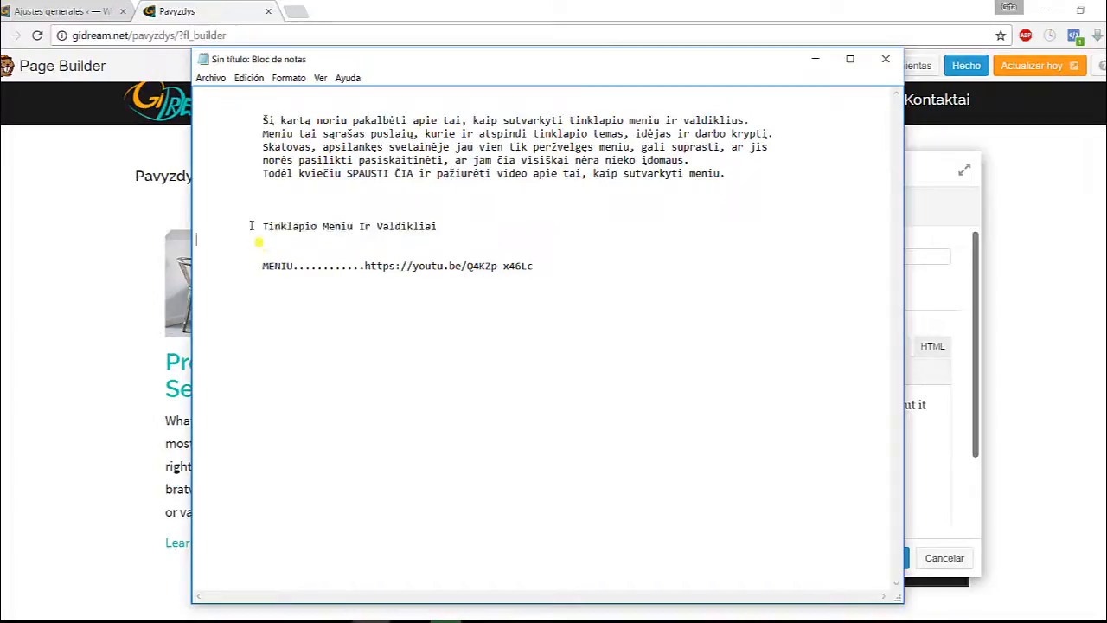
left_click_drag(262, 226, 439, 224)
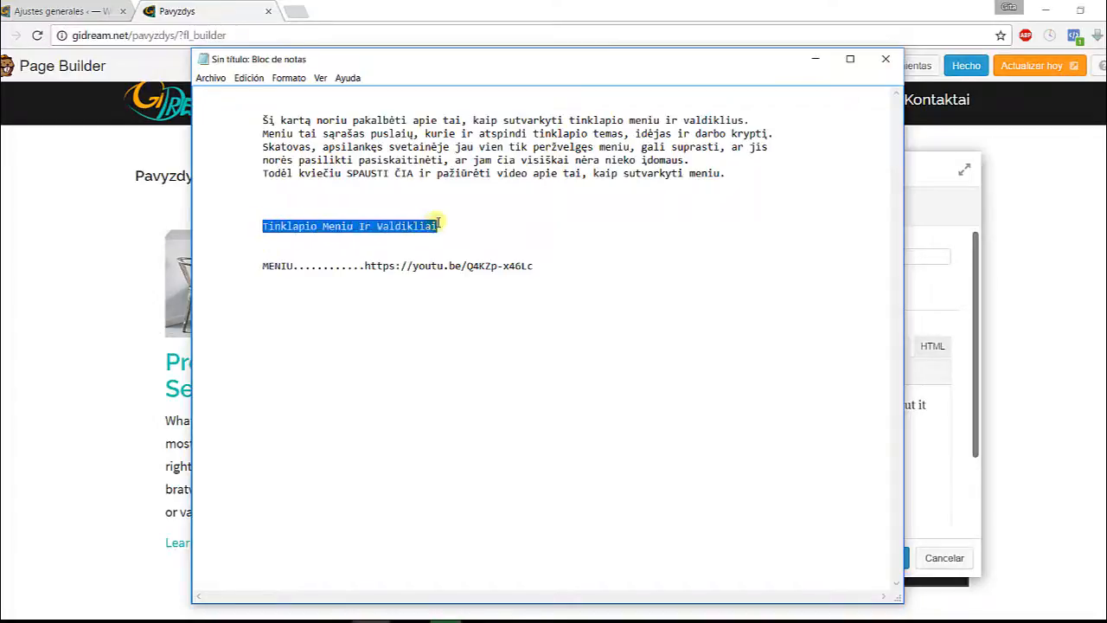
right_click(343, 226)
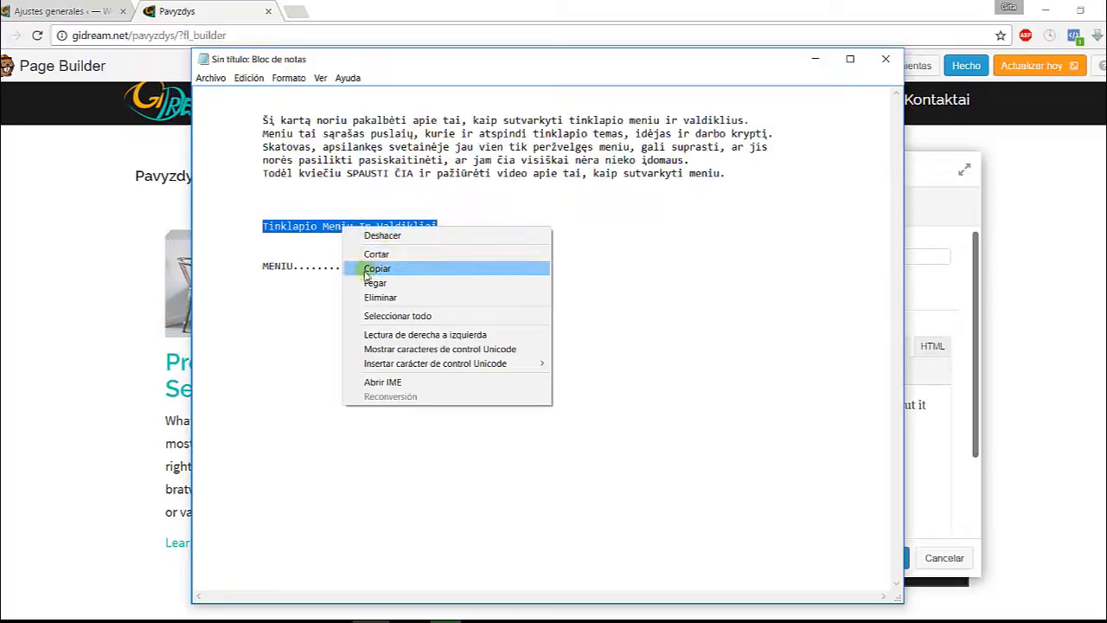
left_click(364, 268)
left_click(815, 59)
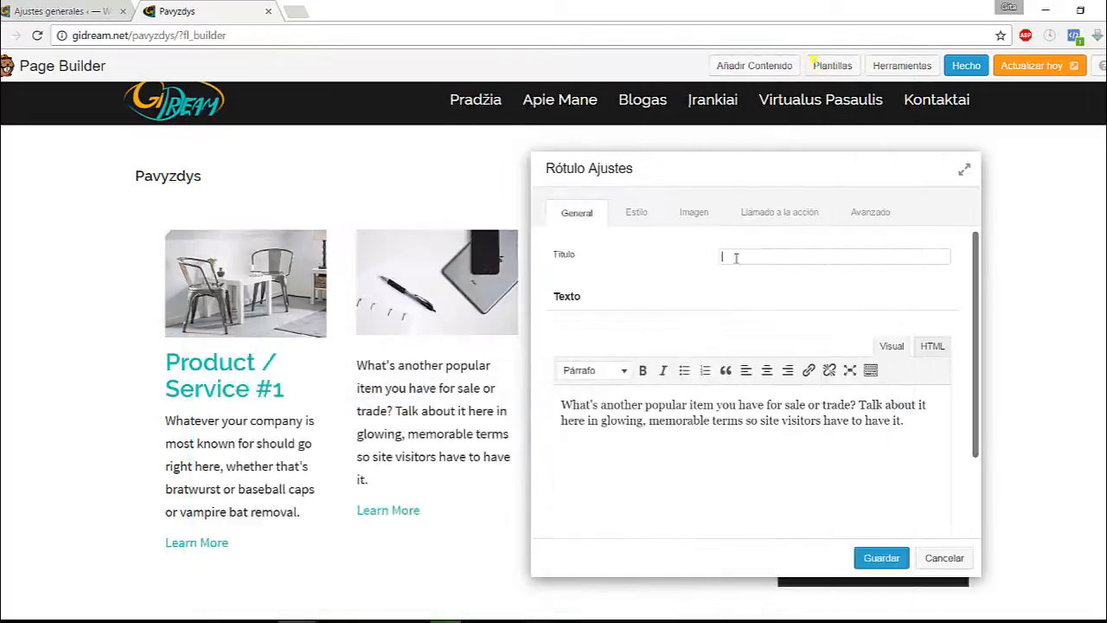
right_click(729, 255)
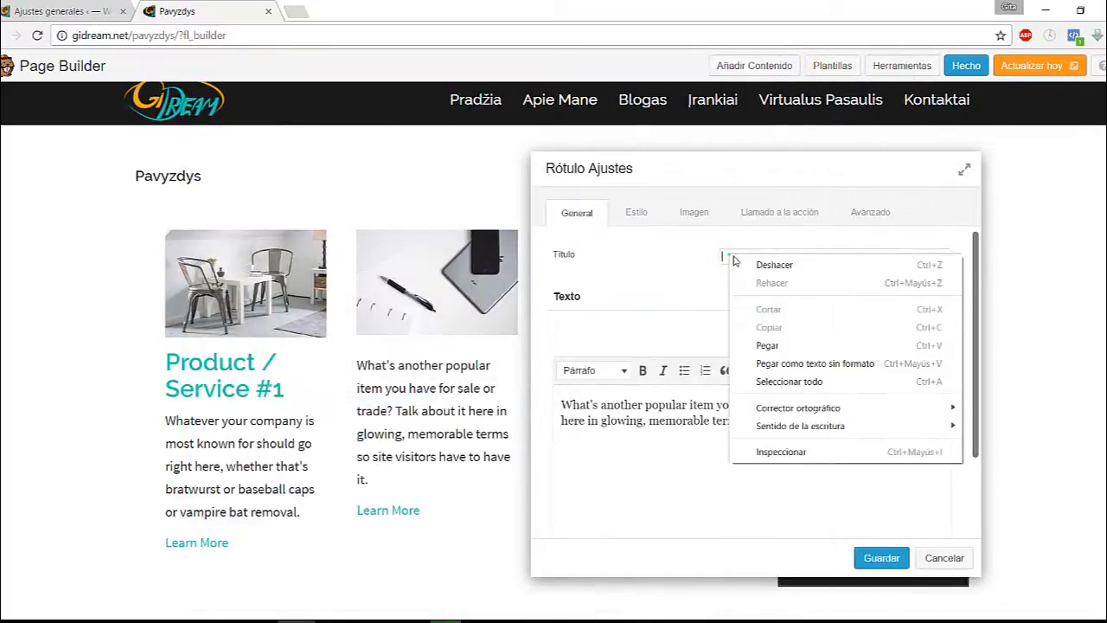
left_click(736, 347)
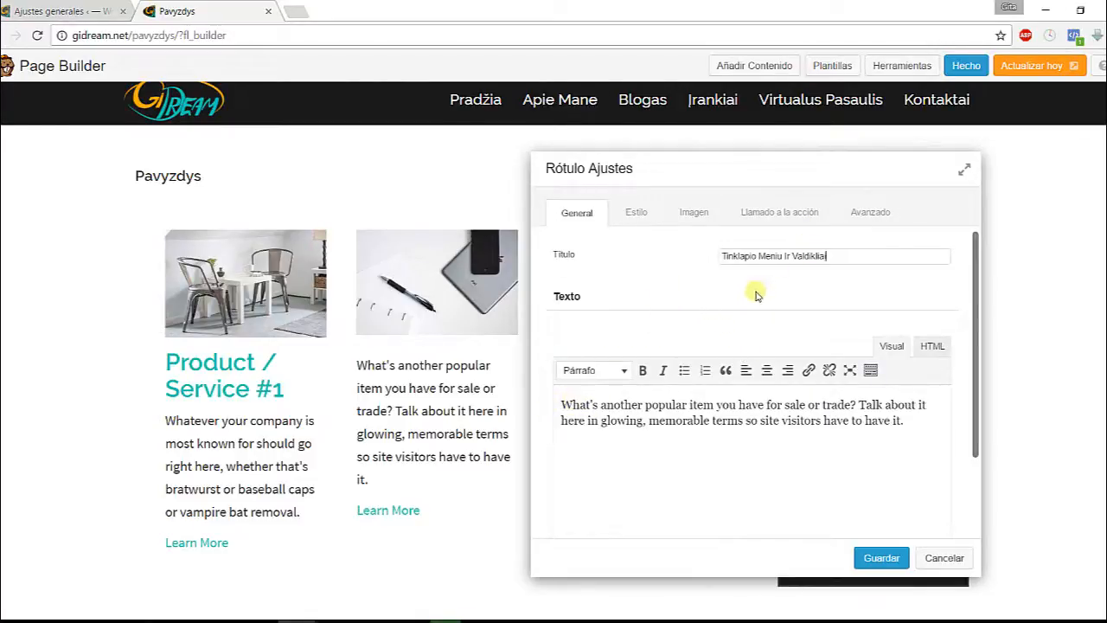
Delete the placeholder paragraph from the module's text editor
left_click_drag(563, 400, 905, 421)
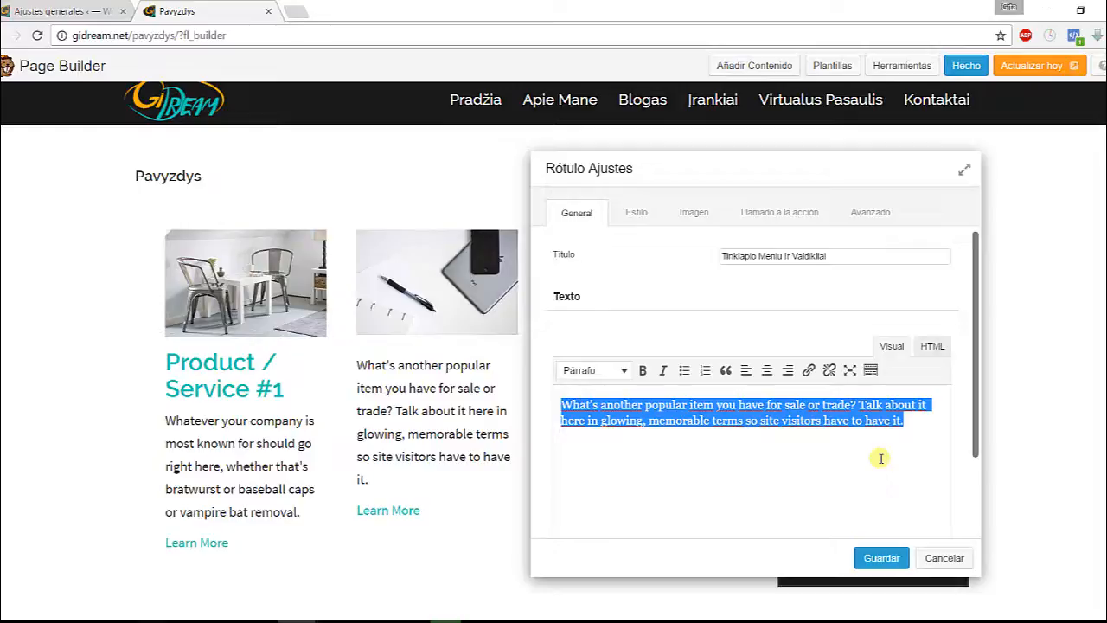
key("BackSpace")
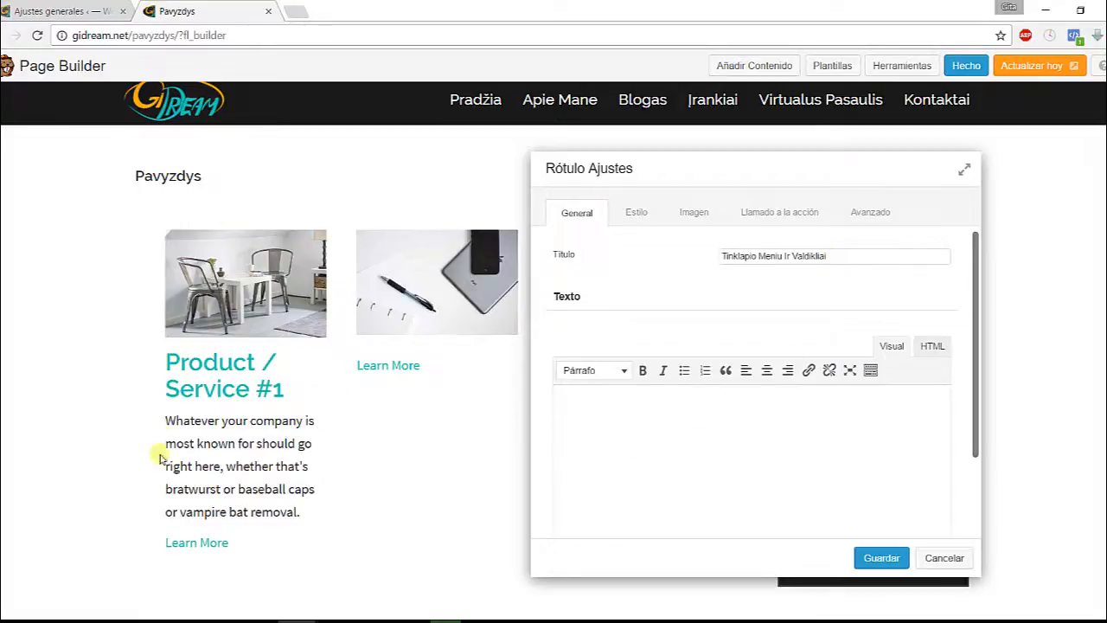
left_click(582, 405)
Copy the paragraph starting "Šį kartą noriu pakalbėti" from the Notepad notes and paste it as the module's text
left_click(372, 621)
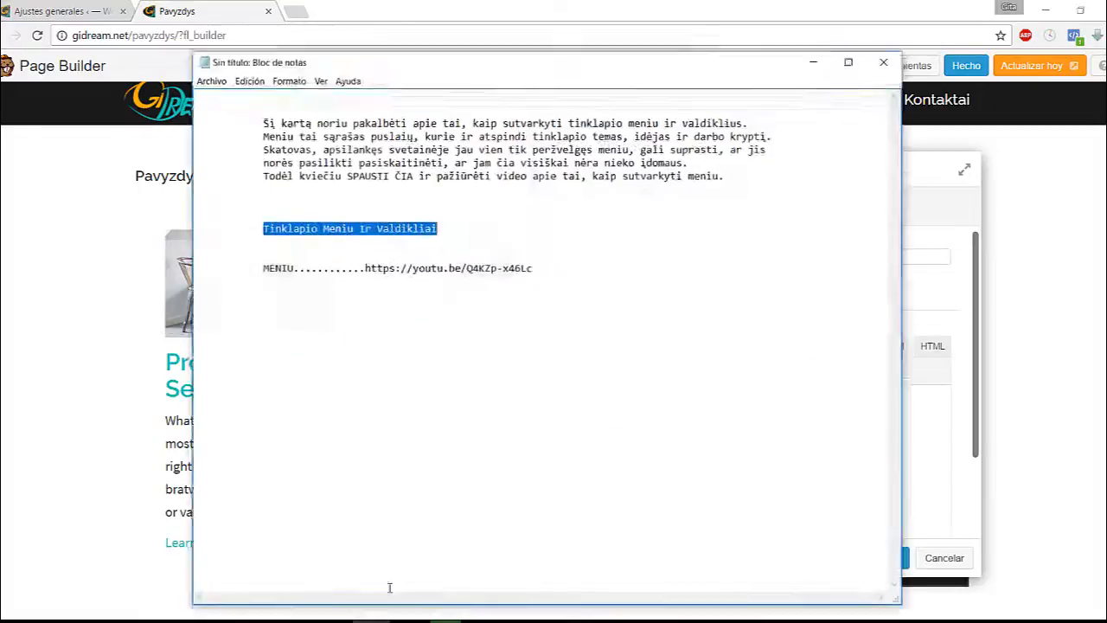
left_click_drag(258, 117, 731, 176)
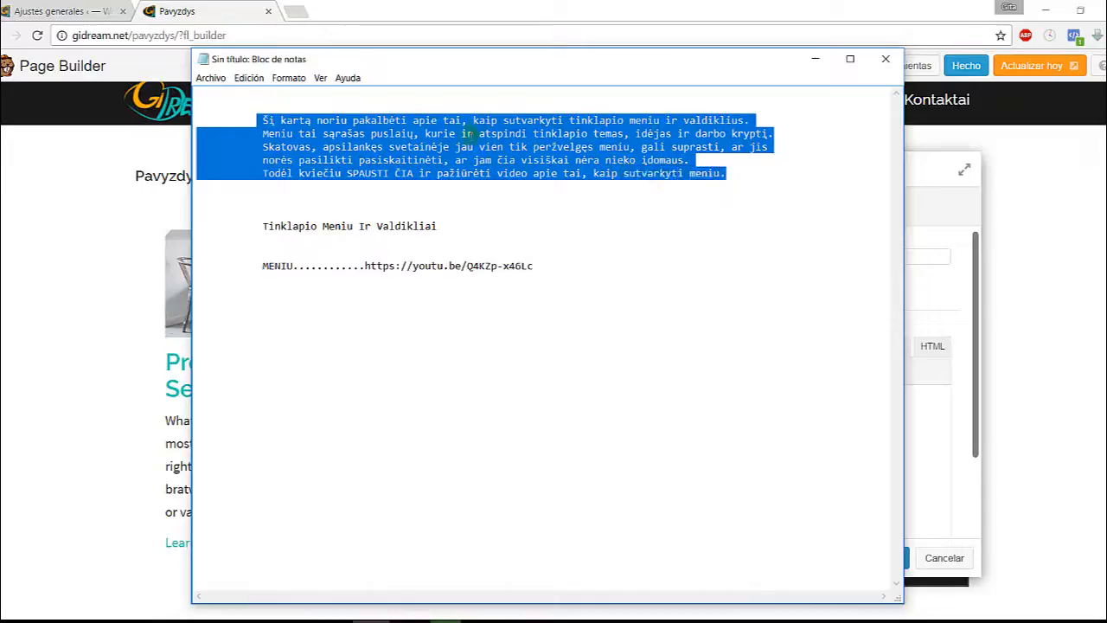
right_click(474, 136)
left_click(490, 178)
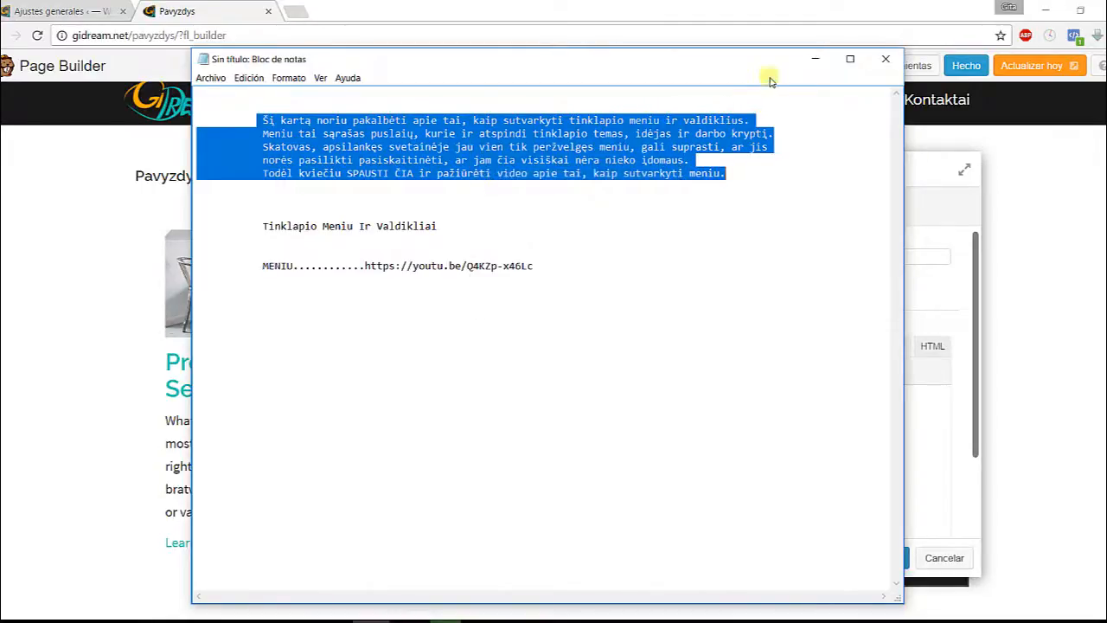
left_click(815, 59)
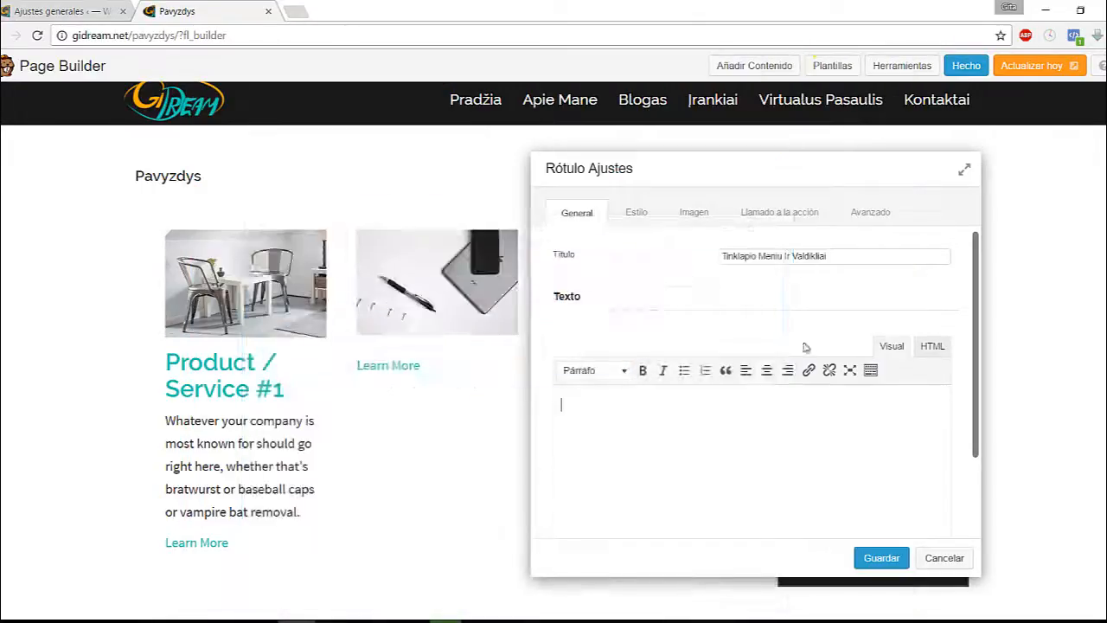
left_click(564, 407)
right_click(563, 404)
left_click(602, 498)
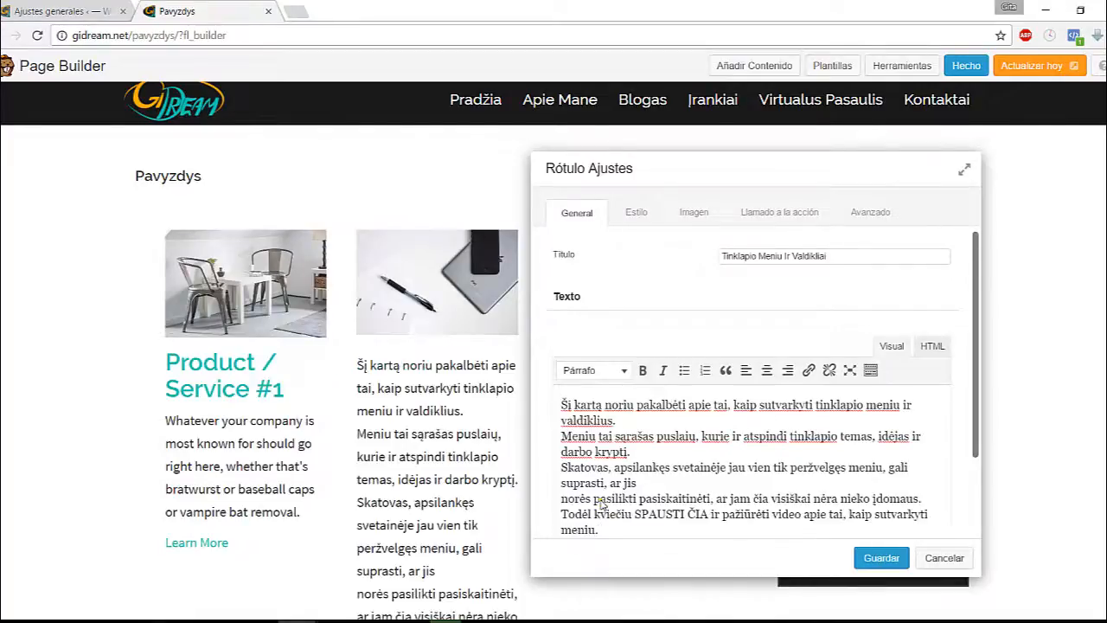
scroll(139, 392, "down", 2)
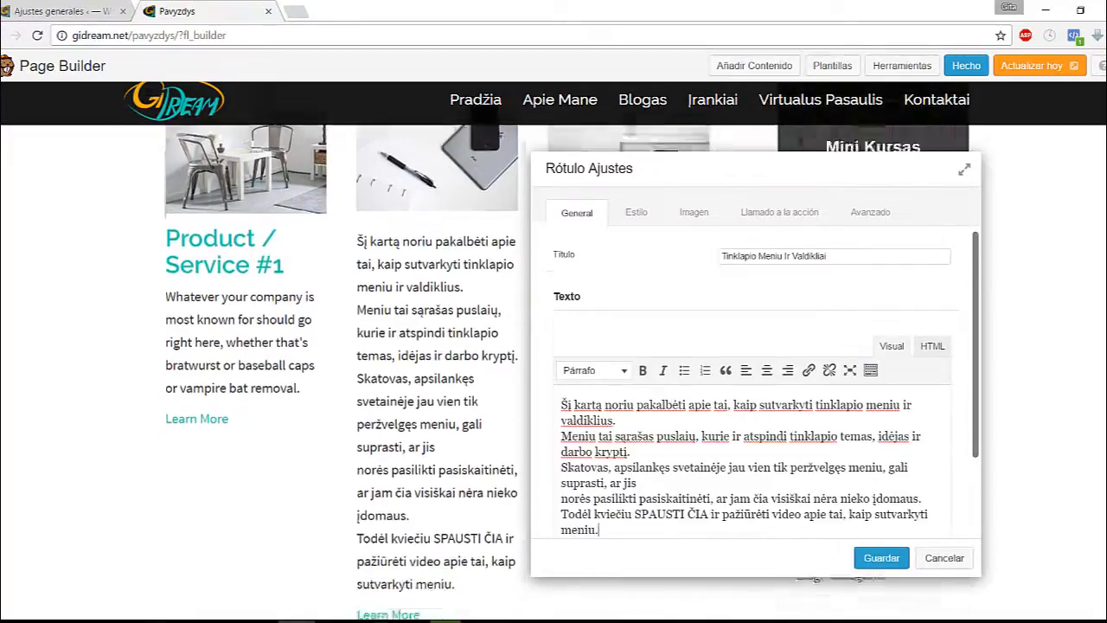
scroll(260, 390, "up", 2)
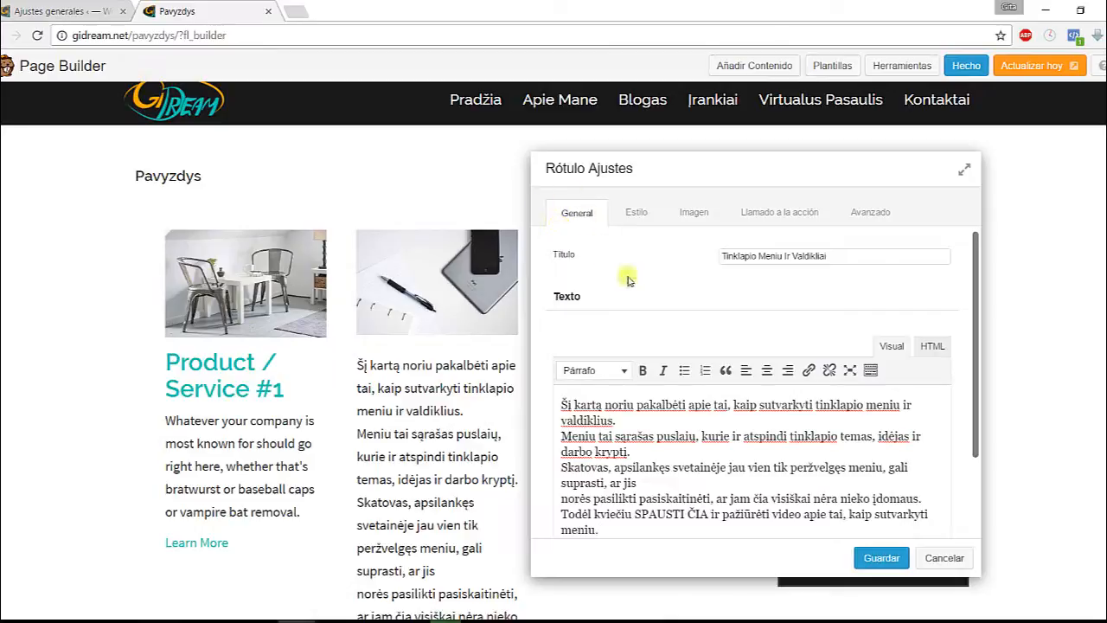
Replace the module's image with descarga.jpg, the silhouette at sunset, from the media library
left_click(697, 214)
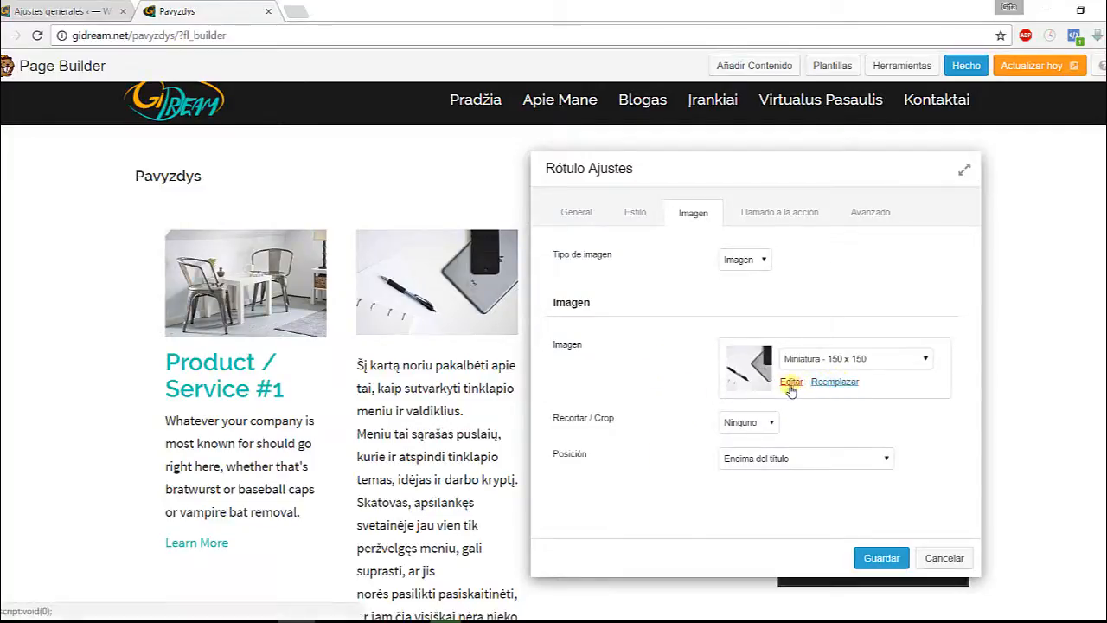
left_click(835, 382)
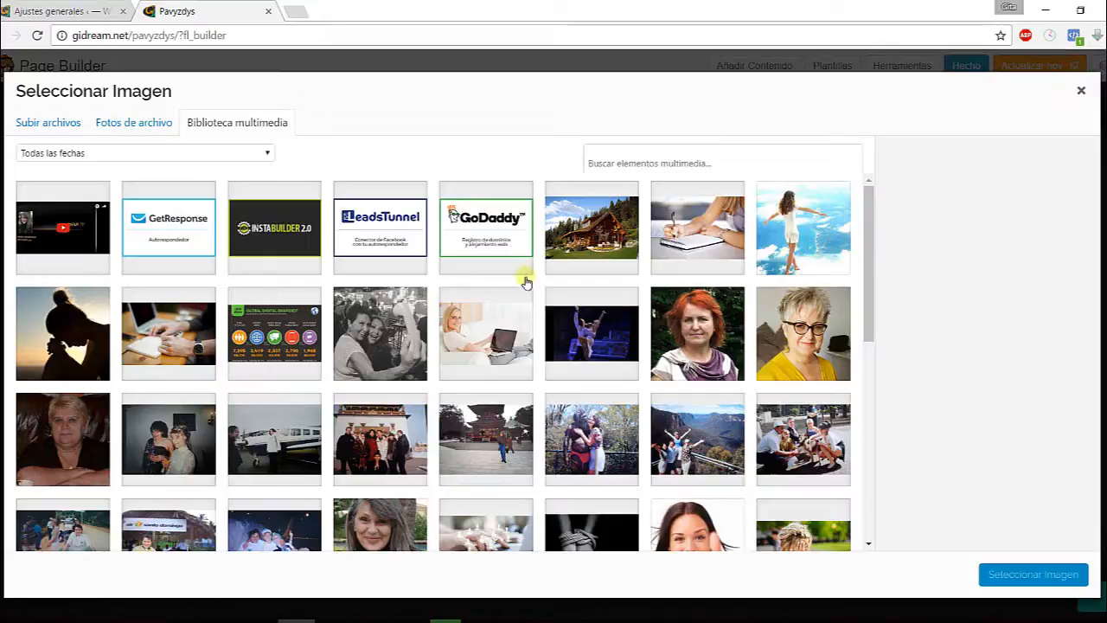
left_click(76, 334)
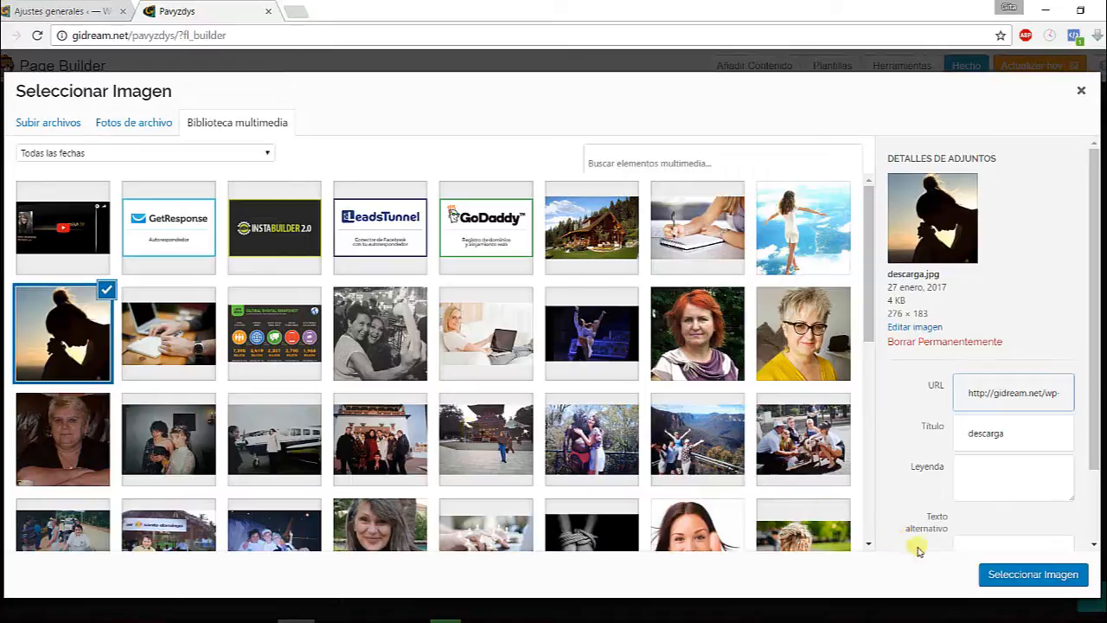
left_click(999, 575)
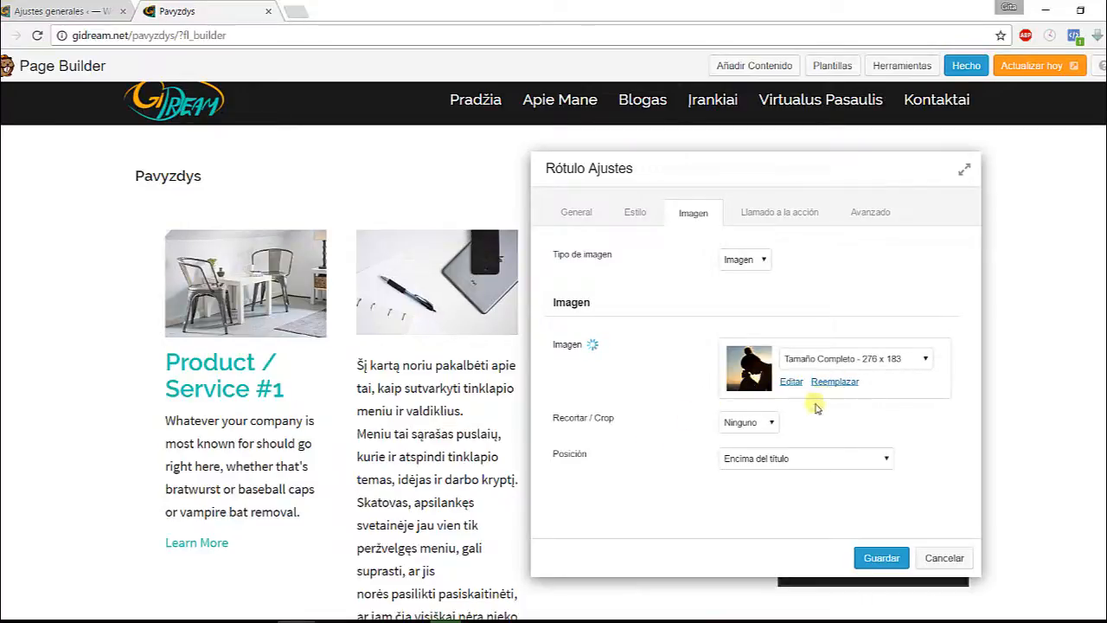
Try the Cuadrado crop on the module's silhouette image, and set its crop to Círculo
left_click(772, 424)
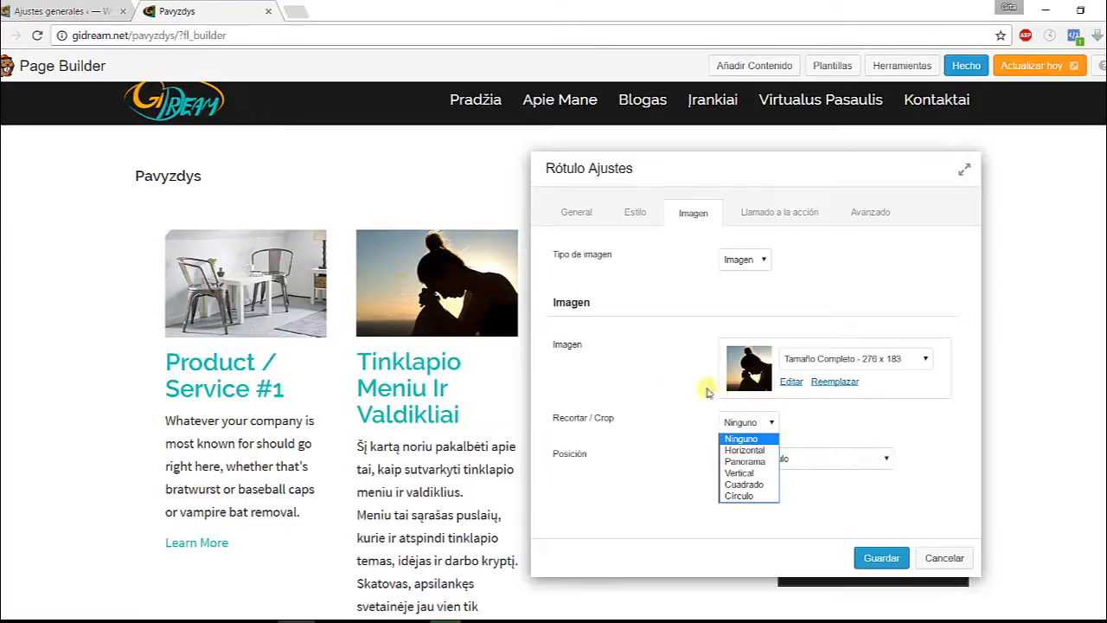
left_click(925, 374)
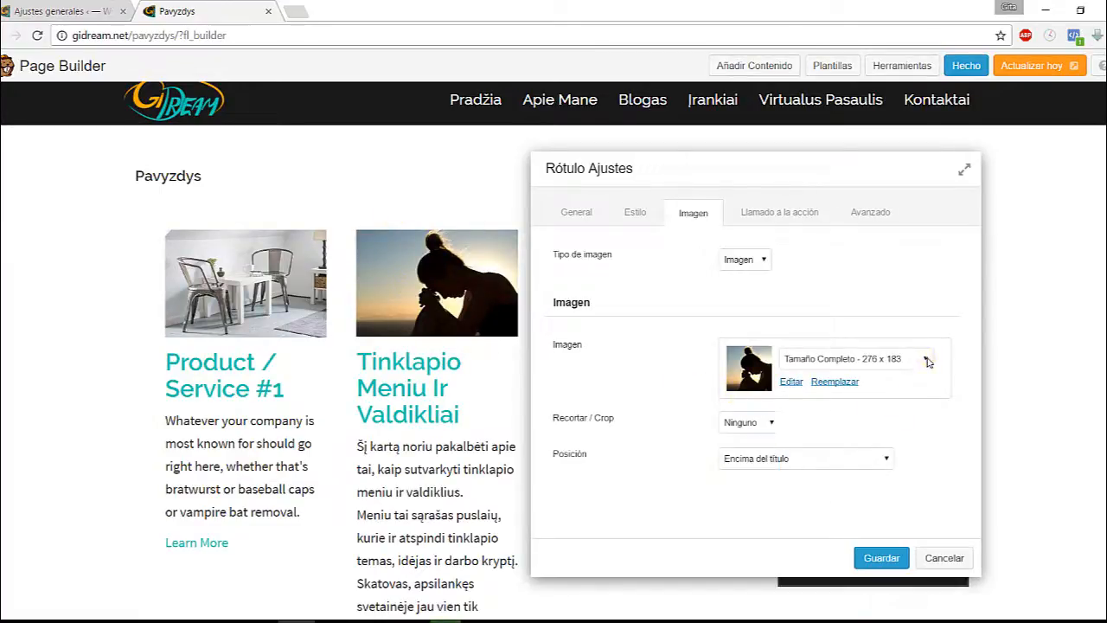
left_click(925, 359)
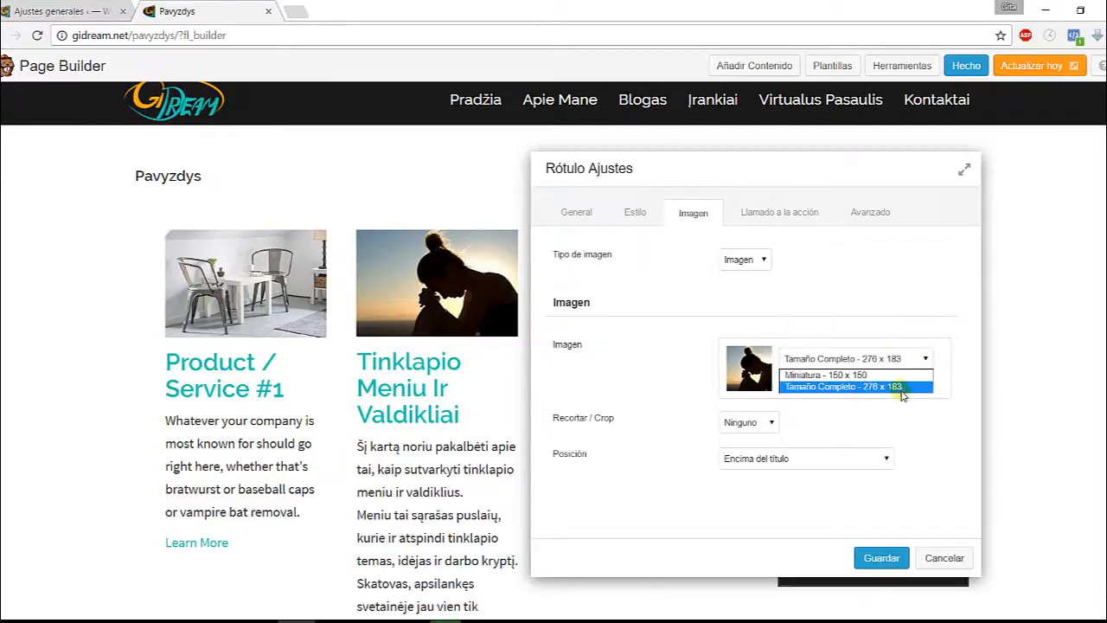
left_click(937, 418)
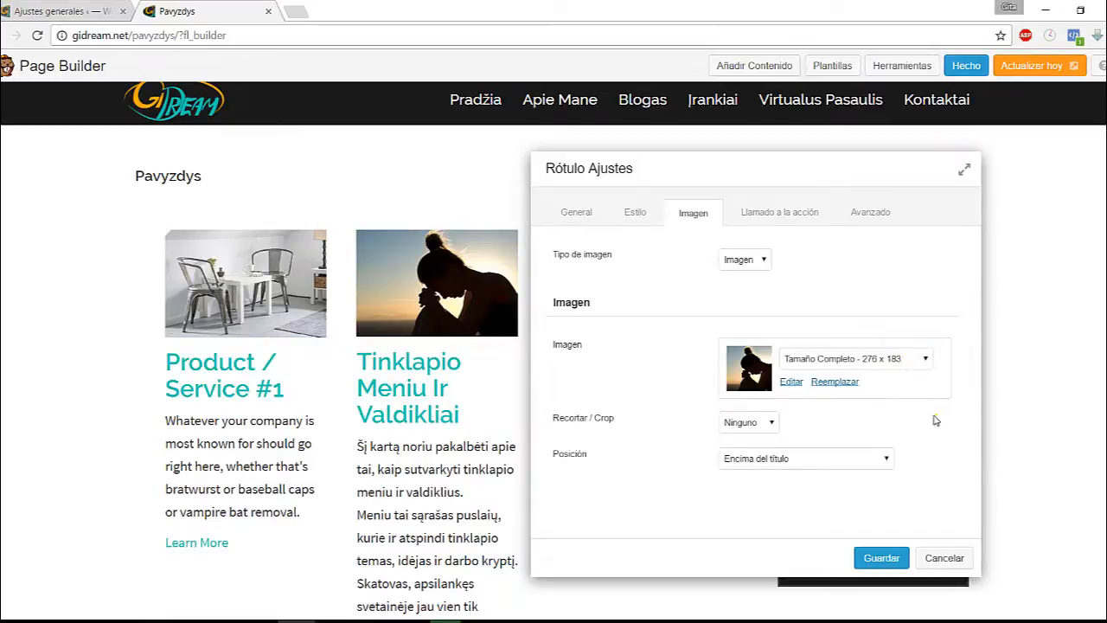
left_click(771, 423)
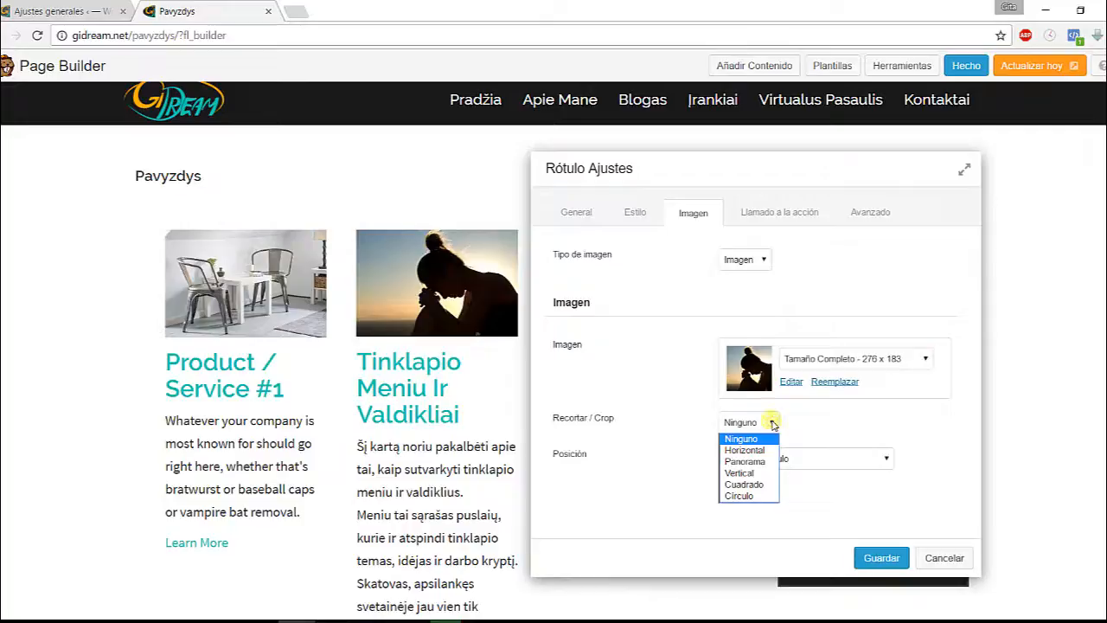
left_click(746, 485)
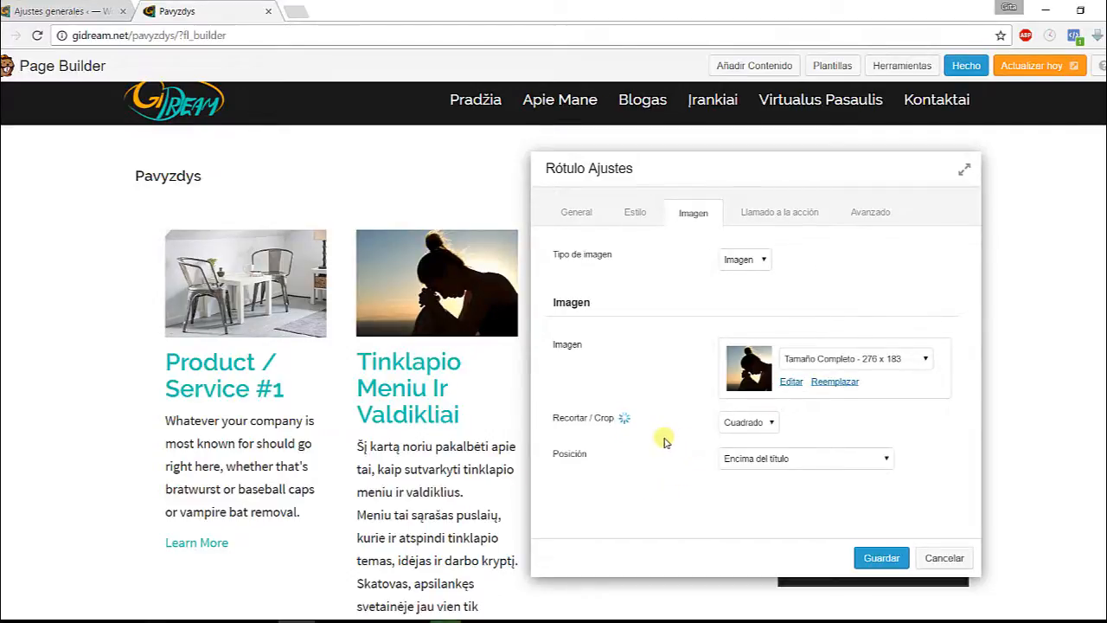
key("space")
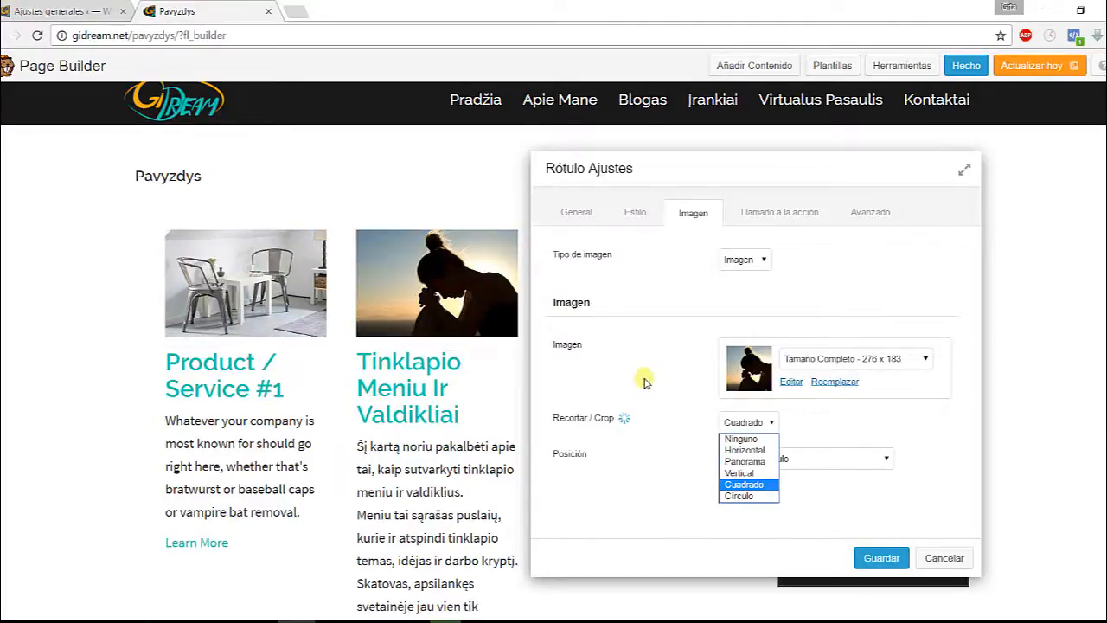
left_click(733, 494)
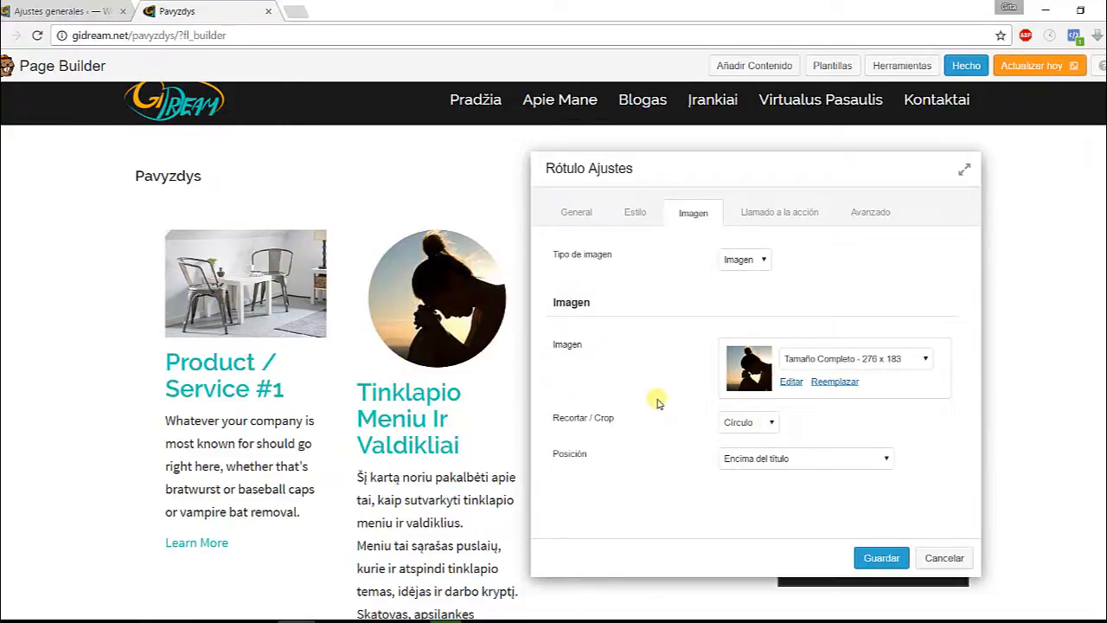
scroll(658, 403, "down", 1)
scroll(655, 396, "up", 1)
Set the module image's position to Debajo del título and save the module settings
left_click(887, 459)
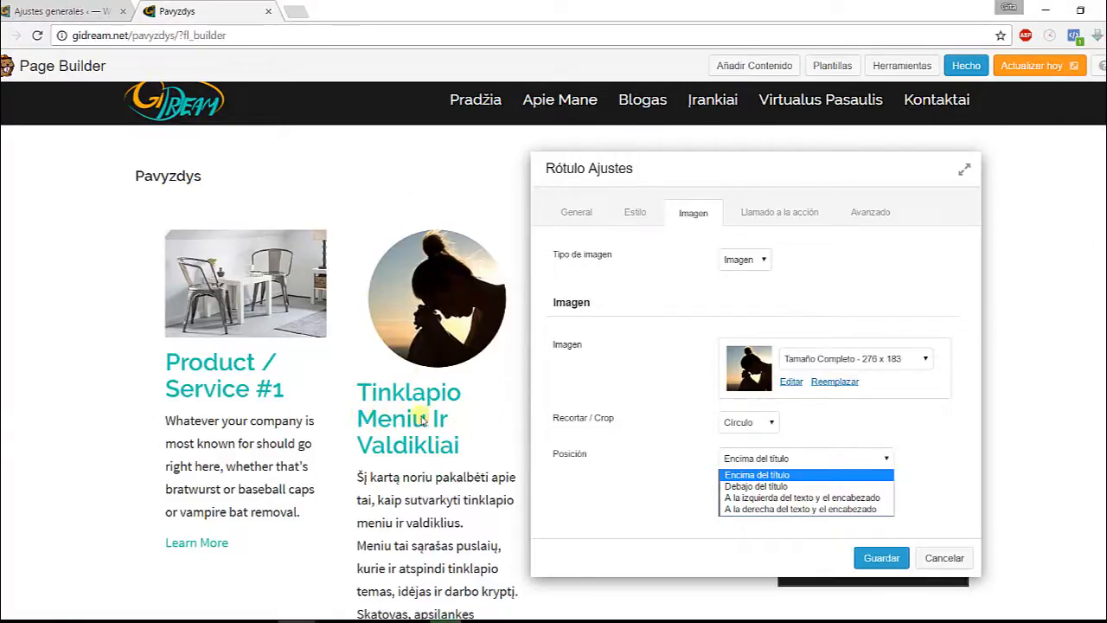
left_click(753, 487)
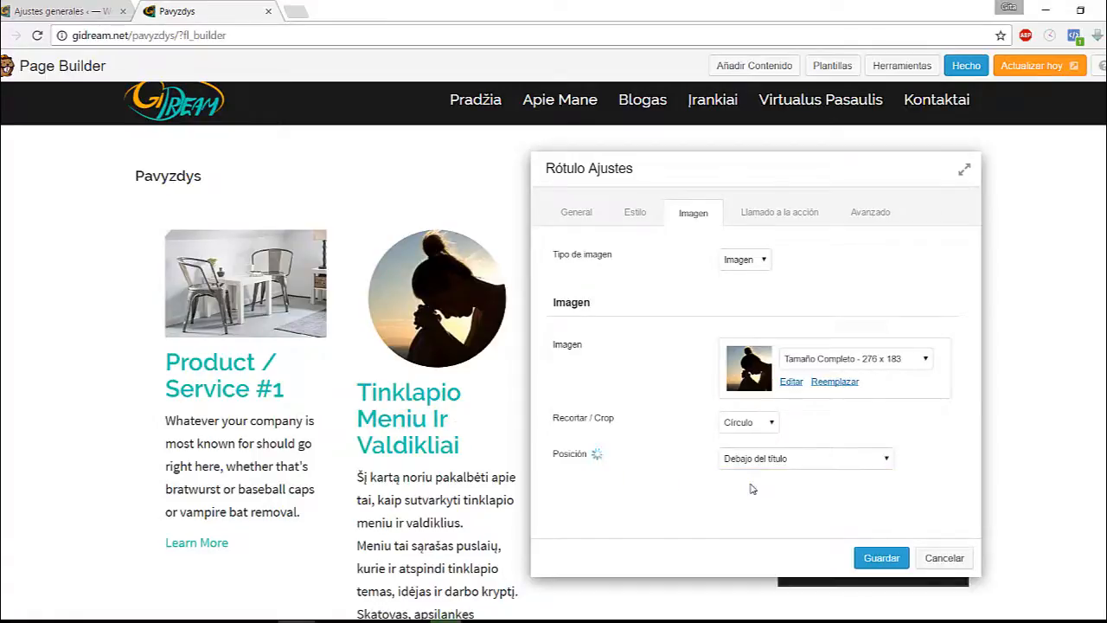
left_click(882, 559)
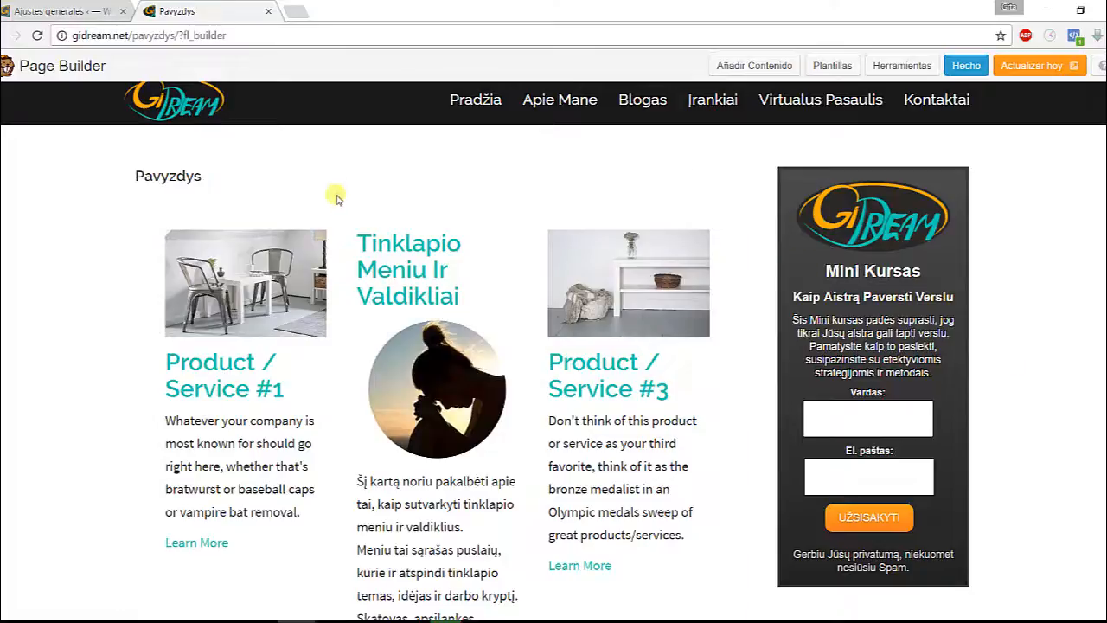
Reopen the image settings of the "Tinklapio Meniu Ir Valdikliai" module and move the dialog clear of the module
left_click(376, 228)
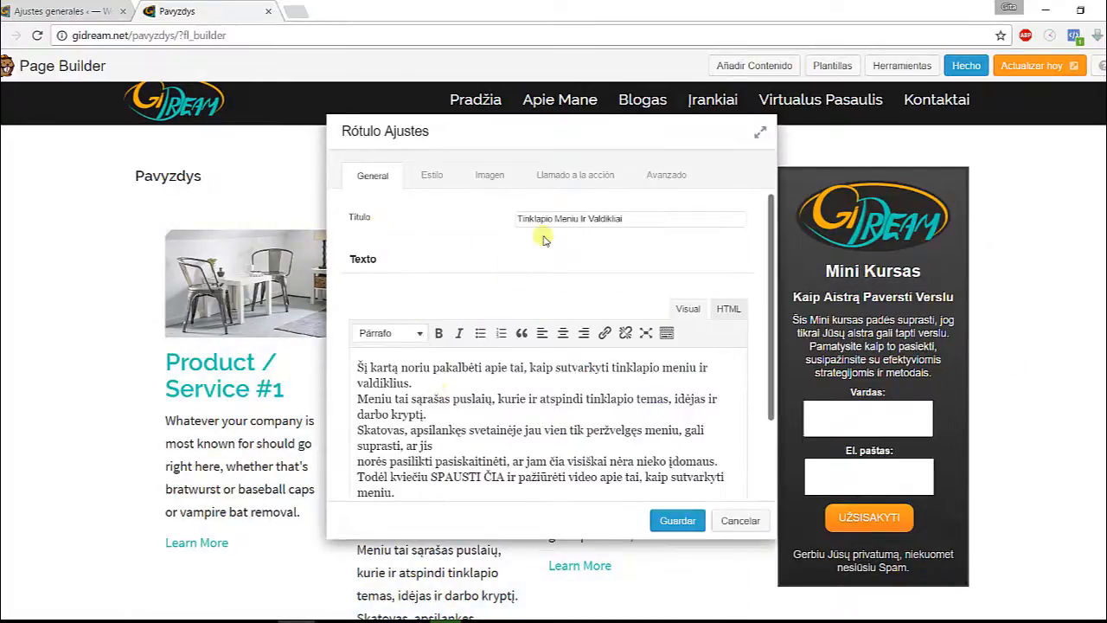
left_click(488, 176)
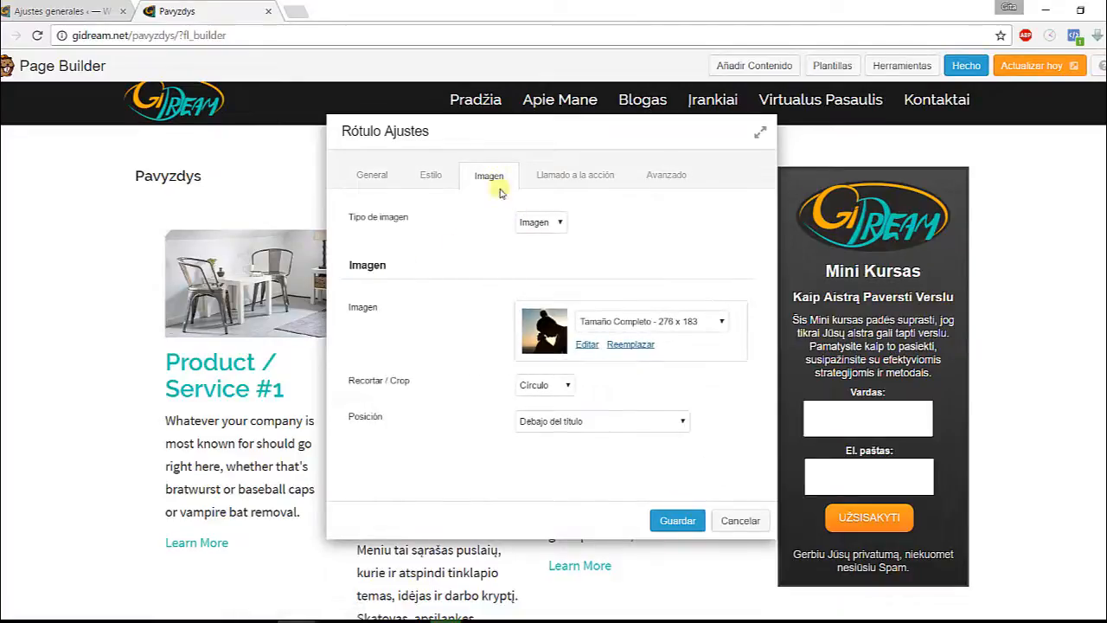
left_click_drag(496, 129, 711, 148)
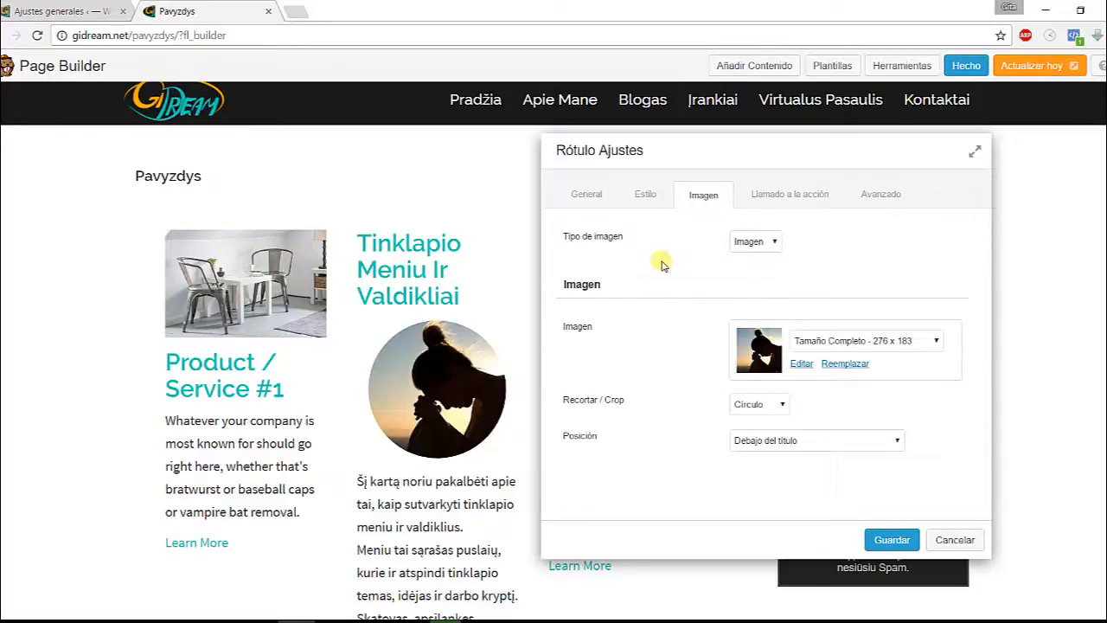
Shorten the module's title to "Meniu Ir Valdikliai"
left_click(587, 196)
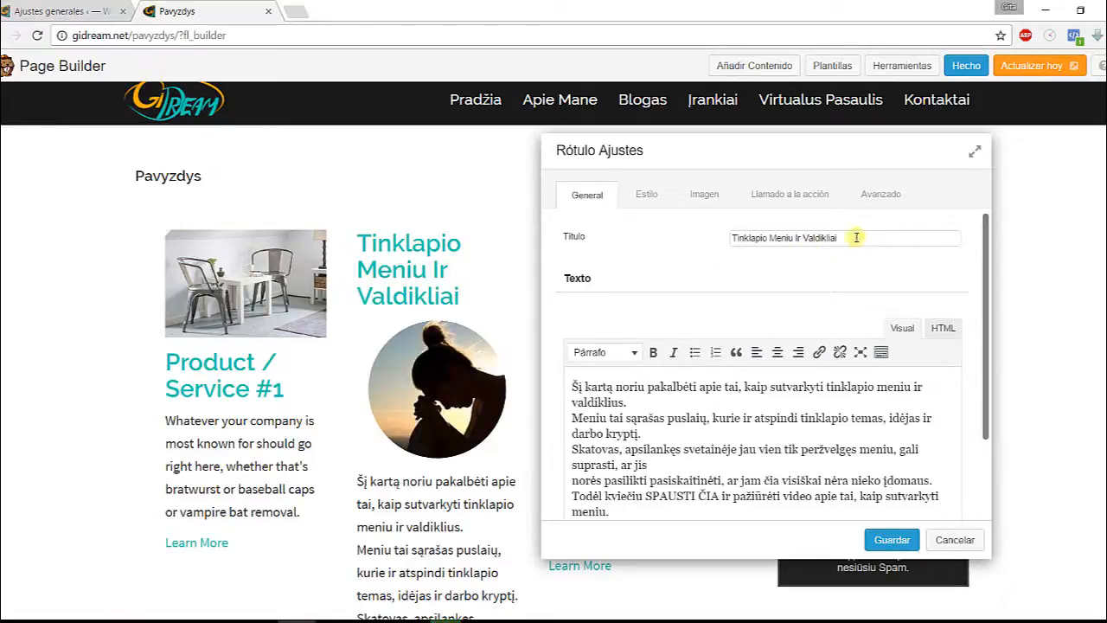
key("BackSpace")
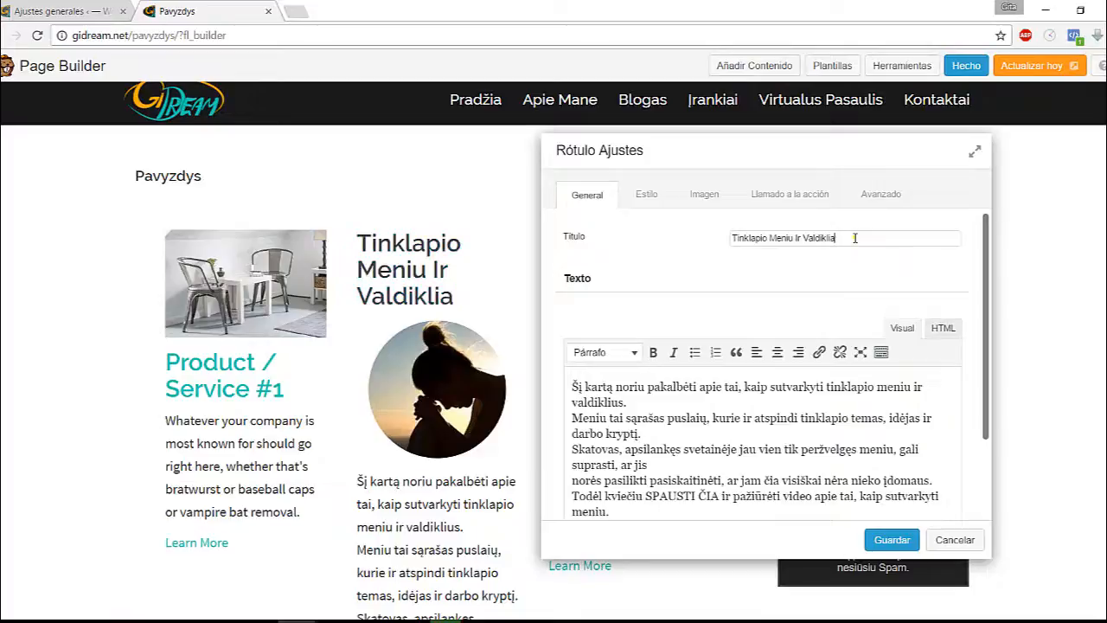
left_click(854, 238)
left_click(767, 240)
key("BackSpace")
key("BackSpace")
key("BackSpace")
key("BackSpace")
key("BackSpace")
key("BackSpace")
key("BackSpace")
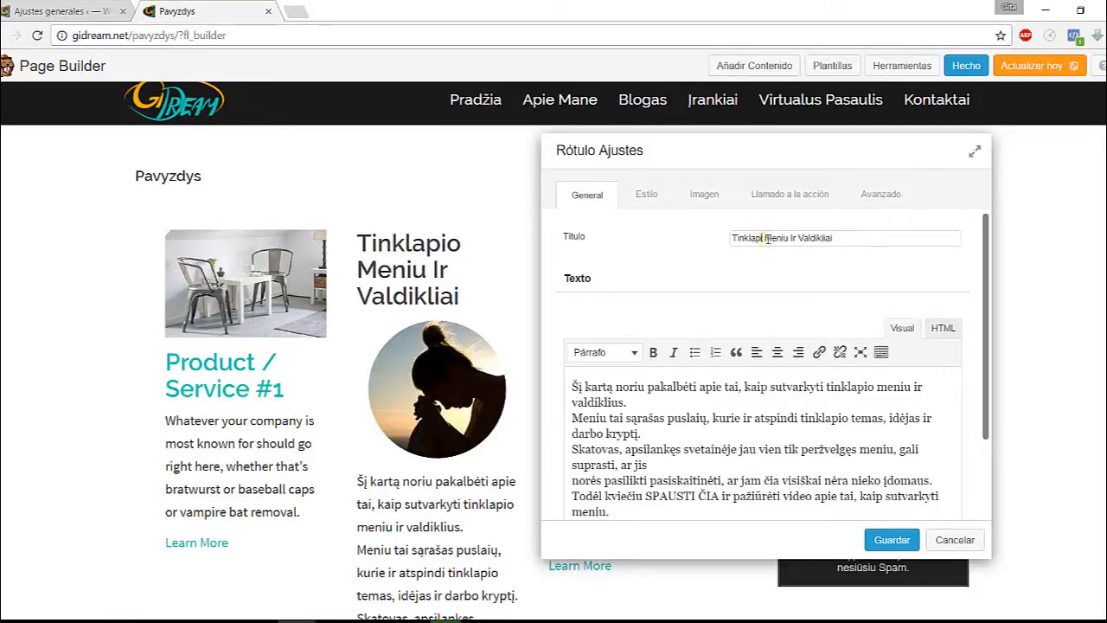
key("BackSpace")
key("BackSpace")
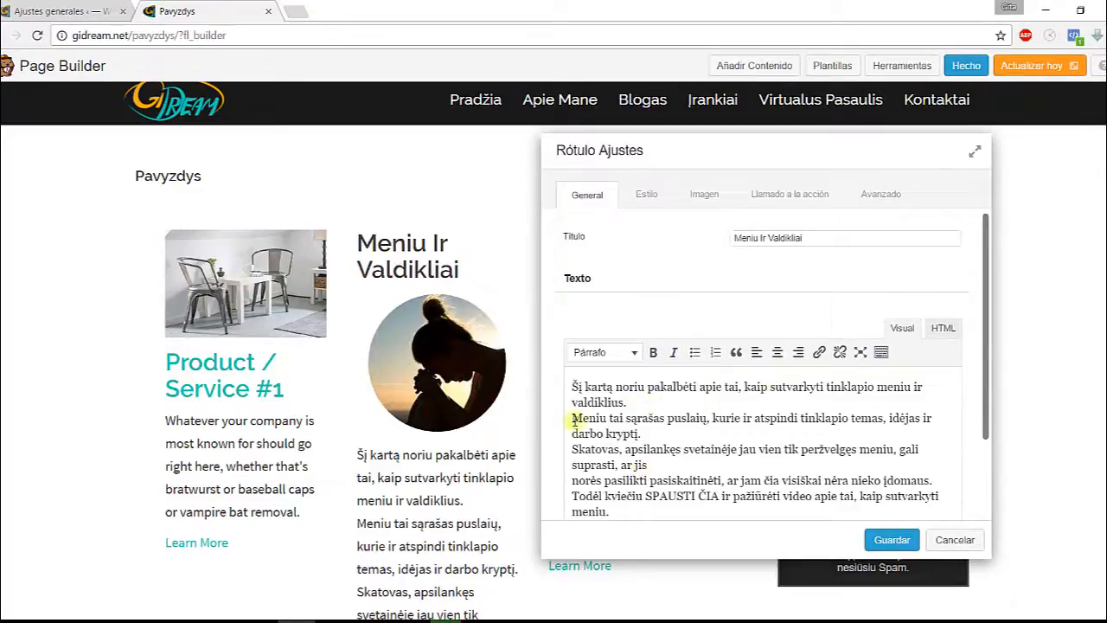
Make the phrase "Meniu tai sąrašas puslaių, kurie ir atspindi tinklapio temas" bold in the module's text
left_click_drag(570, 417, 884, 419)
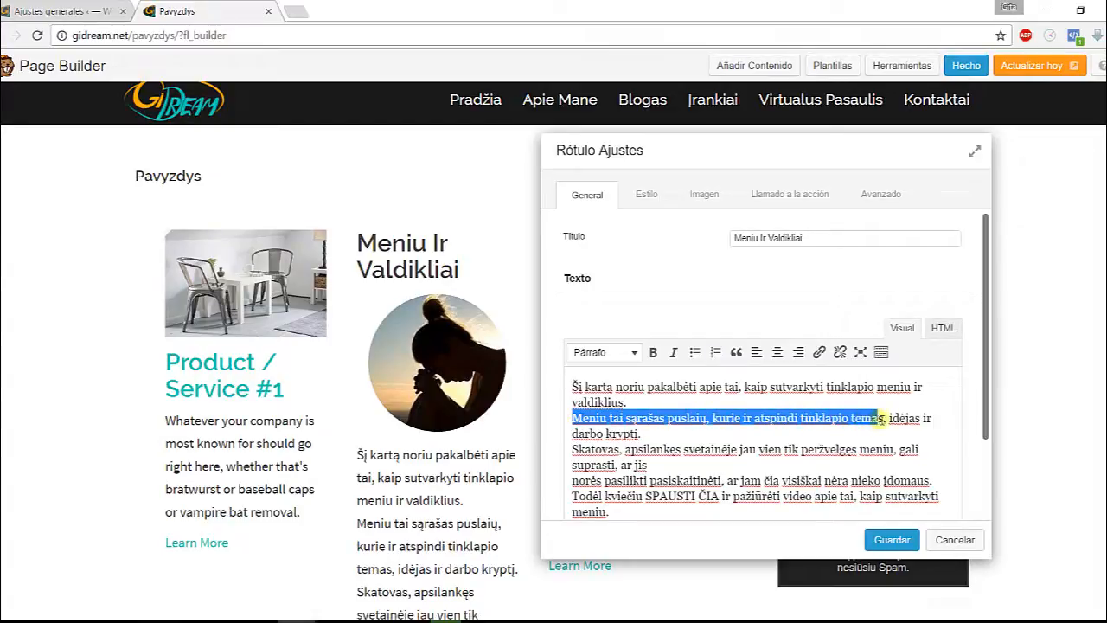
left_click(653, 352)
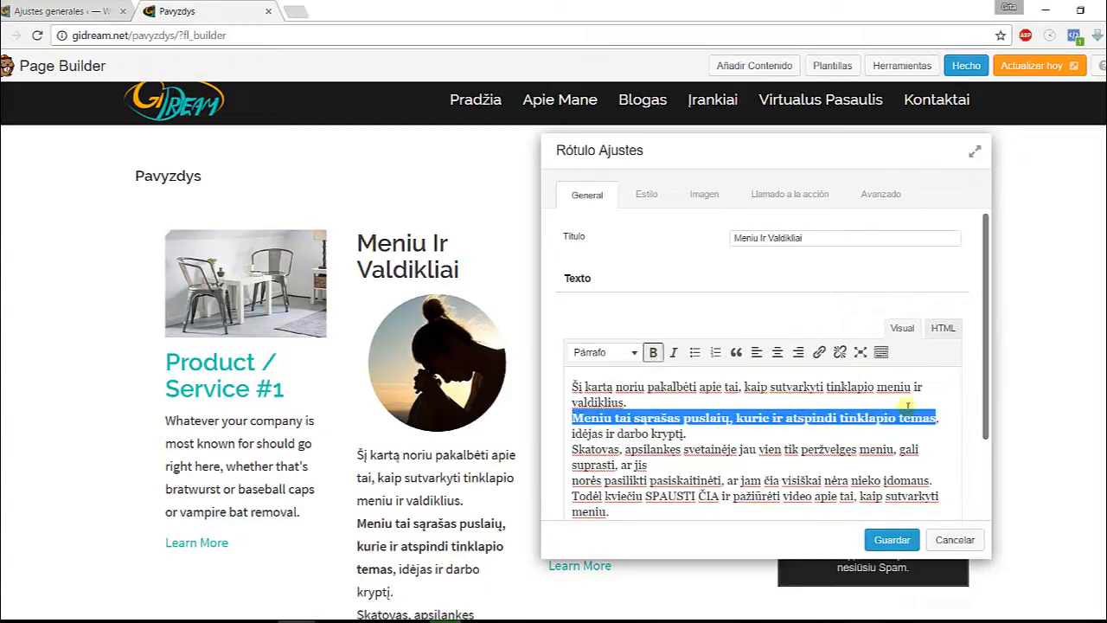
left_click(937, 387)
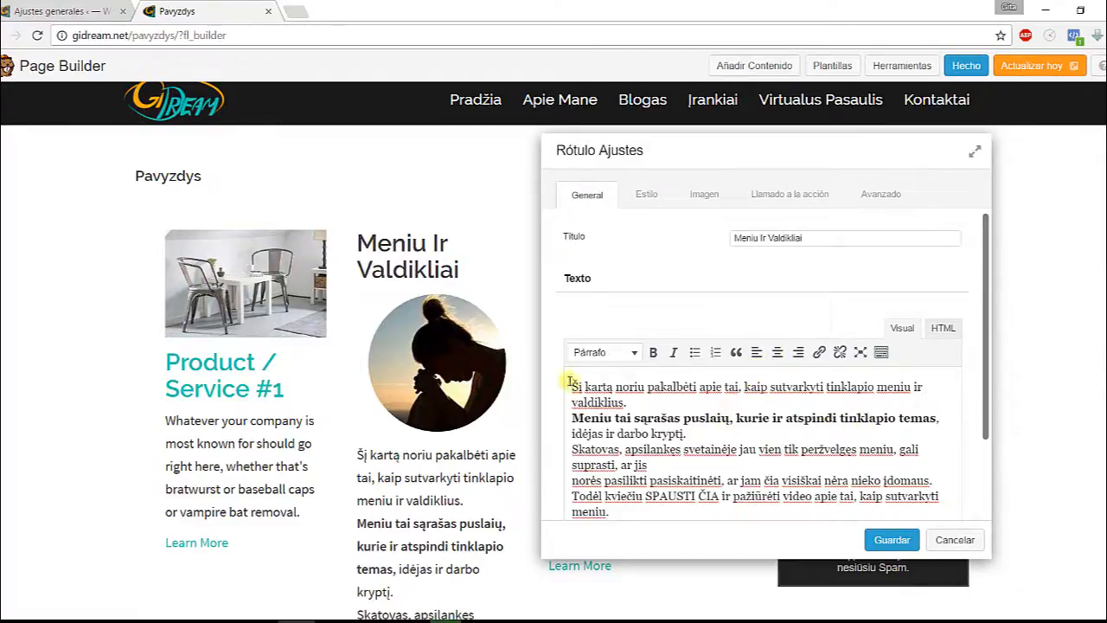
Center-align the whole text of the module
left_click_drag(570, 385, 628, 507)
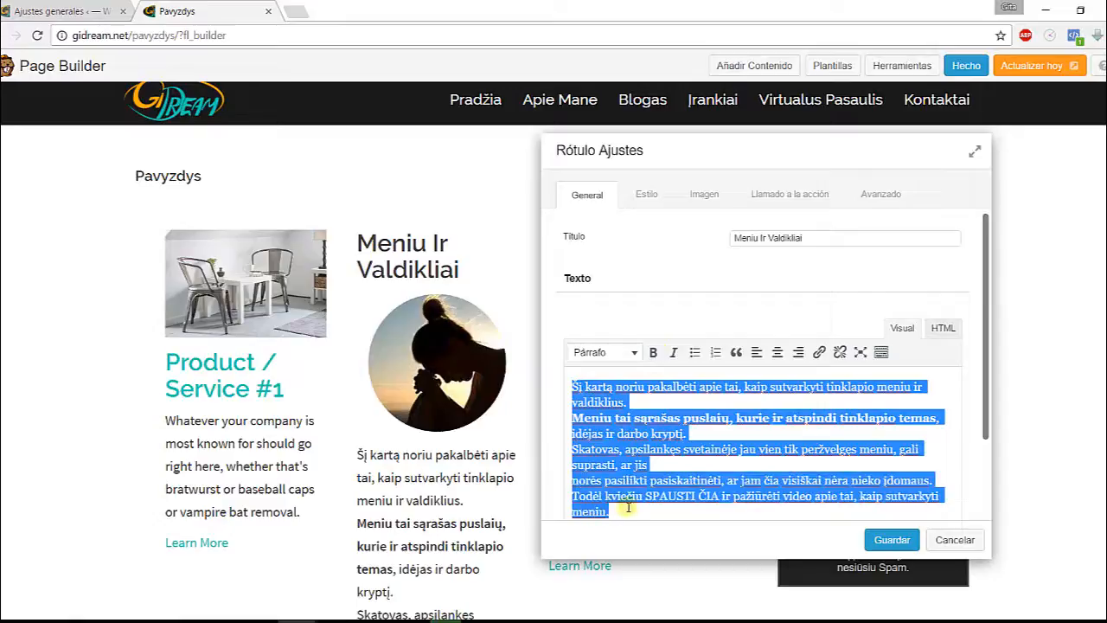
scroll(17, 396, "down", 2)
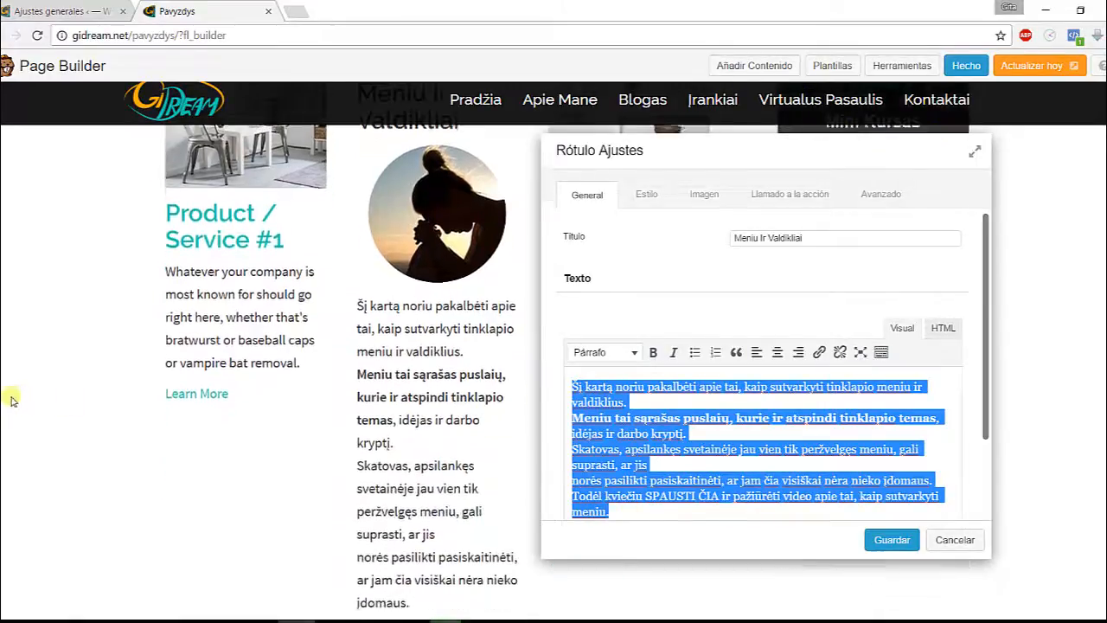
left_click(776, 352)
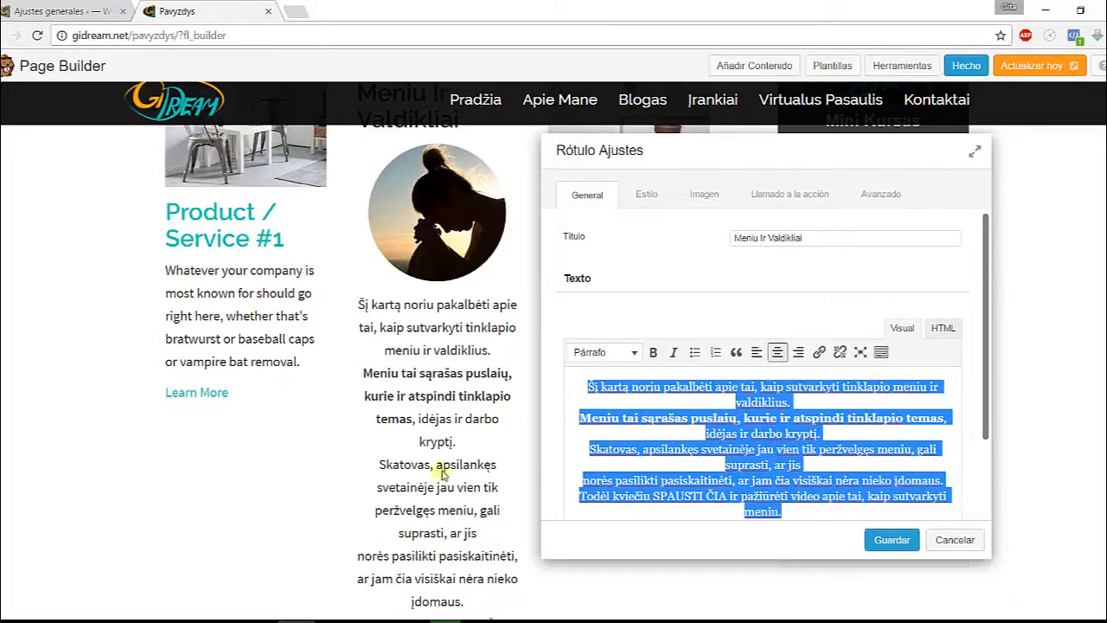
left_click(577, 387)
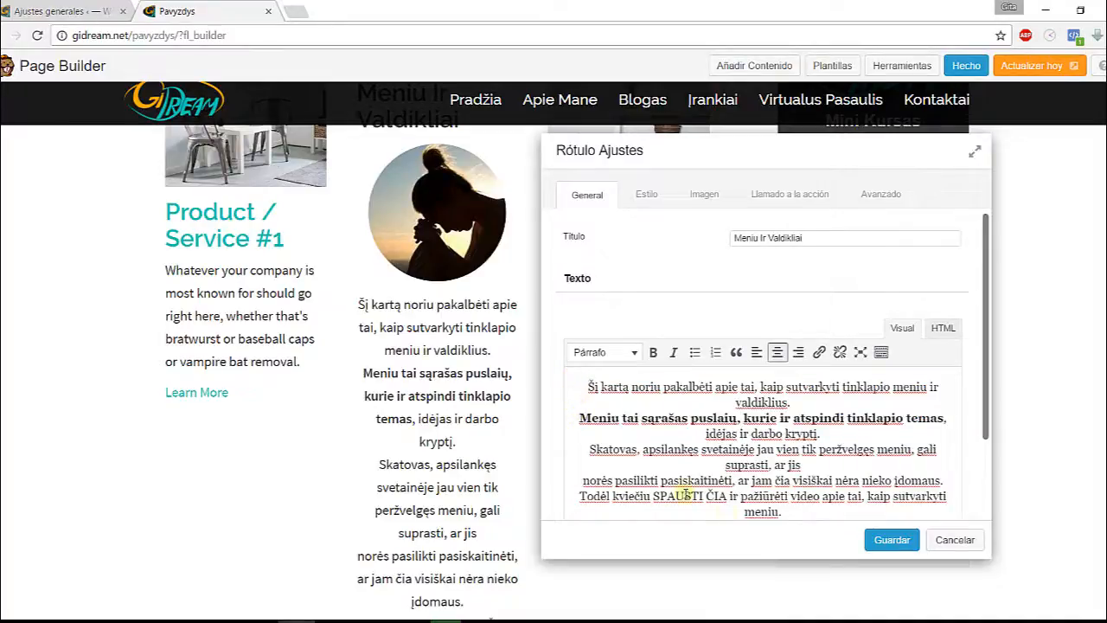
Make the words "SPAUSTI ČIA" bold in the last sentence of the module's text
left_click_drag(652, 496, 722, 496)
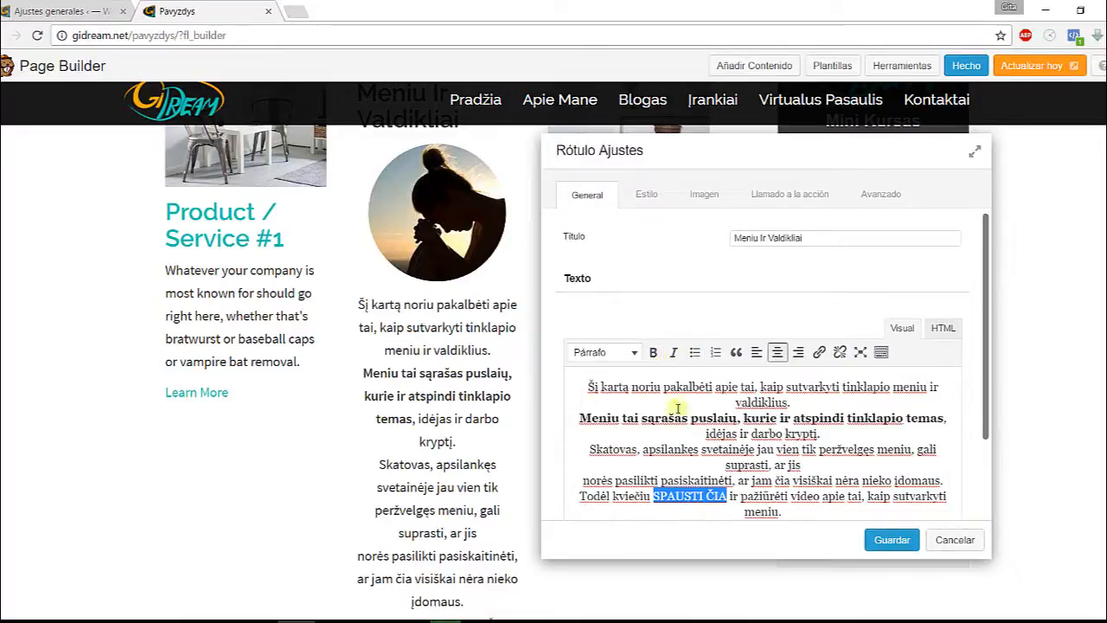
left_click(653, 352)
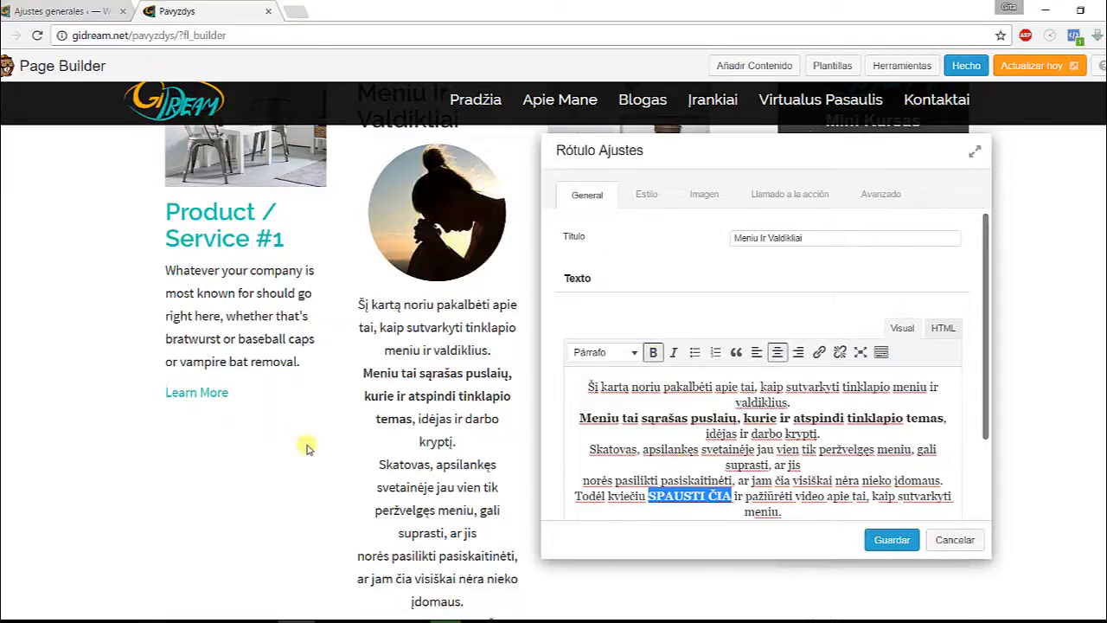
scroll(307, 445, "down", 2)
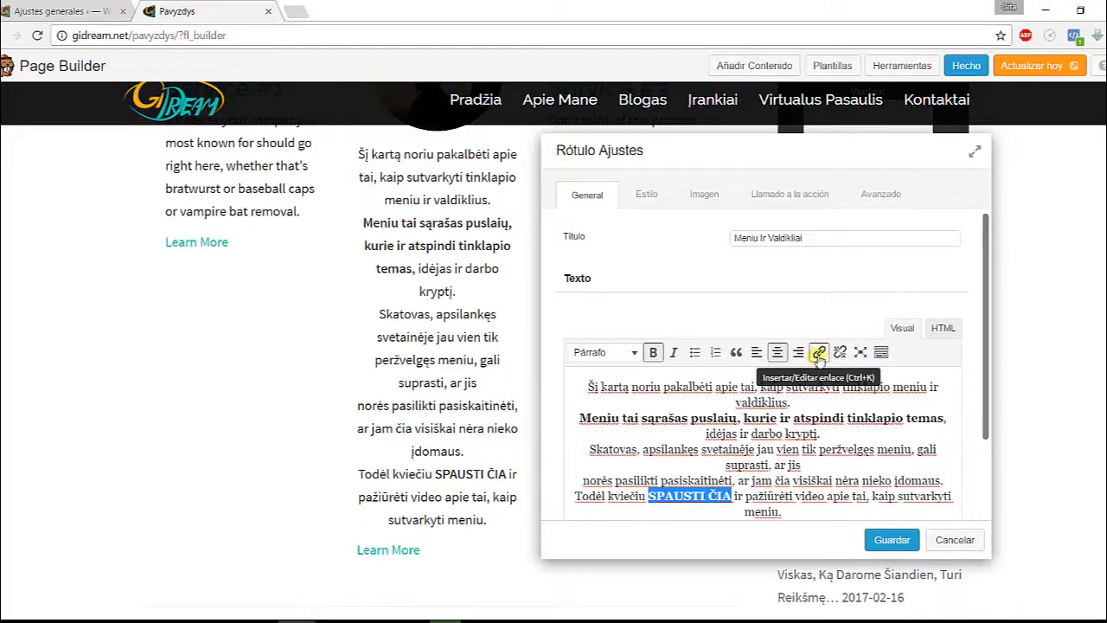
left_click(818, 354)
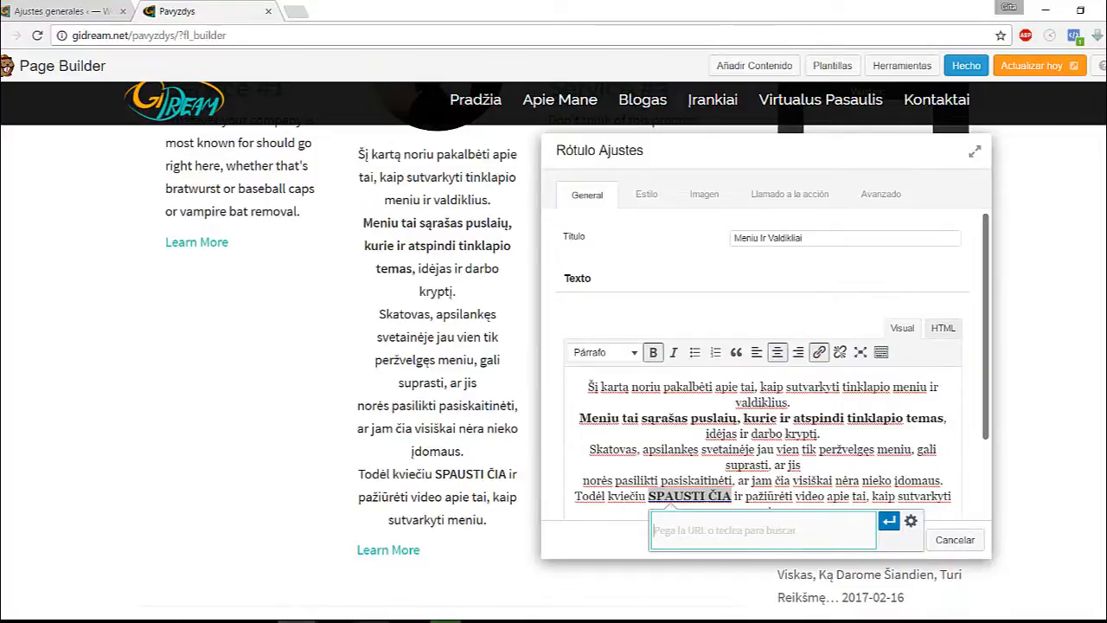
left_click(372, 620)
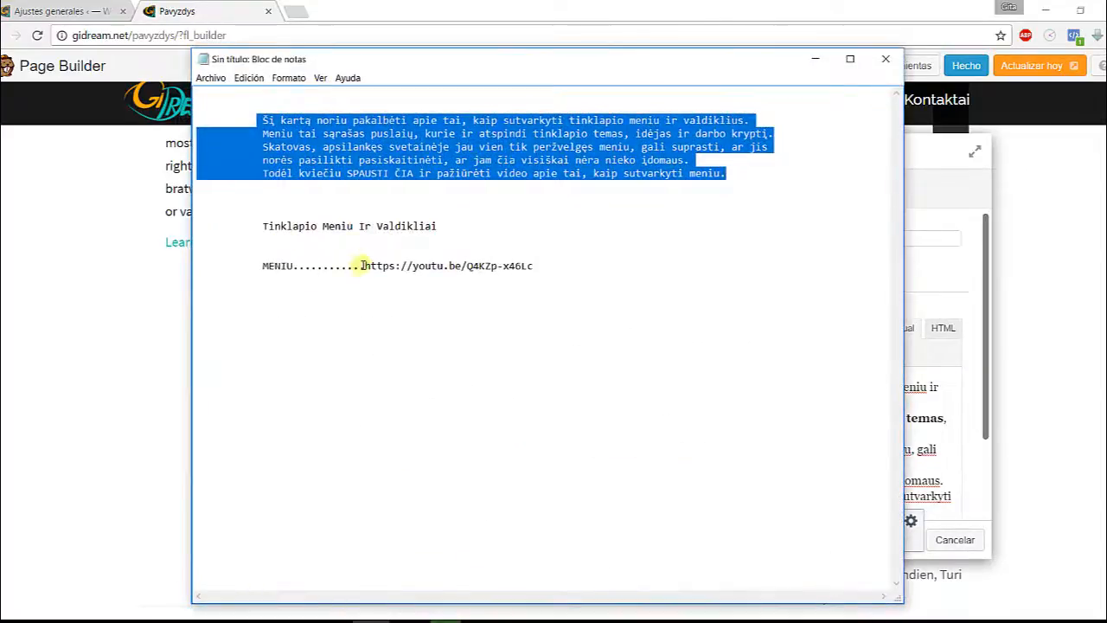
left_click_drag(362, 265, 534, 271)
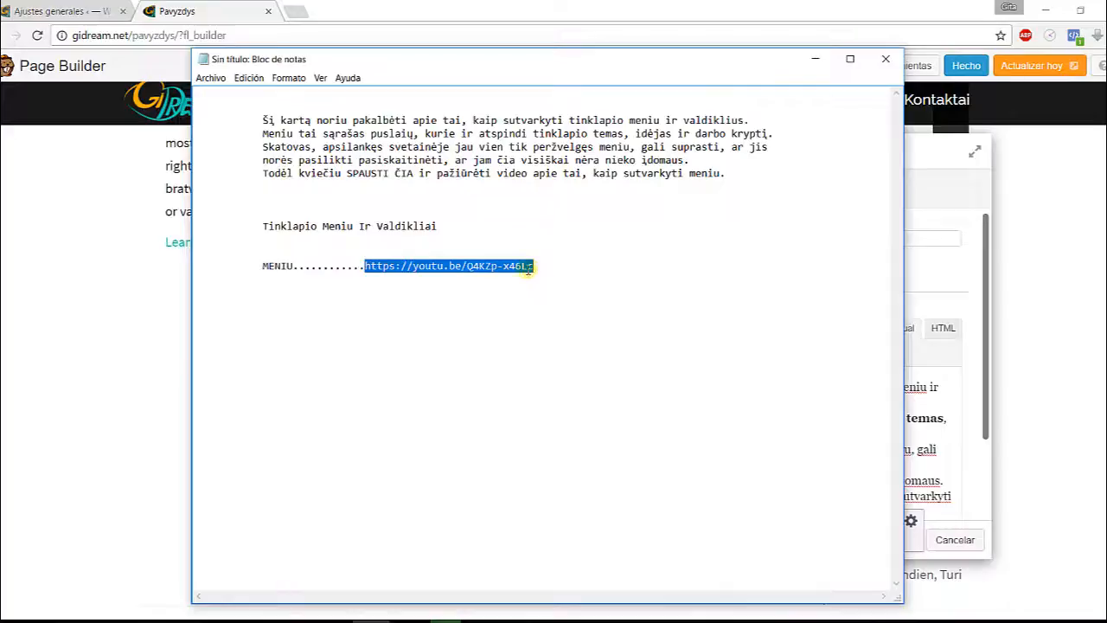
right_click(433, 268)
left_click(467, 315)
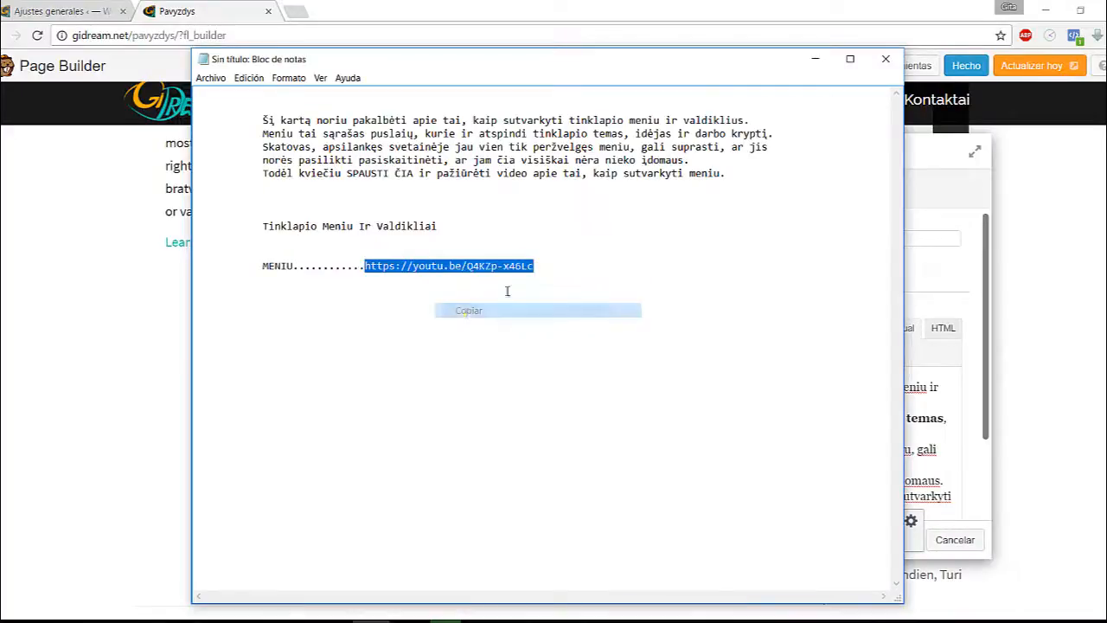
left_click(816, 61)
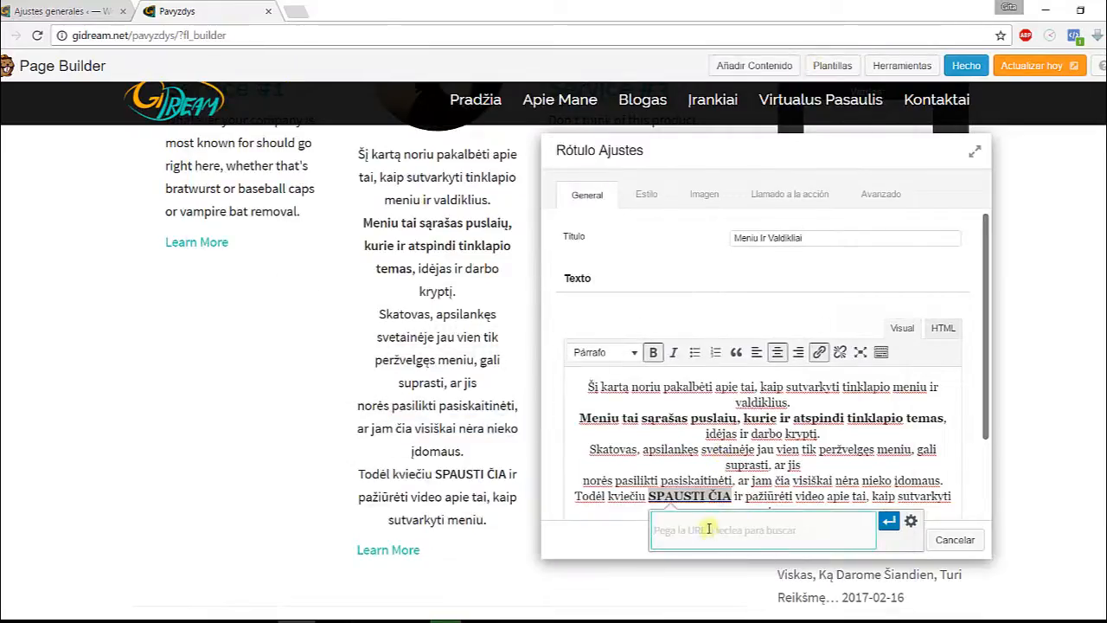
right_click(675, 531)
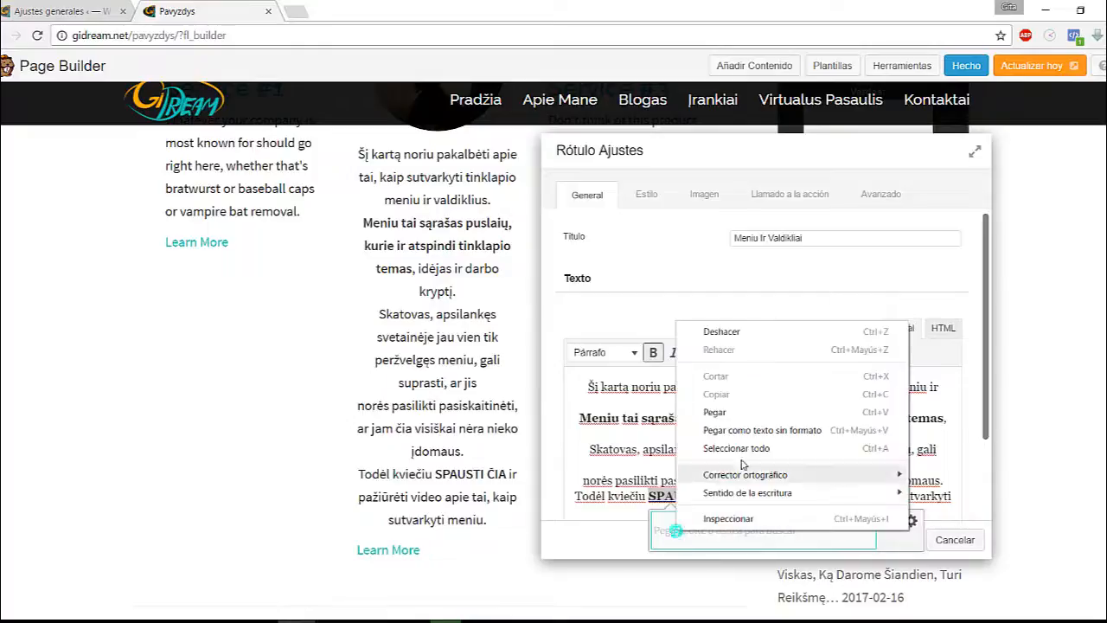
left_click(723, 407)
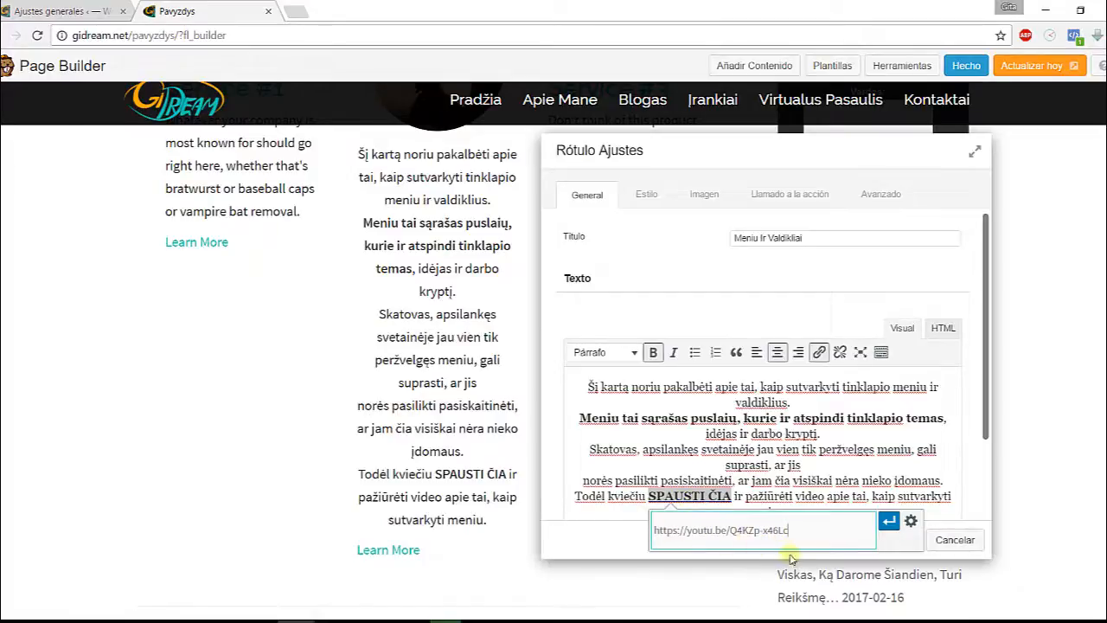
left_click(911, 520)
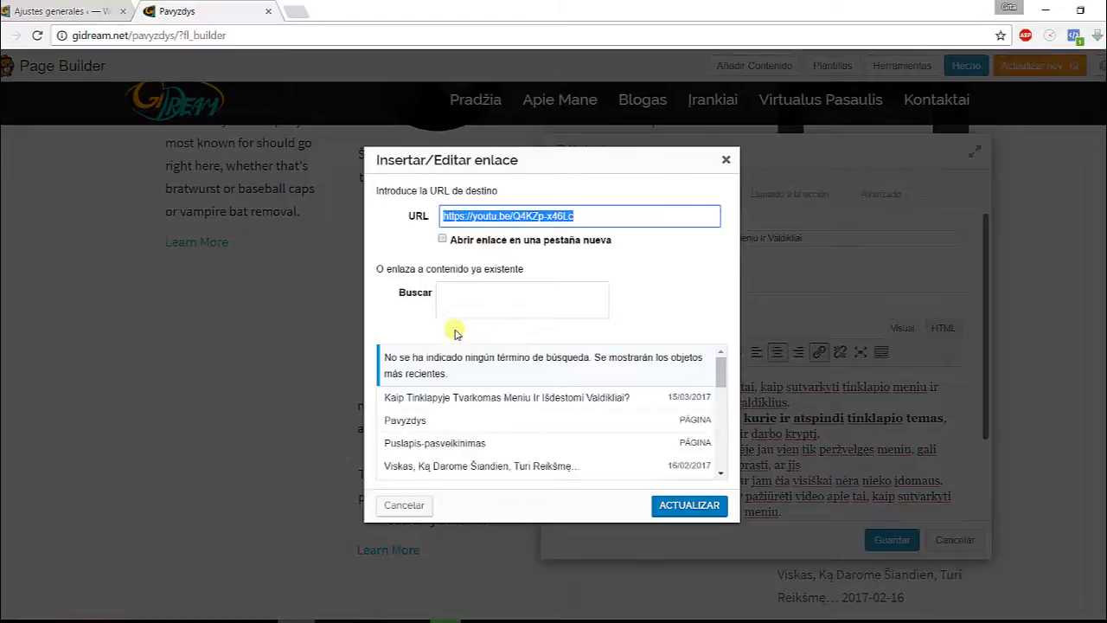
left_click(442, 240)
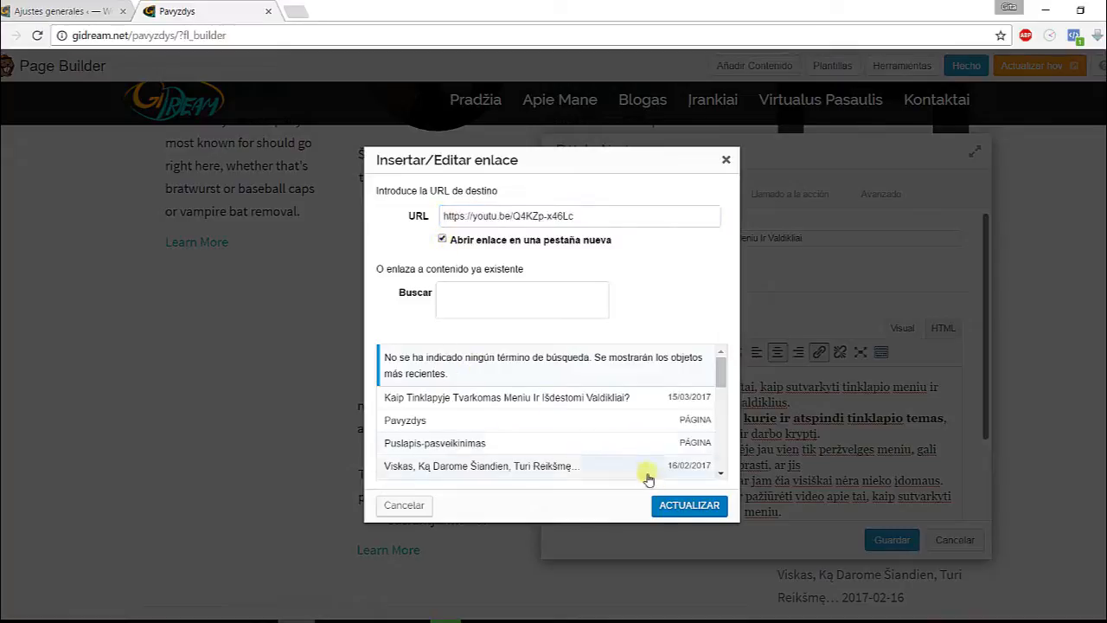
left_click(676, 508)
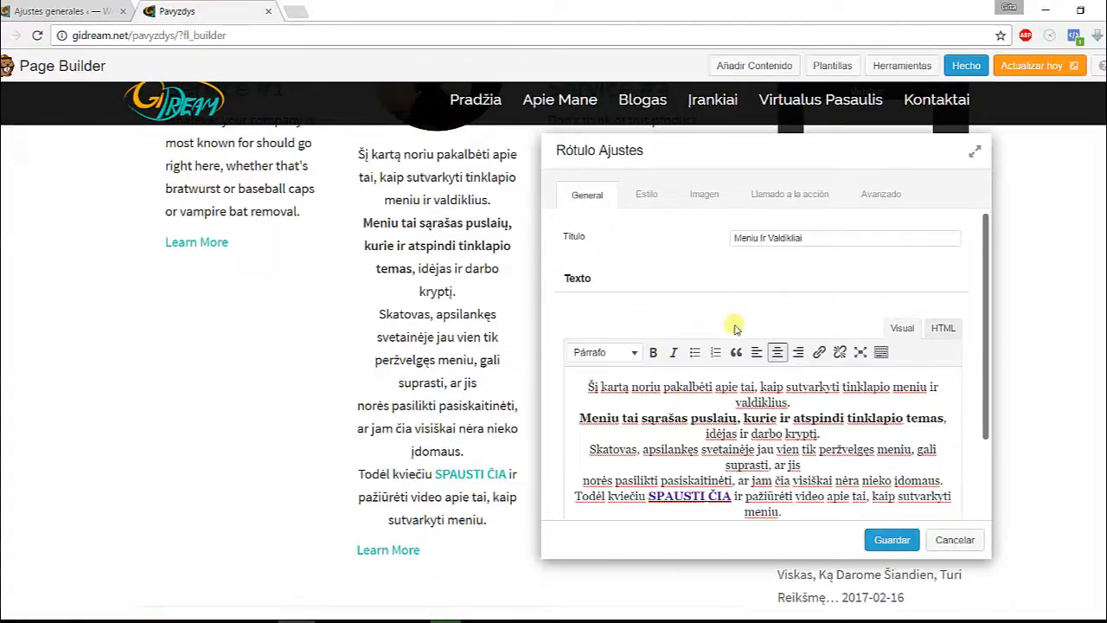
Set the heading level of the module's title to h4
left_click(703, 196)
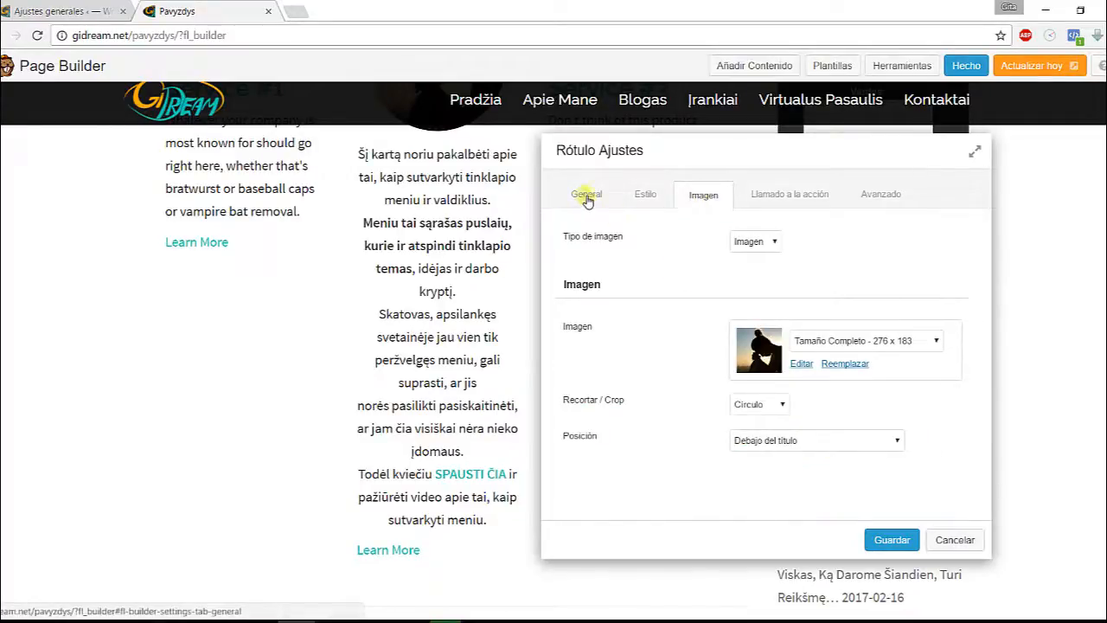
left_click(645, 197)
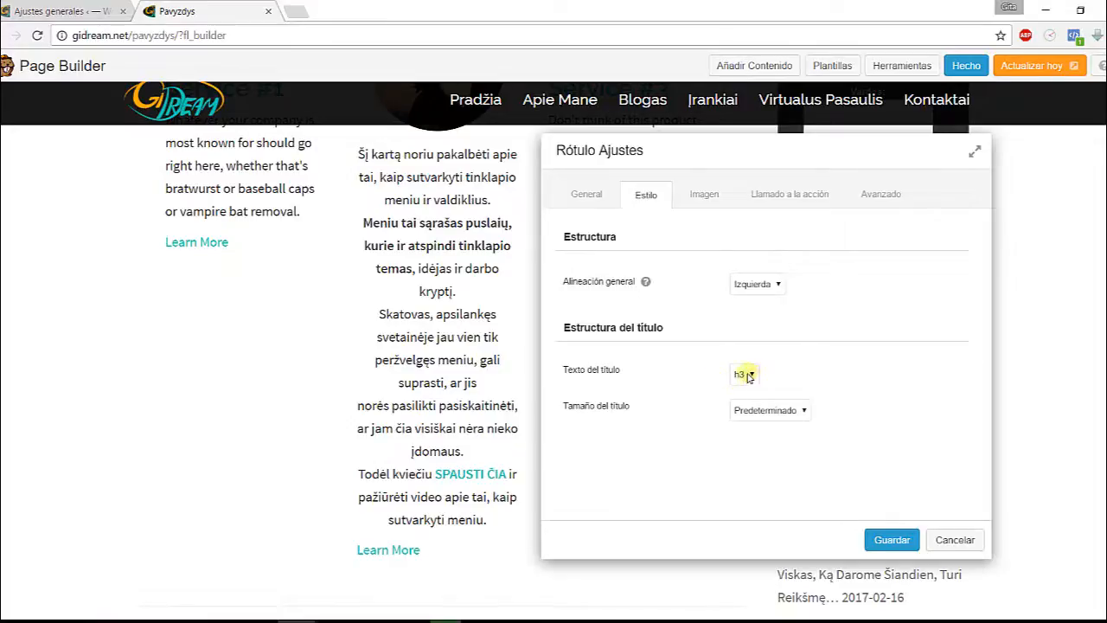
scroll(363, 333, "up", 3)
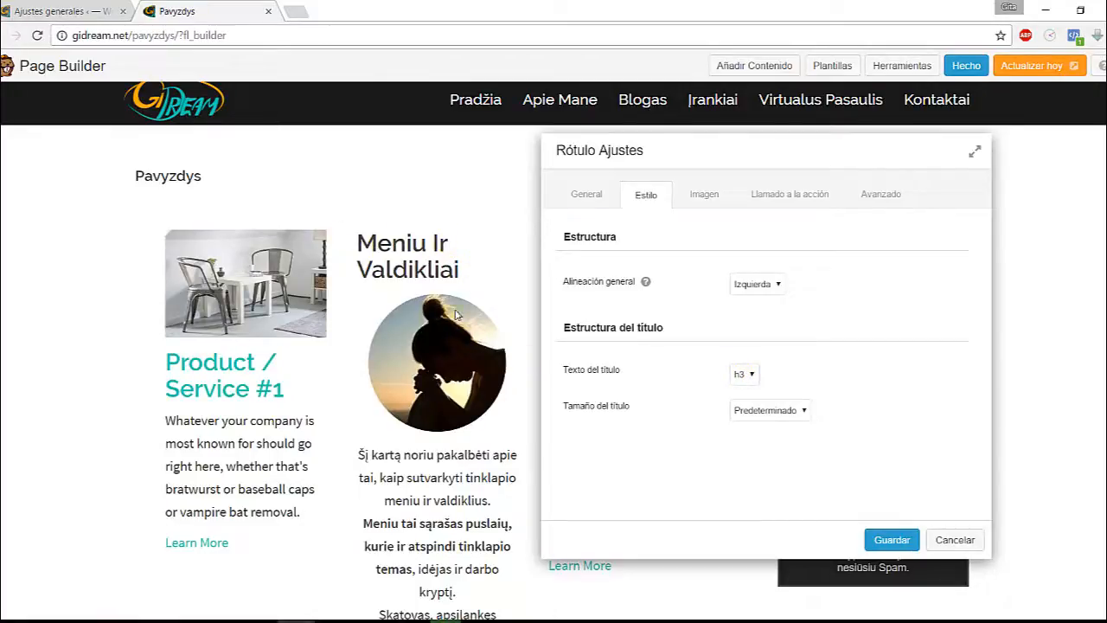
left_click(752, 374)
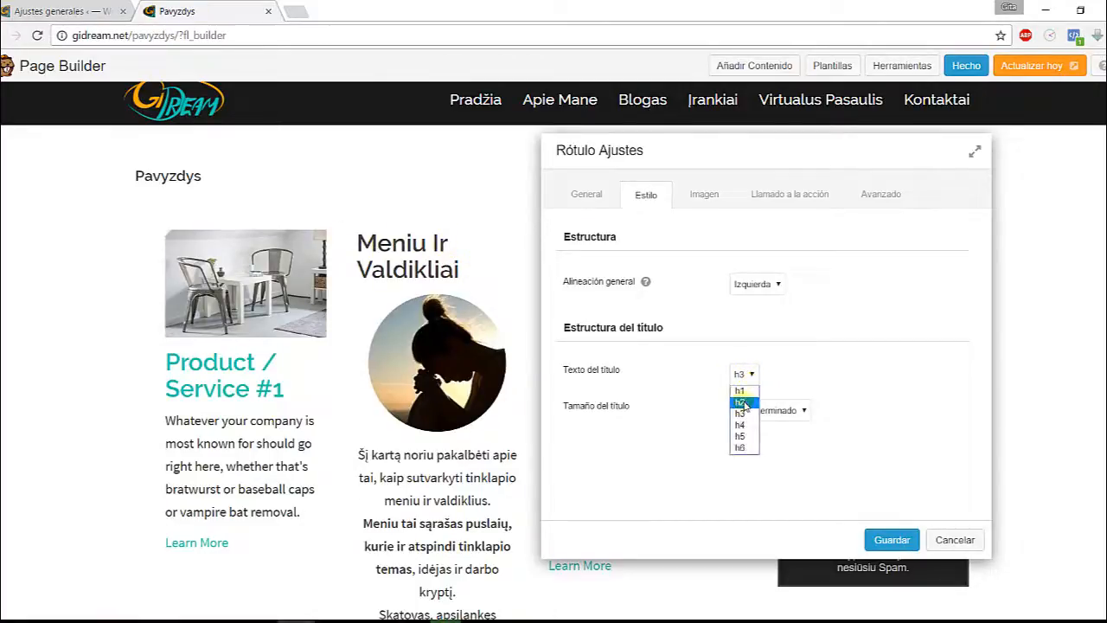
left_click(741, 425)
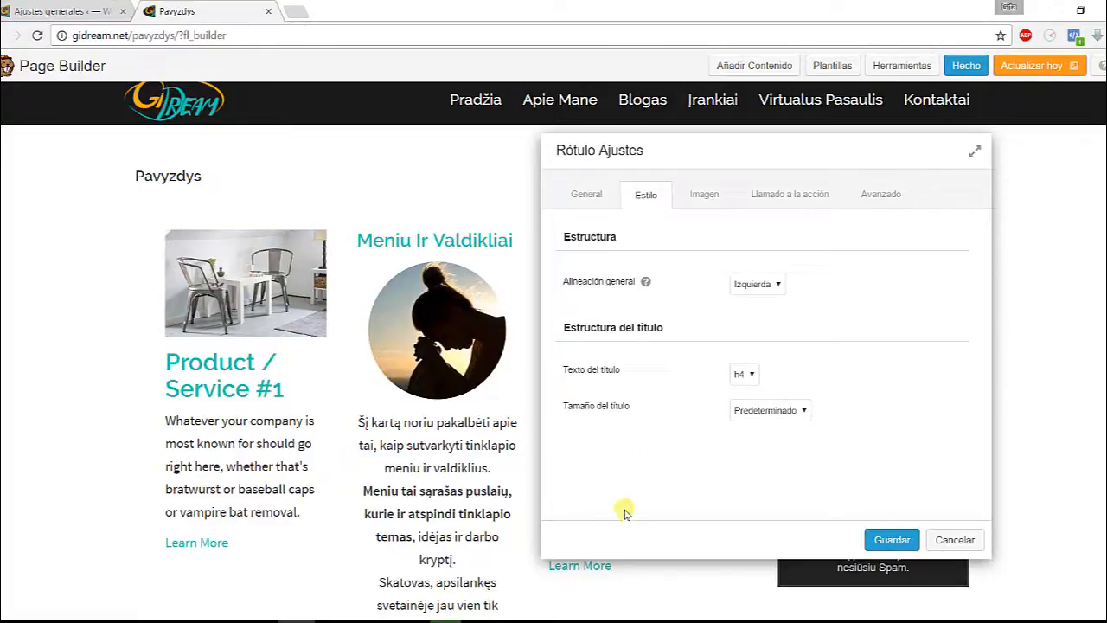
left_click(796, 197)
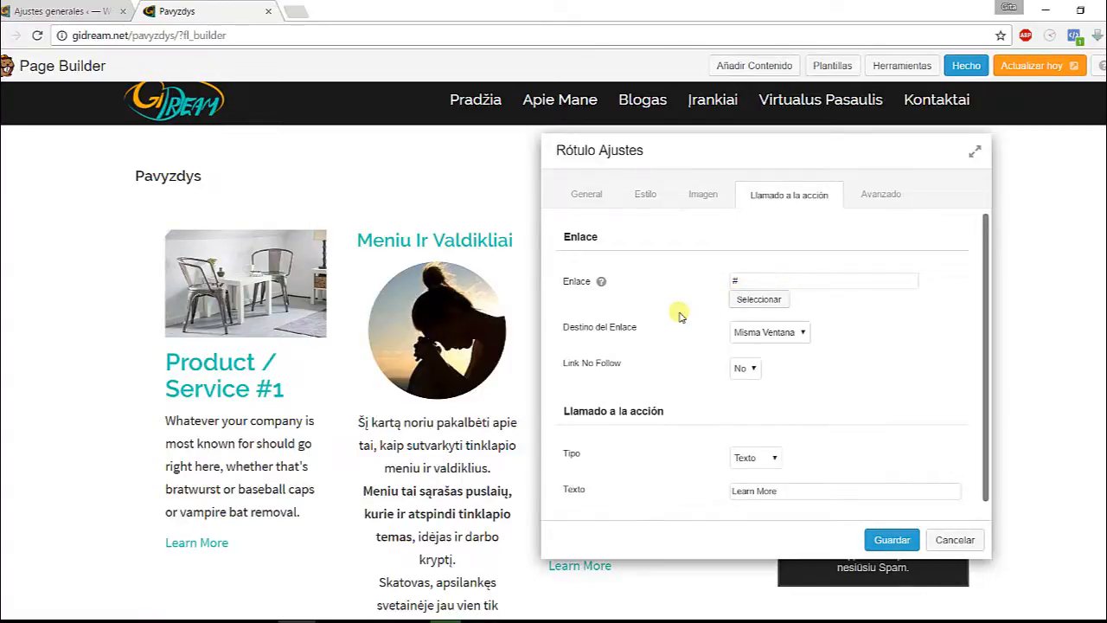
scroll(363, 442, "down", 4)
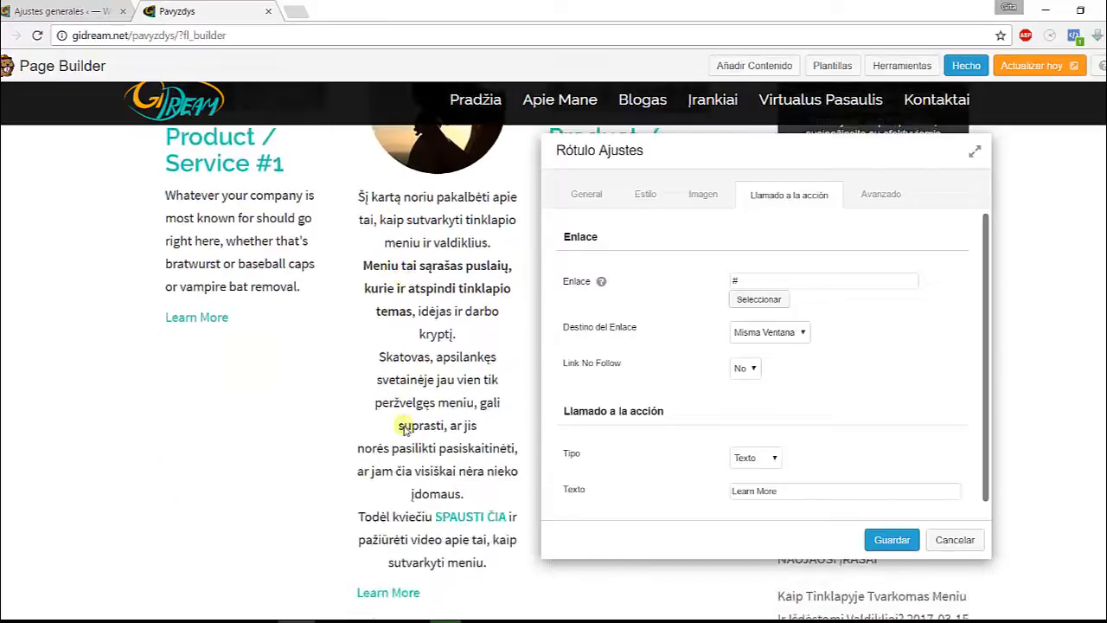
scroll(388, 364, "up", 3)
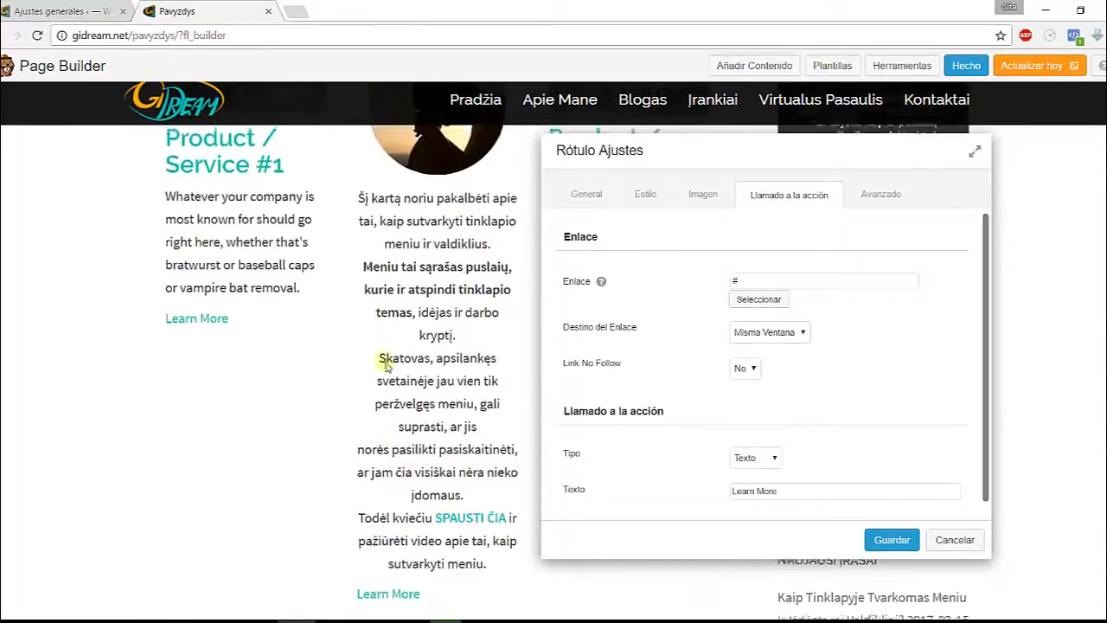
left_click(742, 278)
key("BackSpace")
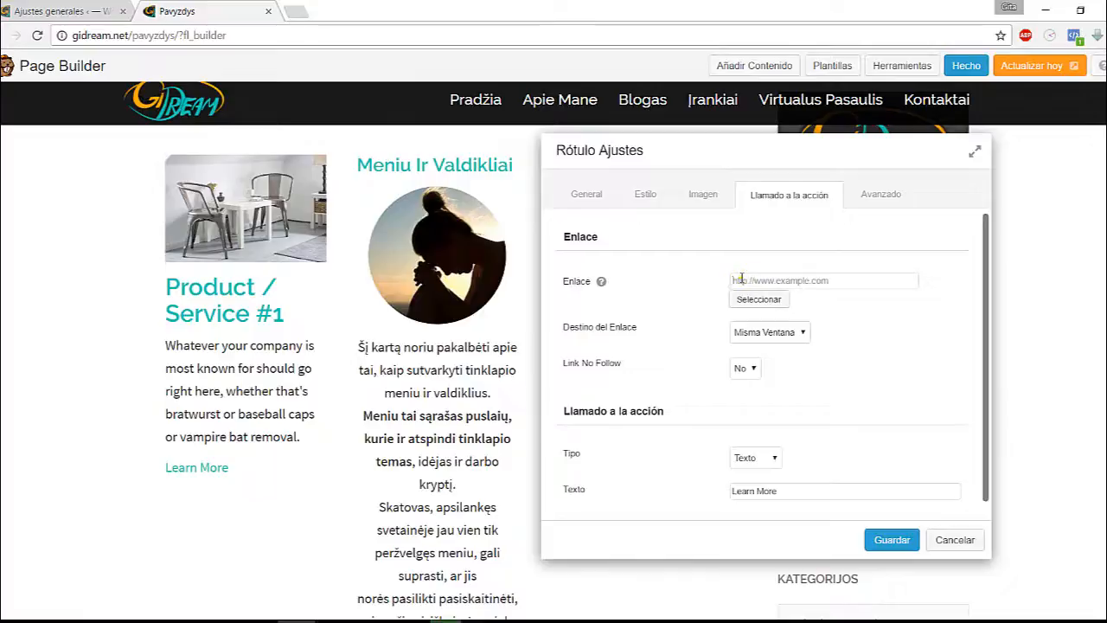
right_click(734, 282)
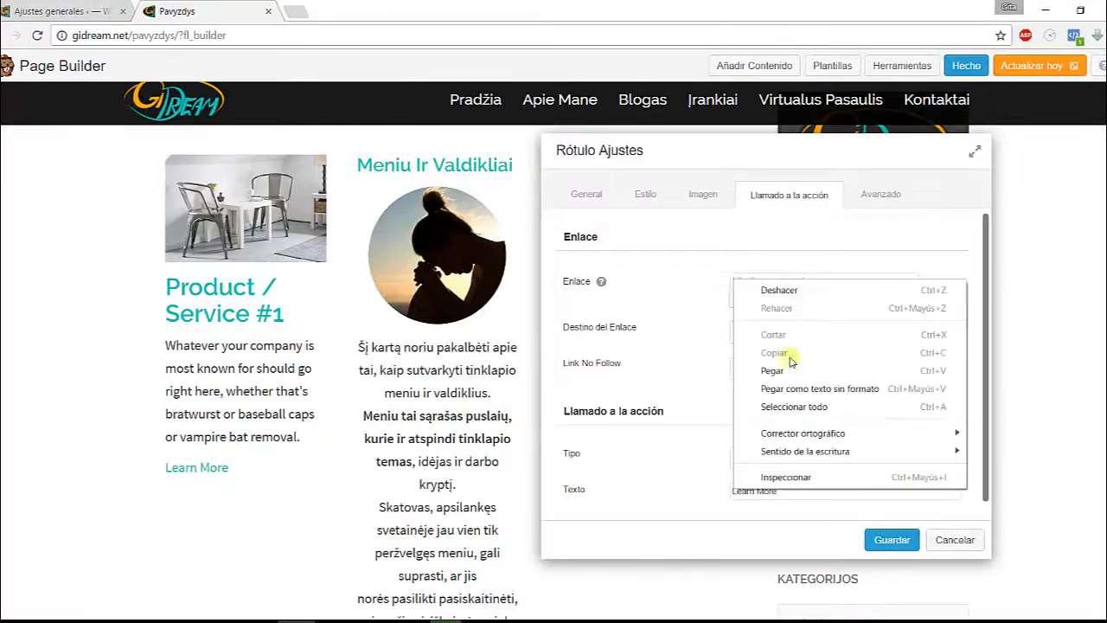
left_click(778, 371)
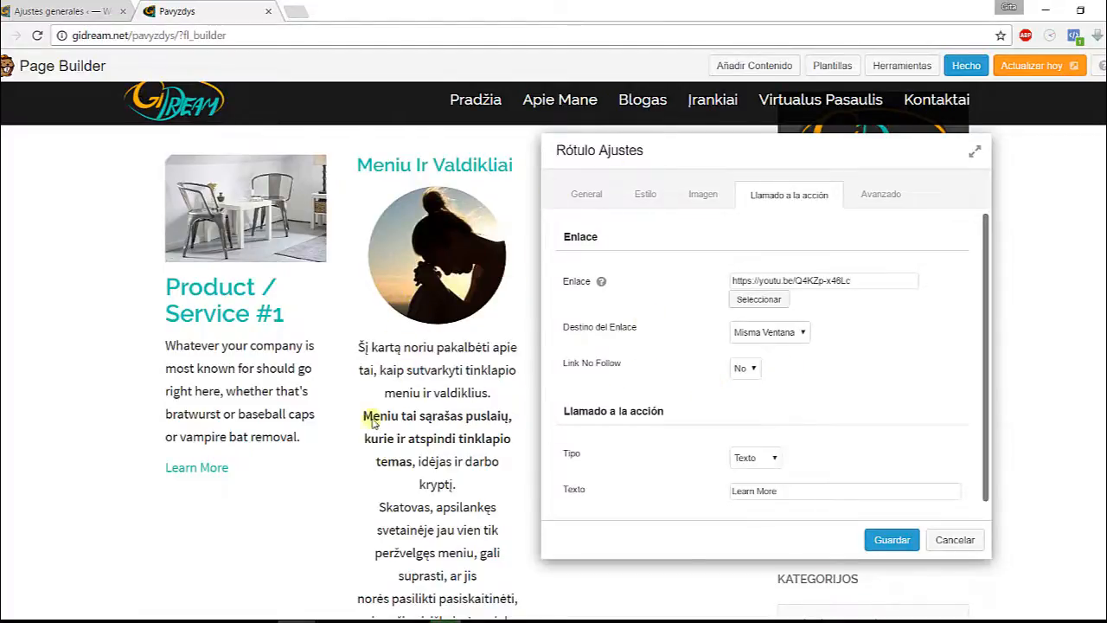
Set the call-to-action link's target to Nueva Ventana
scroll(398, 457, "down", 1)
scroll(398, 457, "down", 2)
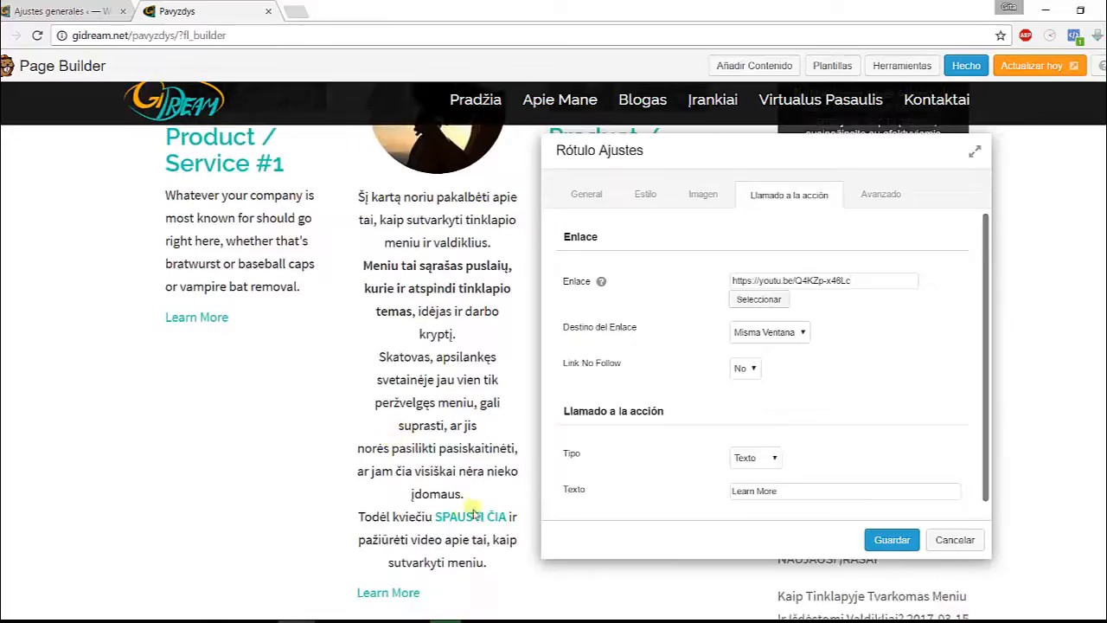
scroll(264, 394, "up", 2)
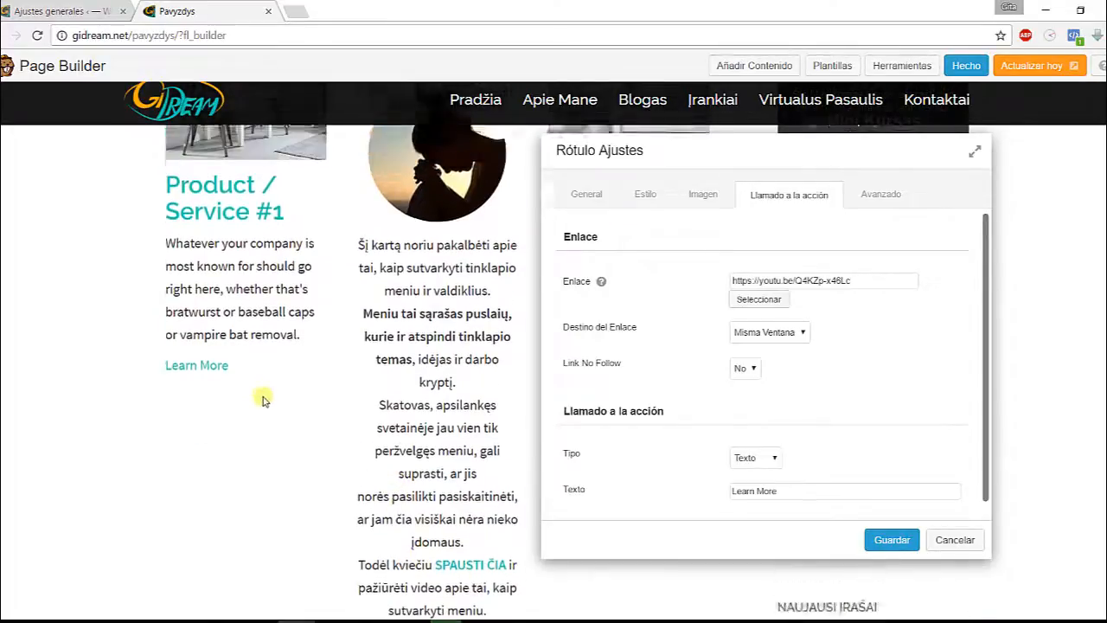
scroll(257, 400, "up", 5)
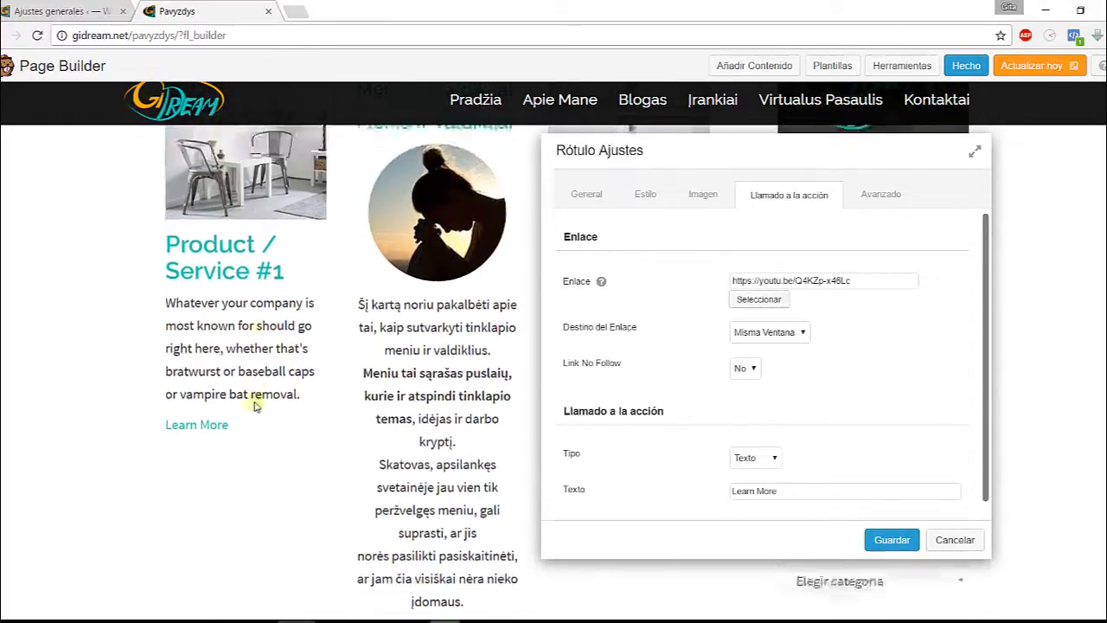
scroll(327, 221, "down", 3)
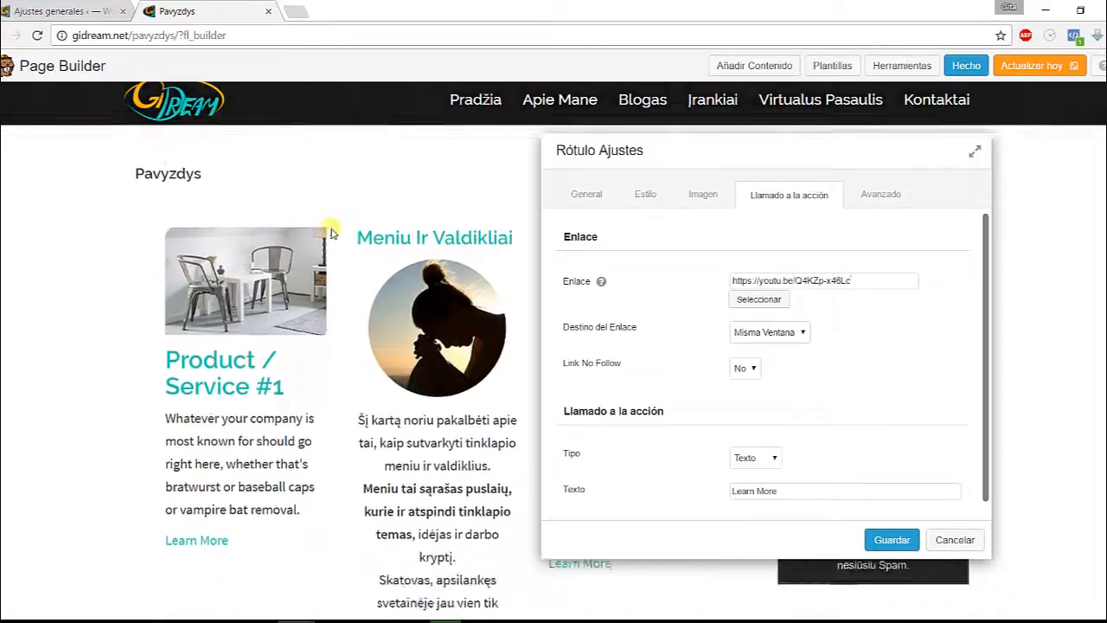
scroll(342, 357, "up", 2)
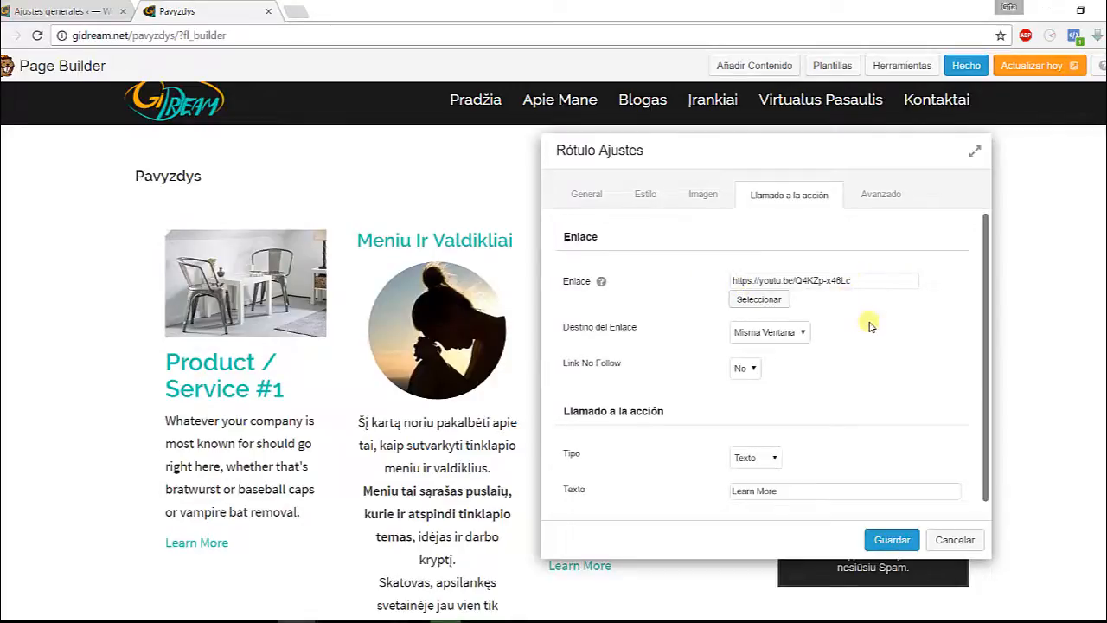
scroll(869, 322, "down", 1)
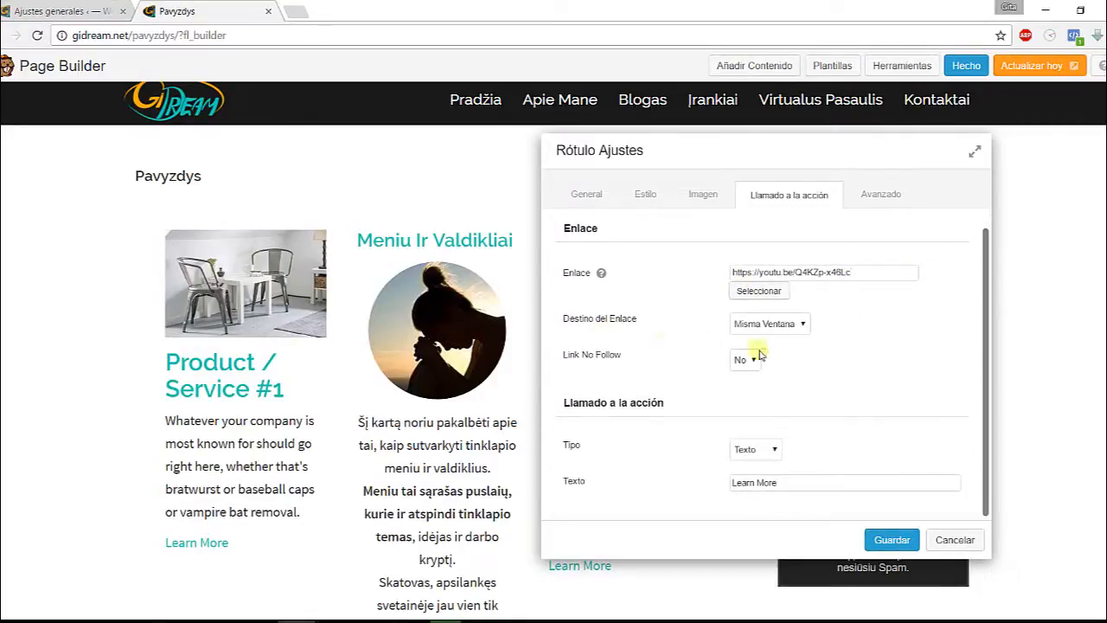
left_click(803, 325)
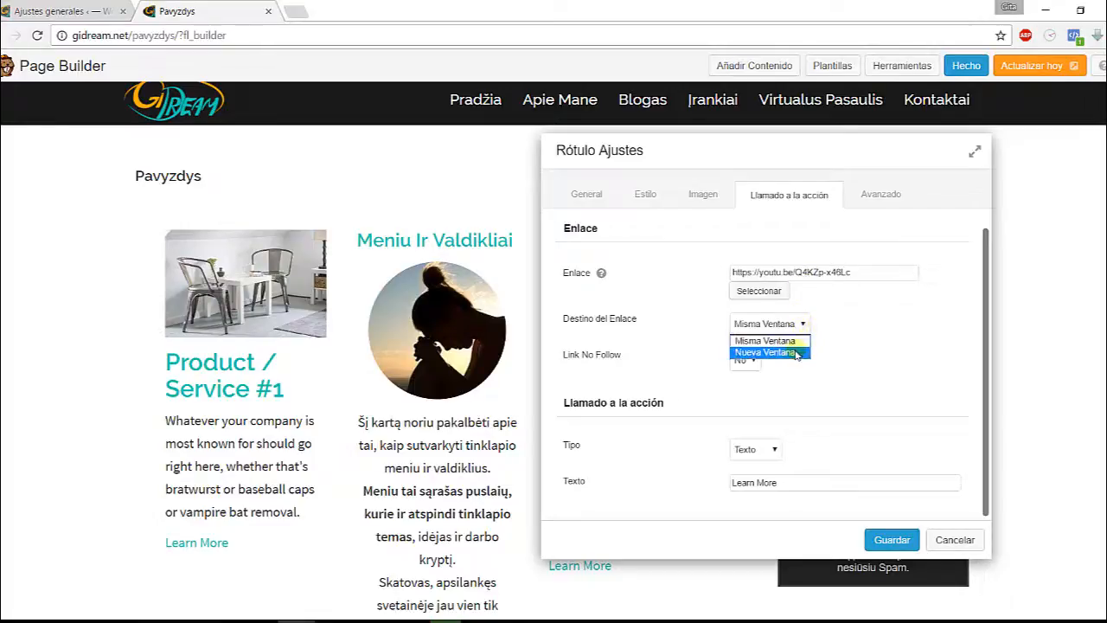
left_click(797, 353)
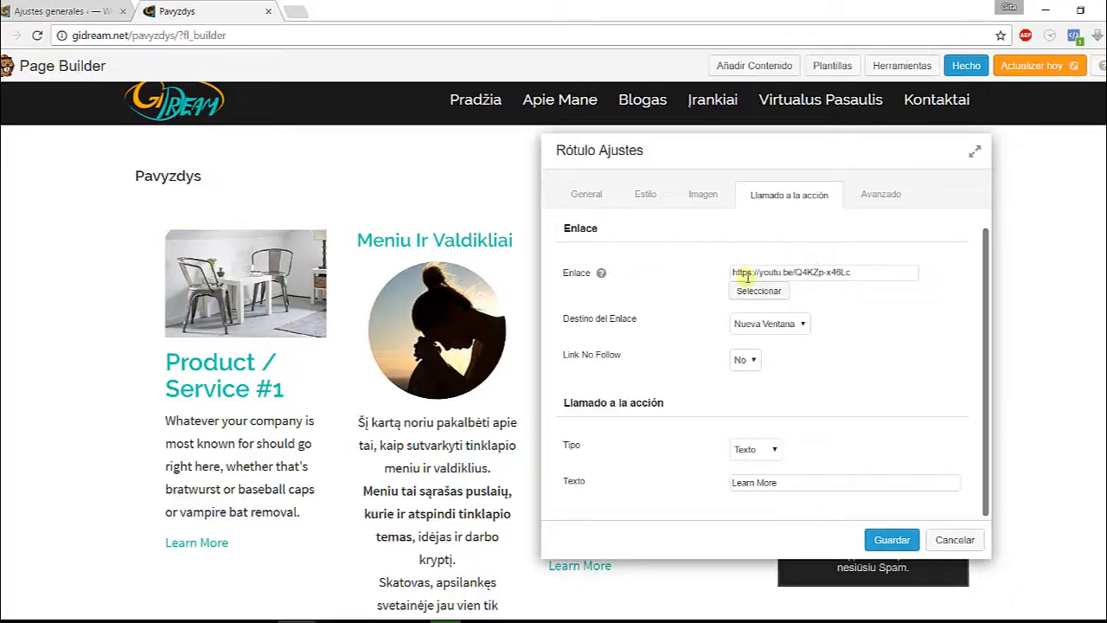
Save the module's settings and review the edited "Meniu Ir Valdikliai" module on the page
scroll(380, 346, "down", 1)
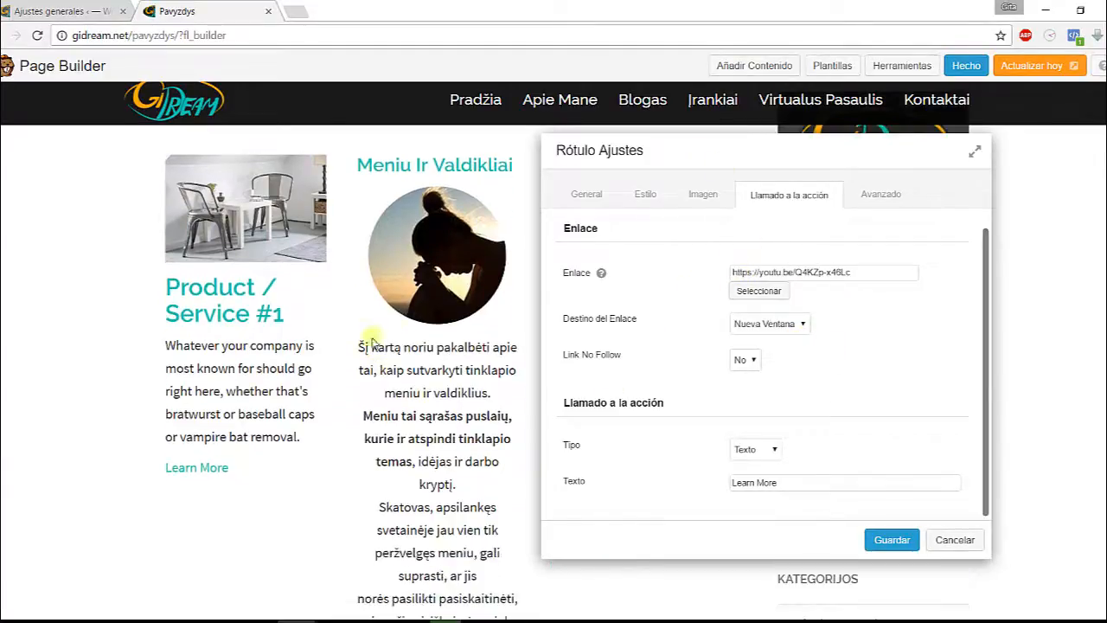
scroll(297, 494, "down", 2)
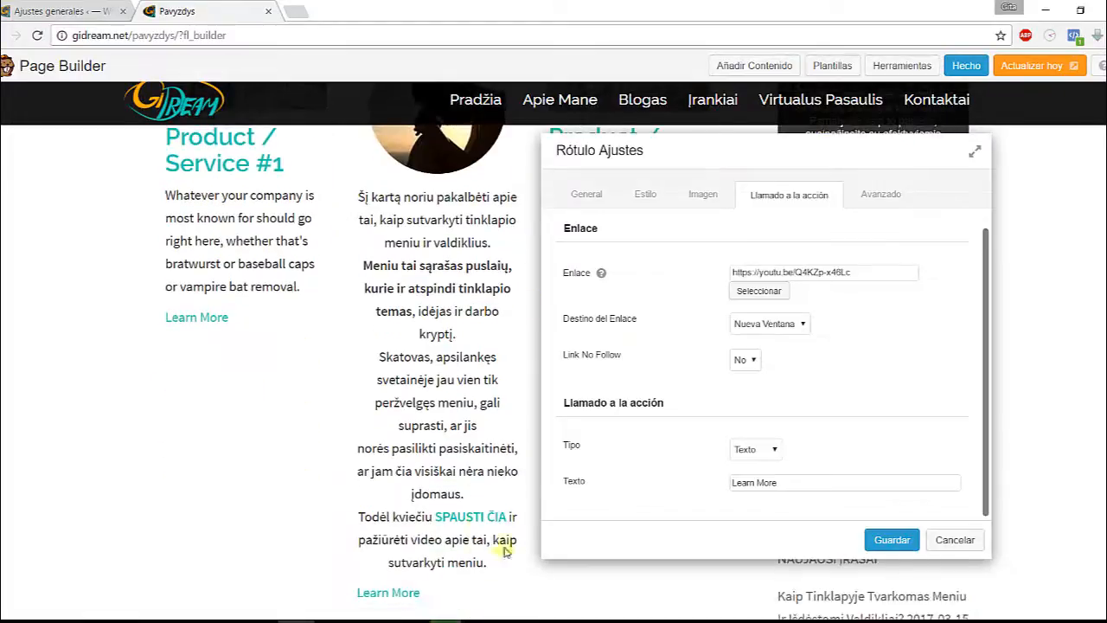
scroll(321, 455, "up", 4)
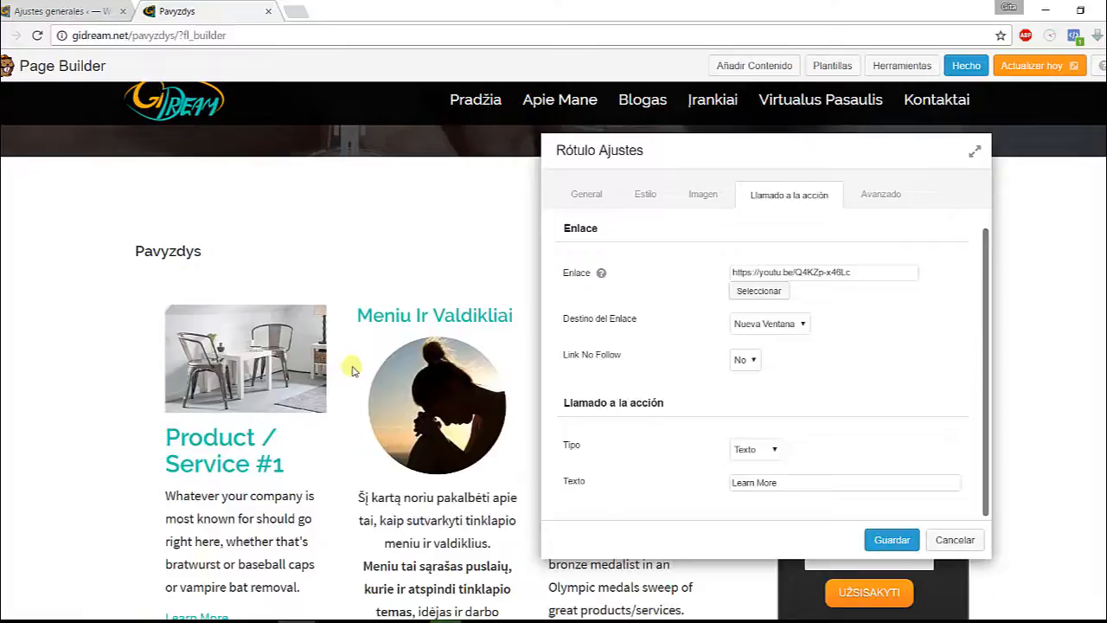
scroll(352, 361, "up", 1)
scroll(352, 361, "down", 3)
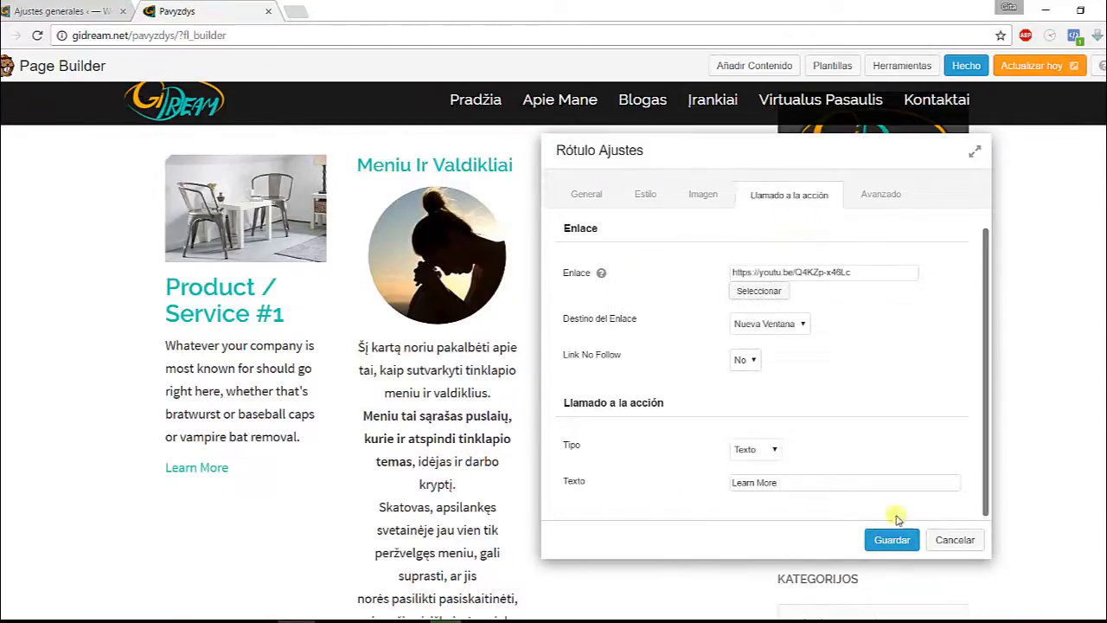
left_click(892, 539)
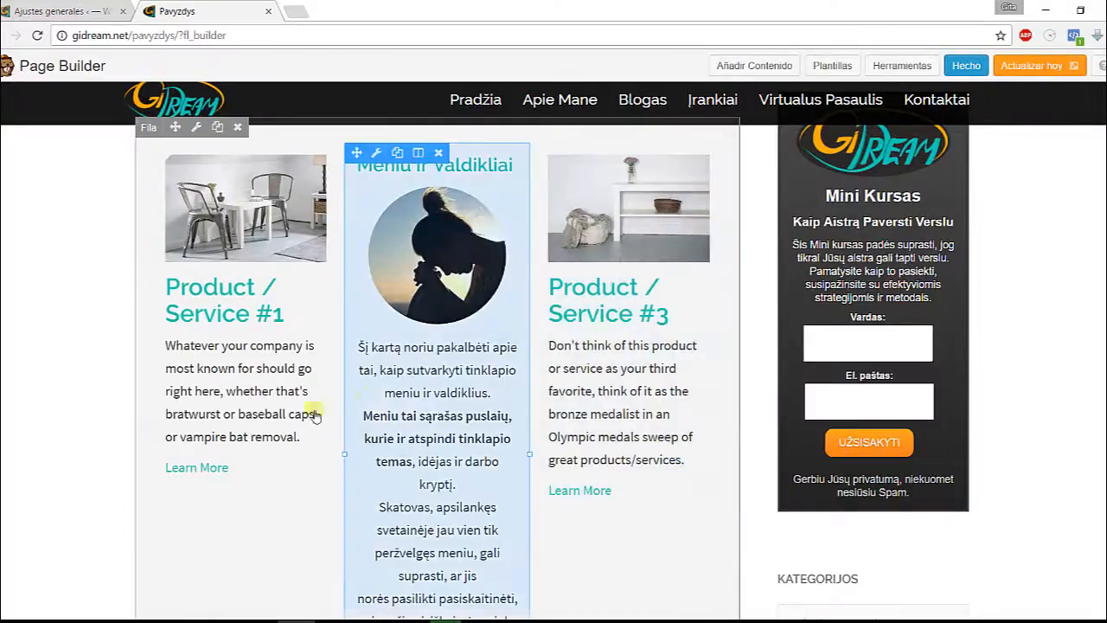
scroll(13, 334, "down", 2)
scroll(12, 335, "down", 3)
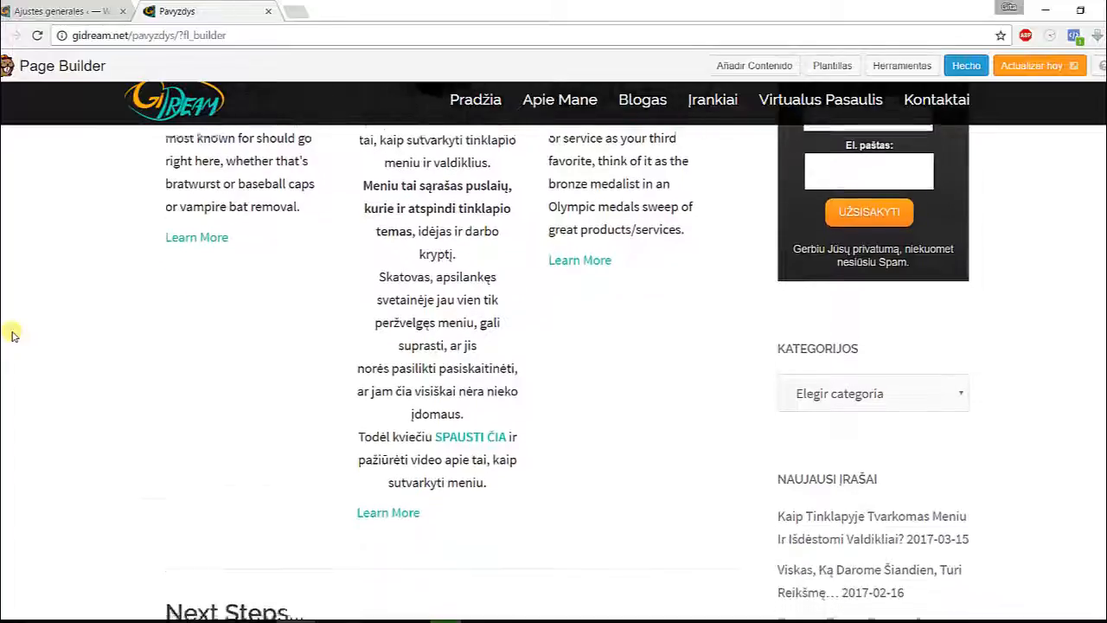
Examine the three-column product row and the Next Steps section to compare the edited module with its neighbours
scroll(334, 383, "up", 6)
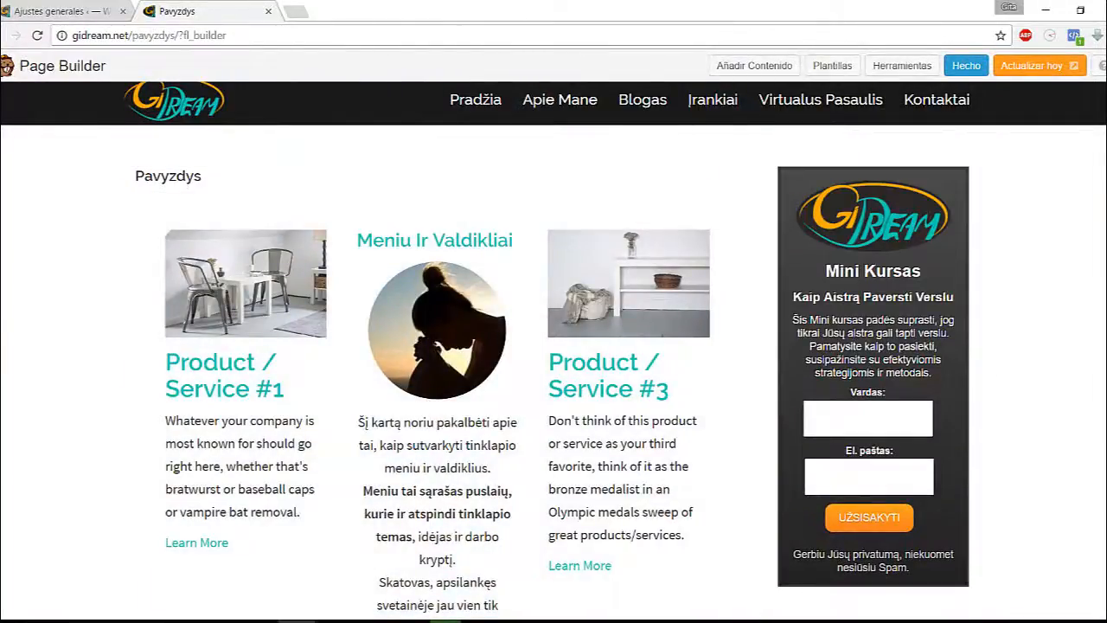
scroll(279, 234, "down", 1)
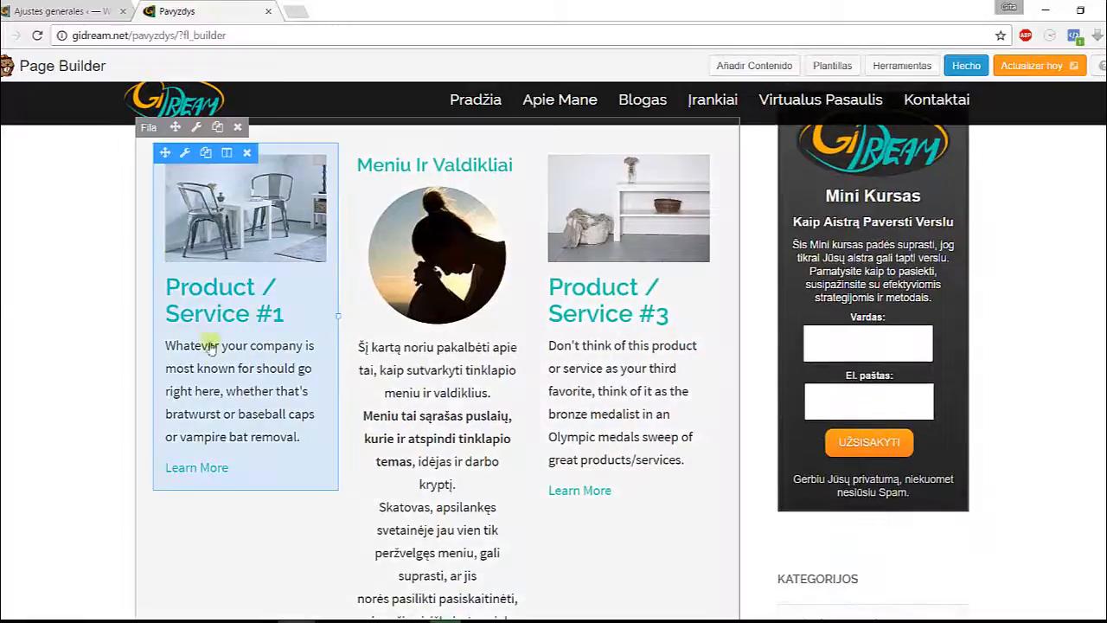
scroll(297, 319, "down", 1)
scroll(238, 320, "up", 2)
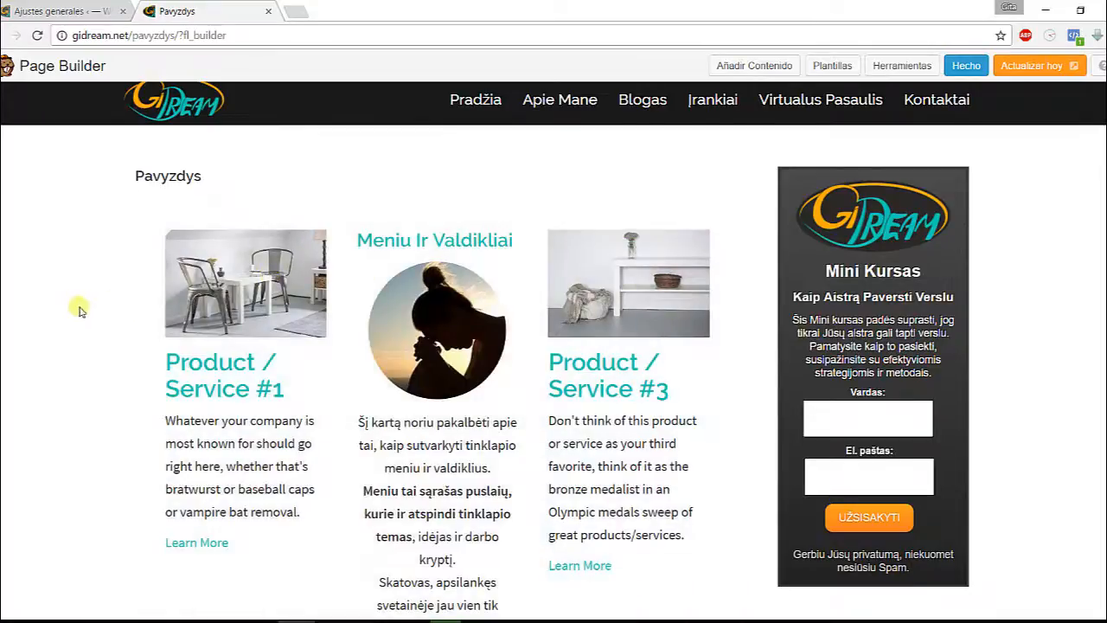
scroll(98, 303, "down", 3)
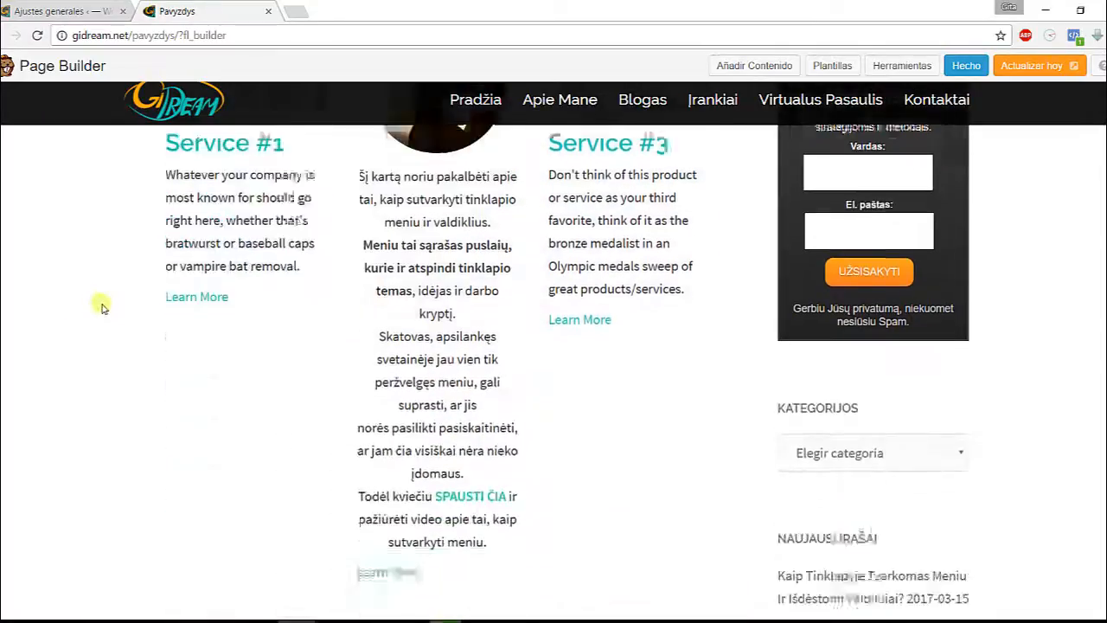
scroll(98, 303, "up", 2)
scroll(98, 303, "down", 2)
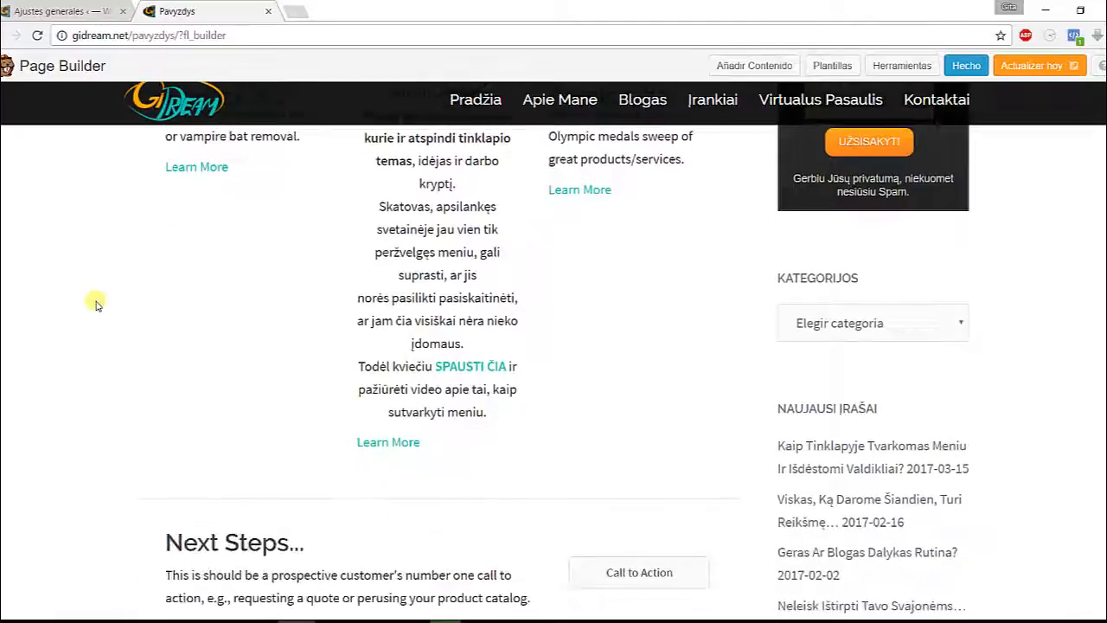
Delete the "Product / Service #1" module and the empty column it leaves, confirming the deletion
scroll(91, 302, "up", 5)
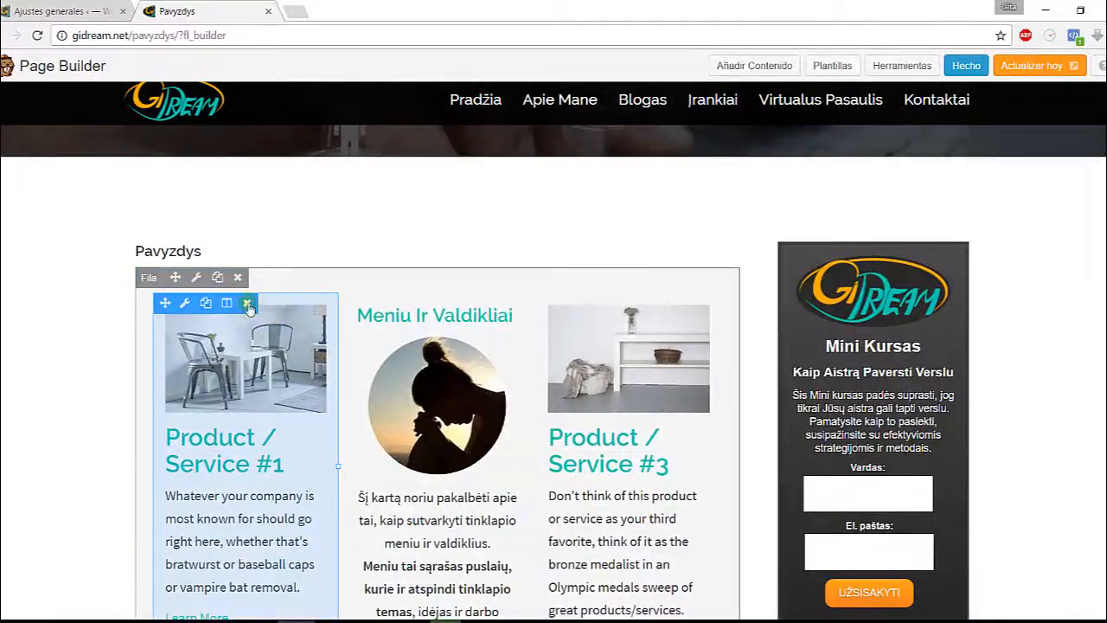
left_click(246, 303)
left_click(618, 144)
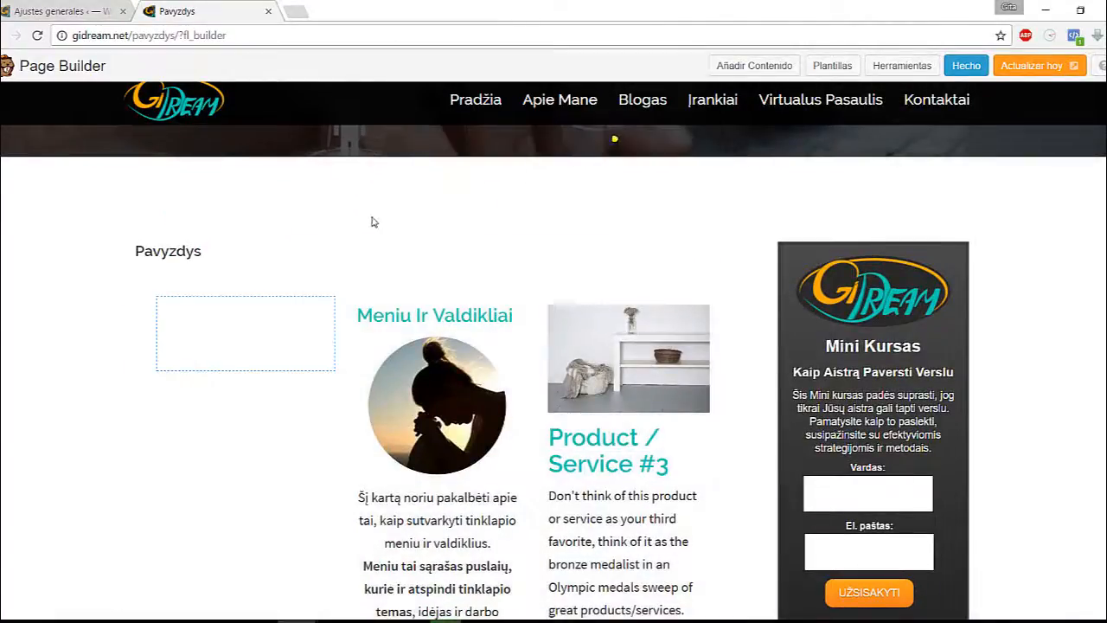
left_click(205, 309)
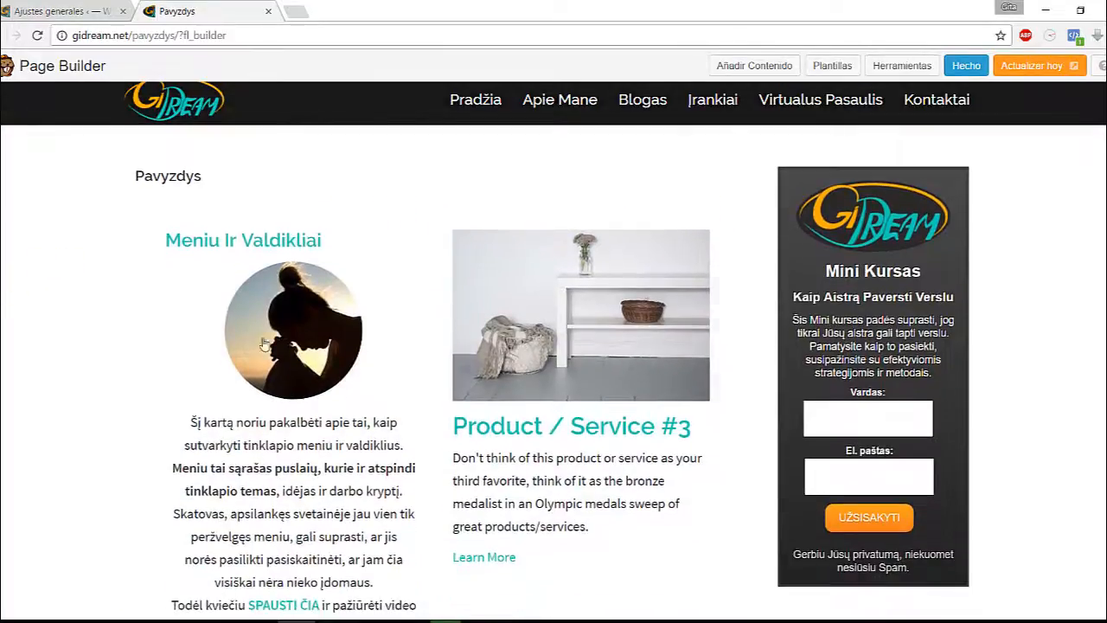
Delete the Product / Service #3 module and the empty column it occupied beside the Meniu Ir Valdikliai callout
scroll(112, 366, "down", 2)
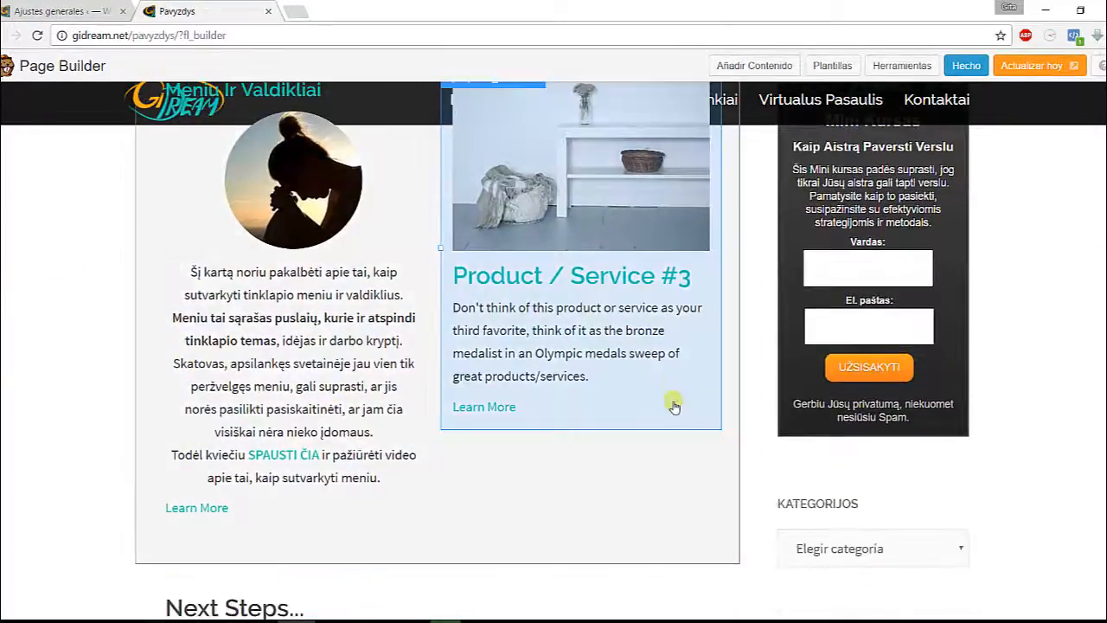
scroll(663, 417, "up", 1)
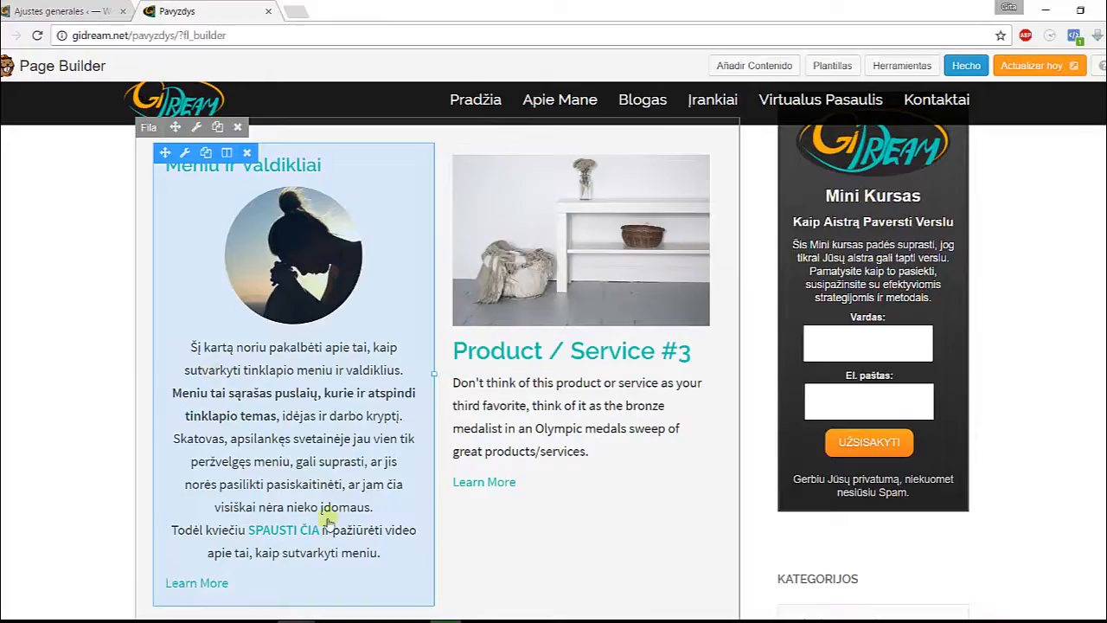
scroll(59, 424, "up", 2)
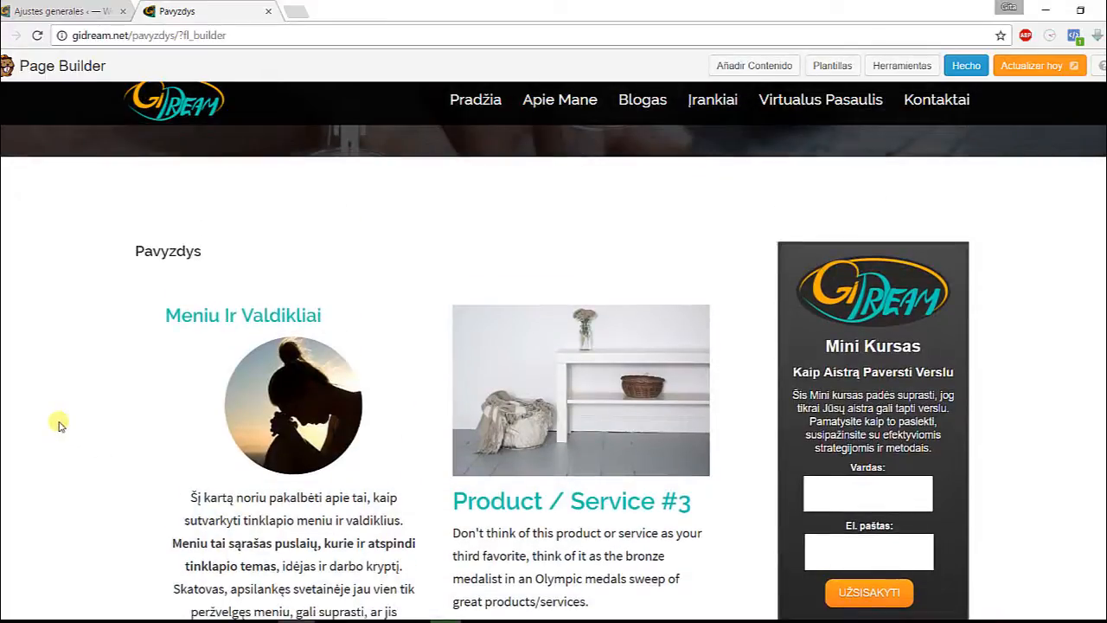
scroll(54, 390, "down", 3)
scroll(50, 383, "up", 2)
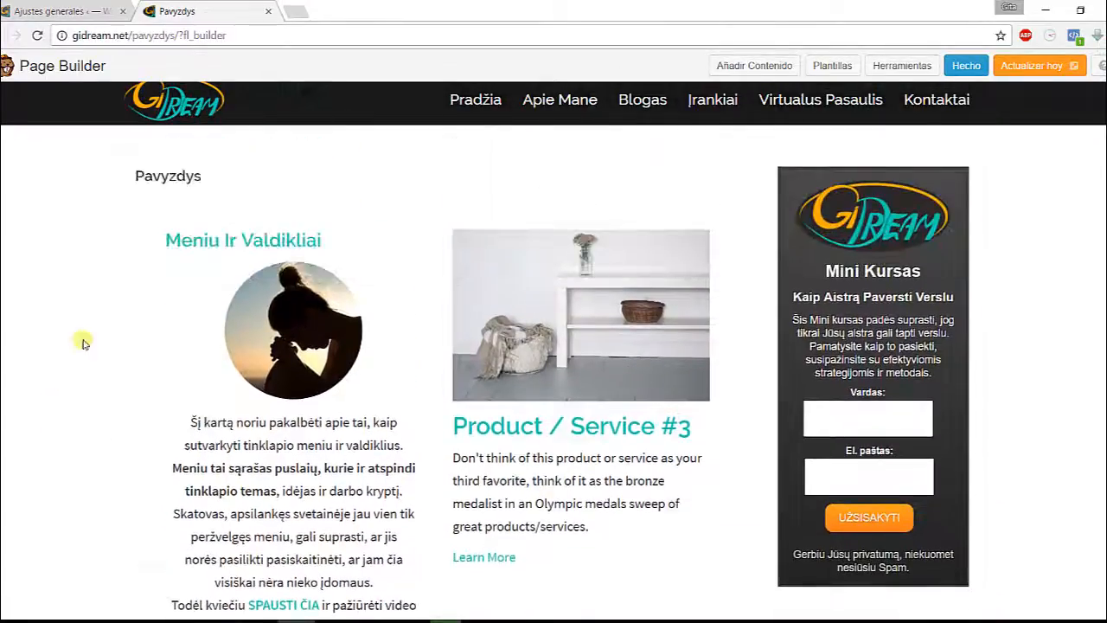
left_click(534, 229)
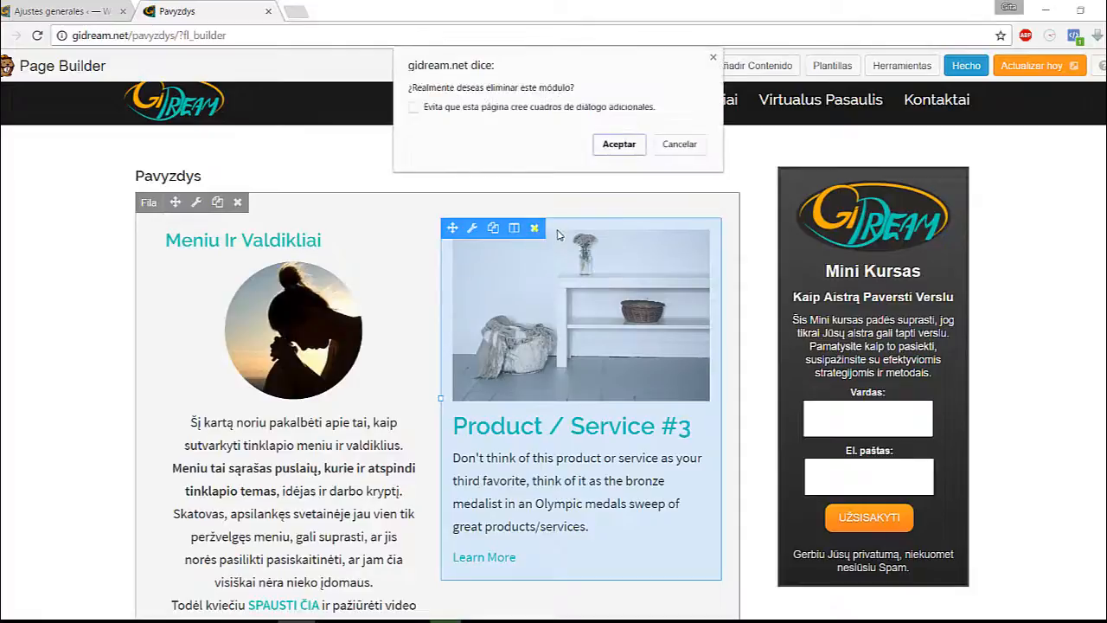
left_click(619, 144)
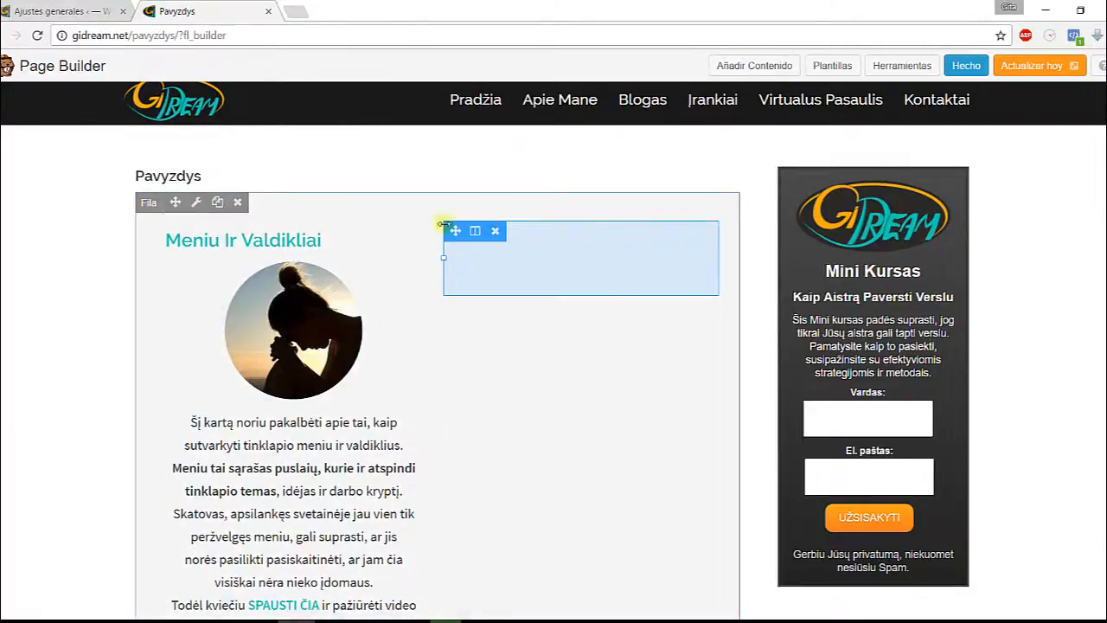
left_click(496, 232)
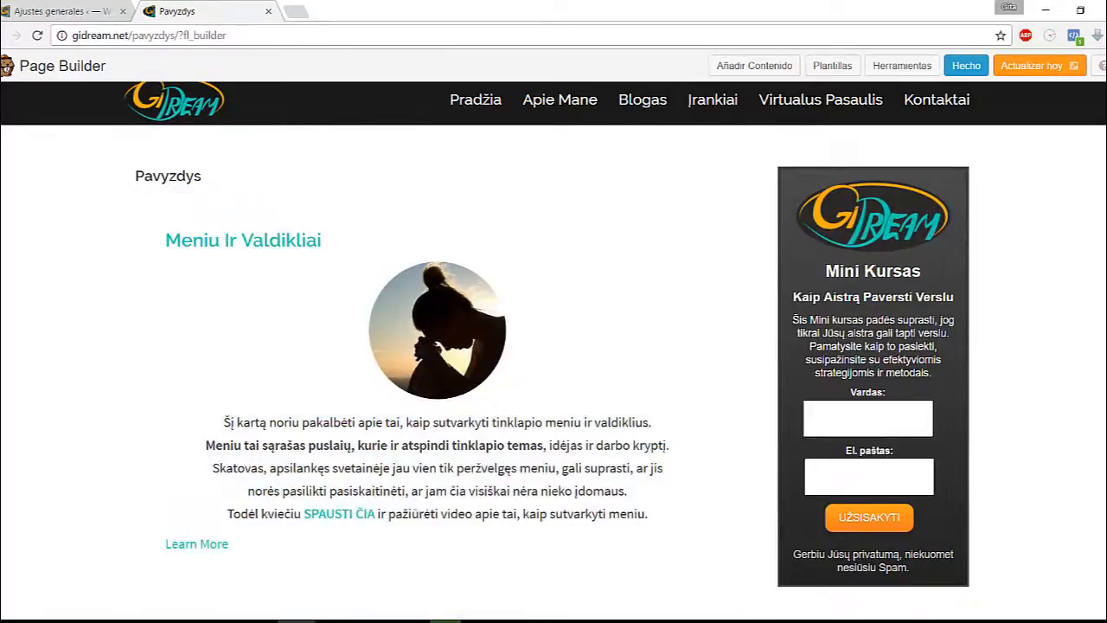
Review the page layout around the Meniu Ir Valdikliai callout and the content below it
scroll(554, 346, "down", 1)
scroll(554, 346, "up", 2)
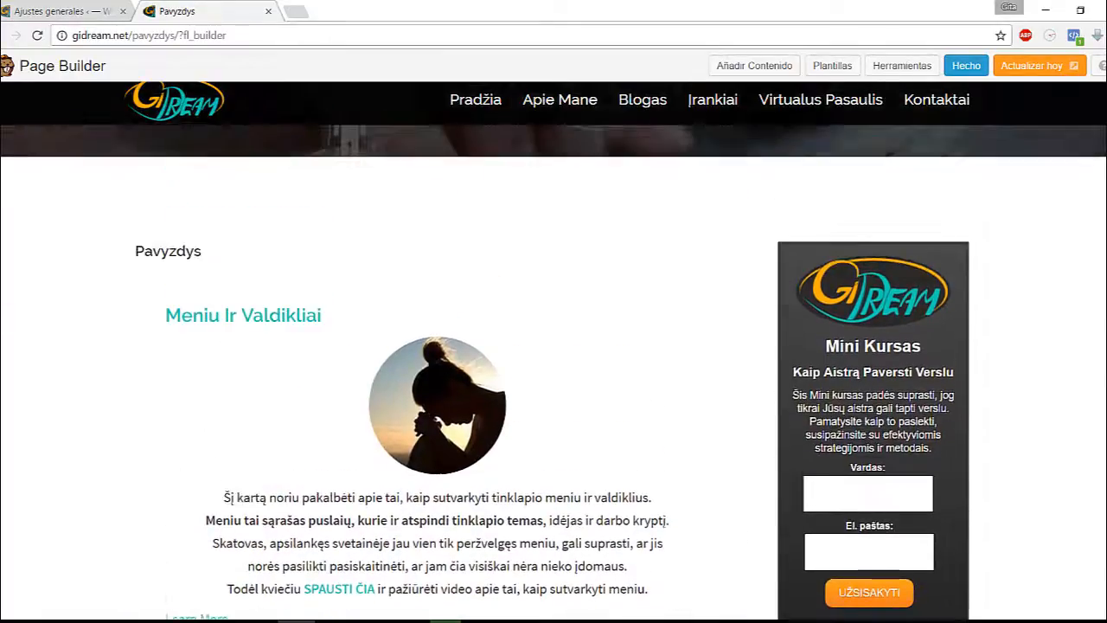
scroll(554, 346, "down", 1)
scroll(554, 346, "down", 1)
scroll(553, 346, "up", 2)
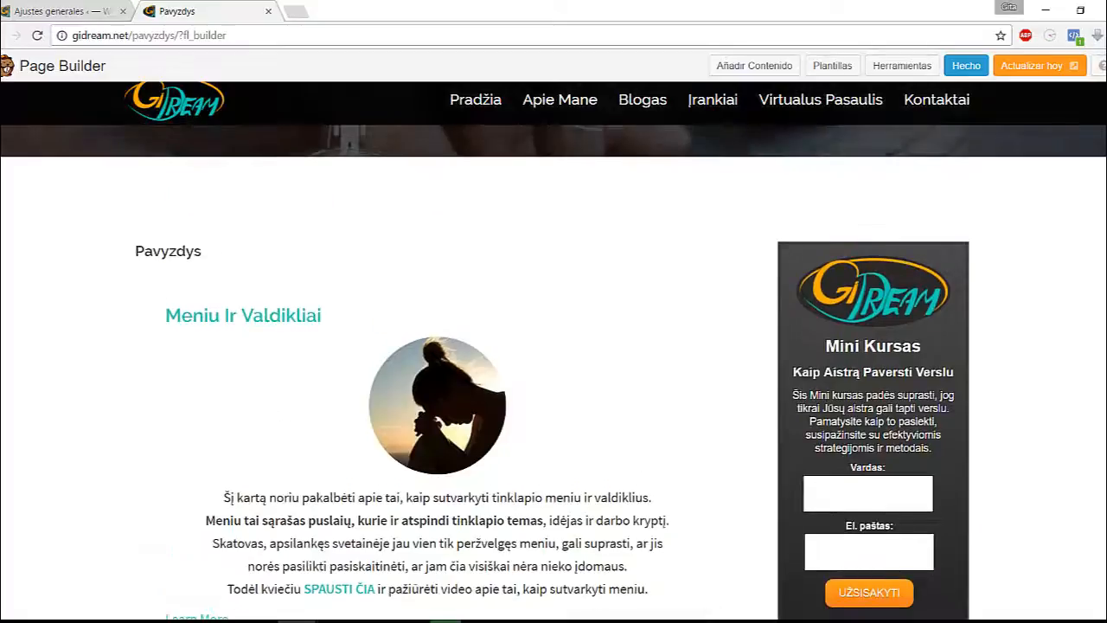
scroll(553, 346, "down", 1)
scroll(553, 346, "down", 1)
scroll(554, 346, "up", 2)
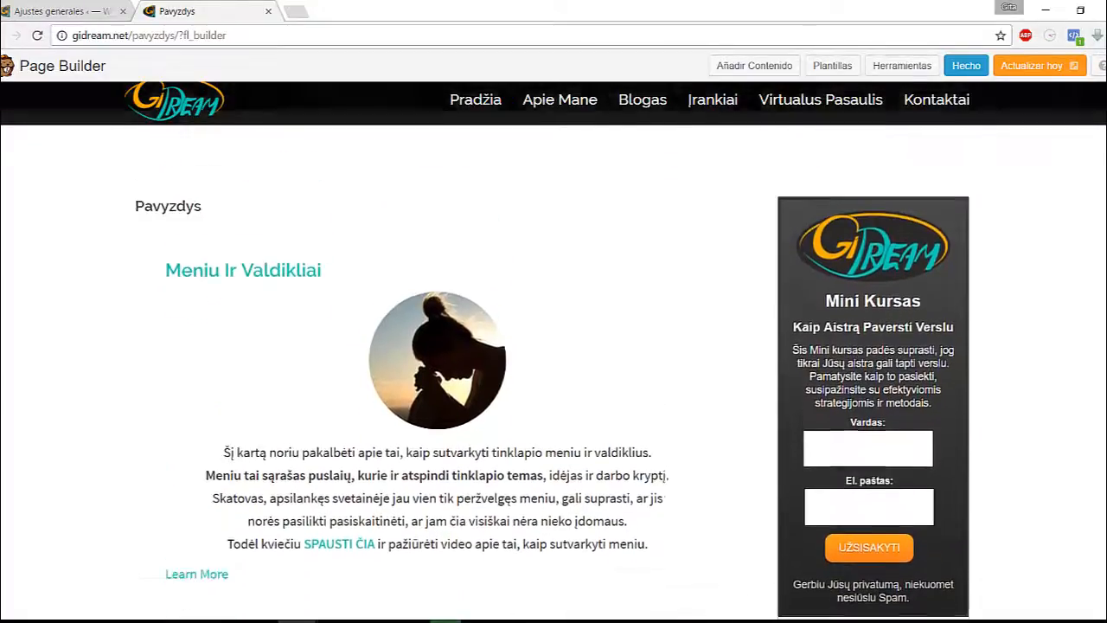
scroll(553, 346, "down", 2)
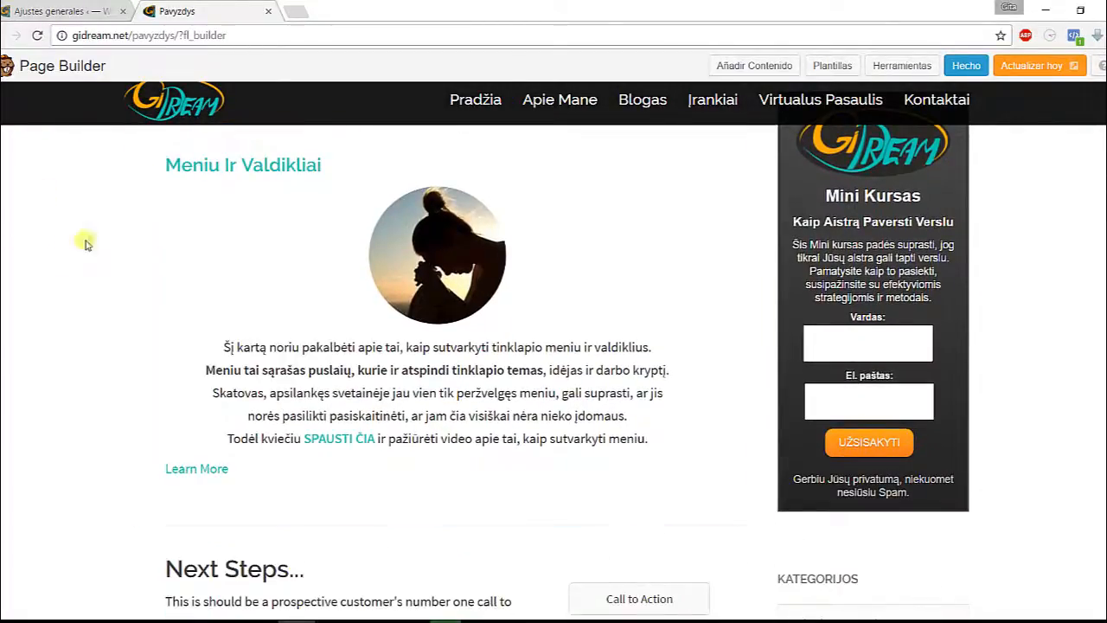
scroll(40, 257, "up", 1)
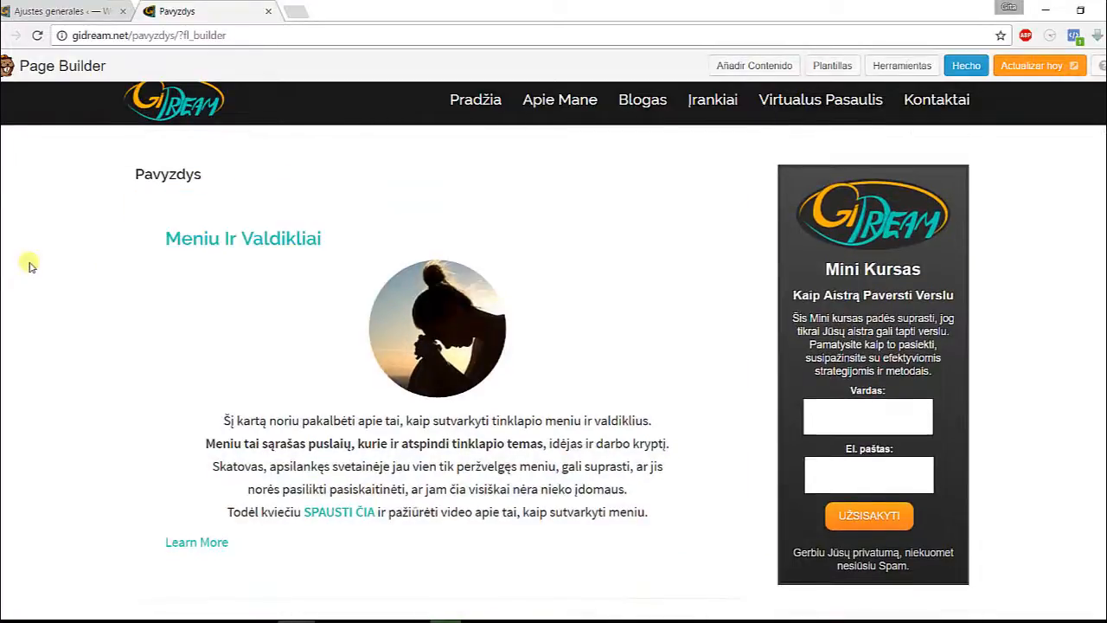
Delete the whole row containing the "Next Steps..." call to action below the callout
scroll(29, 265, "down", 2)
mouse_move(321, 371)
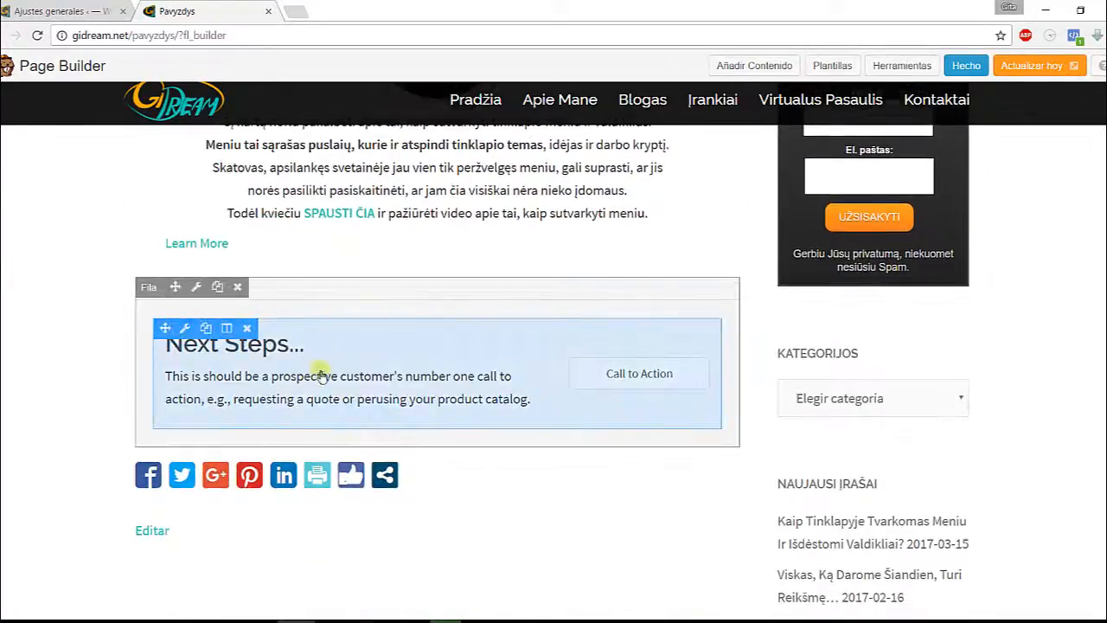
left_click(238, 288)
left_click(618, 145)
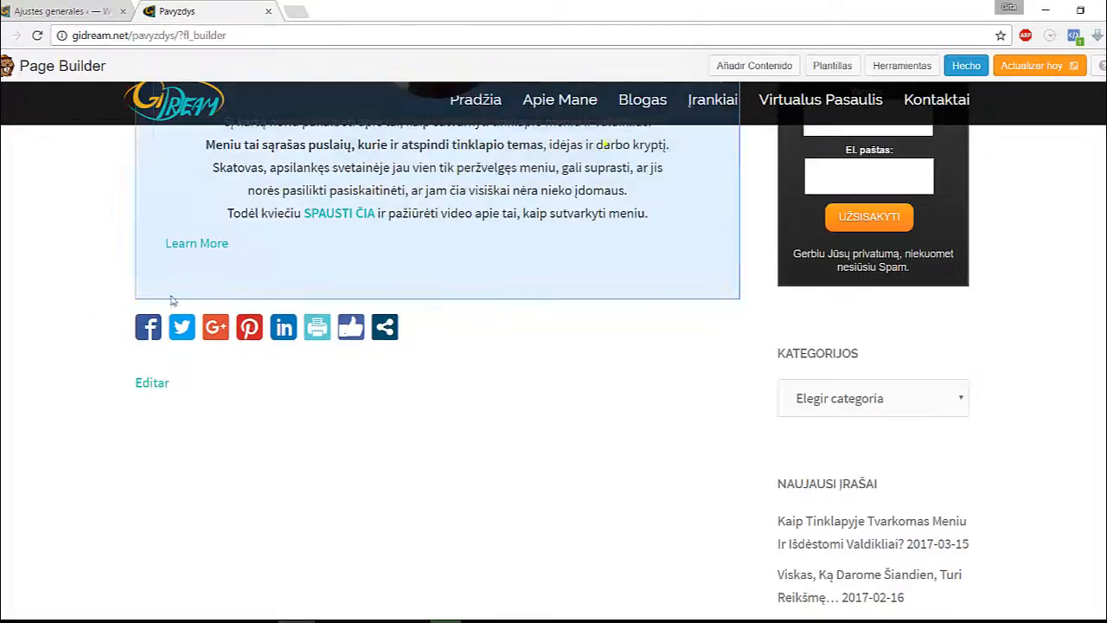
Duplicate the row containing the Meniu Ir Valdikliai callout and check the copy beneath the original
scroll(13, 363, "up", 5)
scroll(13, 364, "up", 1)
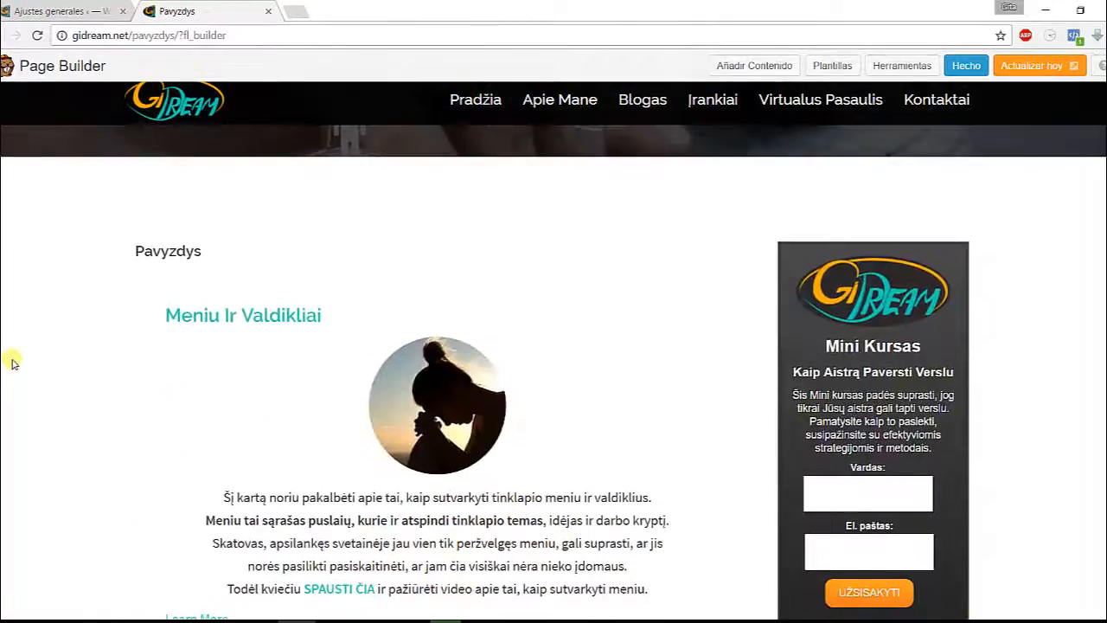
scroll(13, 363, "down", 2)
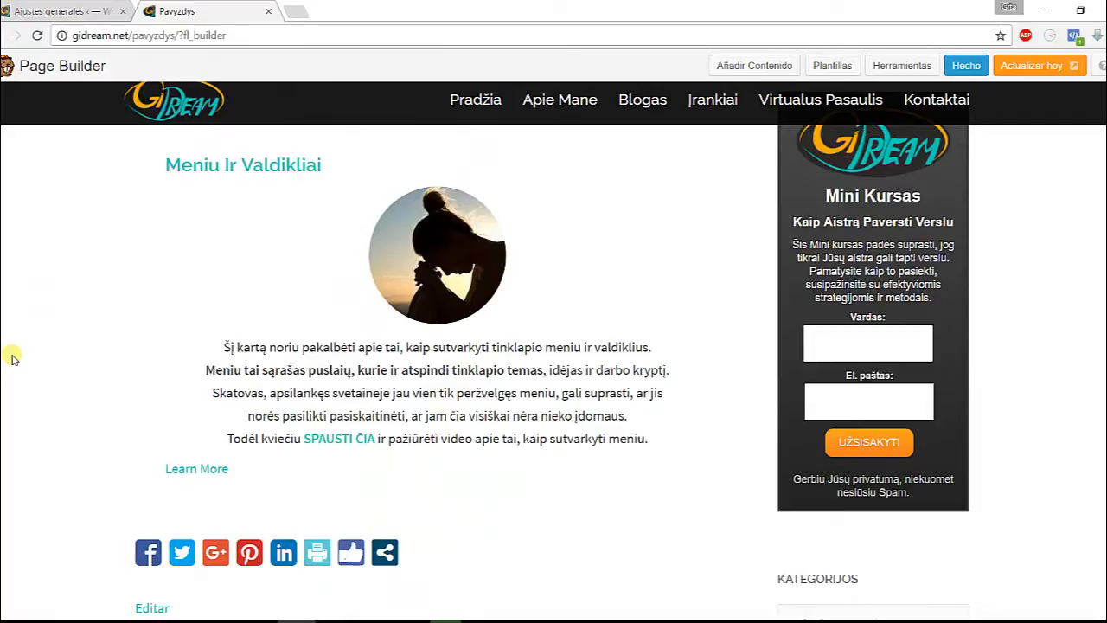
scroll(4, 346, "up", 2)
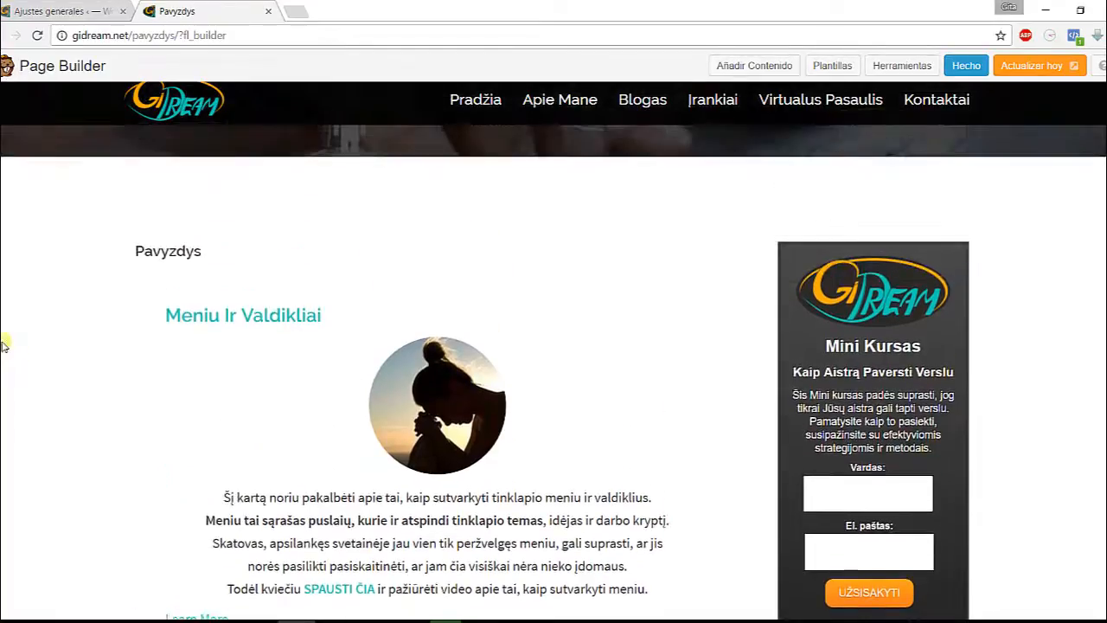
scroll(4, 343, "down", 1)
mouse_move(236, 229)
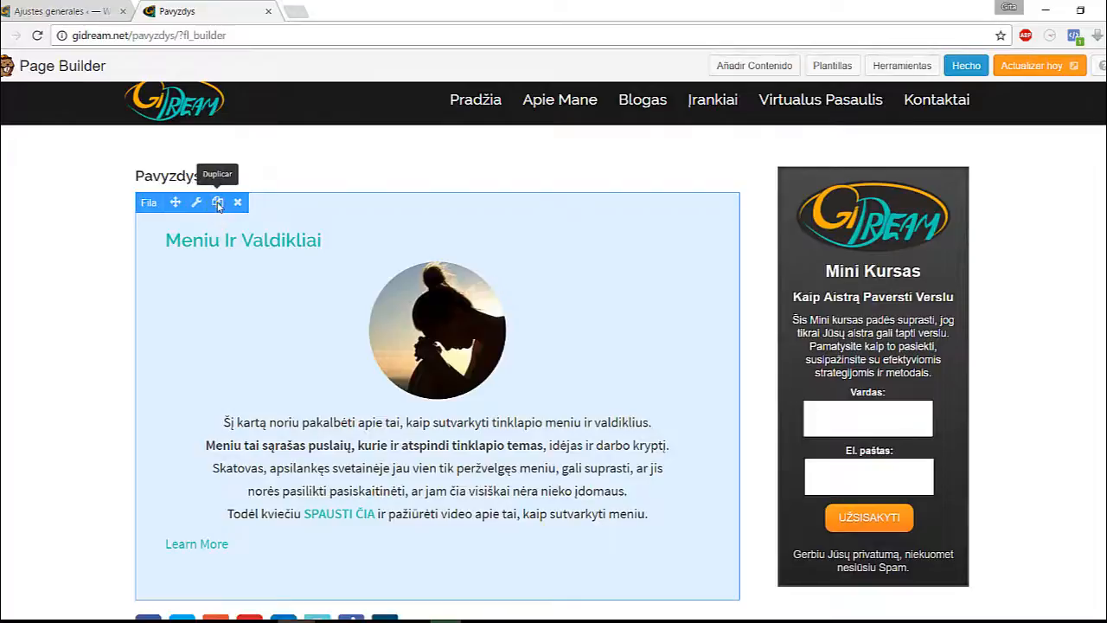
left_click(218, 208)
scroll(56, 288, "down", 1)
scroll(56, 288, "down", 4)
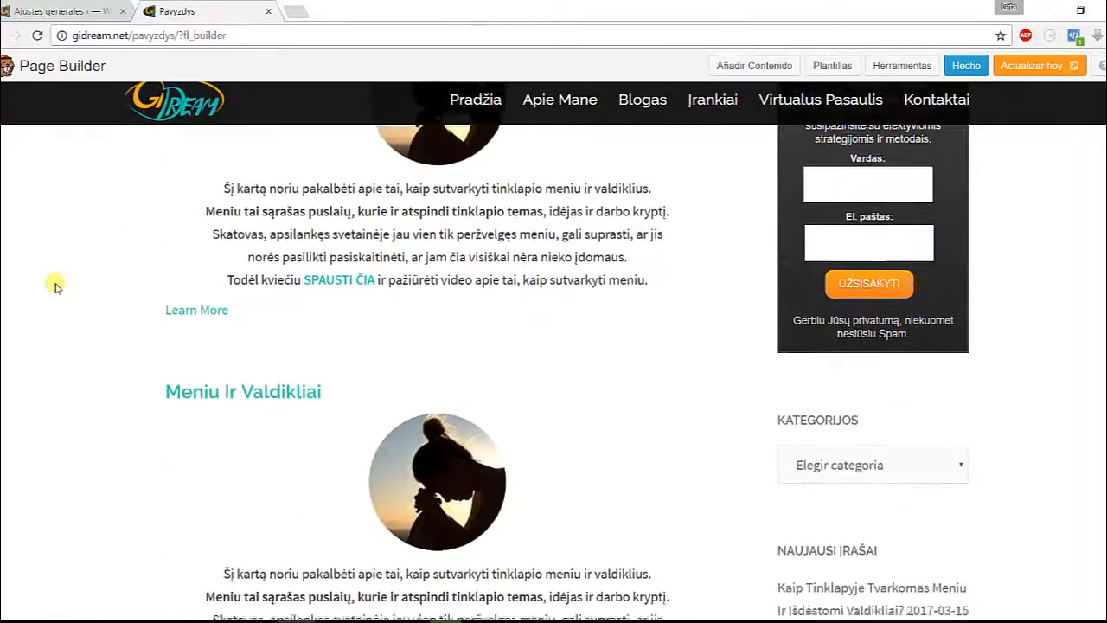
mouse_move(335, 349)
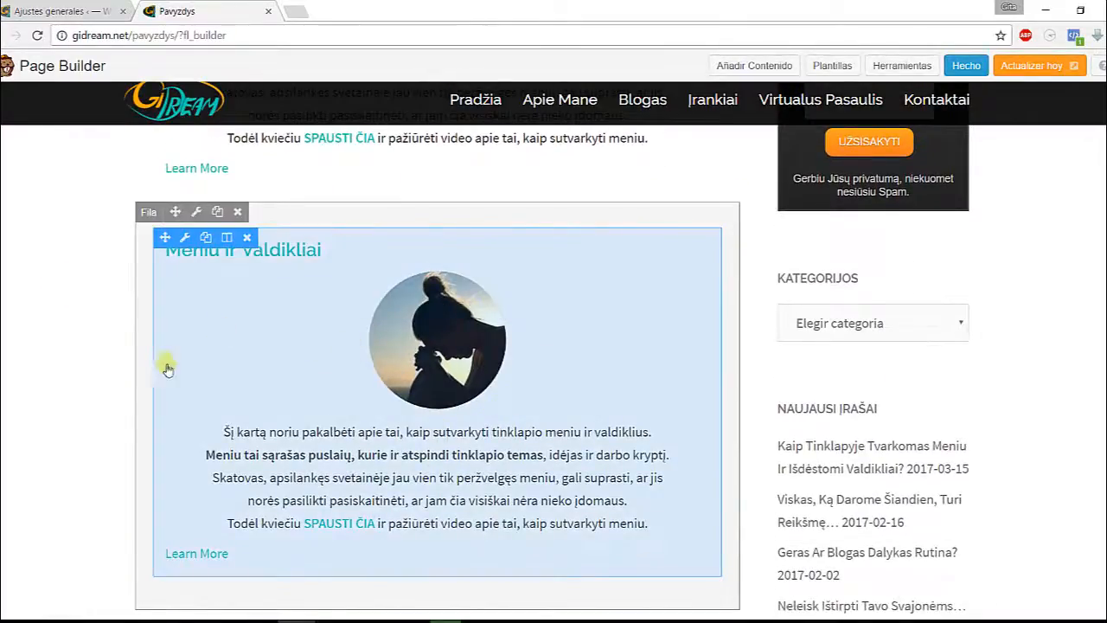
scroll(3, 349, "up", 6)
scroll(2, 349, "down", 9)
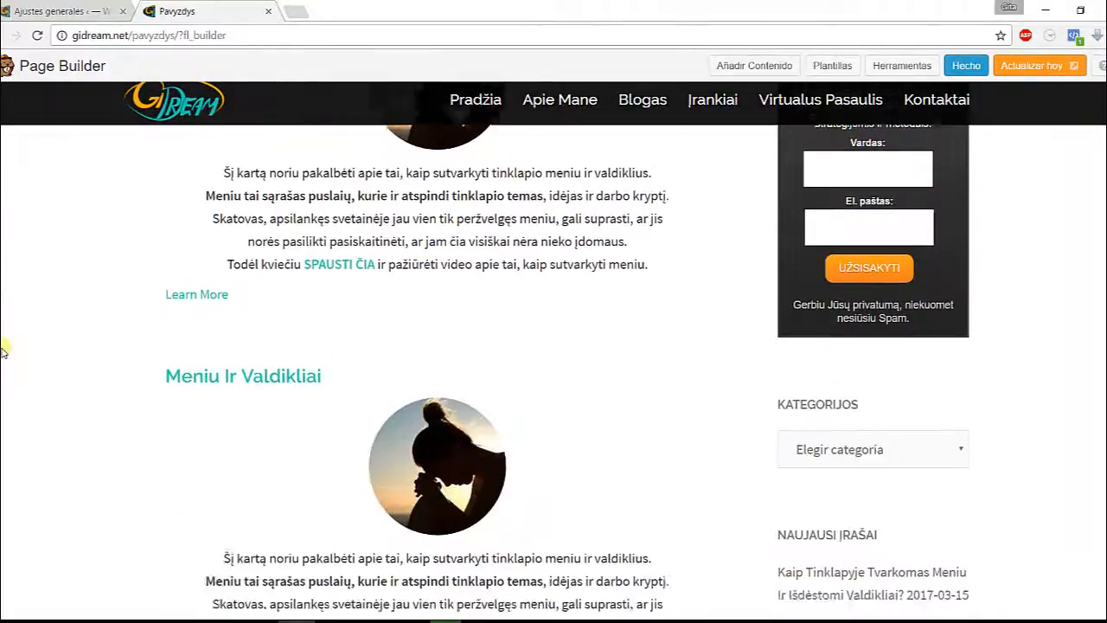
Retitle the duplicated callout "hhhhhhhhhh" and delete the beginning of its text up to "idėjas ir darbo kryptį"
mouse_move(154, 217)
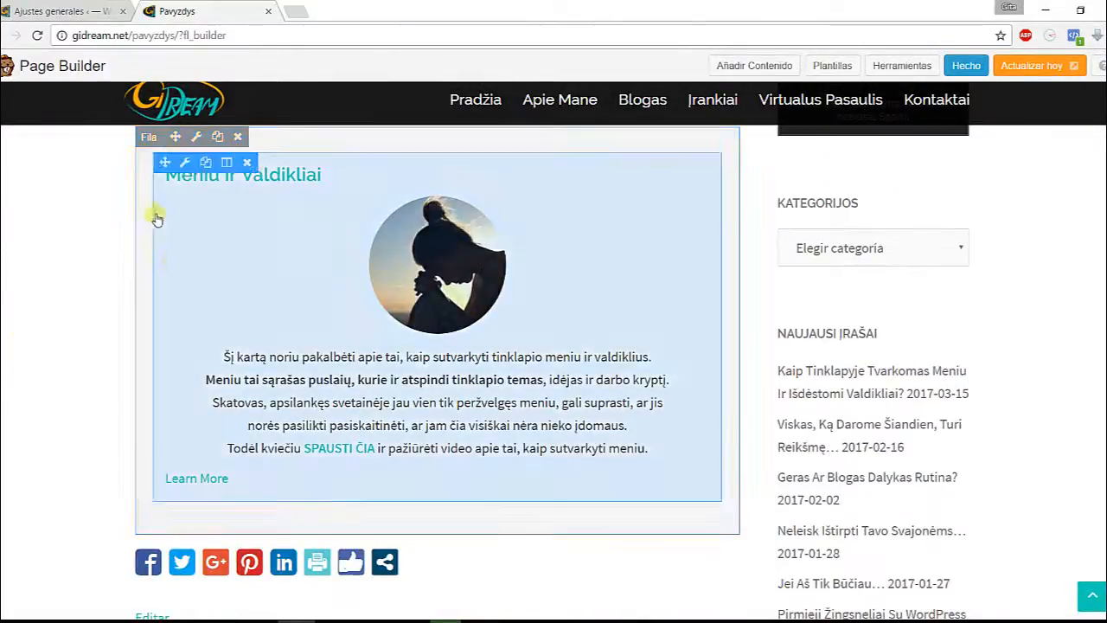
left_click(185, 162)
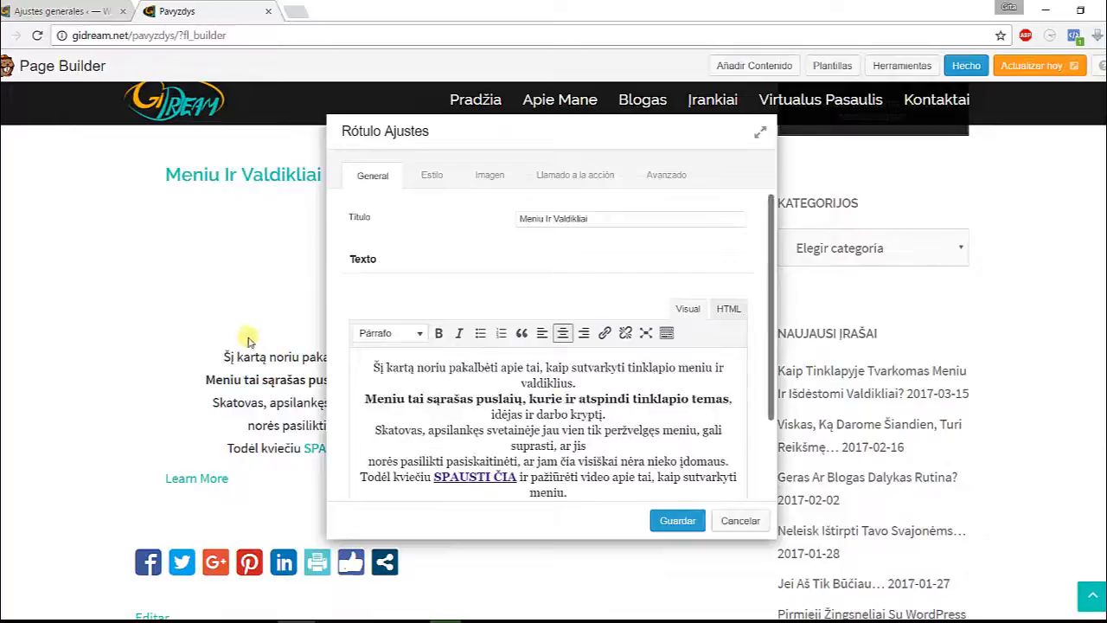
left_click_drag(588, 219, 510, 221)
key("BackSpace")
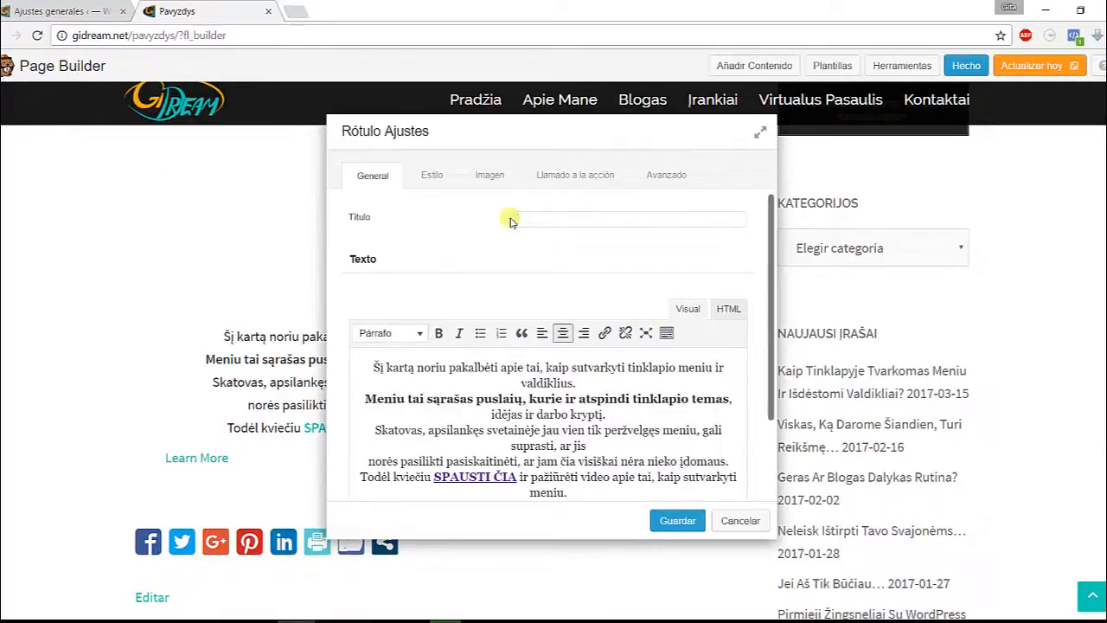
type("hhhhhhhhhh")
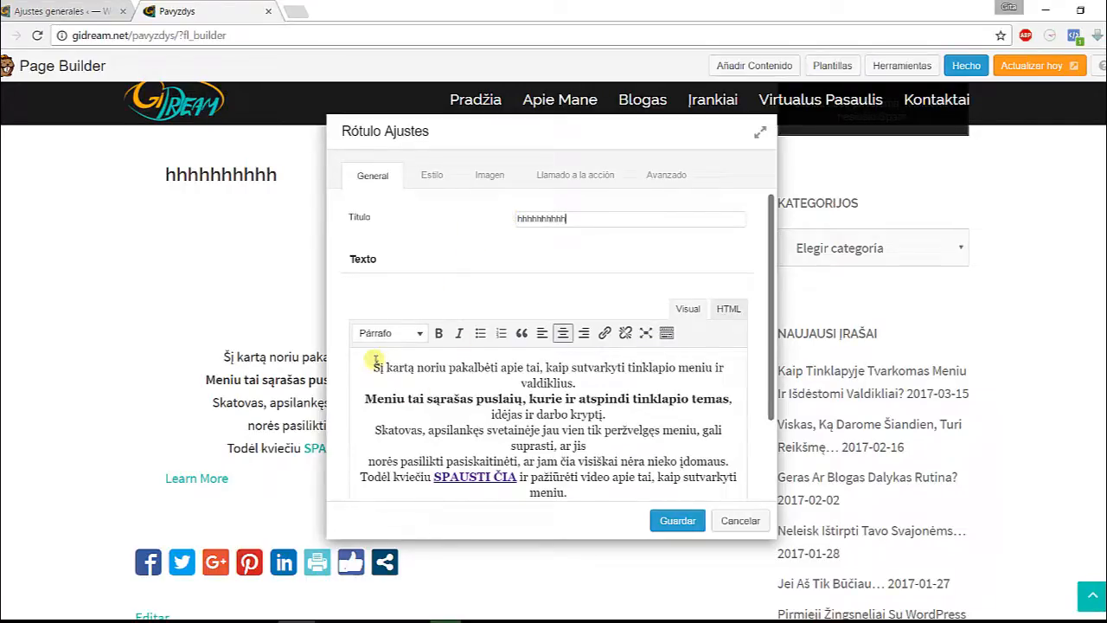
left_click_drag(373, 359, 475, 419)
key("BackSpace")
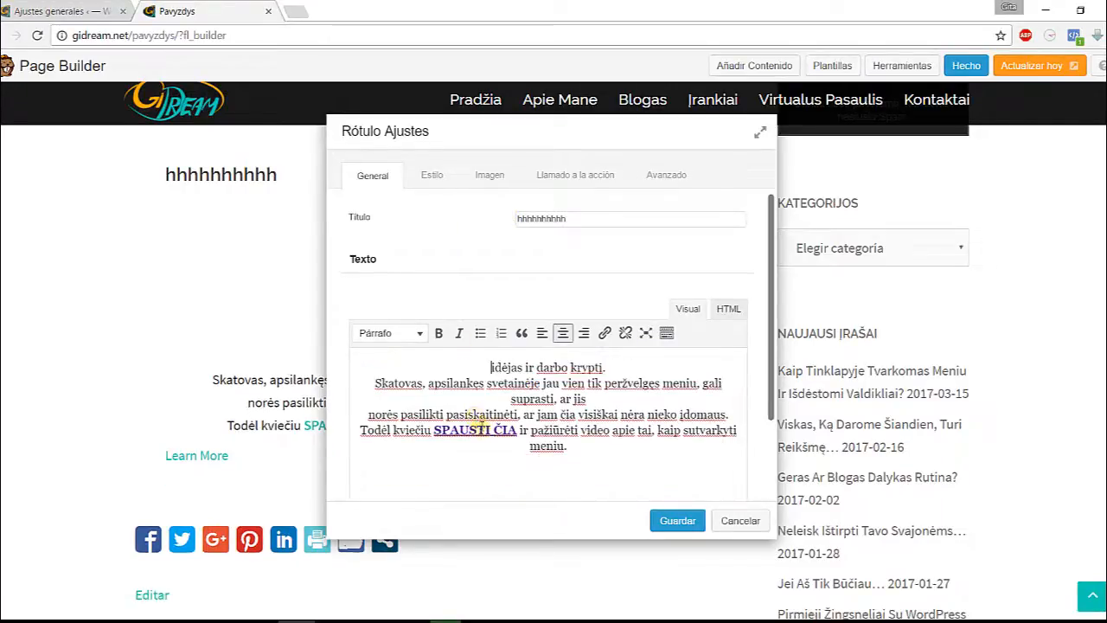
Replace the duplicated callout's image with the black-and-white photo of two smiling women from the media library
left_click(490, 175)
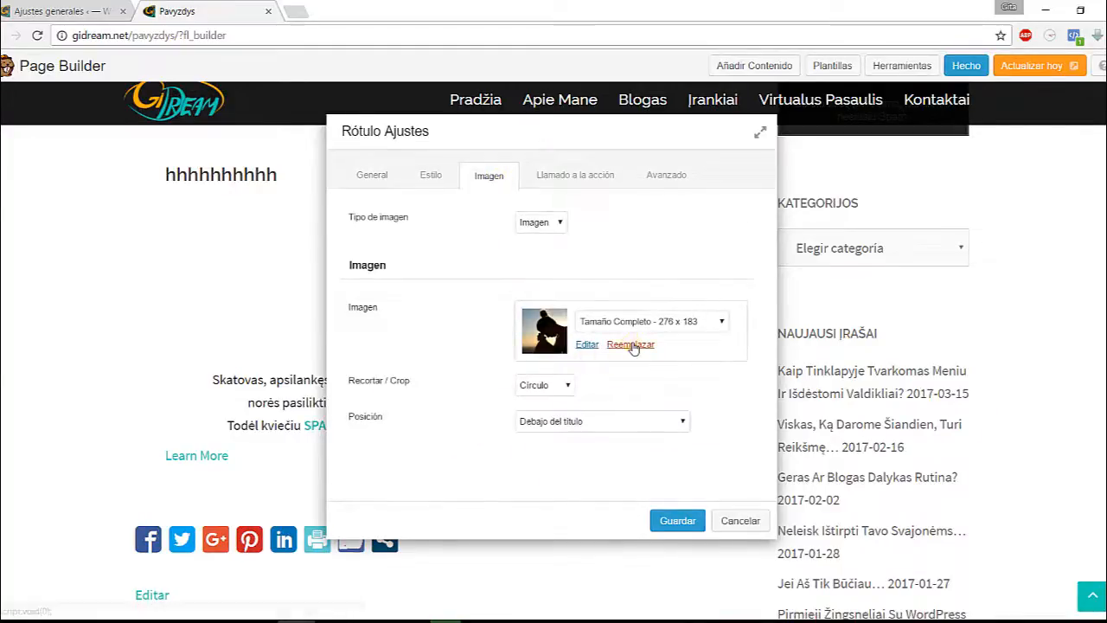
left_click(631, 344)
left_click(354, 330)
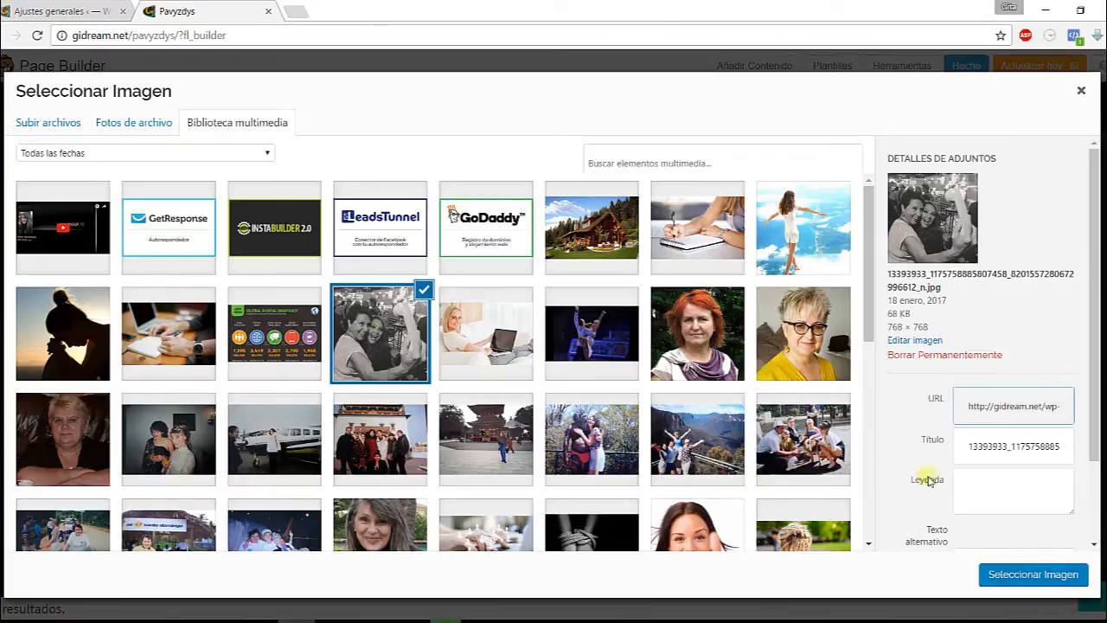
left_click(1038, 575)
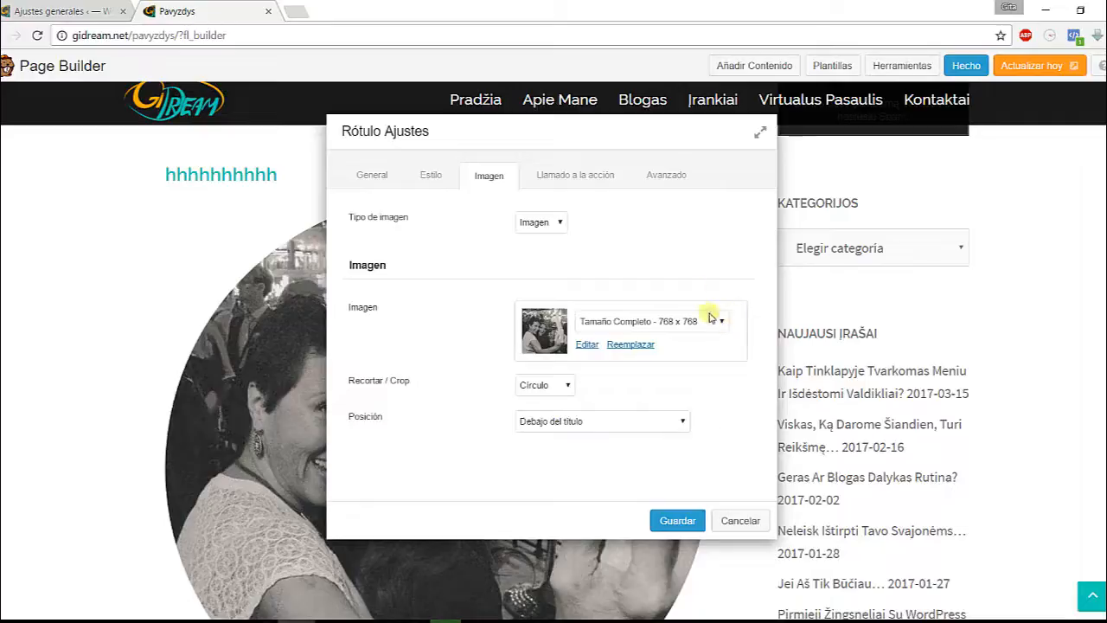
Set the duplicated callout's photo size to Medio - 300 x 300
mouse_move(600, 134)
left_mouse_down()
mouse_move(798, 156)
mouse_move(983, 155)
mouse_move(597, 138)
left_mouse_up()
left_click(773, 334)
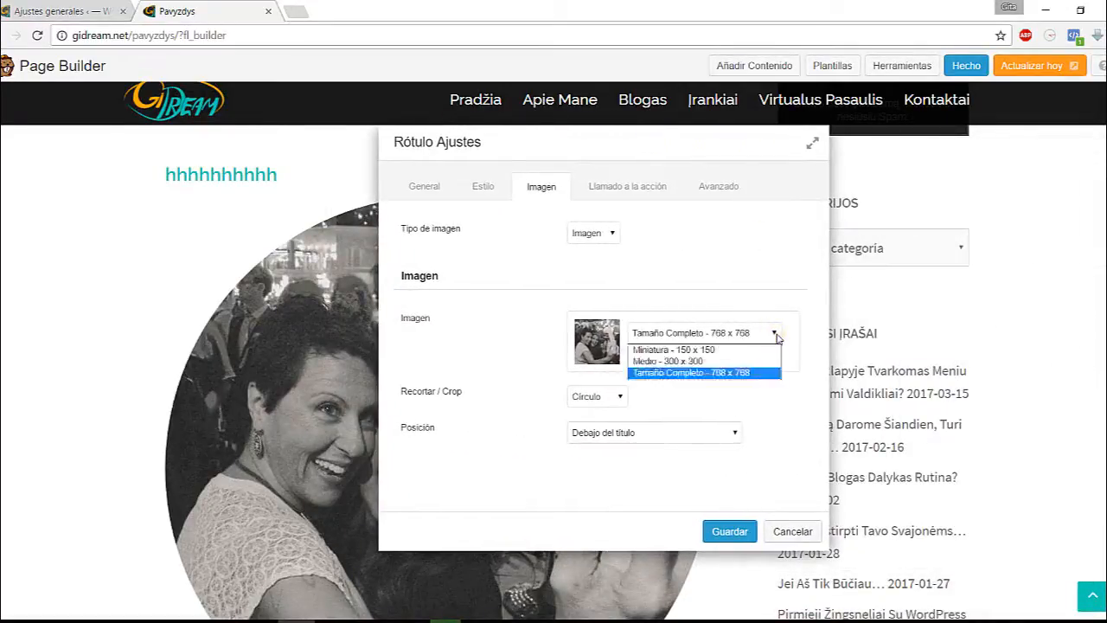
left_click(710, 362)
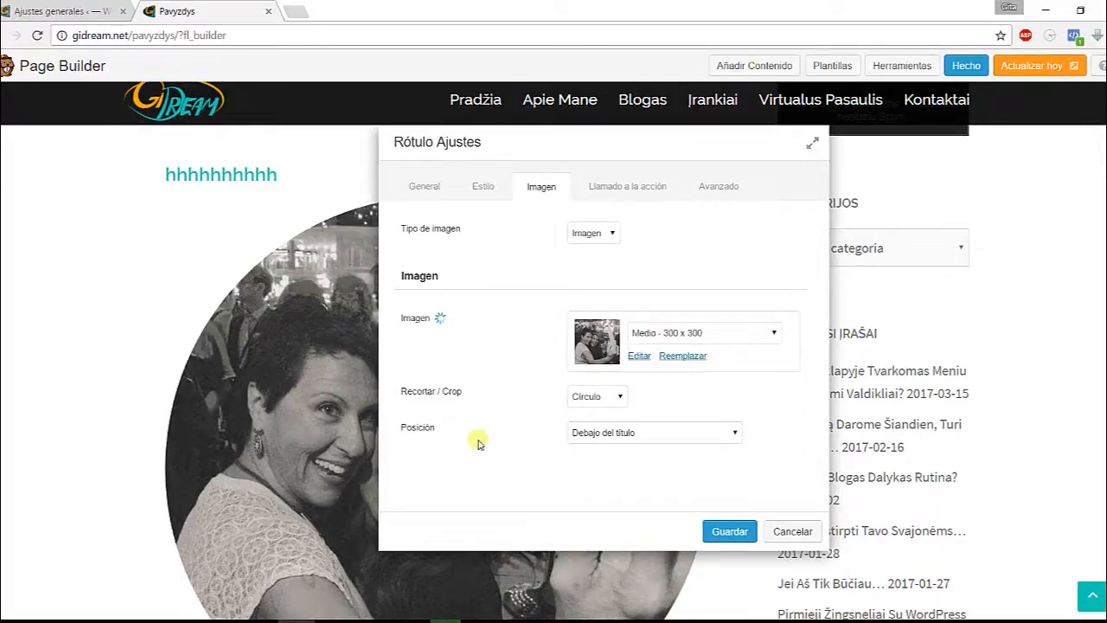
Set the duplicated callout's photo size to Miniatura - 150 x 150 and move the settings dialog aside to check the page
mouse_move(615, 151)
left_mouse_down()
mouse_move(827, 206)
mouse_move(912, 204)
mouse_move(608, 142)
left_mouse_up()
left_click(767, 324)
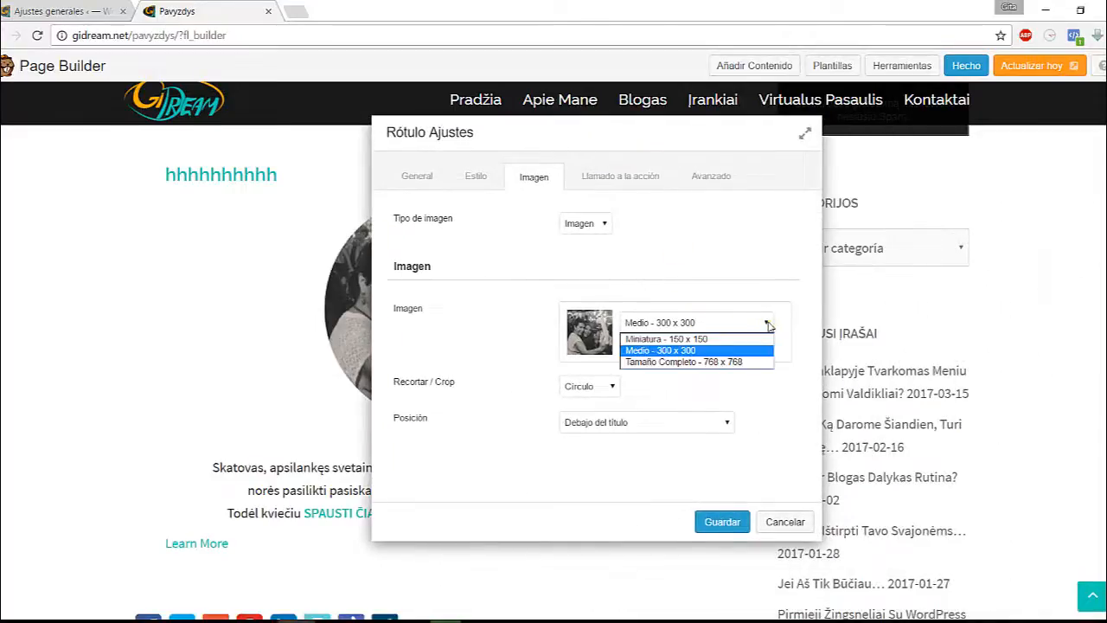
left_click(739, 340)
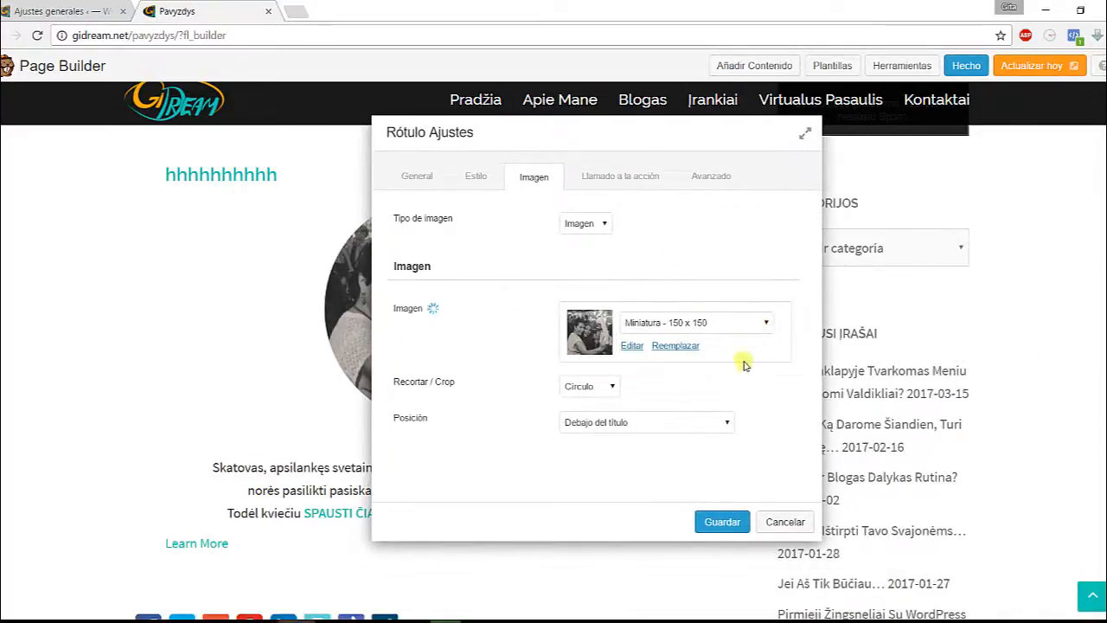
left_click_drag(576, 134, 793, 128)
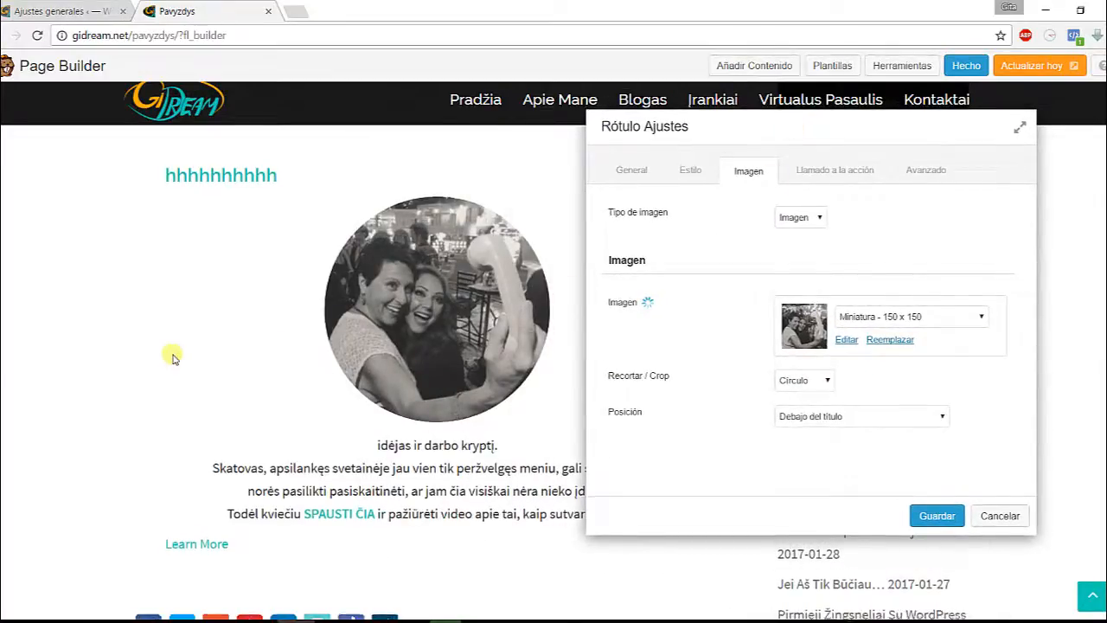
scroll(172, 358, "up", 6)
scroll(156, 333, "down", 5)
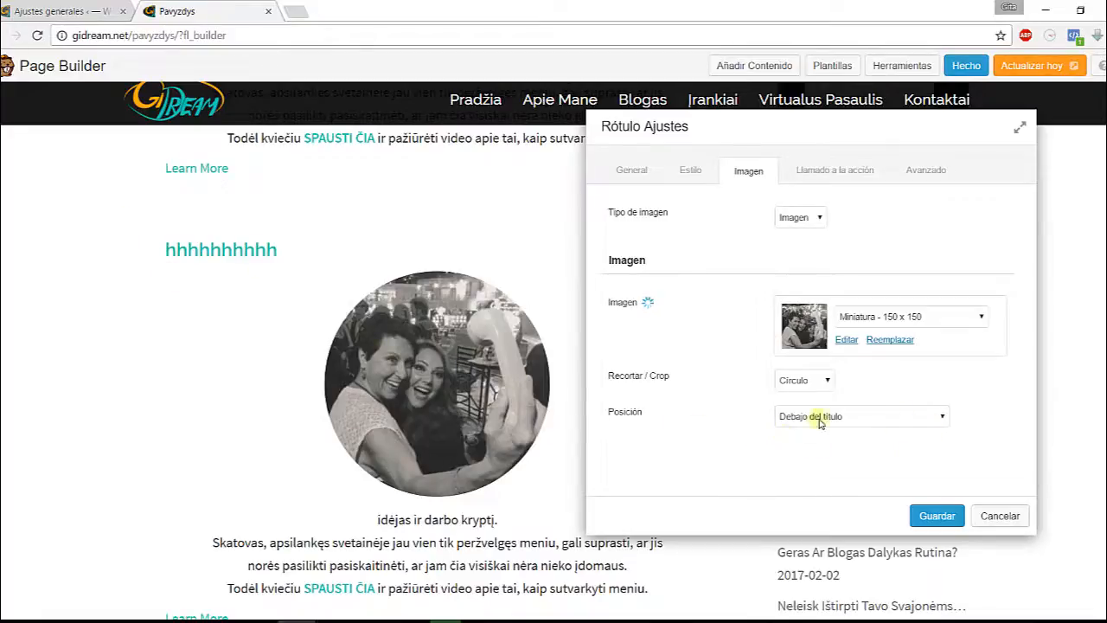
Position the duplicated callout's photo "A la derecha del texto y el encabezado" and save the callout settings
left_click(944, 418)
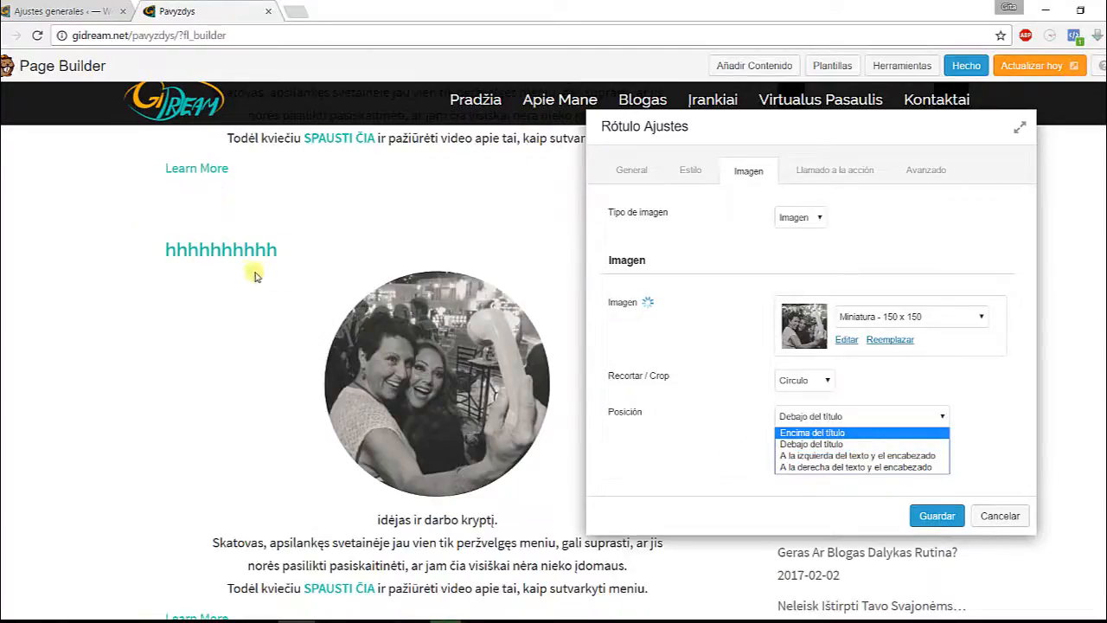
left_click(803, 467)
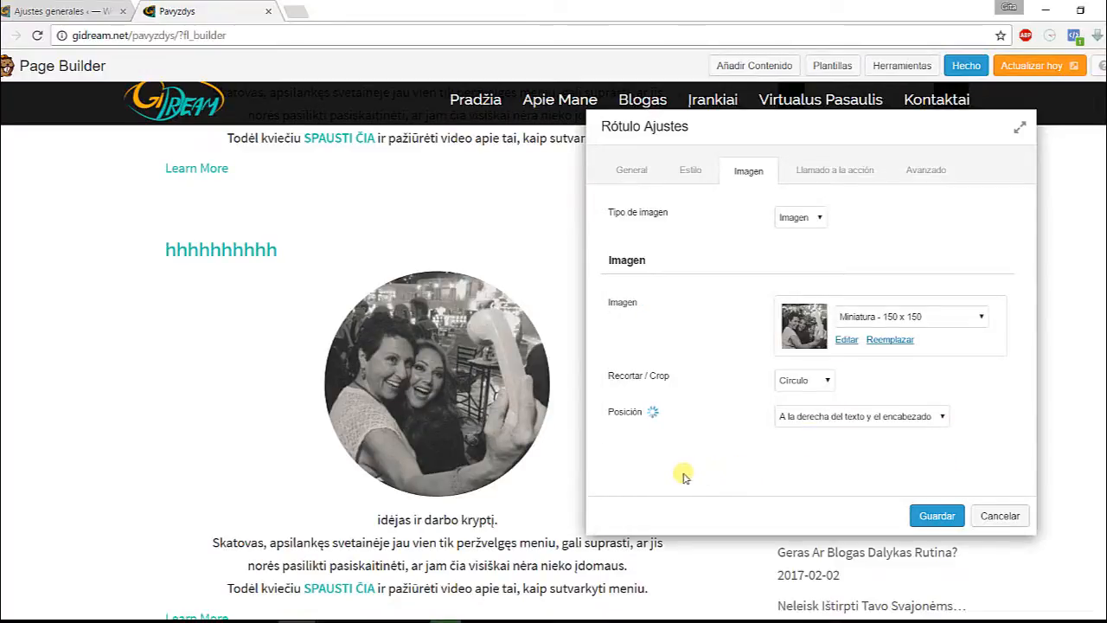
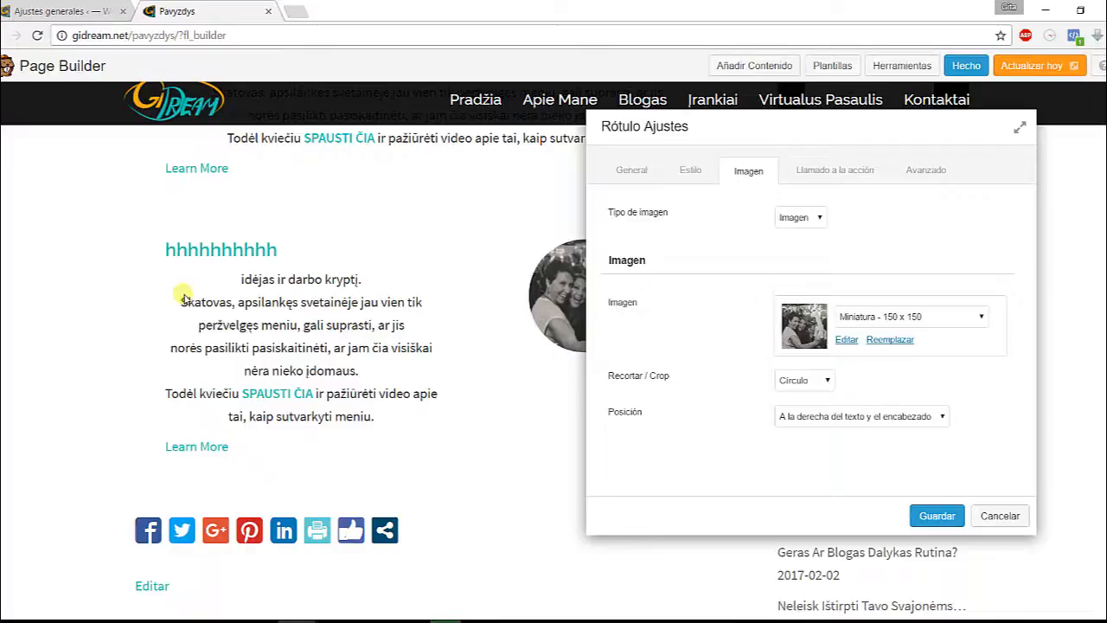
left_click_drag(766, 132, 634, 113)
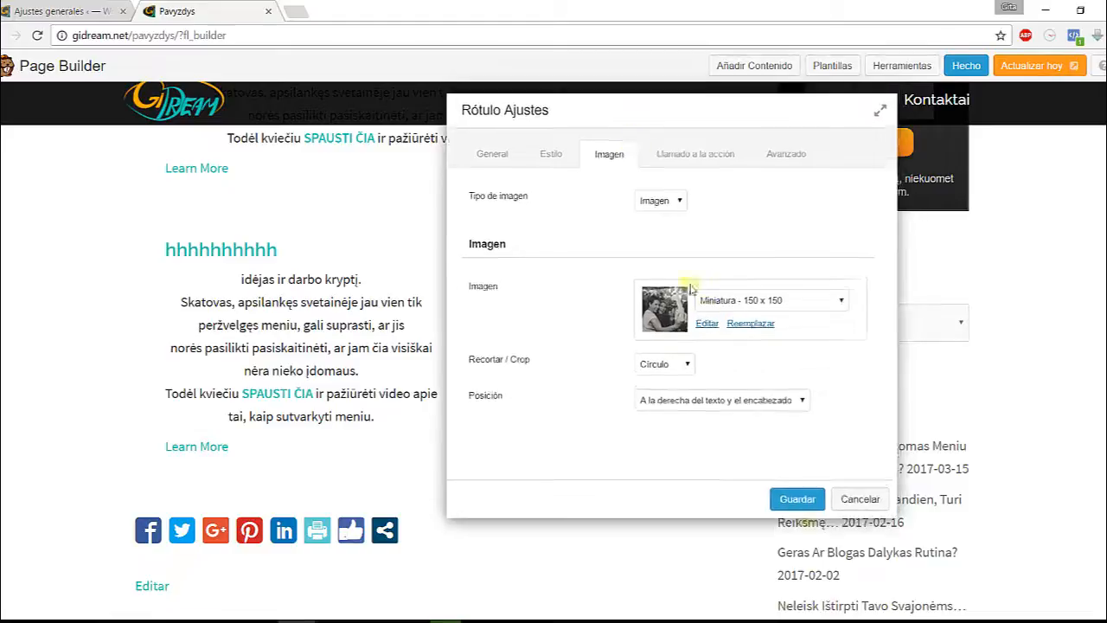
left_click(796, 500)
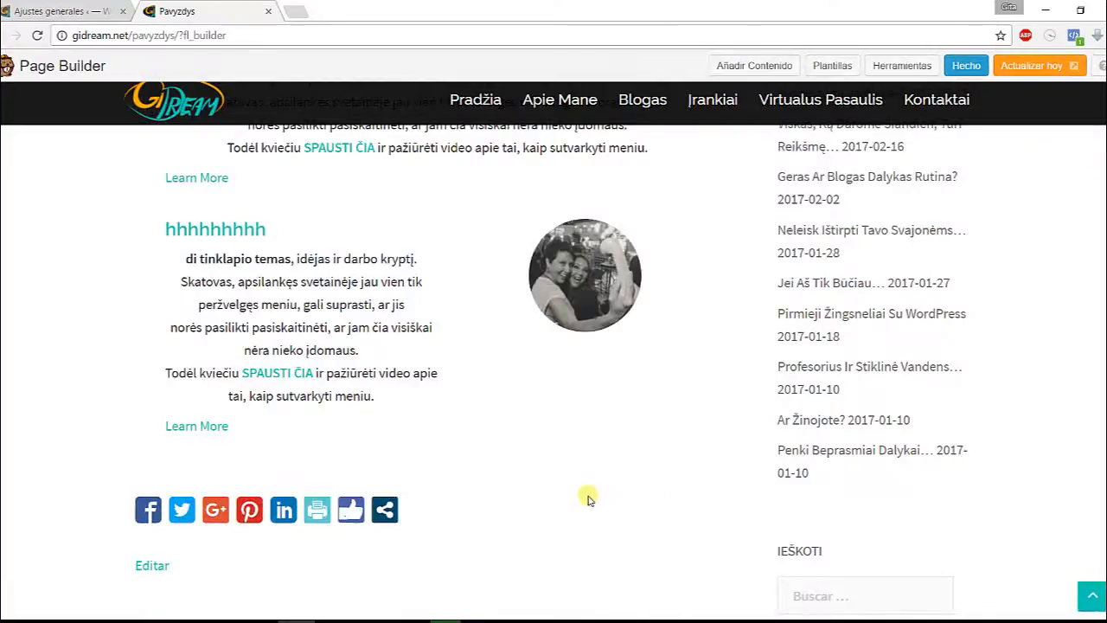
Delete the topmost "Meniu Ir Valdikliai" row directly under the Pavyzdys page title
scroll(13, 351, "up", 6)
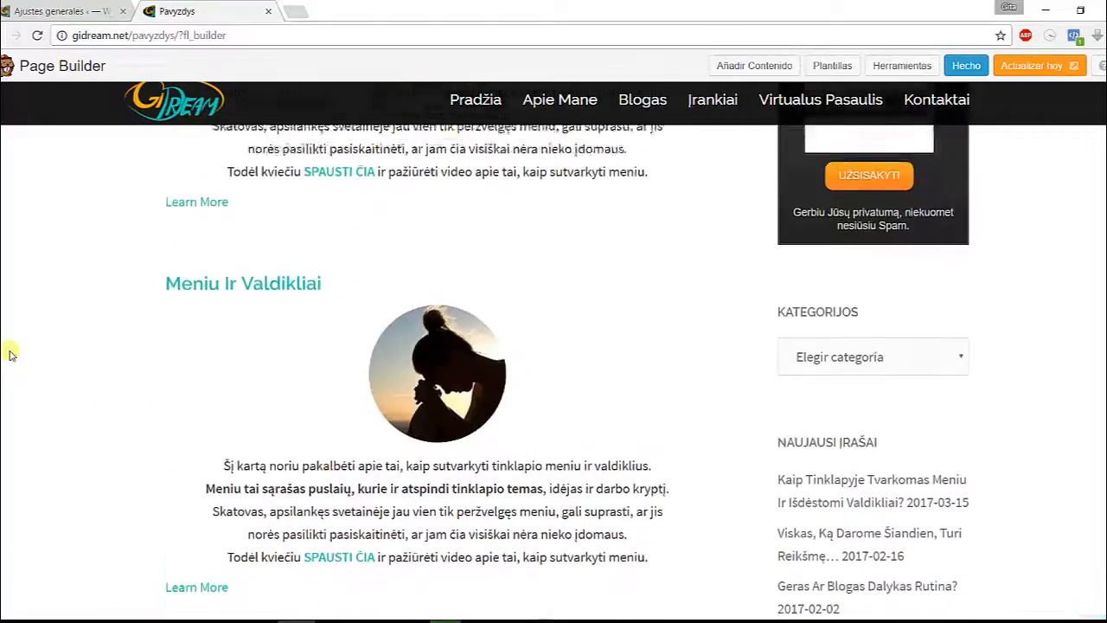
scroll(221, 370, "down", 8)
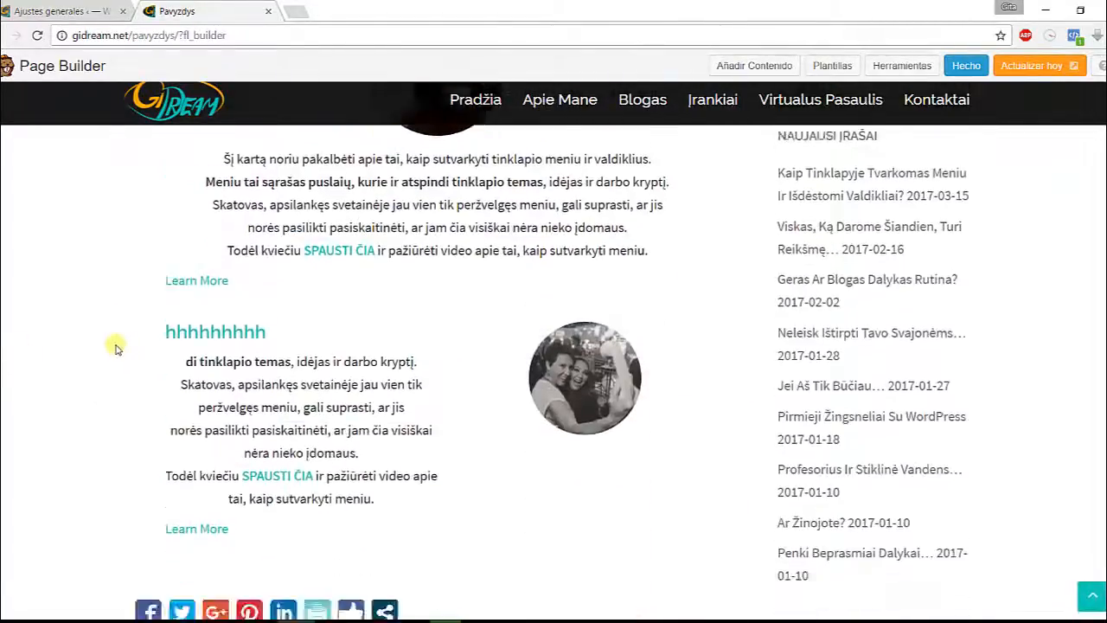
scroll(115, 346, "up", 9)
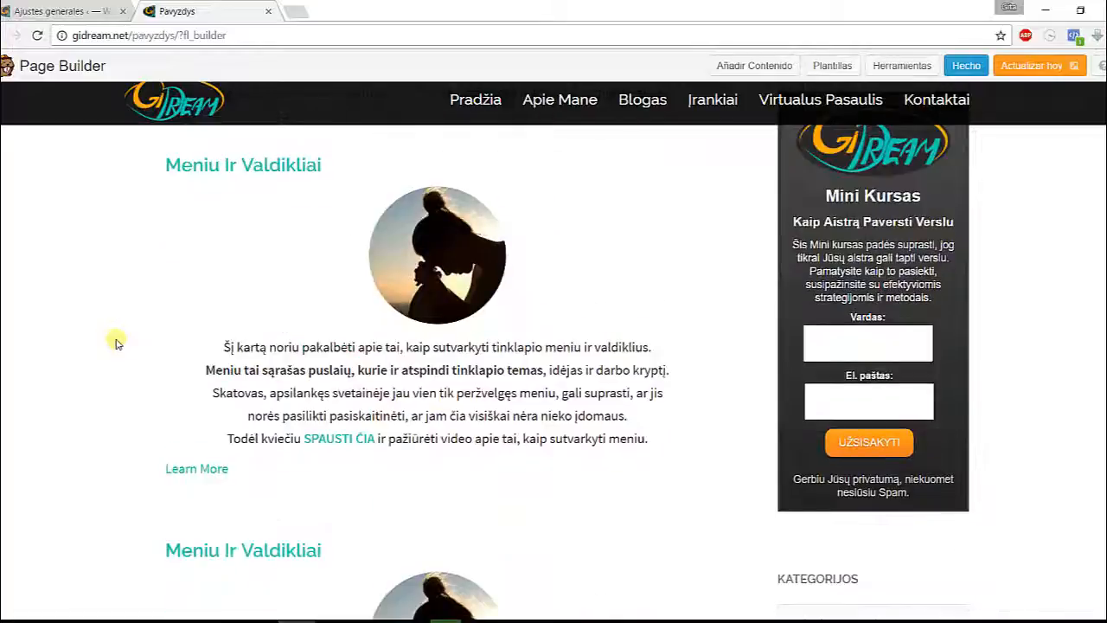
scroll(90, 332, "down", 3)
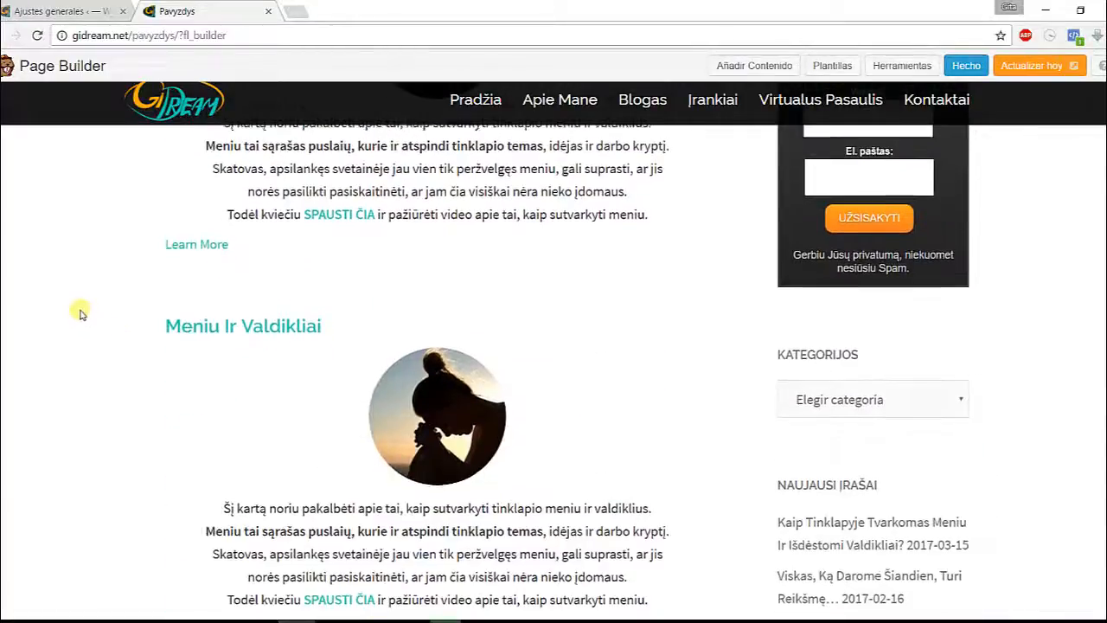
scroll(81, 327, "up", 3)
mouse_move(418, 235)
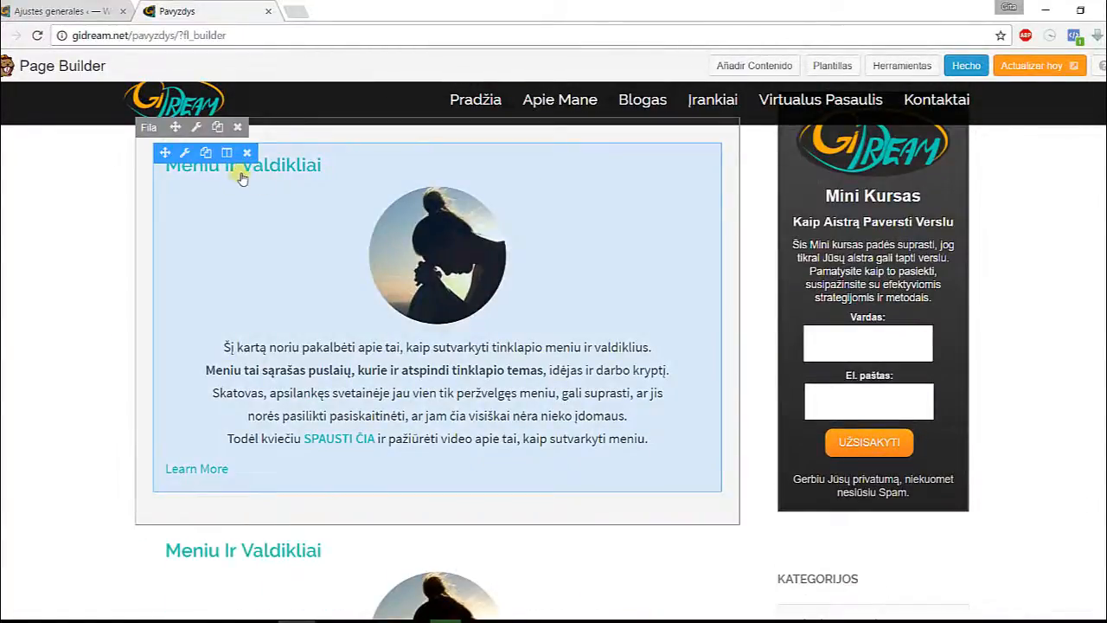
scroll(64, 262, "up", 2)
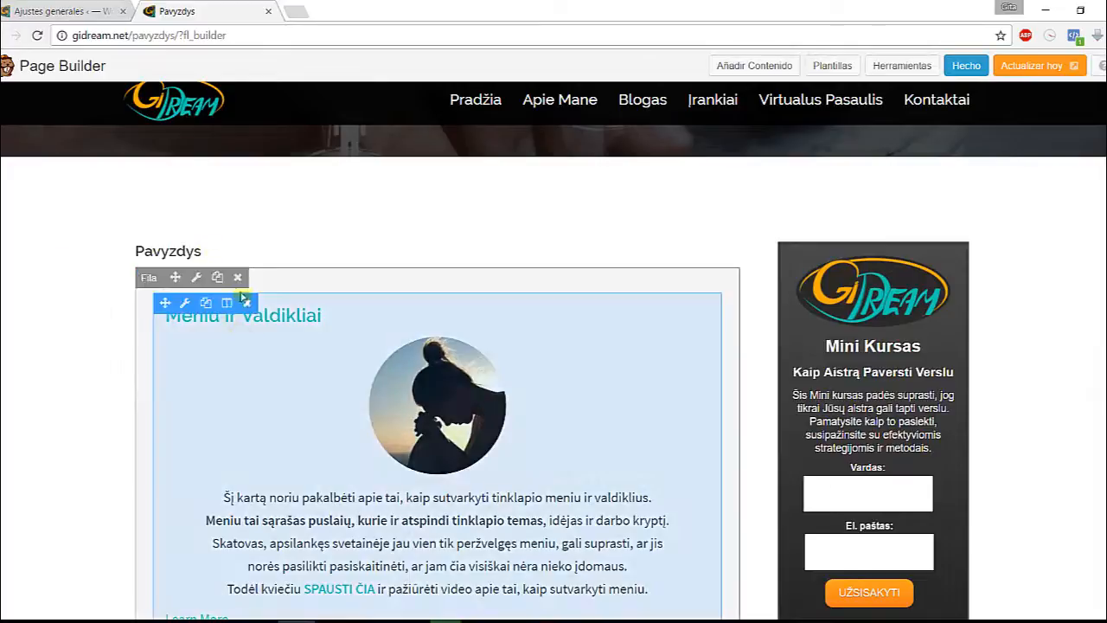
left_click(238, 277)
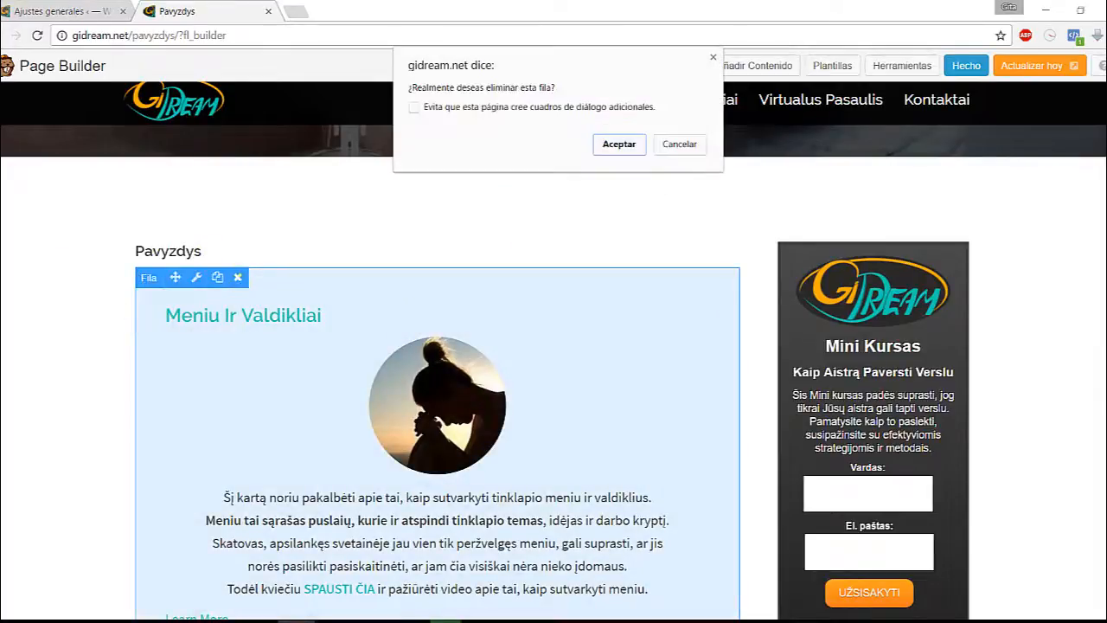
left_click(619, 145)
Add a basic Imagen module between the "Meniu Ir Valdikliai" callout and the "hhhhhhhhh" callout
scroll(29, 280, "down", 5)
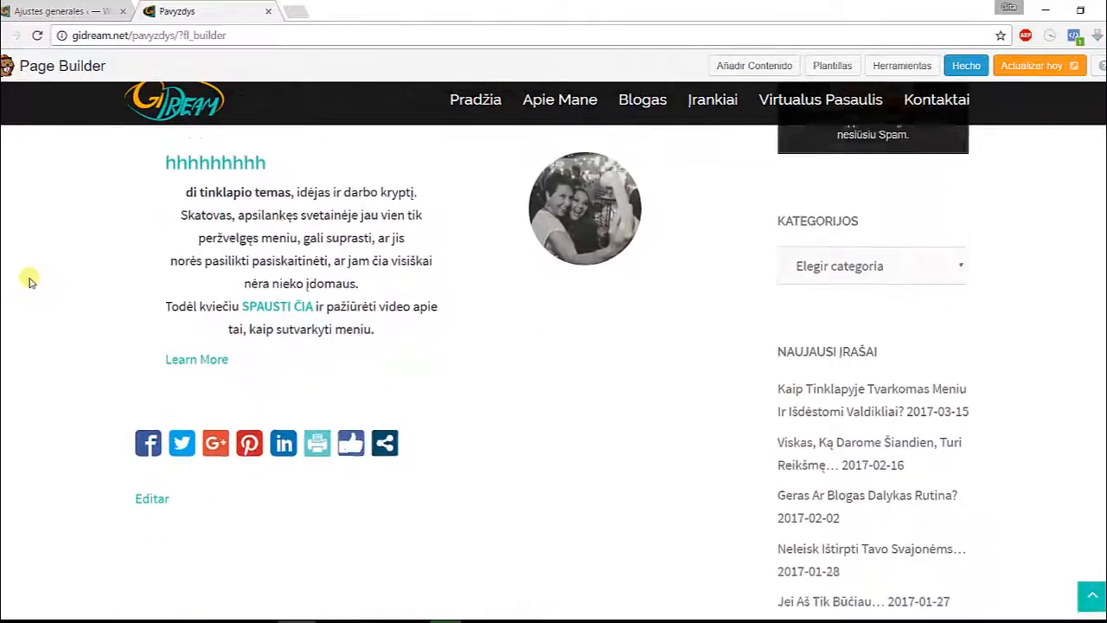
scroll(30, 277, "up", 5)
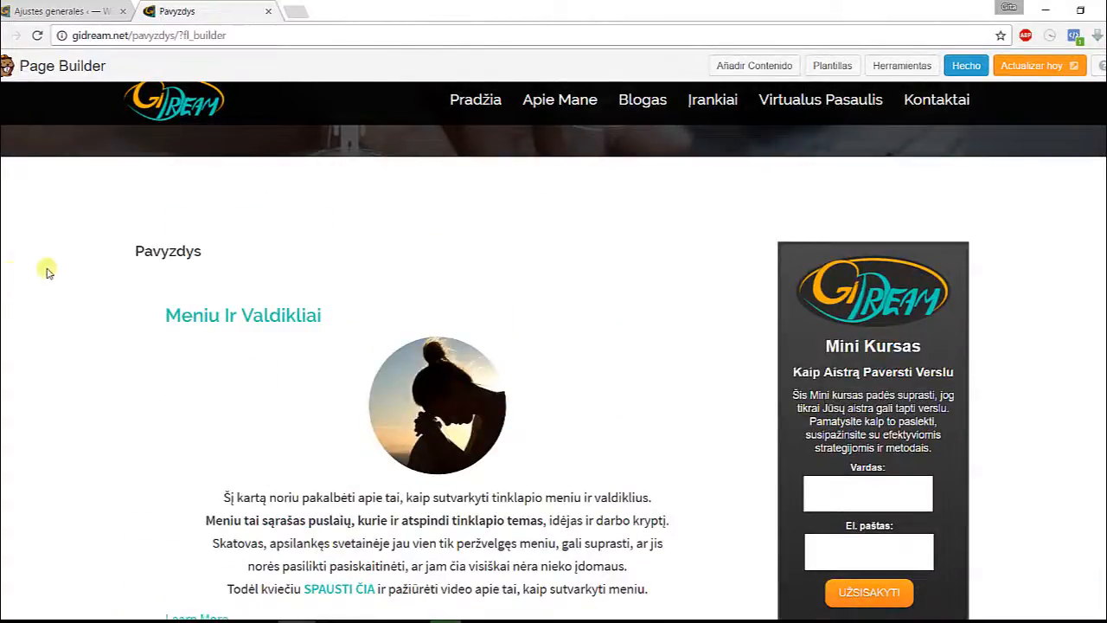
mouse_move(183, 336)
scroll(17, 288, "down", 6)
scroll(13, 286, "up", 5)
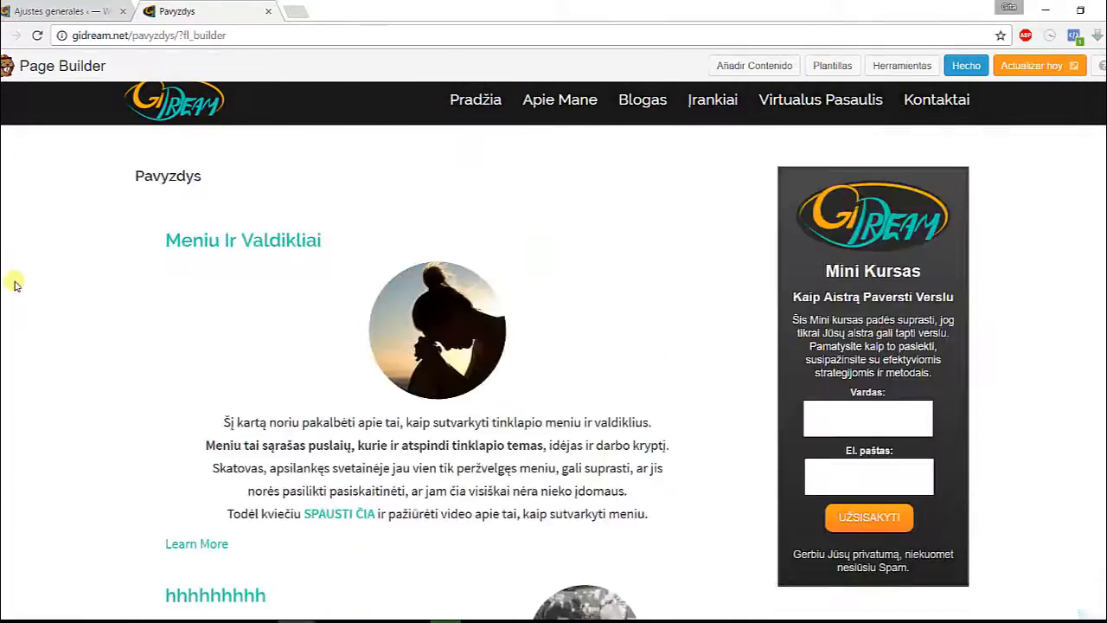
left_click(744, 67)
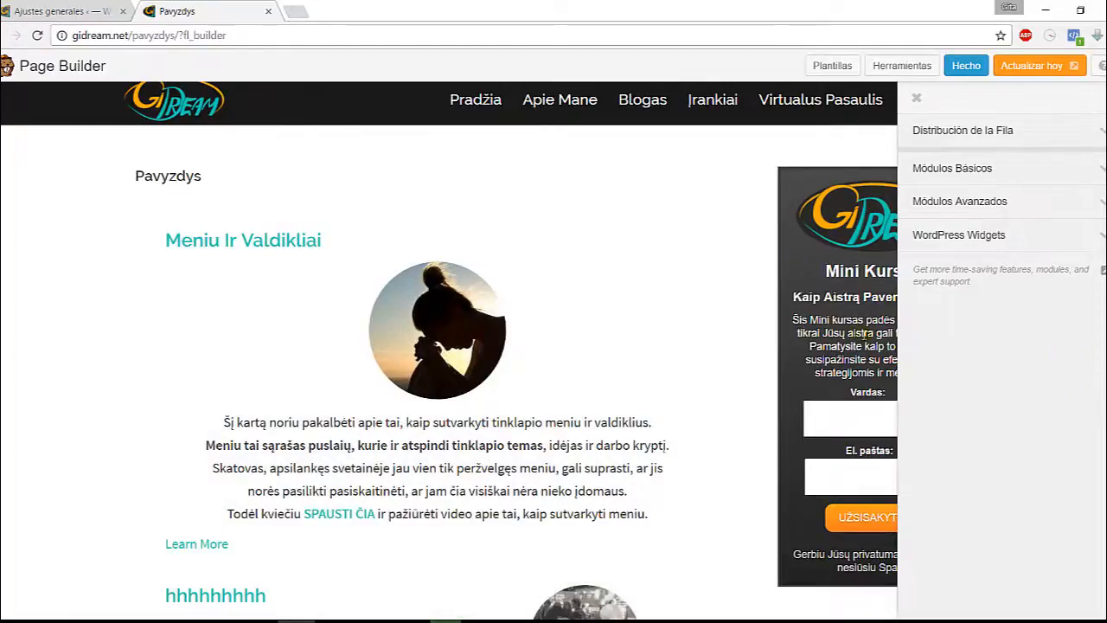
scroll(81, 250, "down", 5)
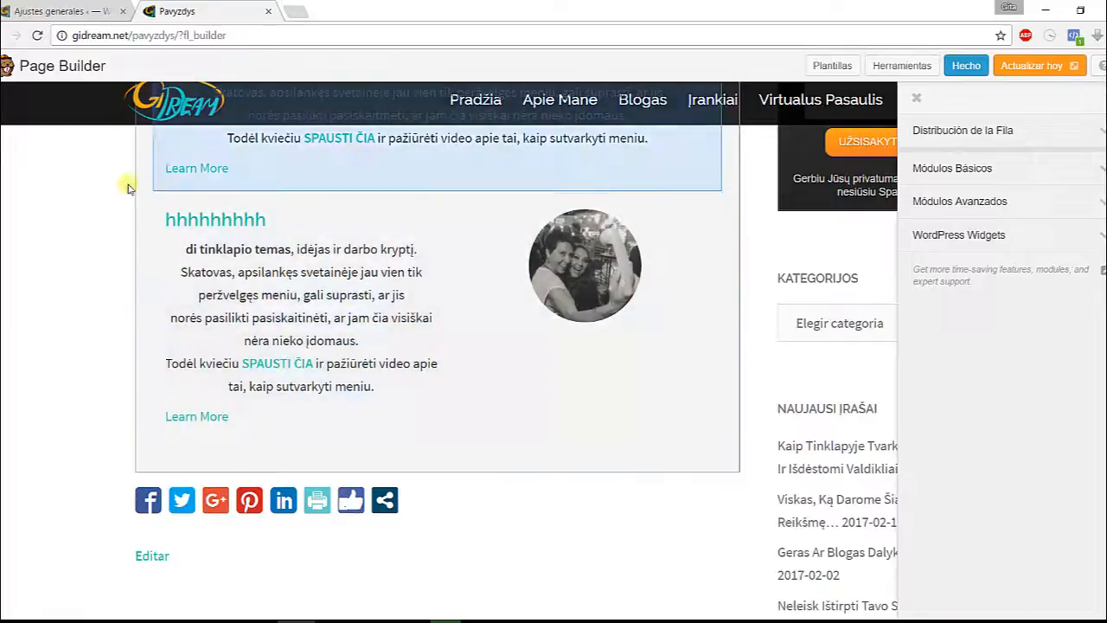
scroll(86, 245, "up", 3)
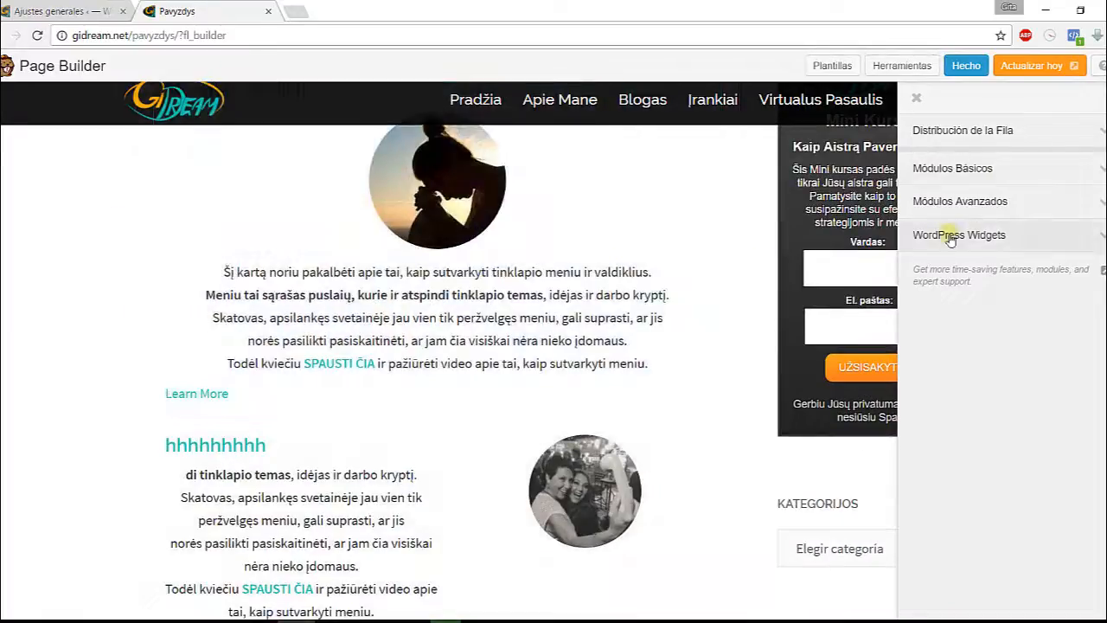
left_click(1024, 135)
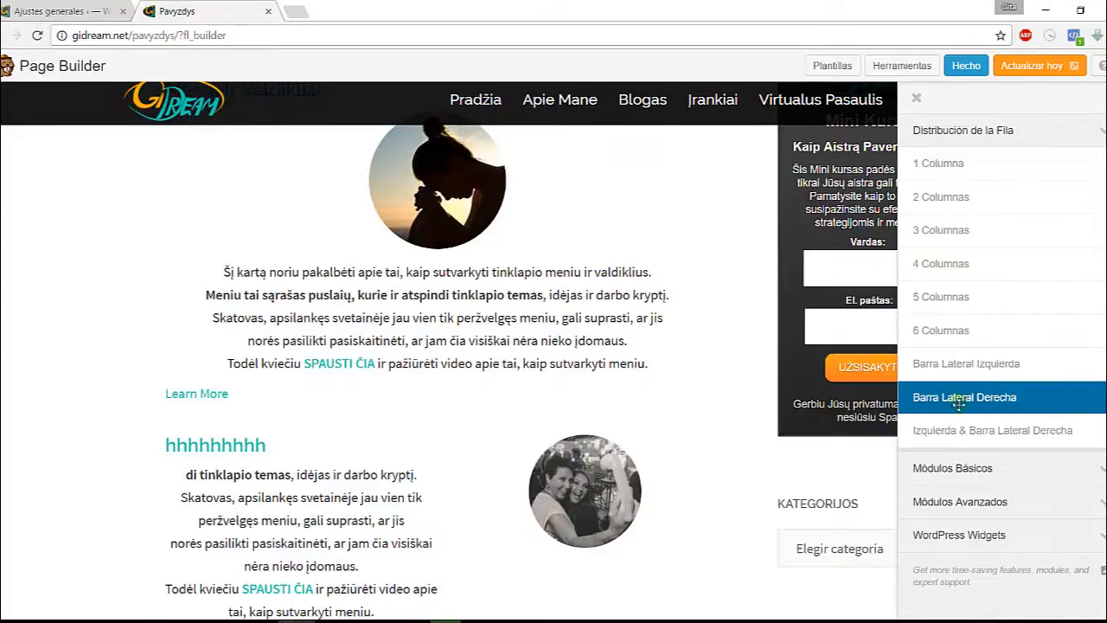
left_click(919, 469)
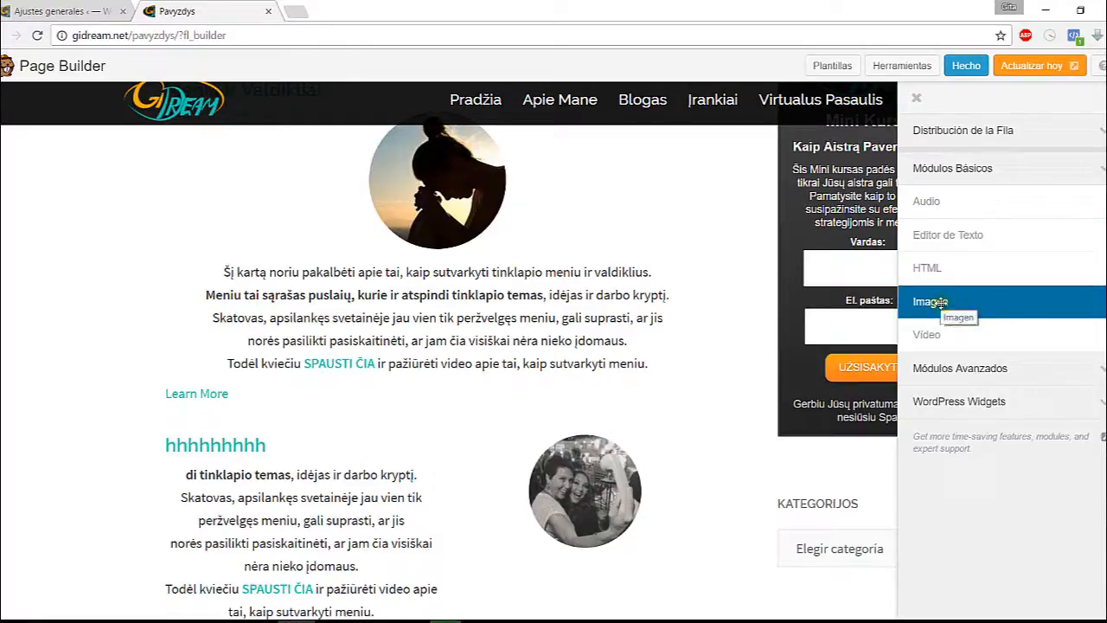
left_click_drag(956, 302, 354, 462)
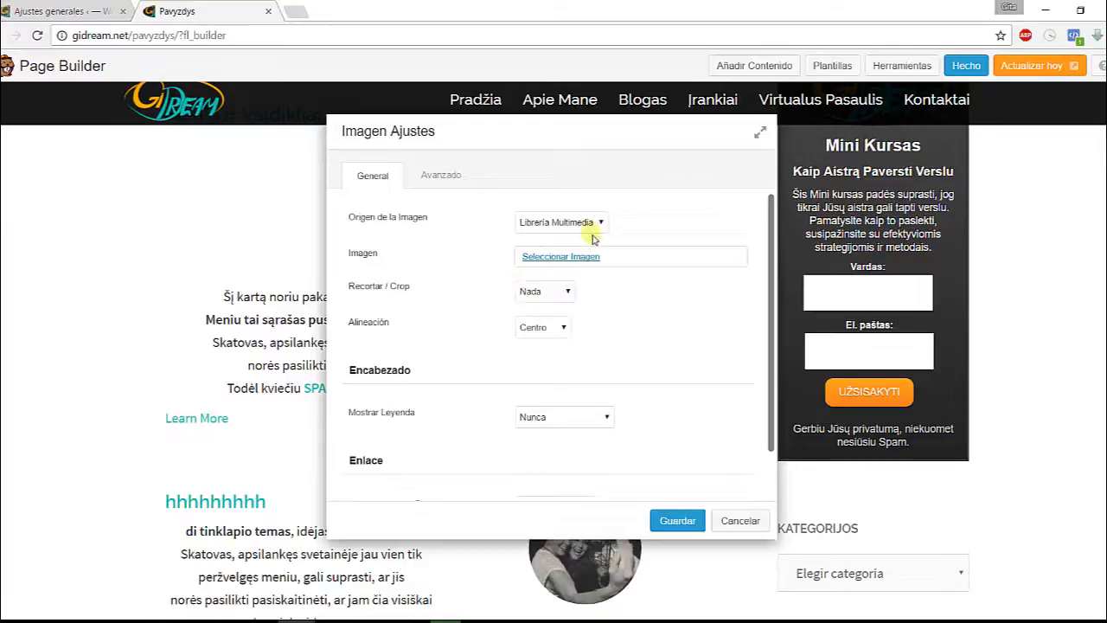
Fill the image module with the media library photo of the blonde woman with a laptop and save its settings
left_click(551, 258)
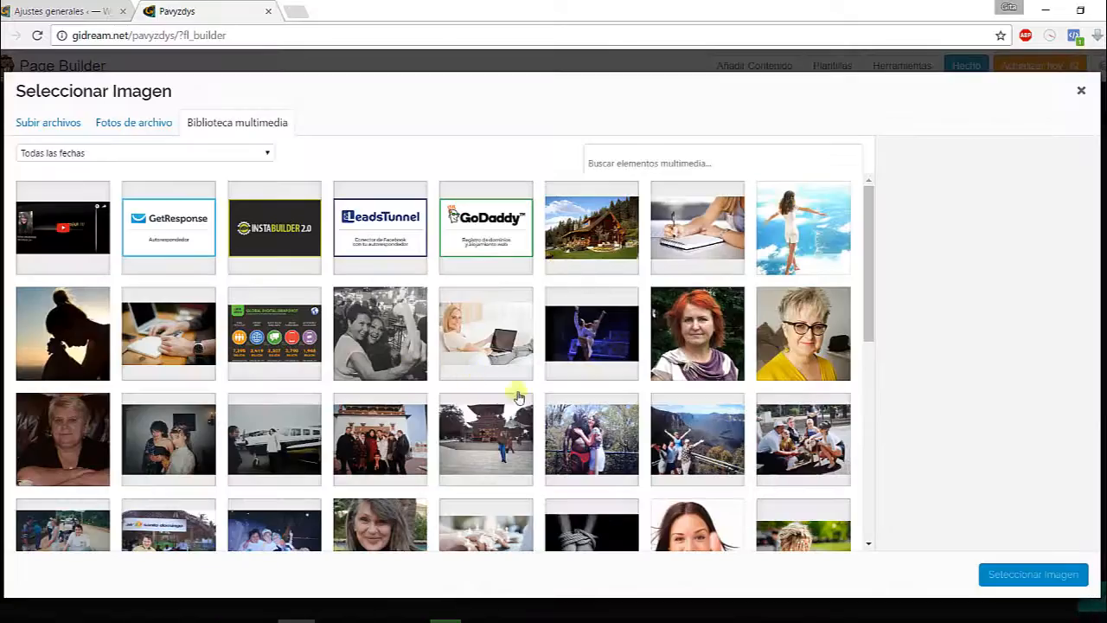
left_click(467, 351)
left_click(1032, 575)
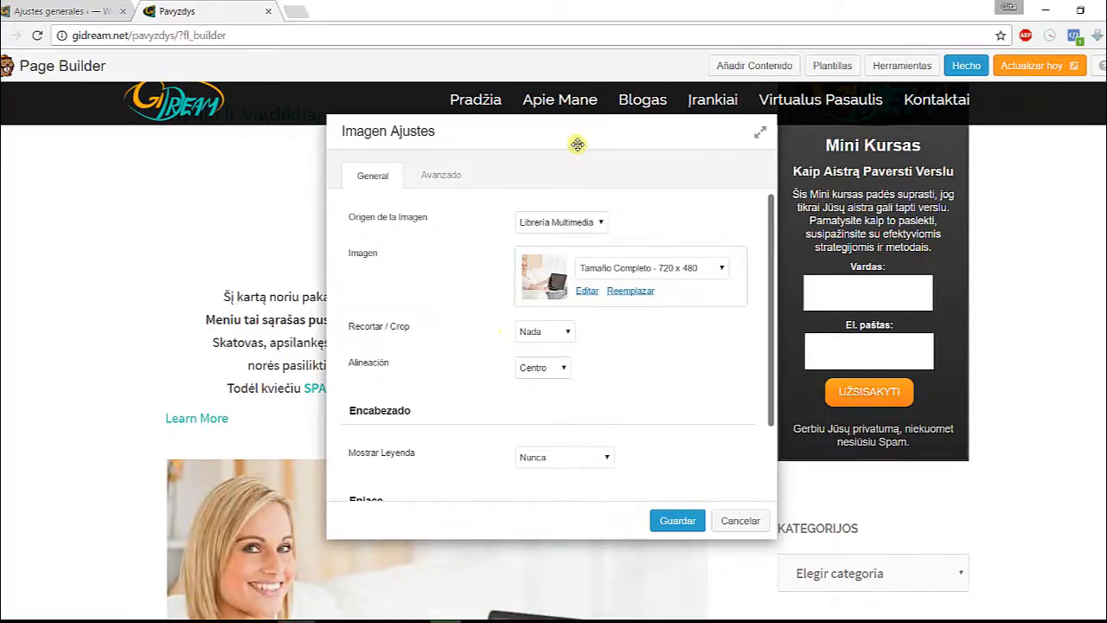
left_click_drag(573, 132, 714, 154)
left_click(107, 307)
scroll(57, 307, "down", 4)
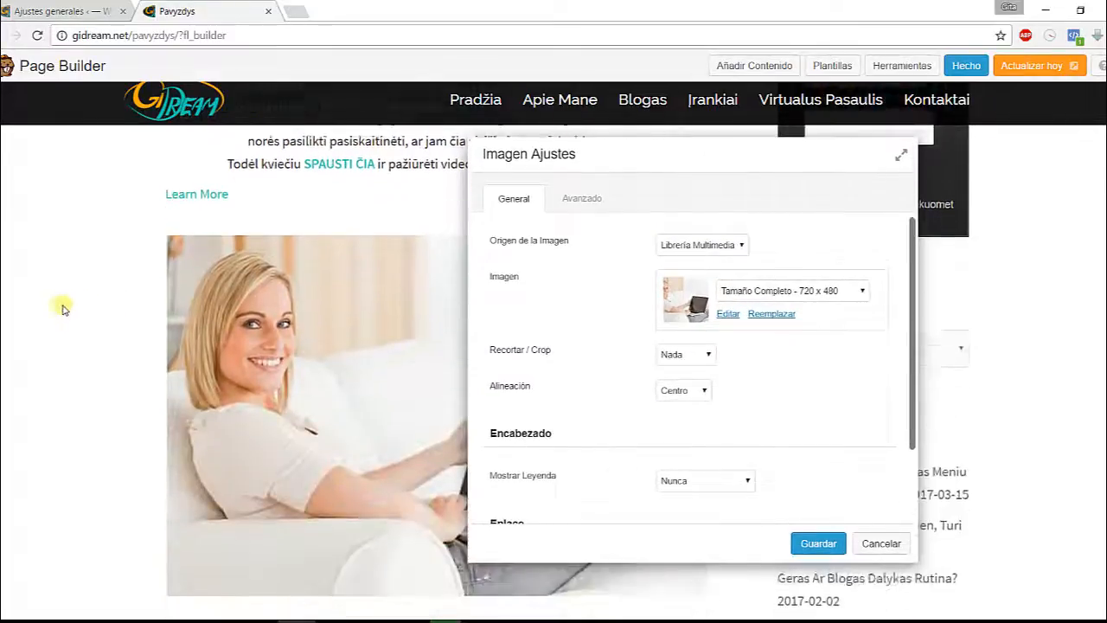
scroll(56, 309, "up", 3)
scroll(55, 309, "up", 2)
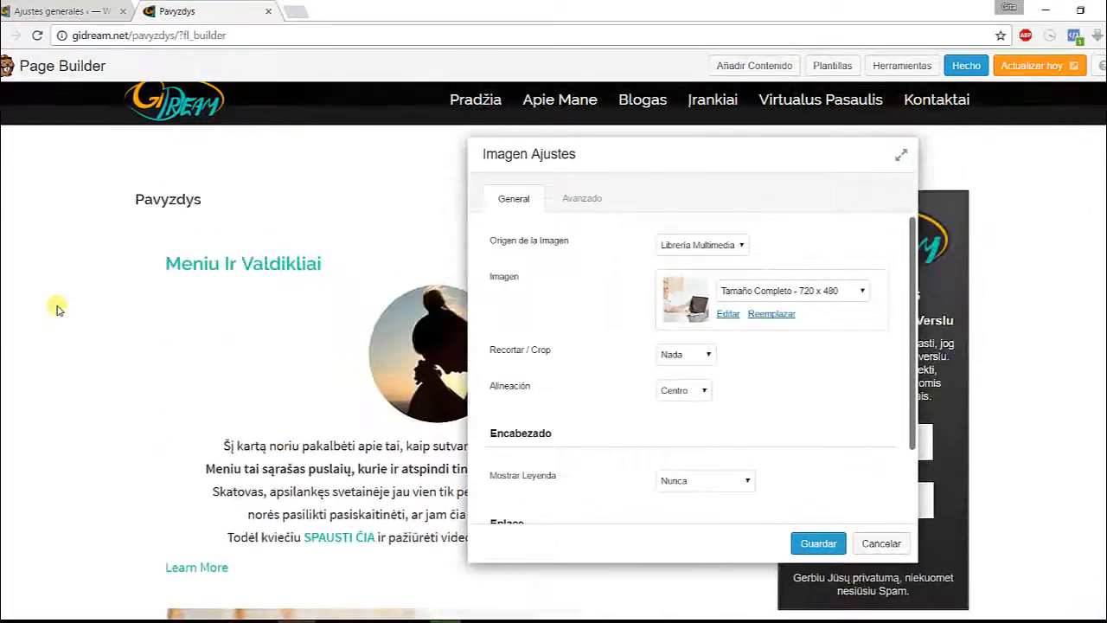
scroll(56, 309, "down", 3)
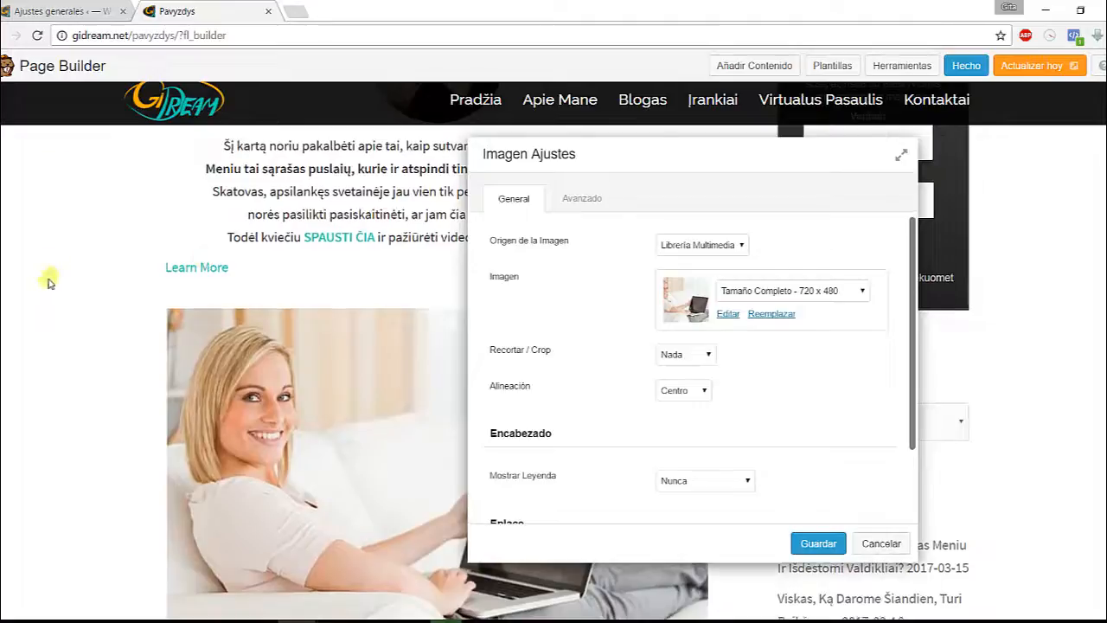
scroll(52, 281, "down", 1)
left_click(820, 543)
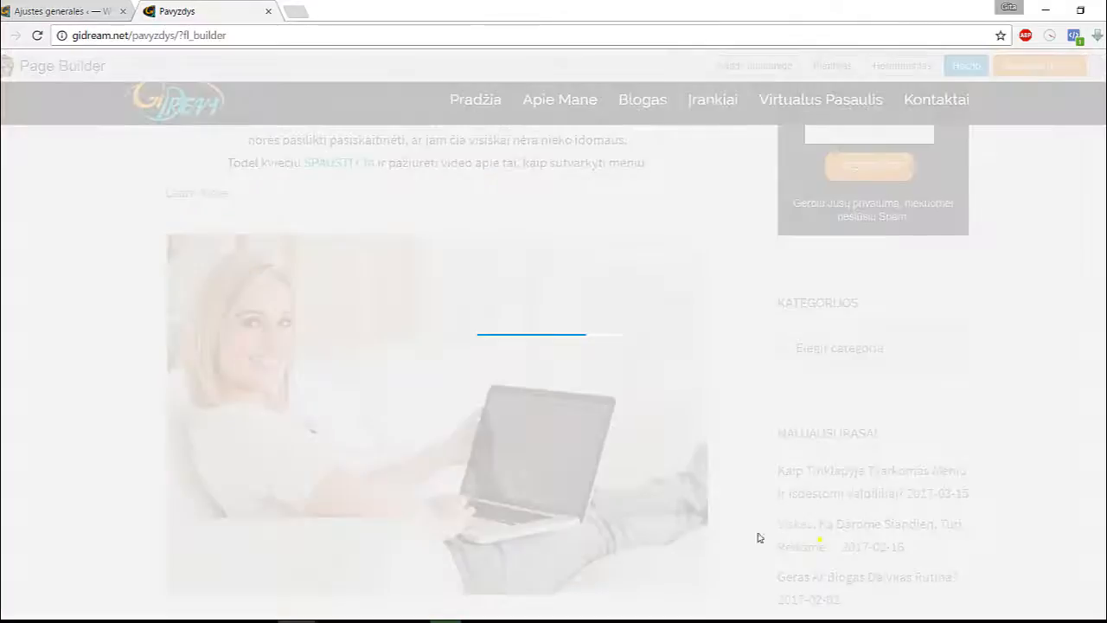
Add an advanced Galería module between the Pavyzdys page title and the "Meniu Ir Valdikliai" callout
scroll(18, 259, "down", 2)
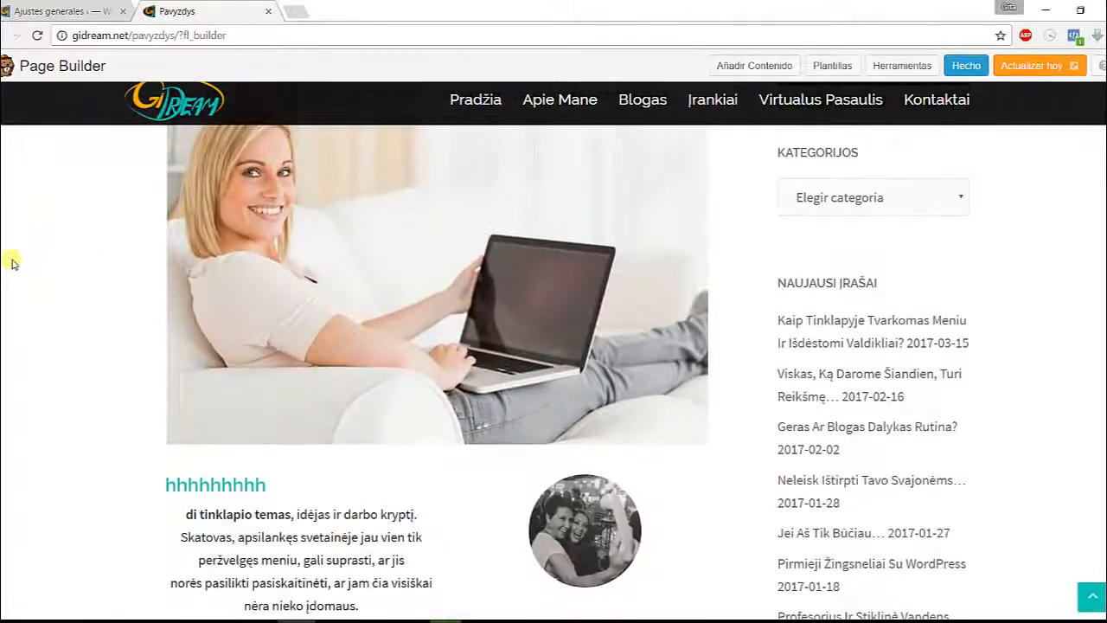
scroll(13, 262, "up", 6)
scroll(18, 257, "down", 8)
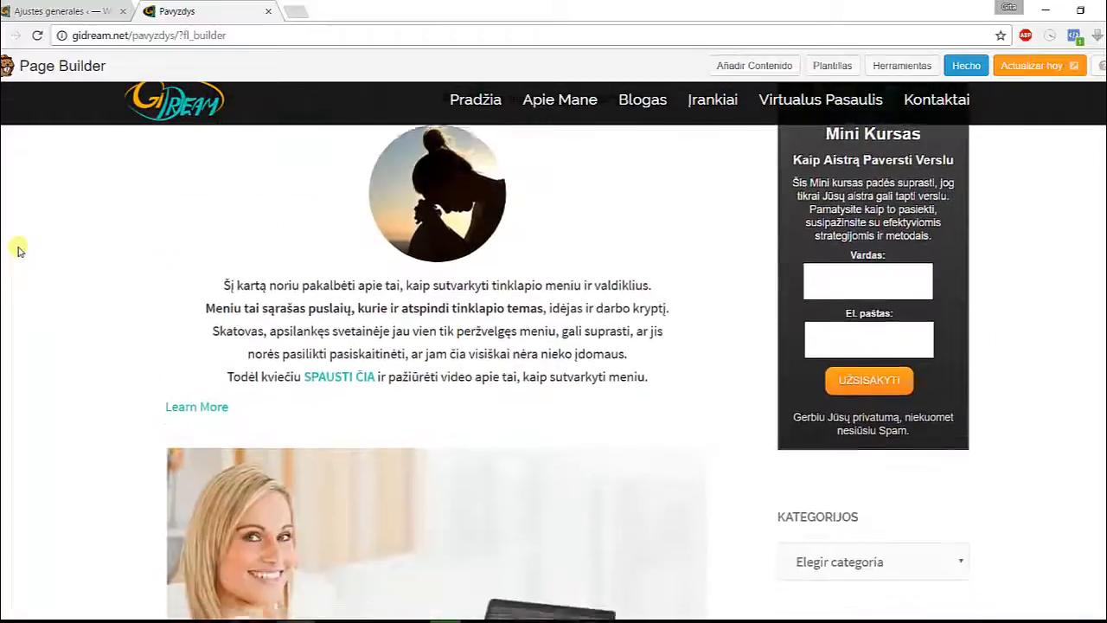
scroll(17, 241, "up", 9)
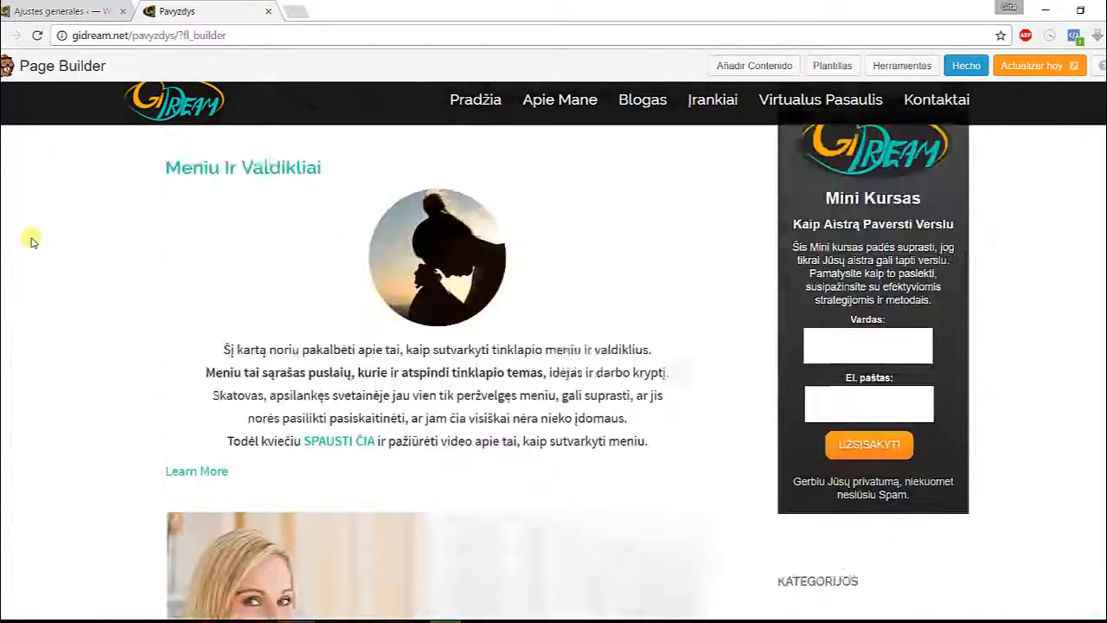
left_click(750, 67)
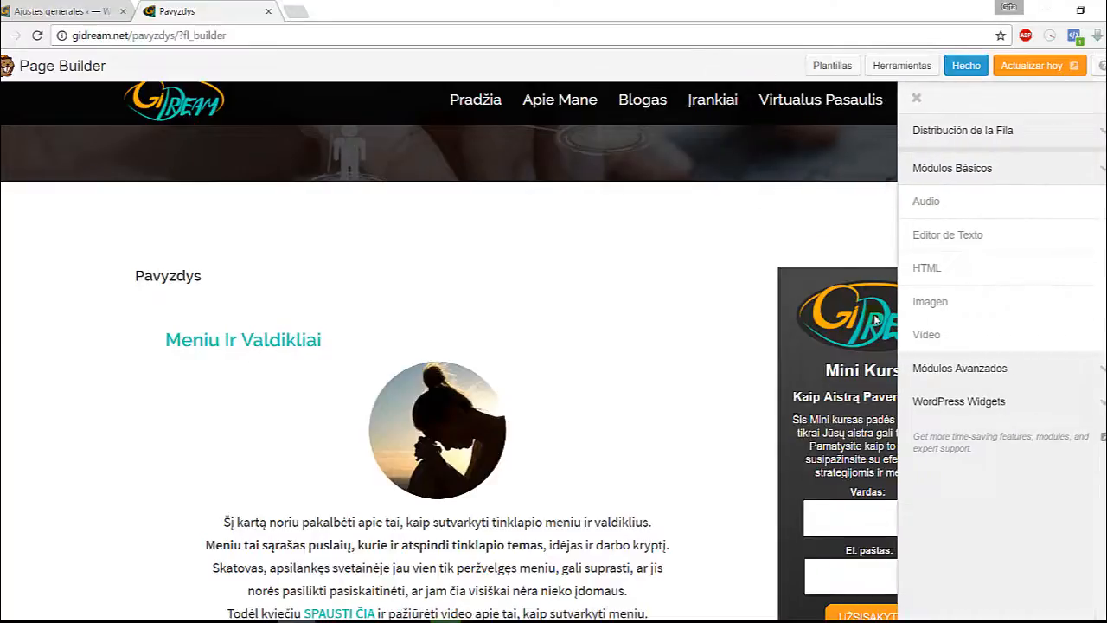
left_click(997, 371)
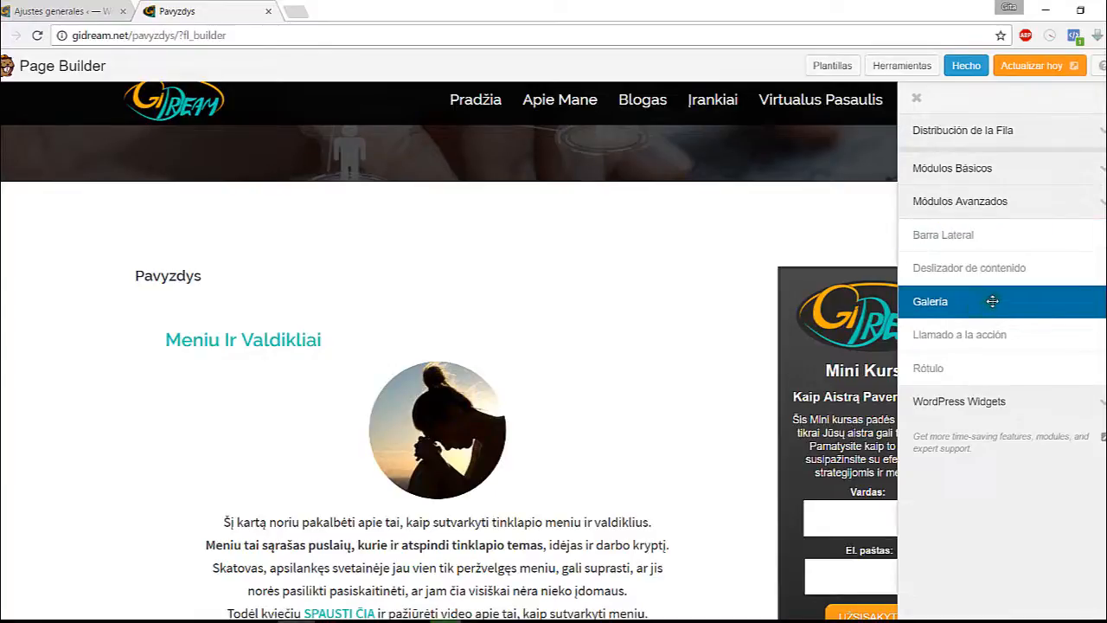
left_click_drag(1005, 302, 409, 333)
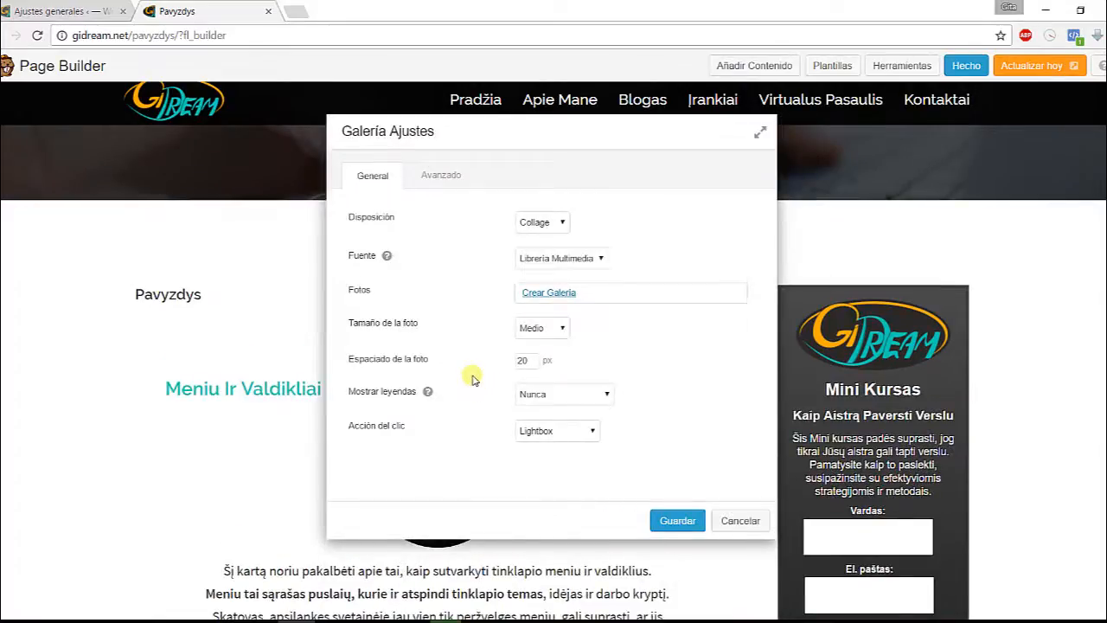
Create the gallery with the GetResponse image from the media library and caption it "GetResponse"
left_click(549, 293)
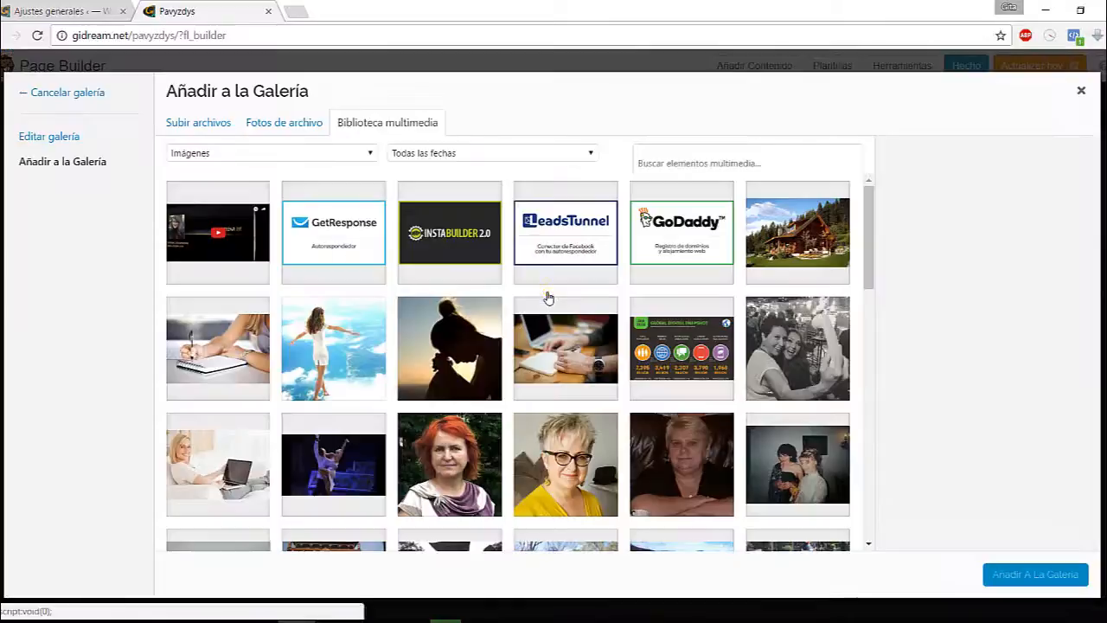
left_click(327, 246)
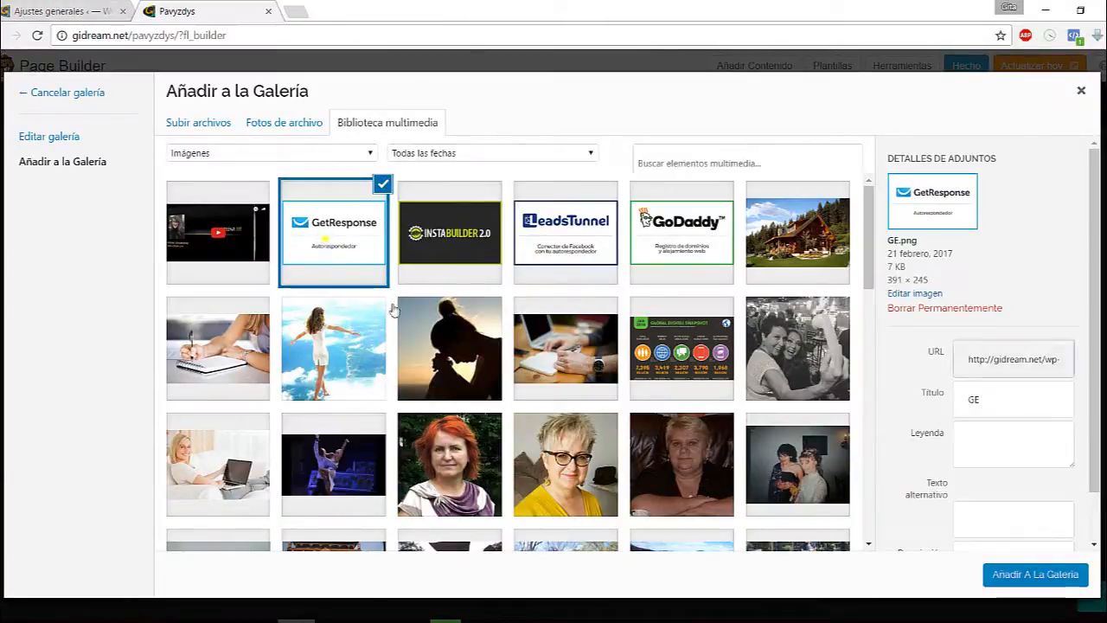
left_click(1014, 581)
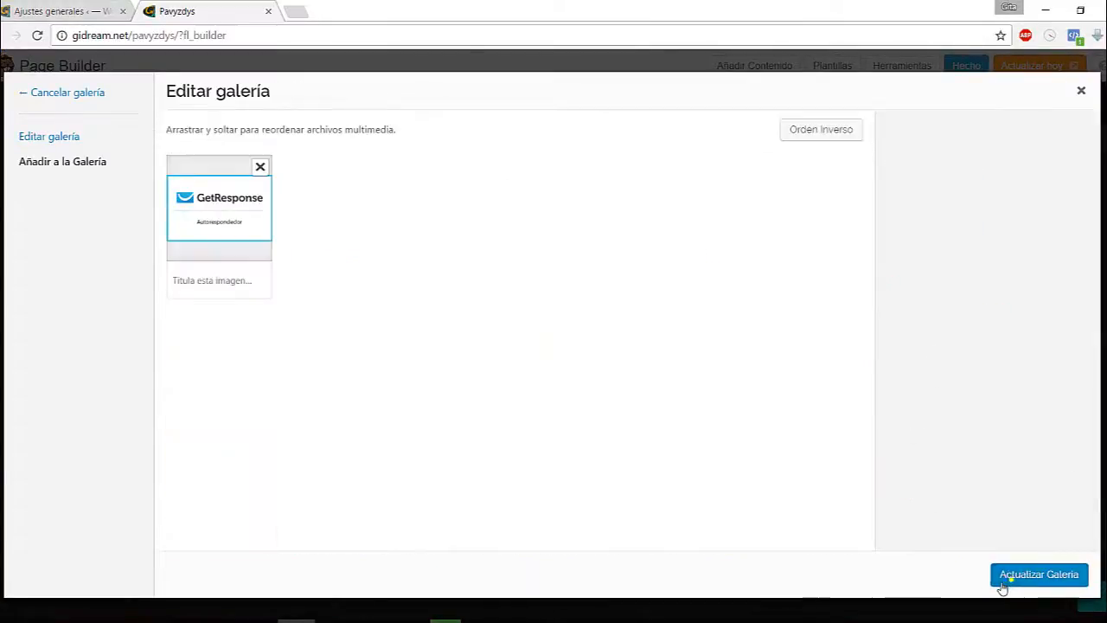
left_click(191, 287)
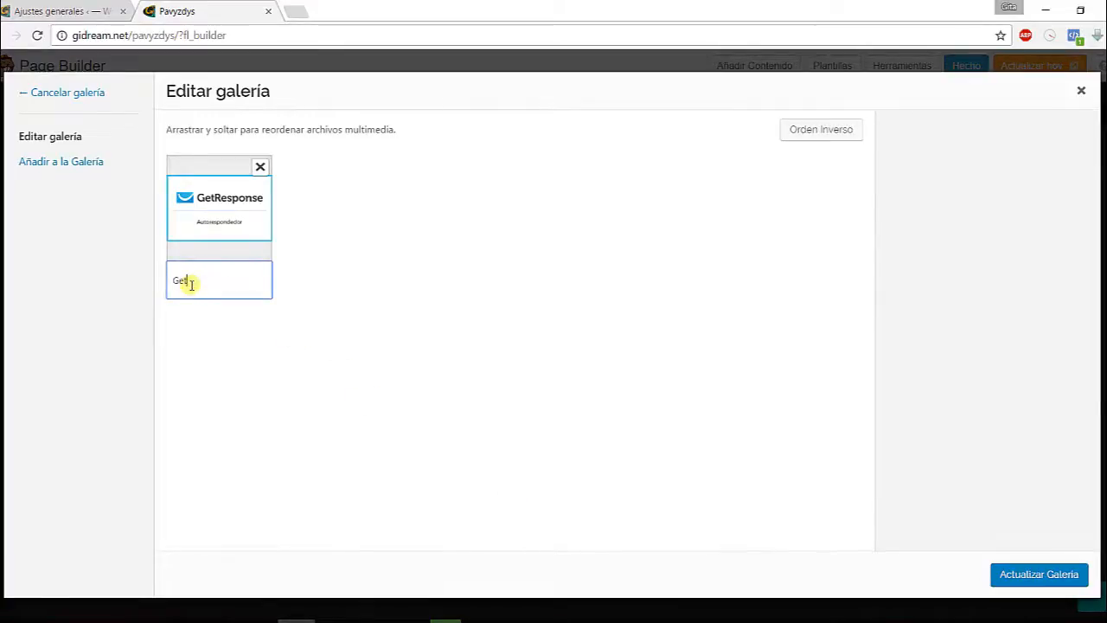
type("GetResponse")
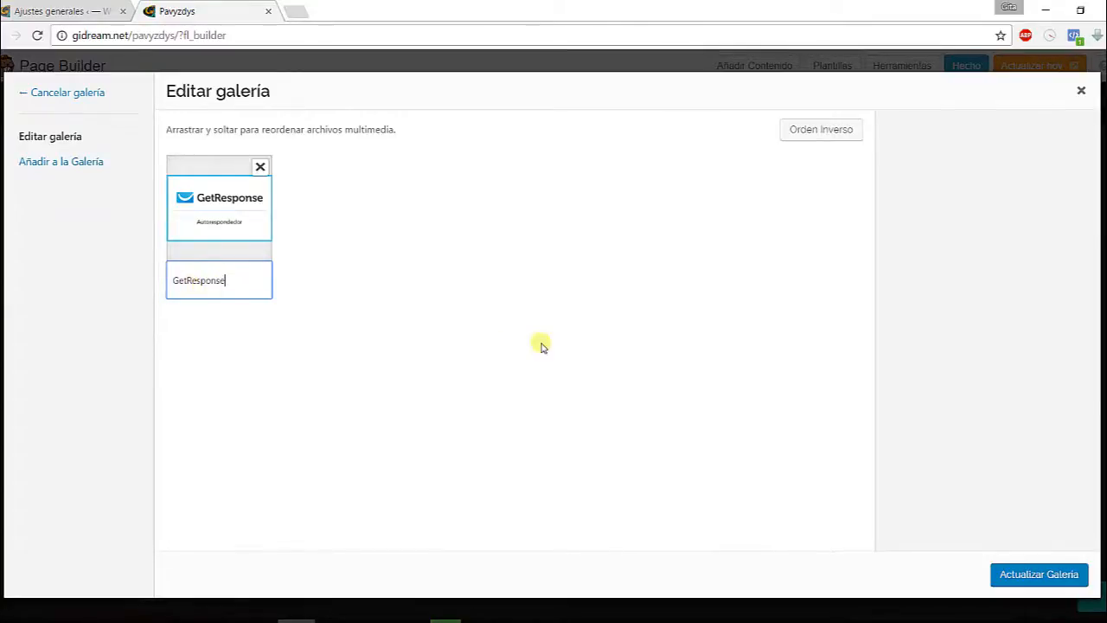
left_click(1008, 577)
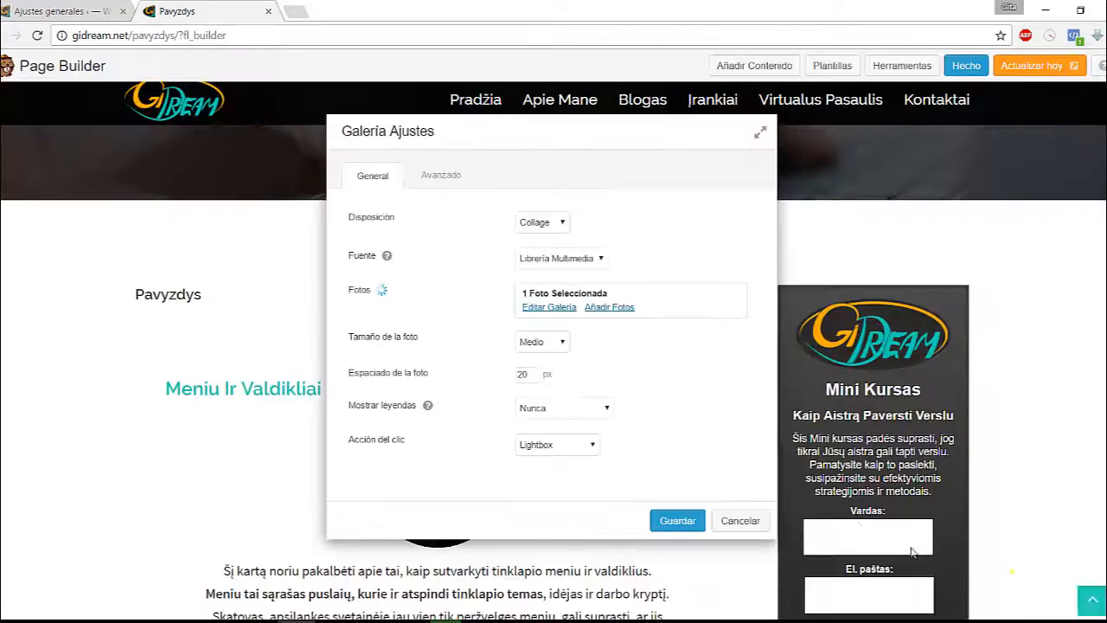
Add the InstaBuilder 2.0 image to the gallery with the caption "Instabuilder" and save the gallery settings
left_click(609, 308)
left_click(335, 246)
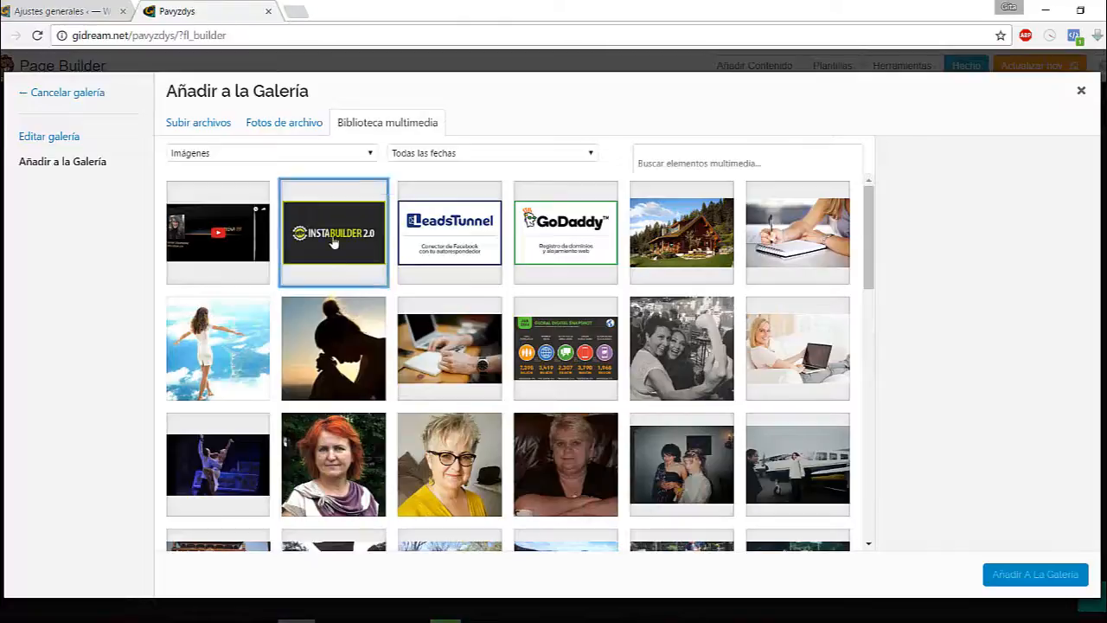
left_click(1022, 578)
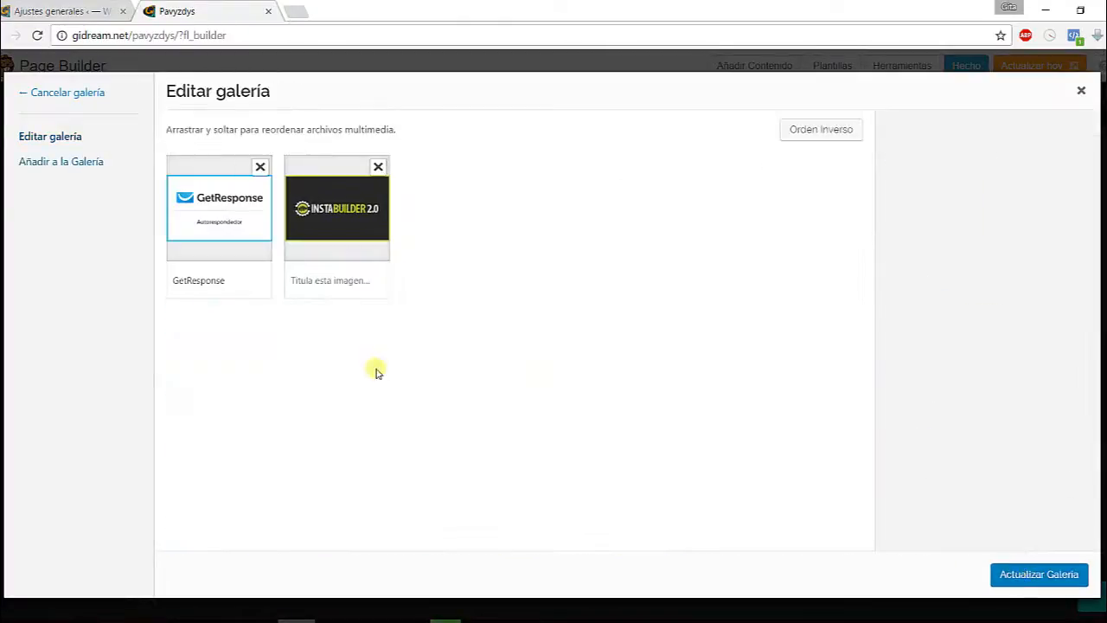
left_click(313, 280)
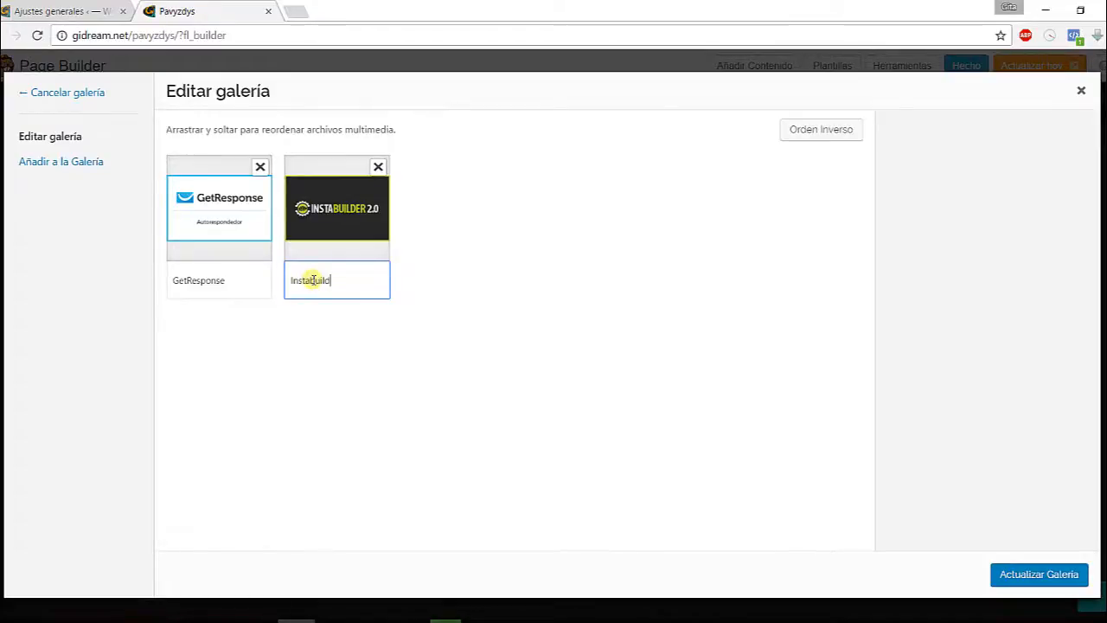
left_click(1022, 574)
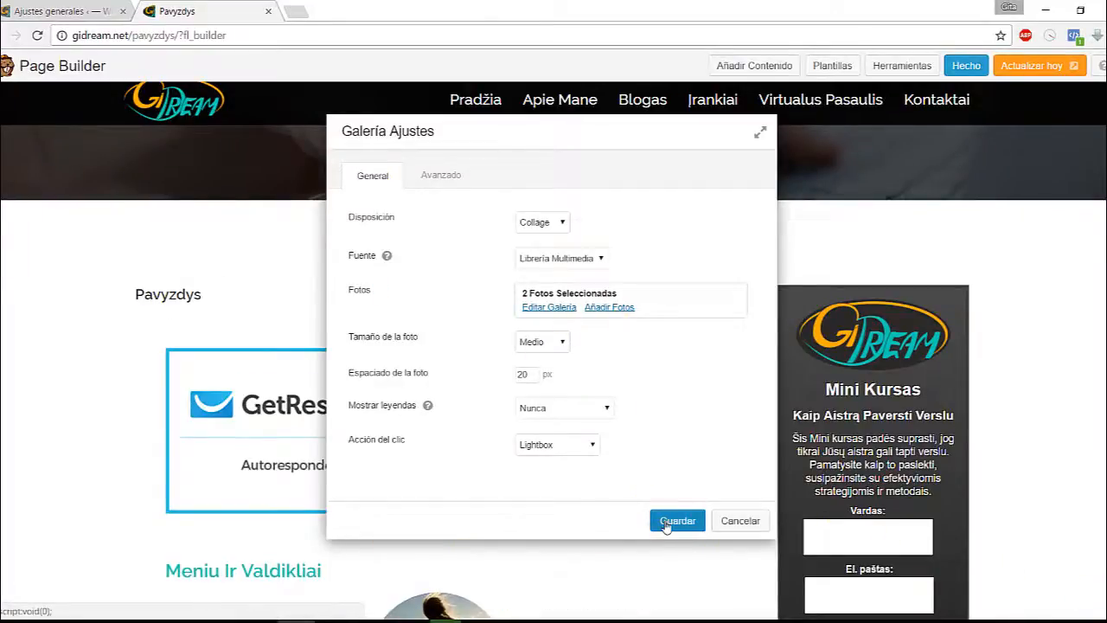
left_click(676, 521)
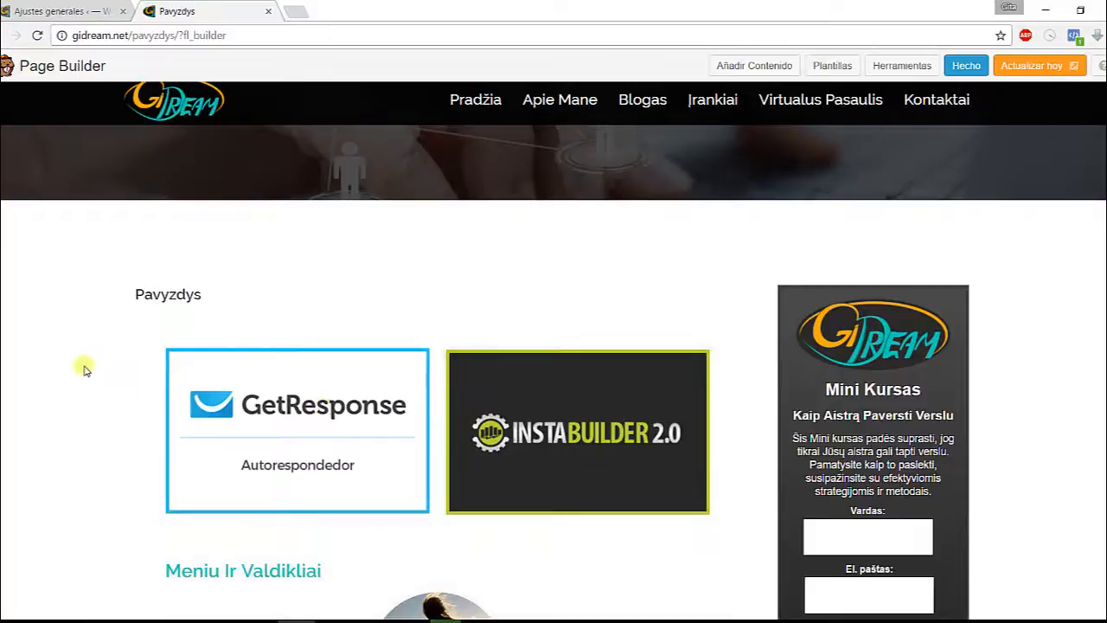
Review the gallery on the page and its placement above the "Meniu Ir Valdikliai" callout
scroll(13, 335, "down", 2)
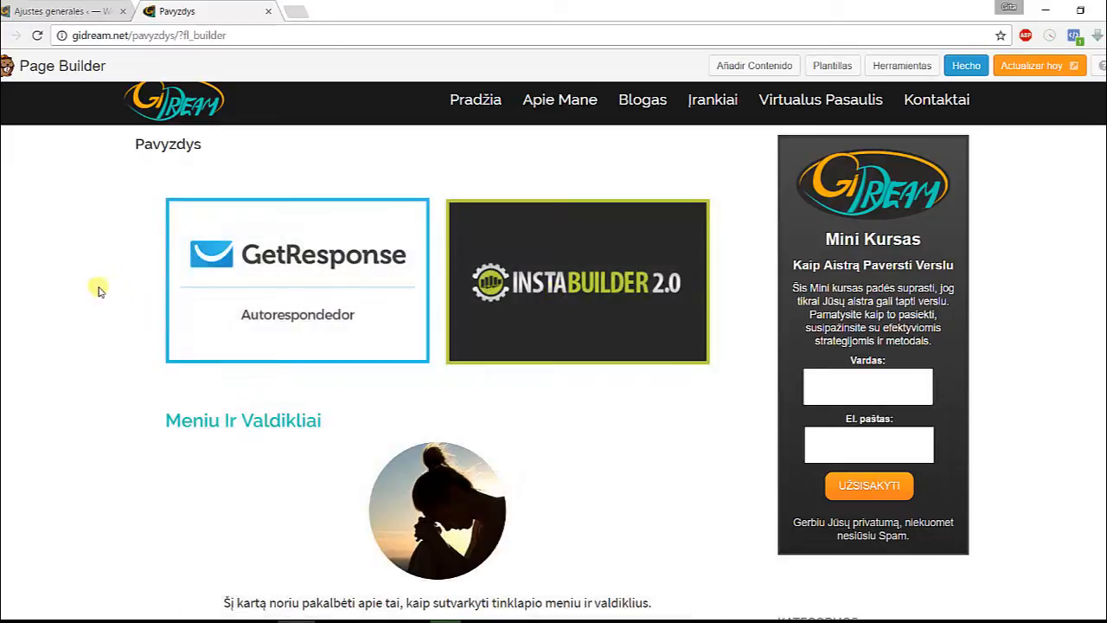
scroll(28, 288, "down", 1)
scroll(22, 288, "up", 4)
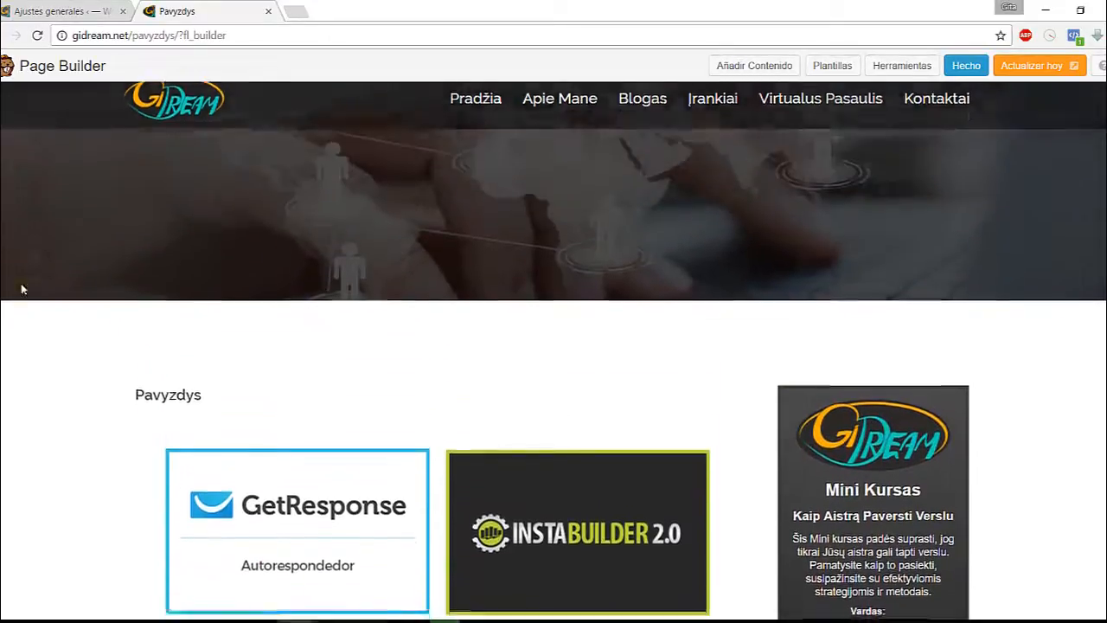
scroll(22, 288, "down", 2)
scroll(35, 294, "down", 2)
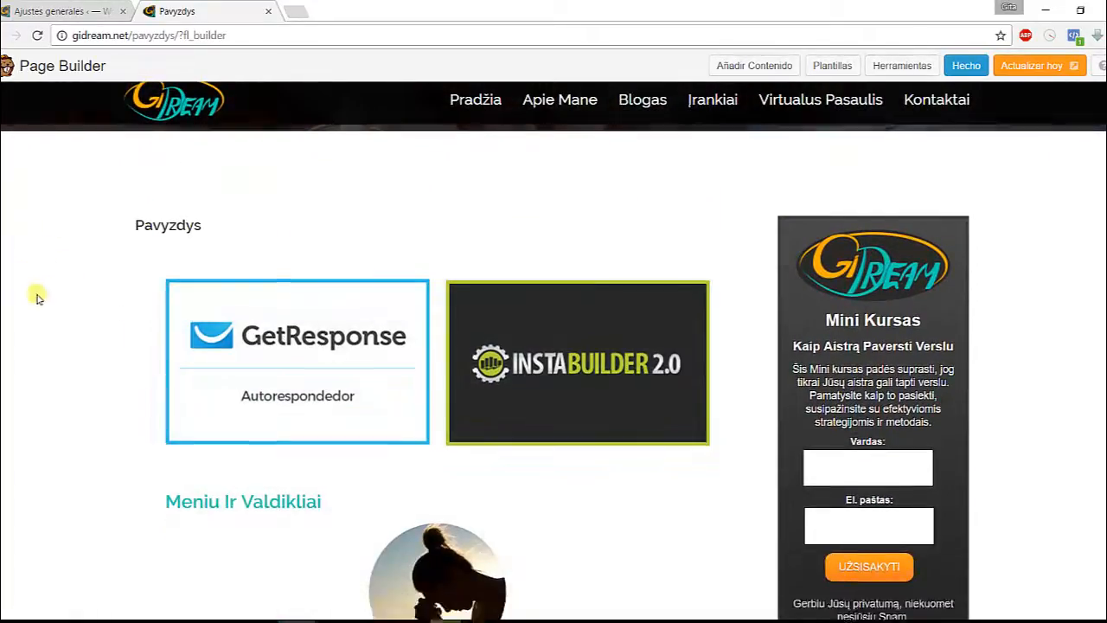
scroll(26, 284, "down", 1)
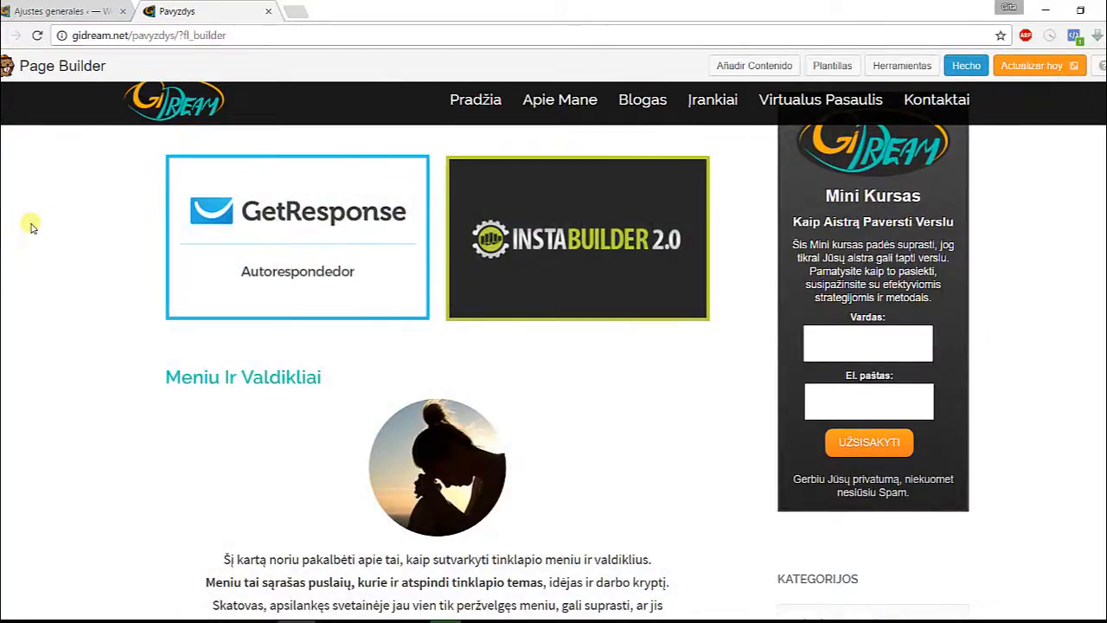
scroll(553, 346, "up", 2)
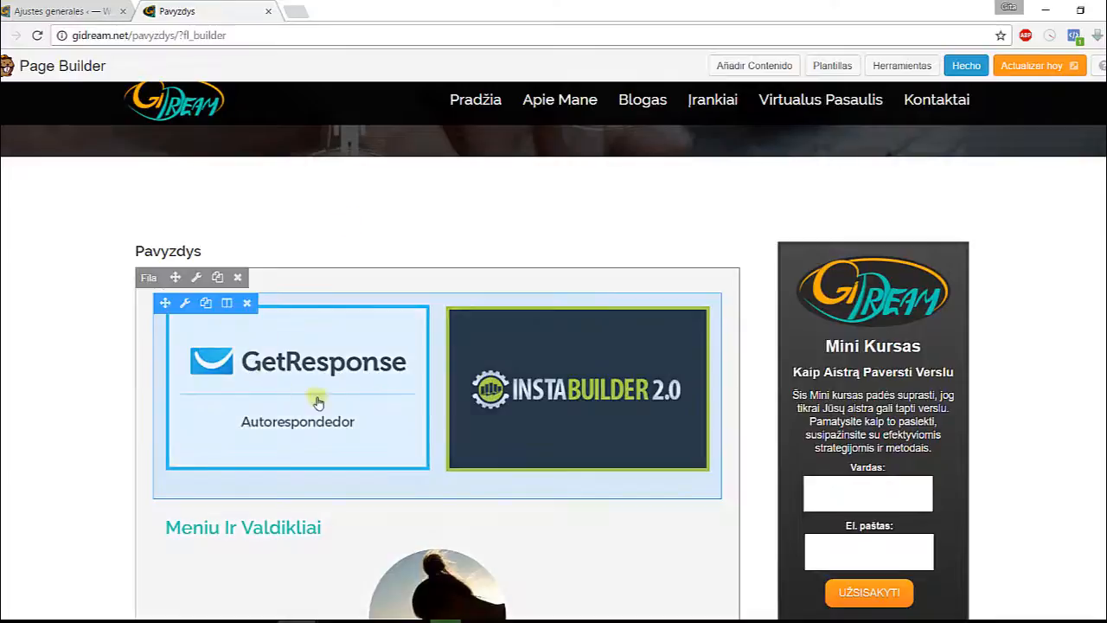
Set the gallery's captions to show below the image (Debajo de la imagen) and save the settings
left_click(185, 303)
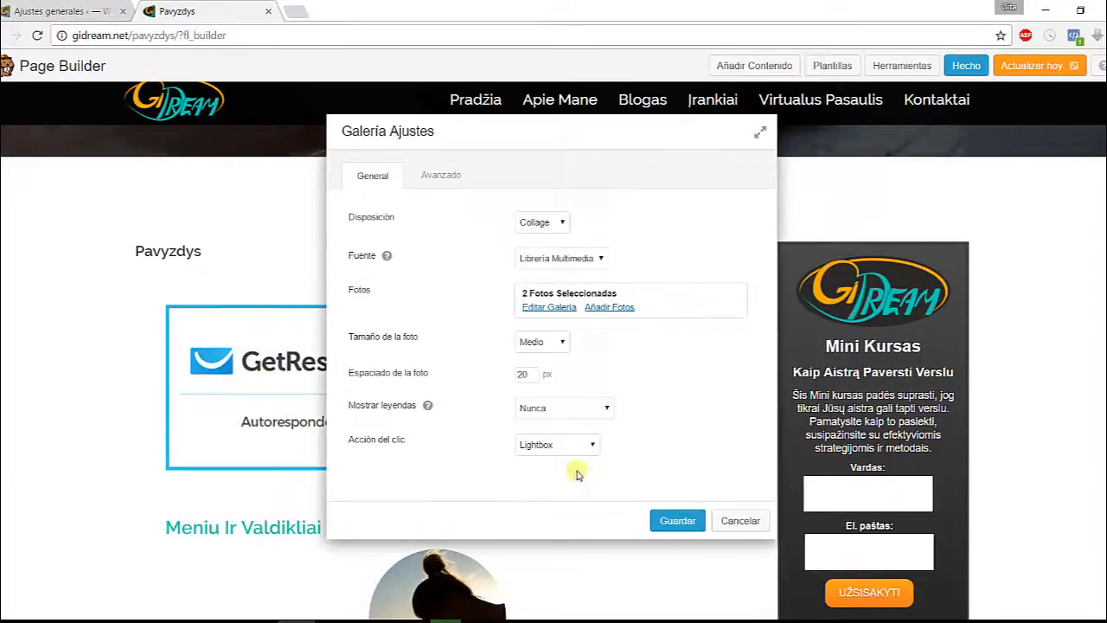
left_click(608, 411)
left_click(608, 410)
left_click(607, 410)
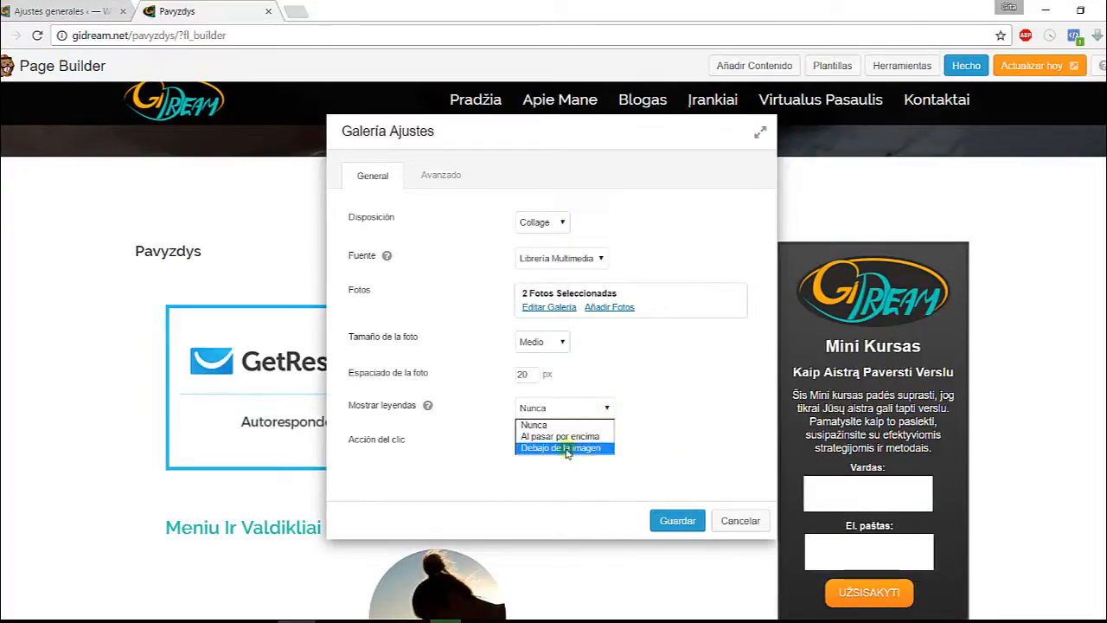
left_click(569, 448)
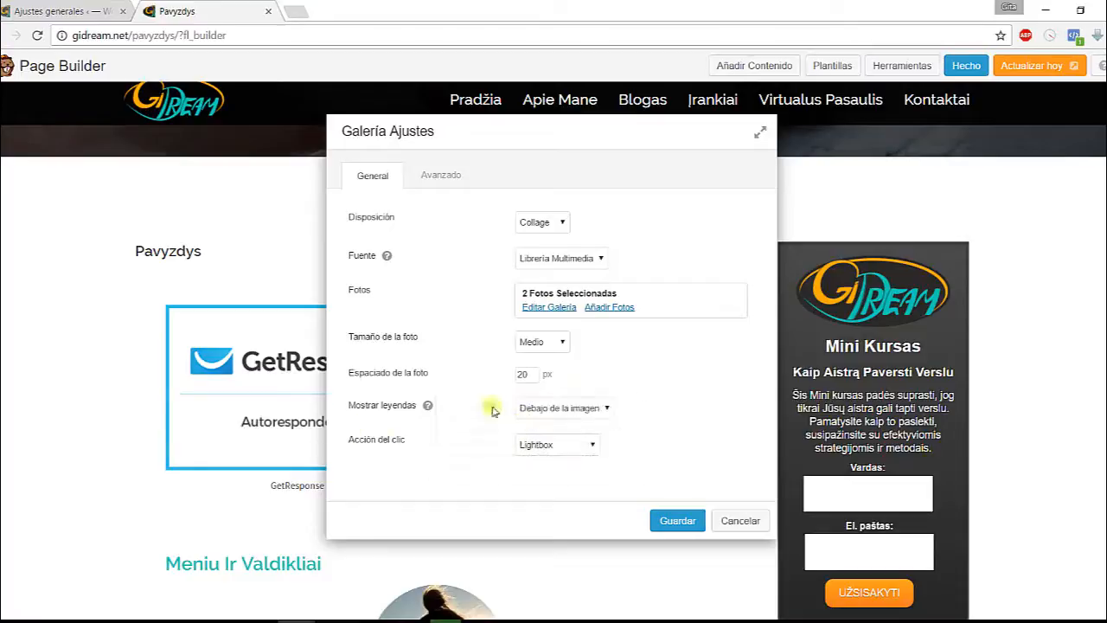
left_click(679, 520)
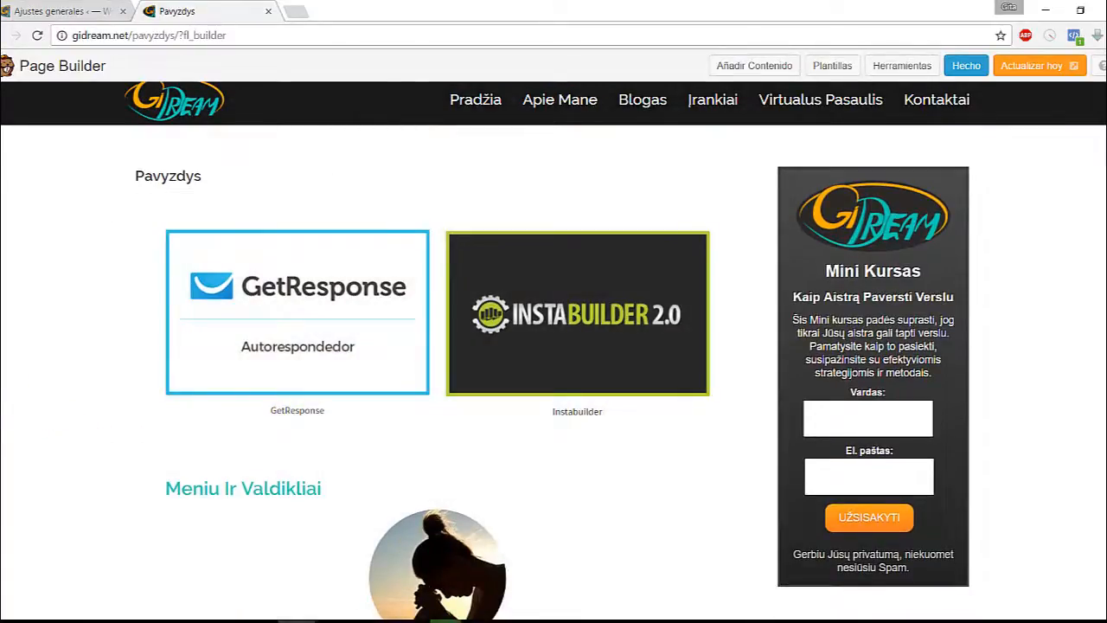
Add a basic Editor de Texto module between the photo gallery and the "Meniu Ir Valdikliai" callout
scroll(553, 346, "down", 3)
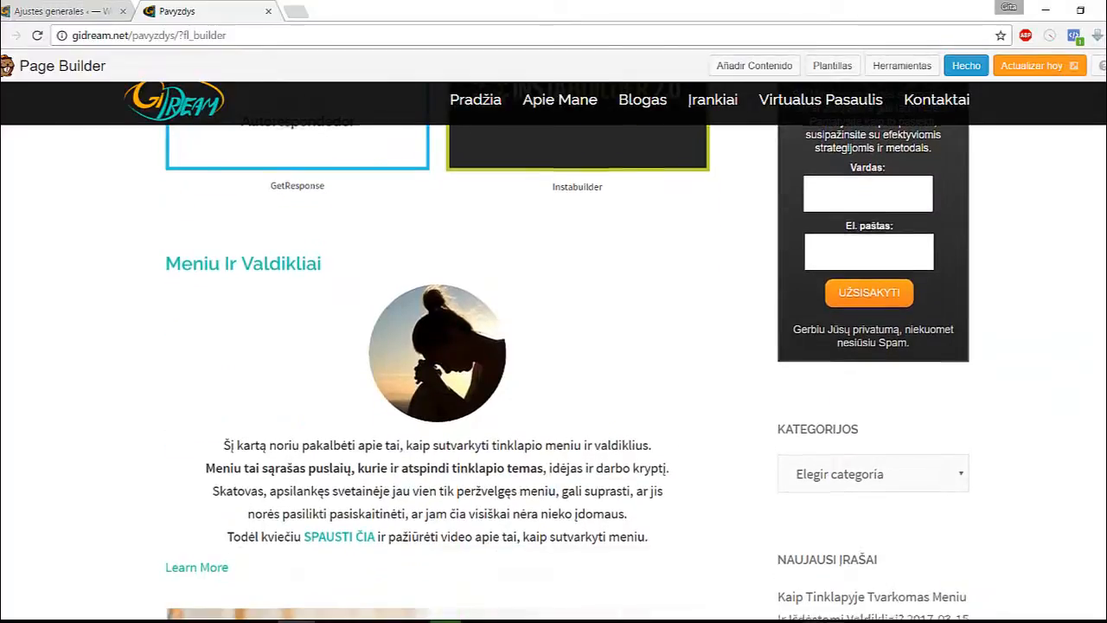
scroll(12, 321, "up", 4)
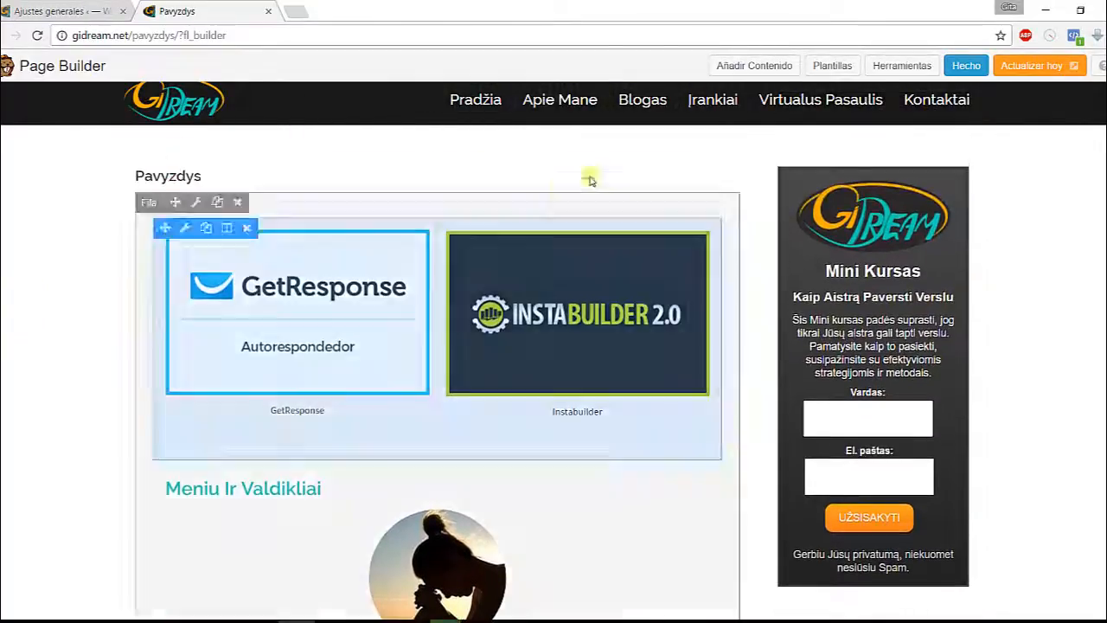
left_click(750, 69)
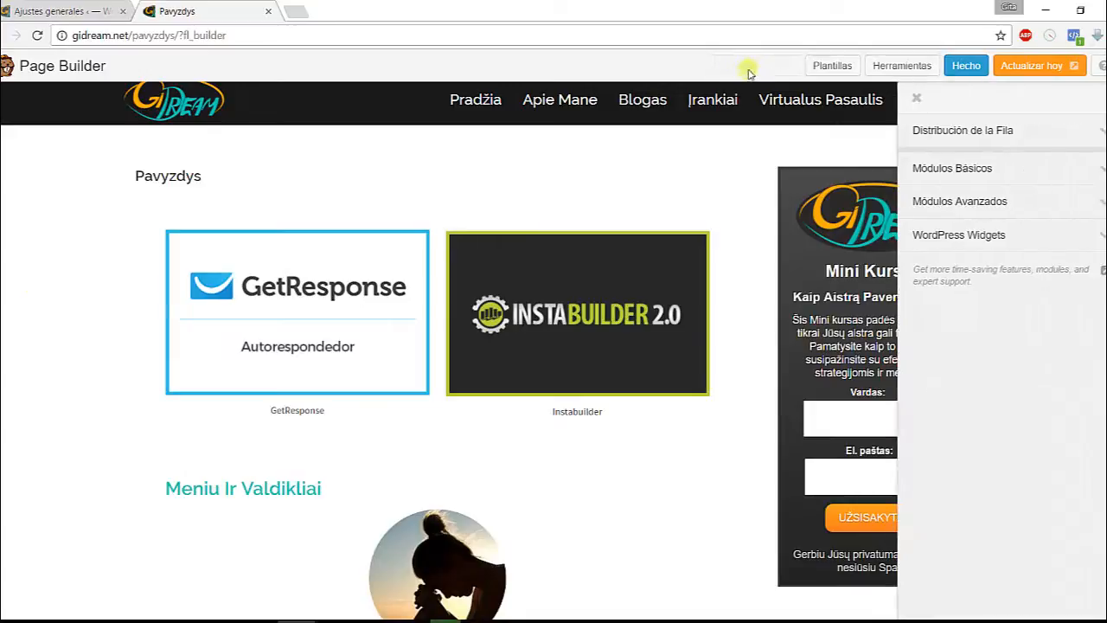
scroll(951, 295, "down", 1)
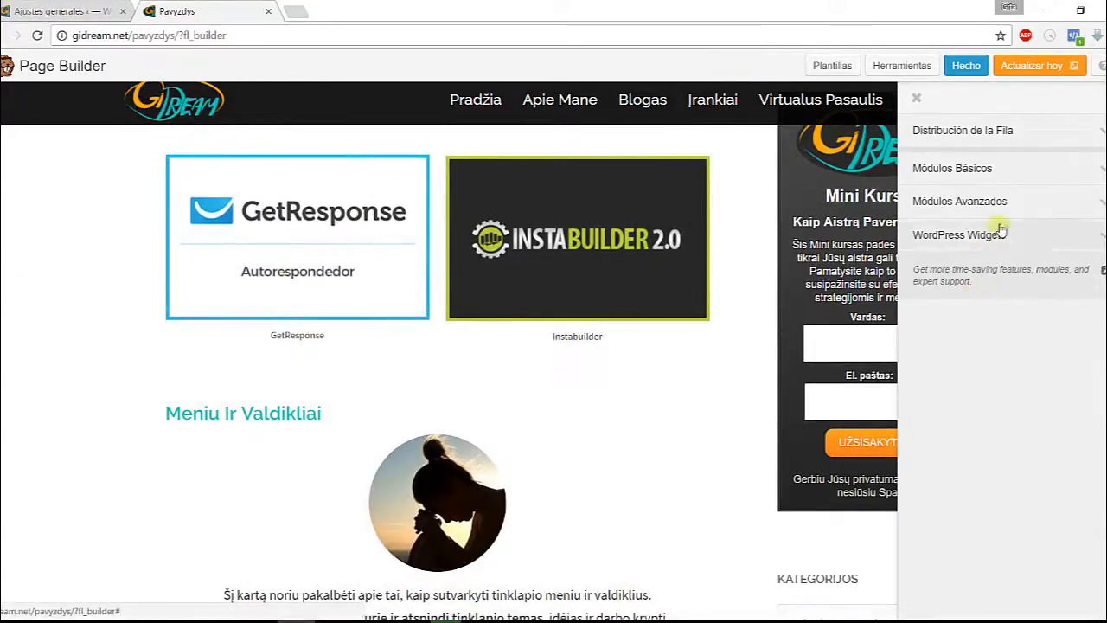
left_click(976, 169)
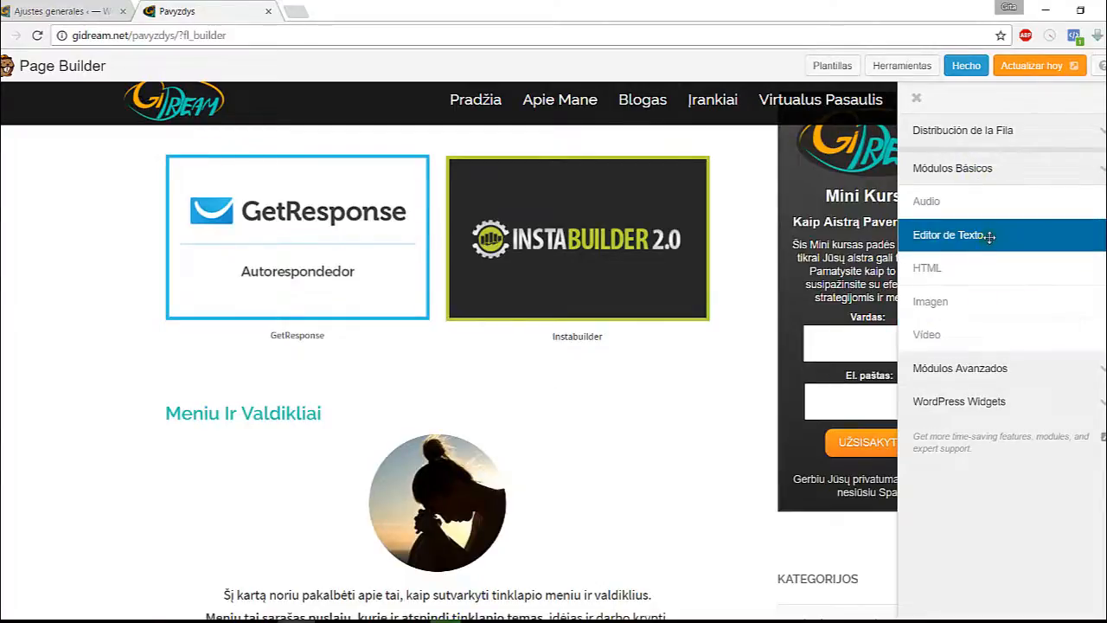
left_click_drag(988, 236, 401, 420)
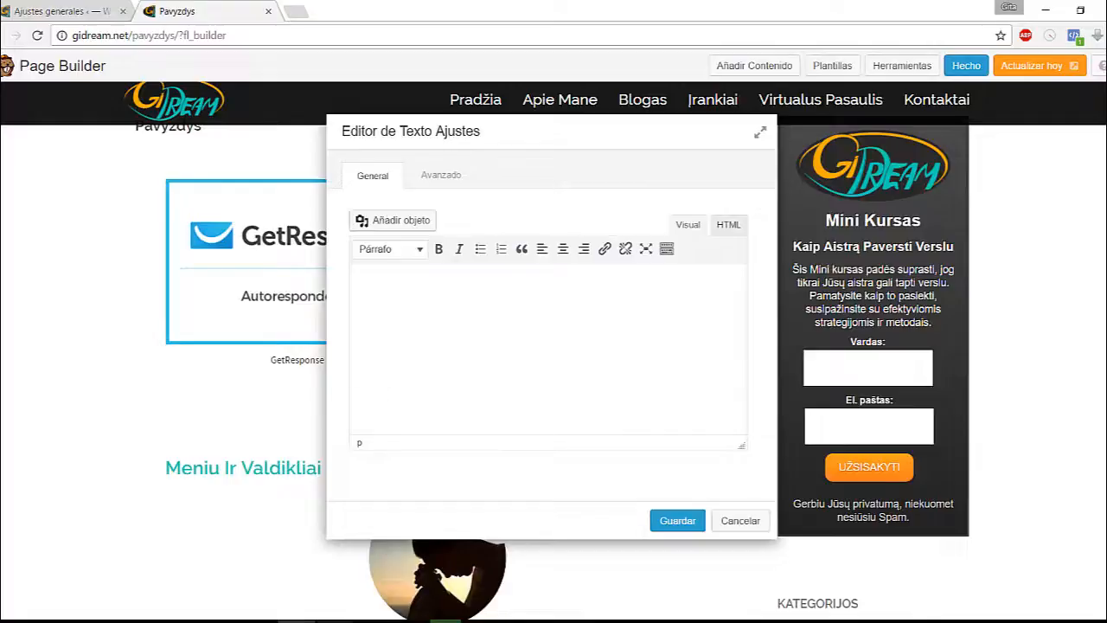
Switch to Notepad and copy the paragraph that runs from "Šį kartą noriu pakalbėti" to "kaip sutvarkyti meniu."
left_click(372, 621)
left_click_drag(263, 120, 381, 185)
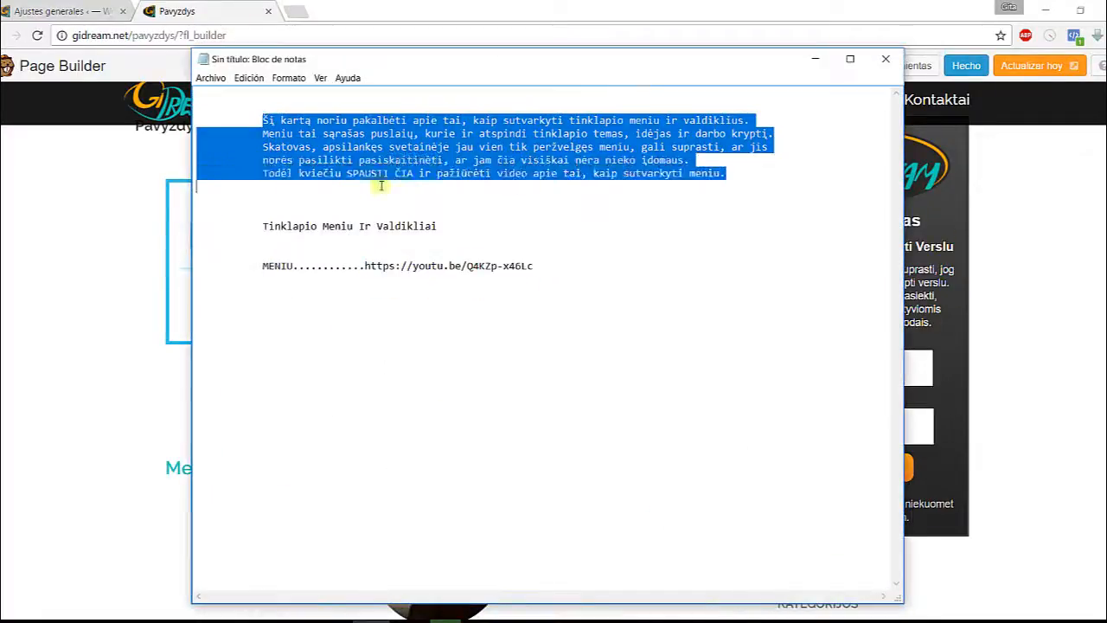
right_click(474, 147)
left_click(499, 192)
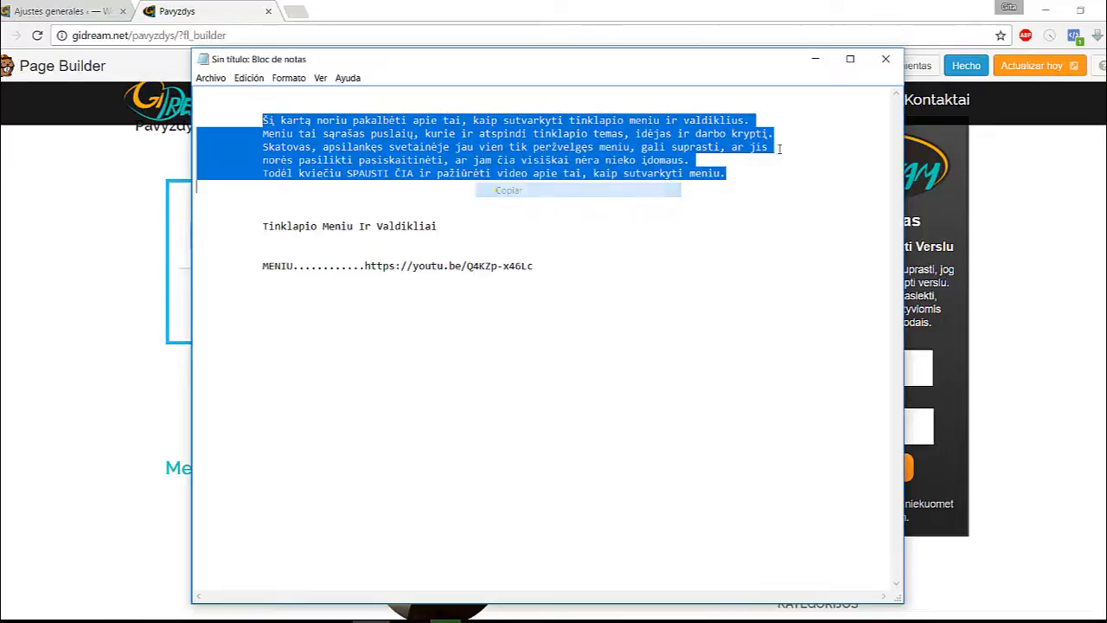
left_click(815, 58)
Try to paste the copied paragraph into the text editor module's empty content area
left_click(423, 314)
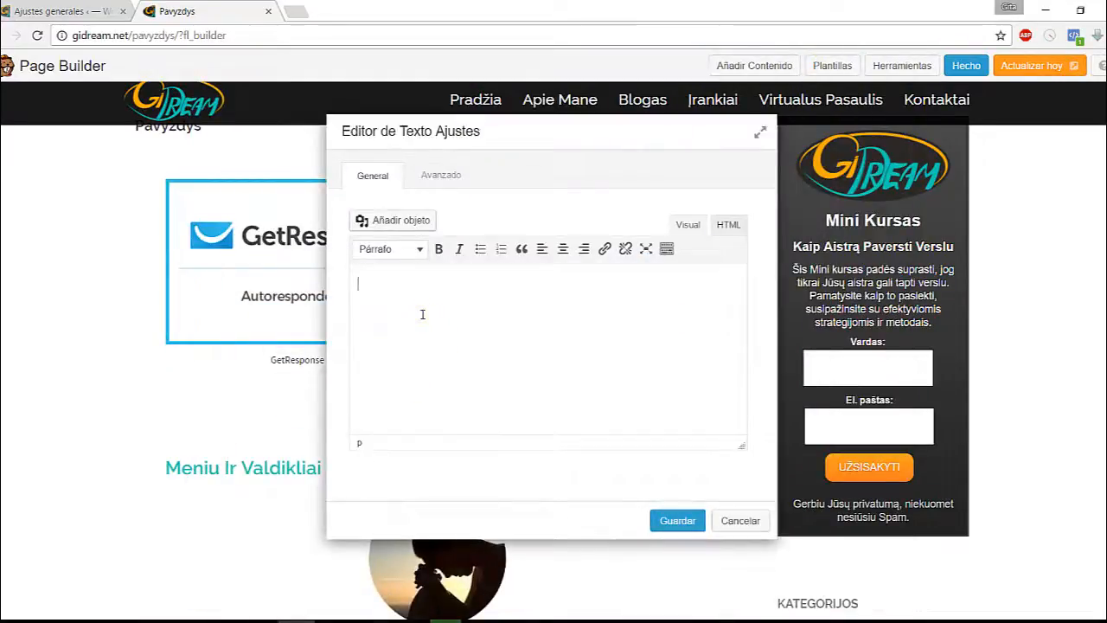
right_click(415, 309)
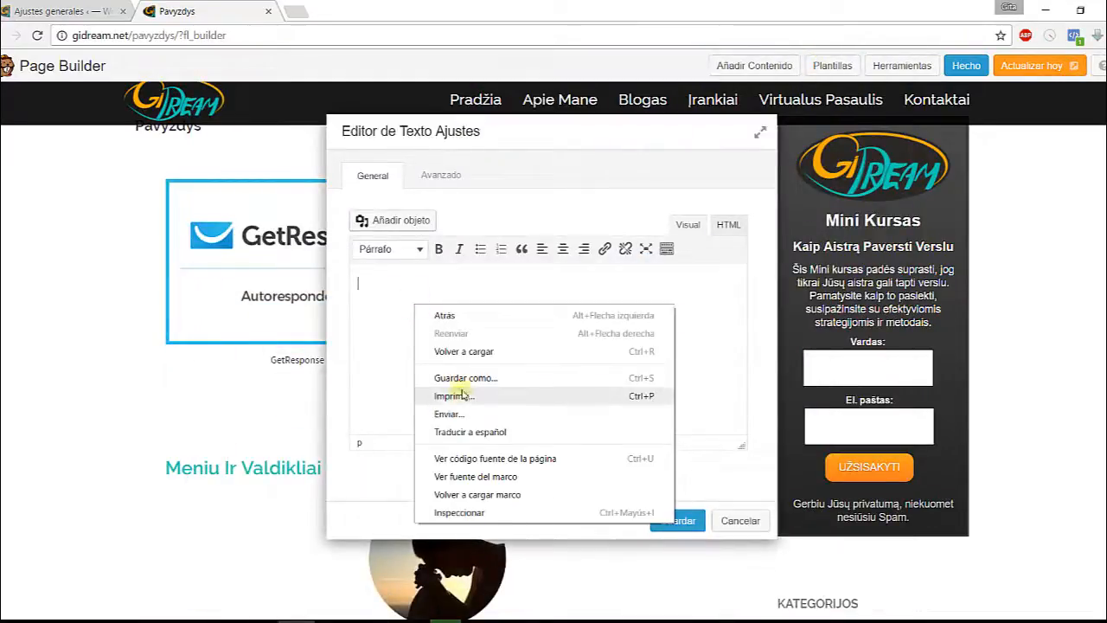
left_click(402, 355)
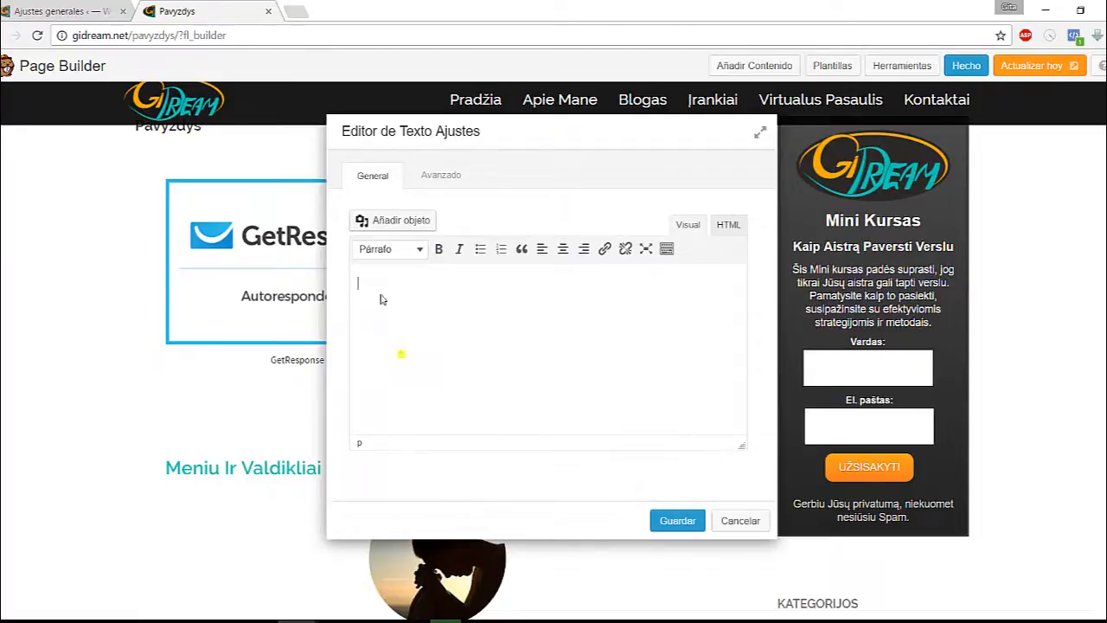
right_click(381, 298)
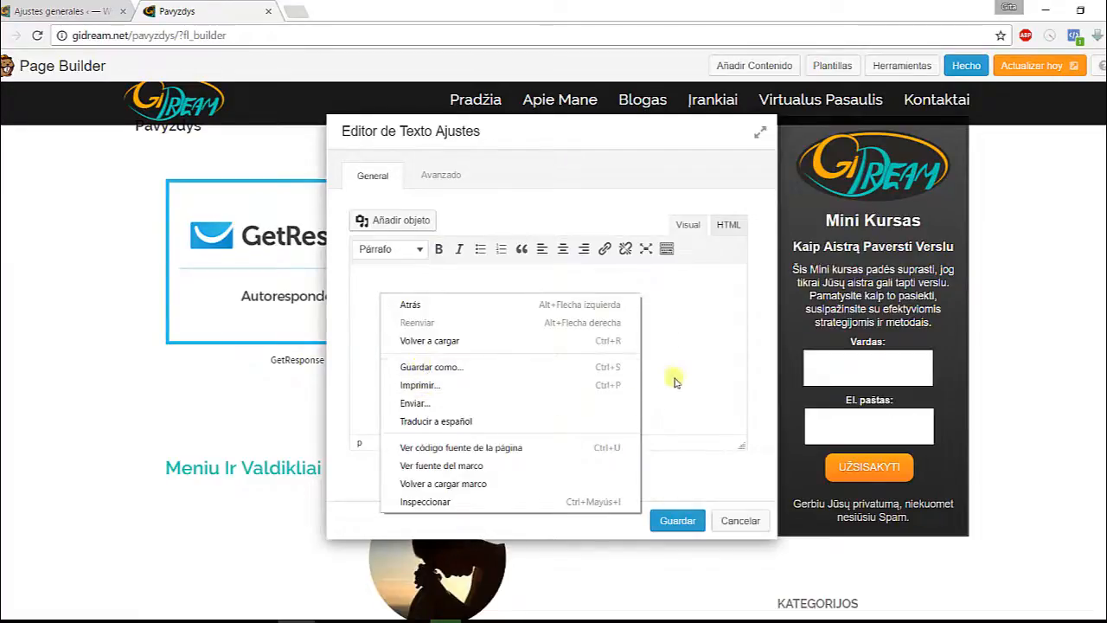
left_click(685, 369)
right_click(420, 304)
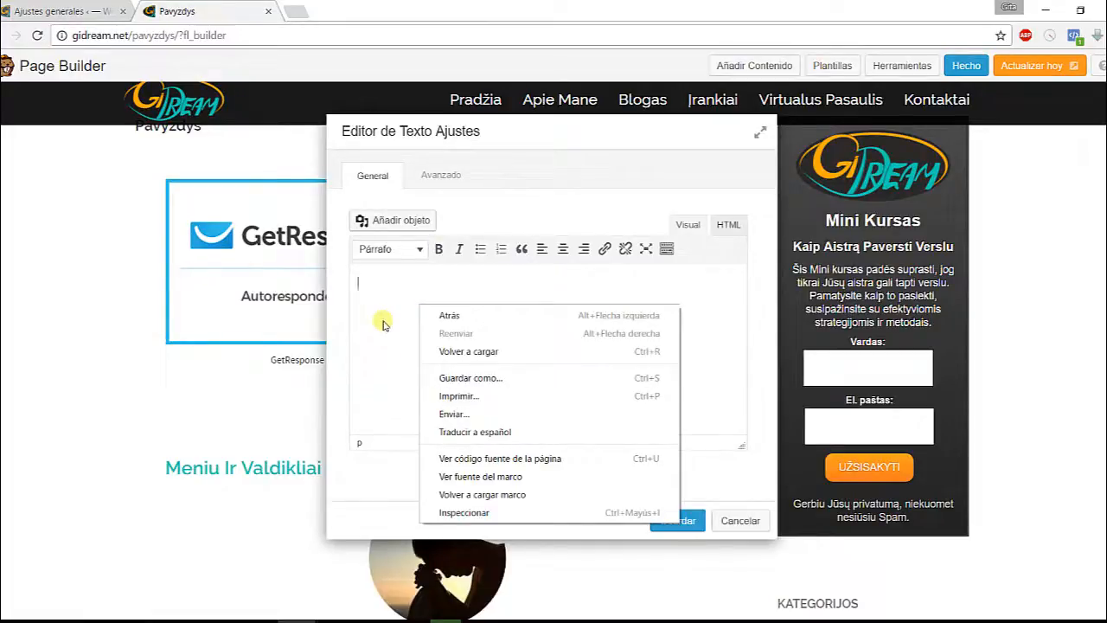
Copy the selected paragraph again from Notepad and paste it into the text editor module's content area
left_click(301, 621)
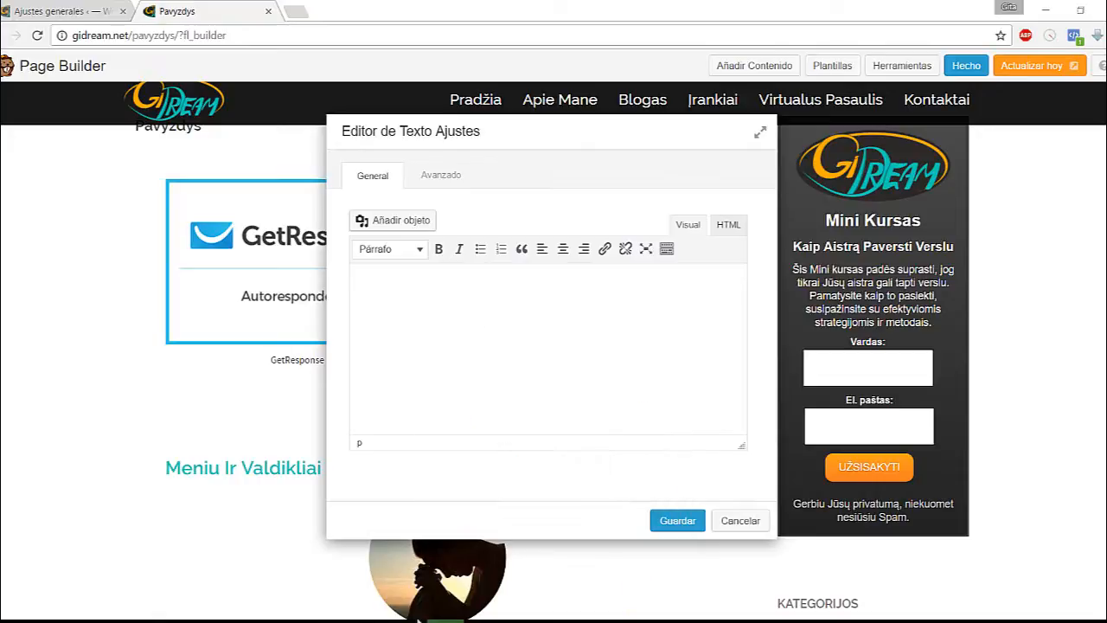
left_click(372, 621)
right_click(482, 160)
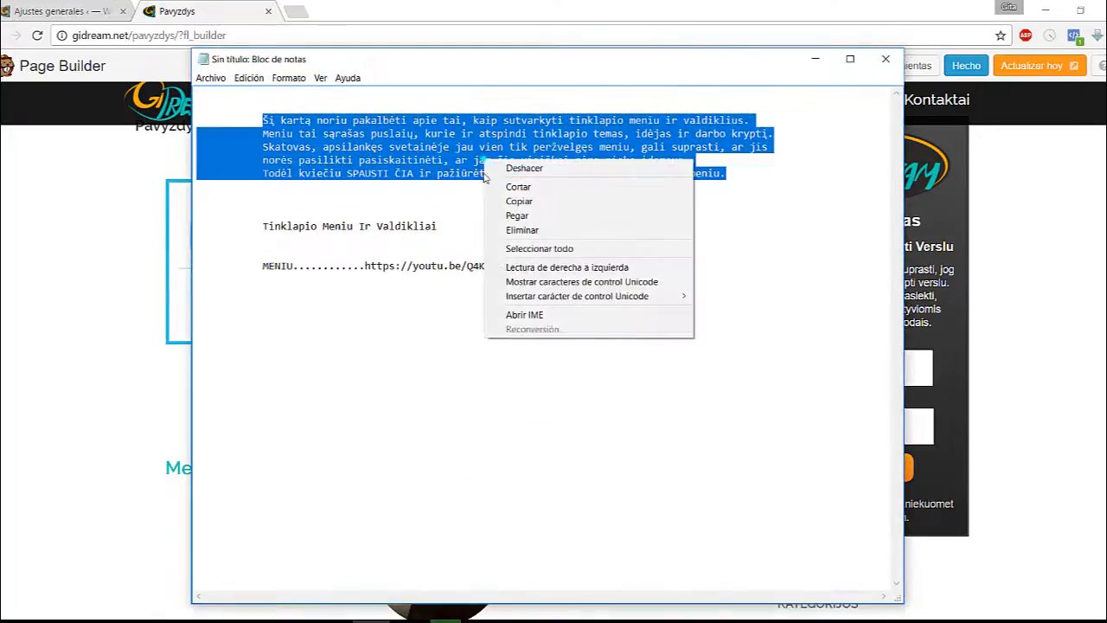
left_click(499, 201)
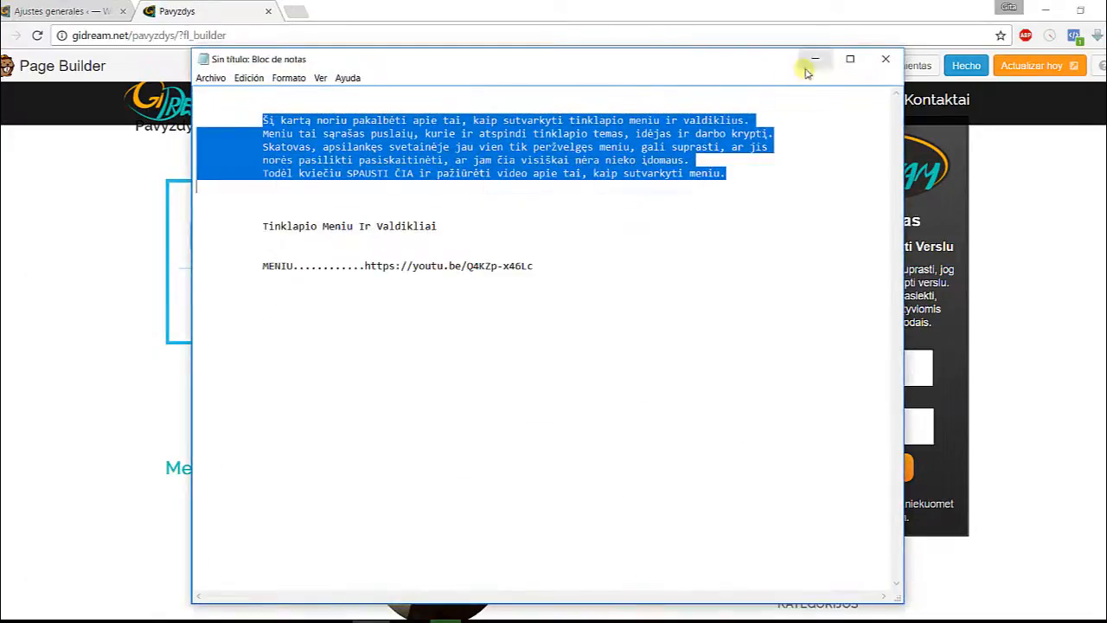
left_click(813, 59)
right_click(369, 289)
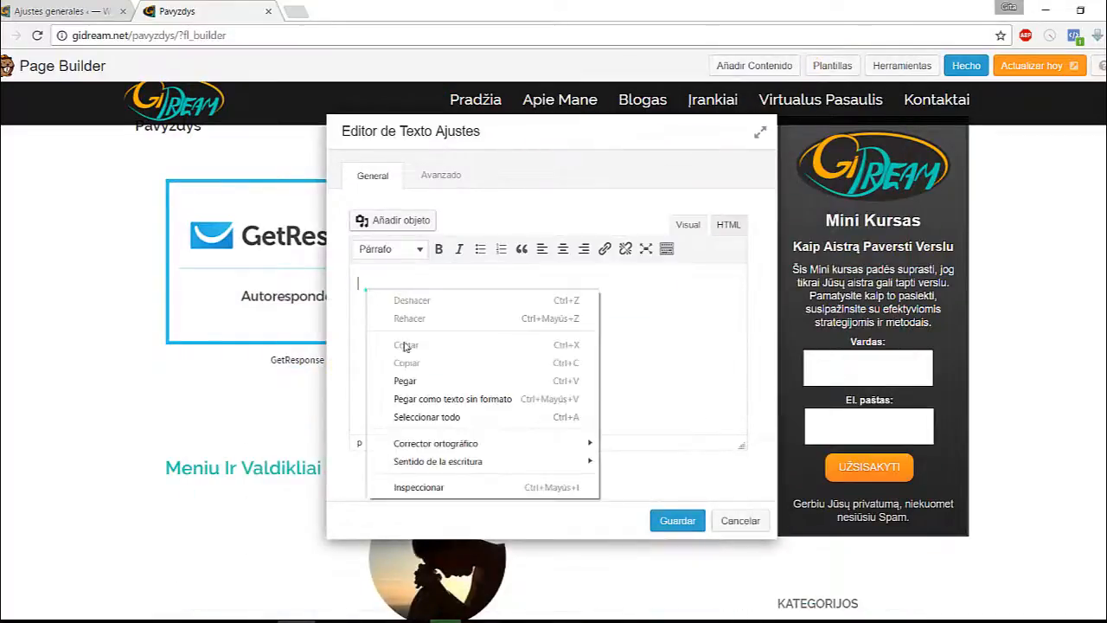
left_click(407, 381)
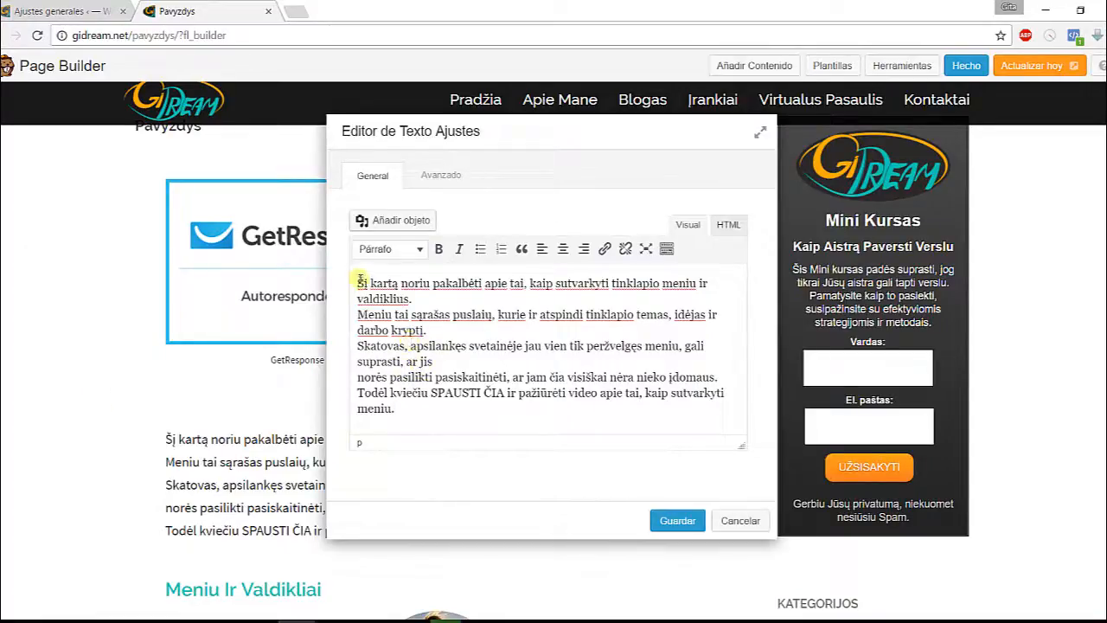
Make the opening sentence, "Šį kartą noriu pakalbėti" to "valdiklius.", bold and the line from "Skatovas" to "ar jis" italic
triple_click(360, 280)
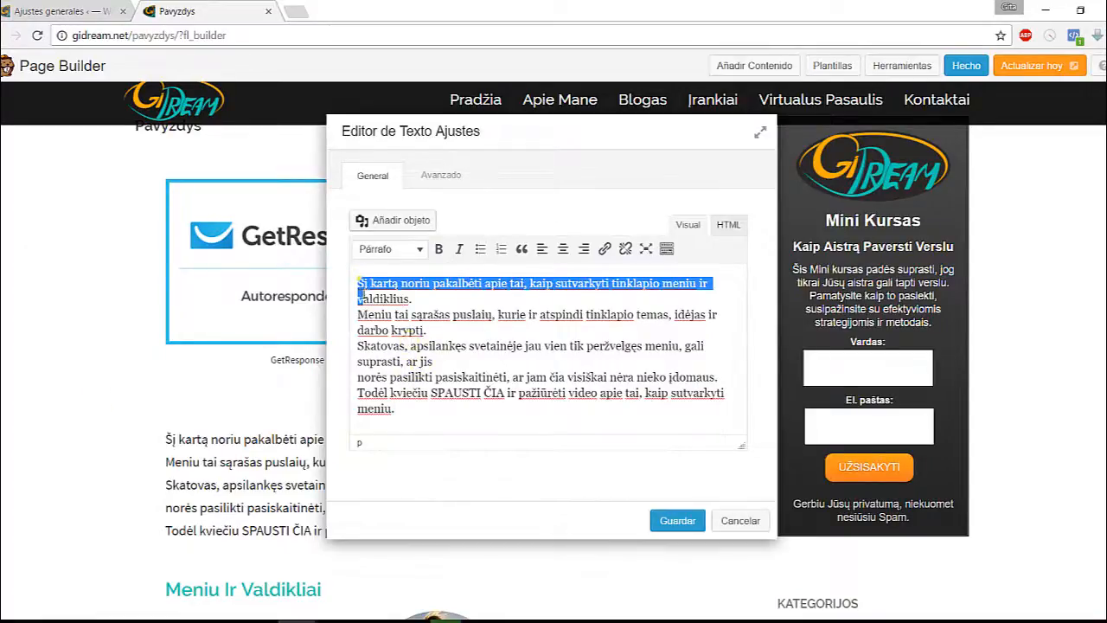
left_click(438, 250)
left_click(484, 422)
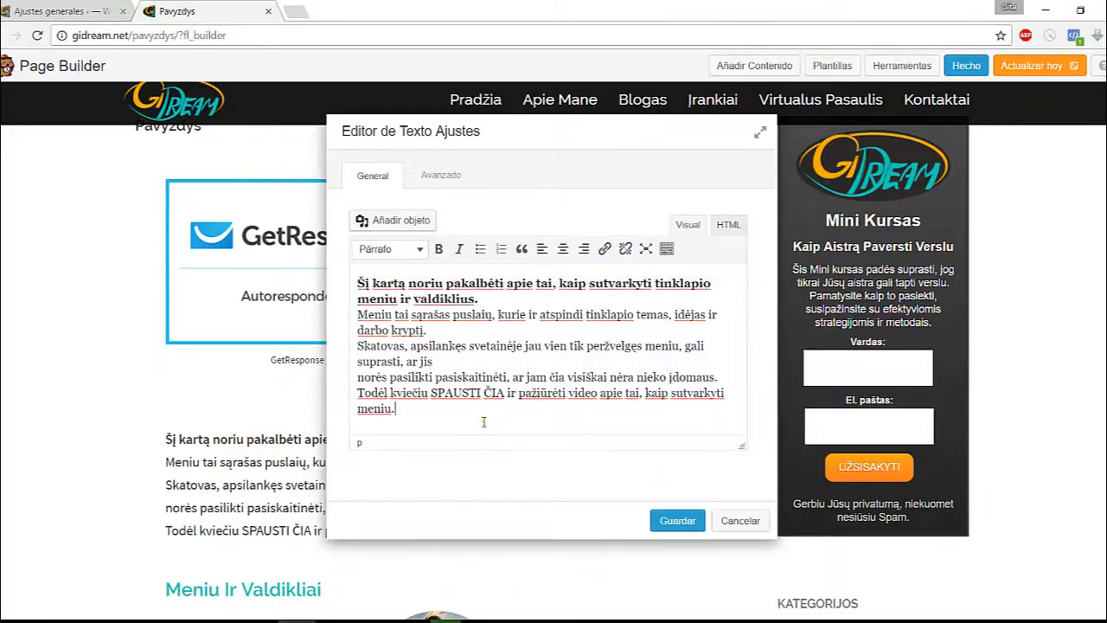
left_click_drag(360, 345, 455, 358)
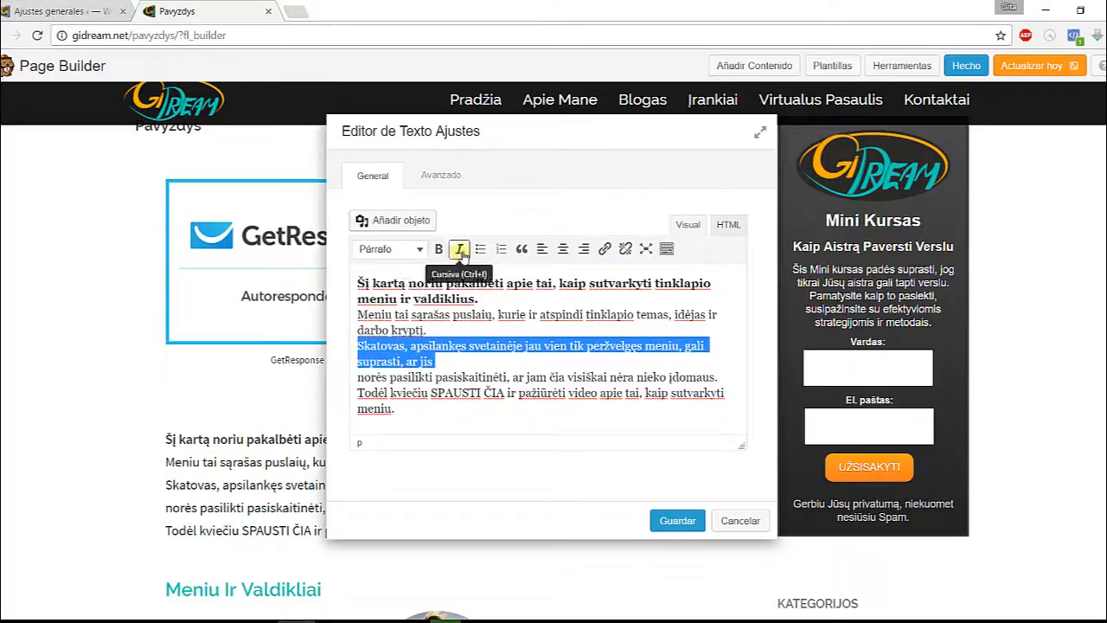
left_click(460, 250)
left_click(457, 416)
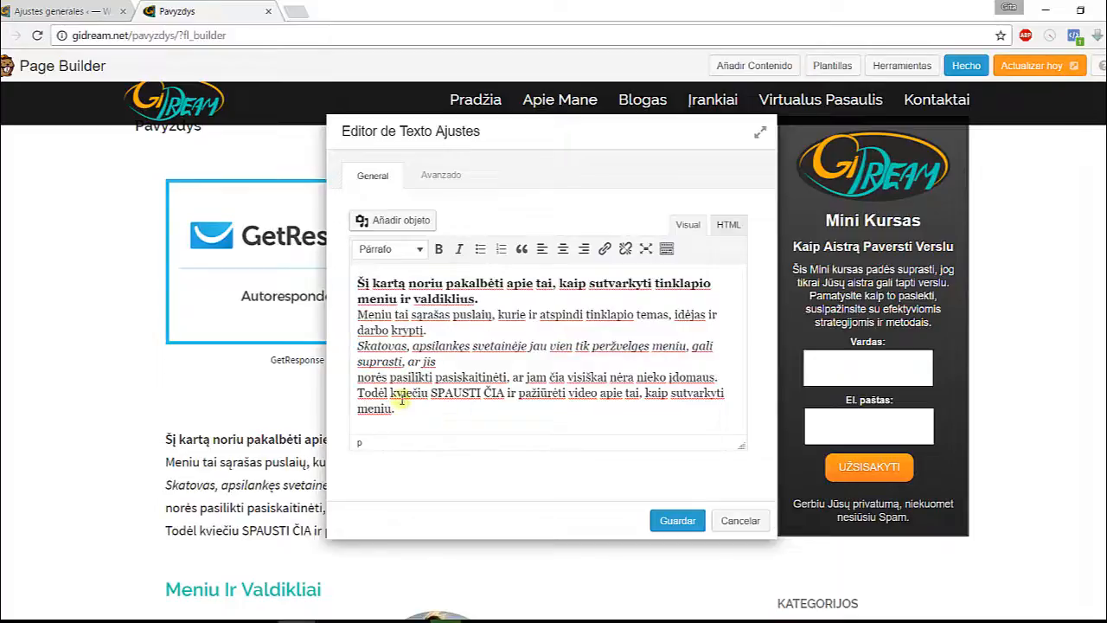
left_click_drag(432, 392, 504, 393)
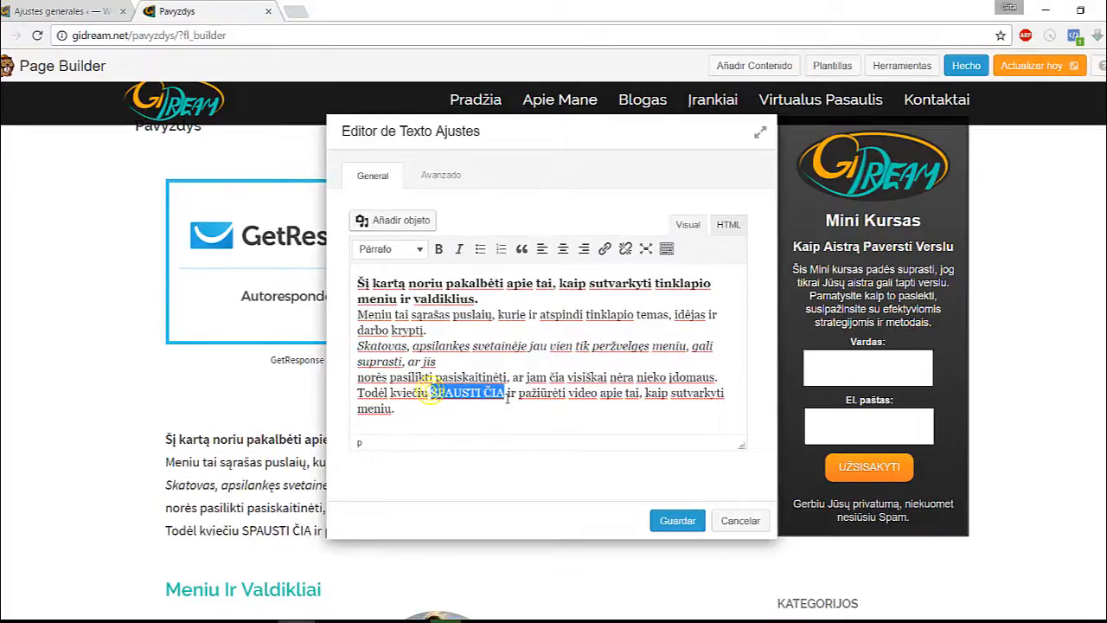
left_click(603, 249)
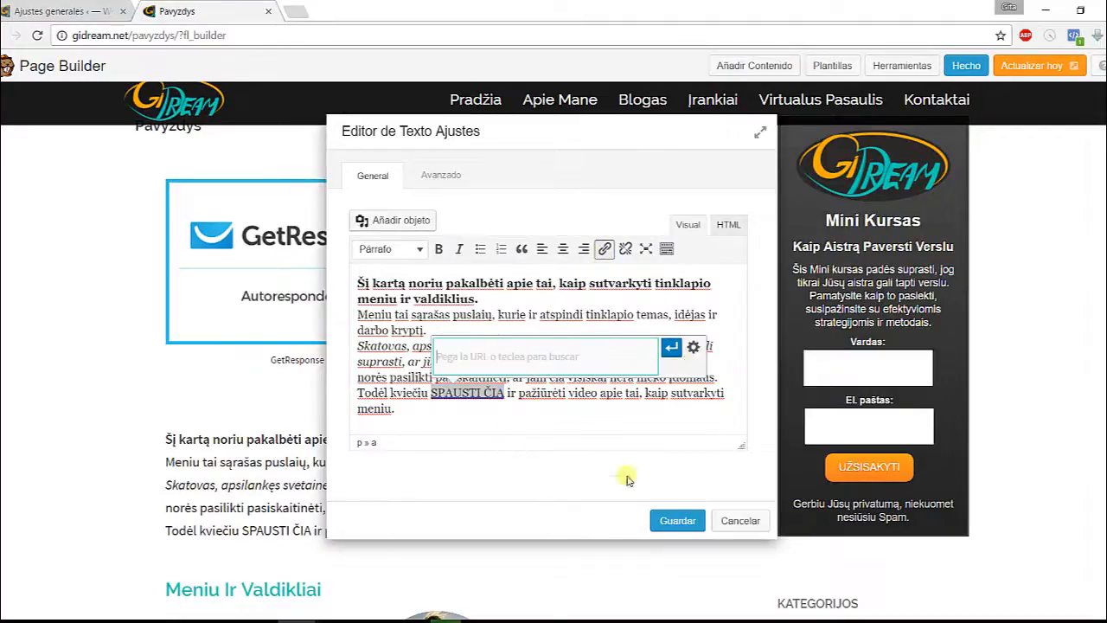
left_click(538, 422)
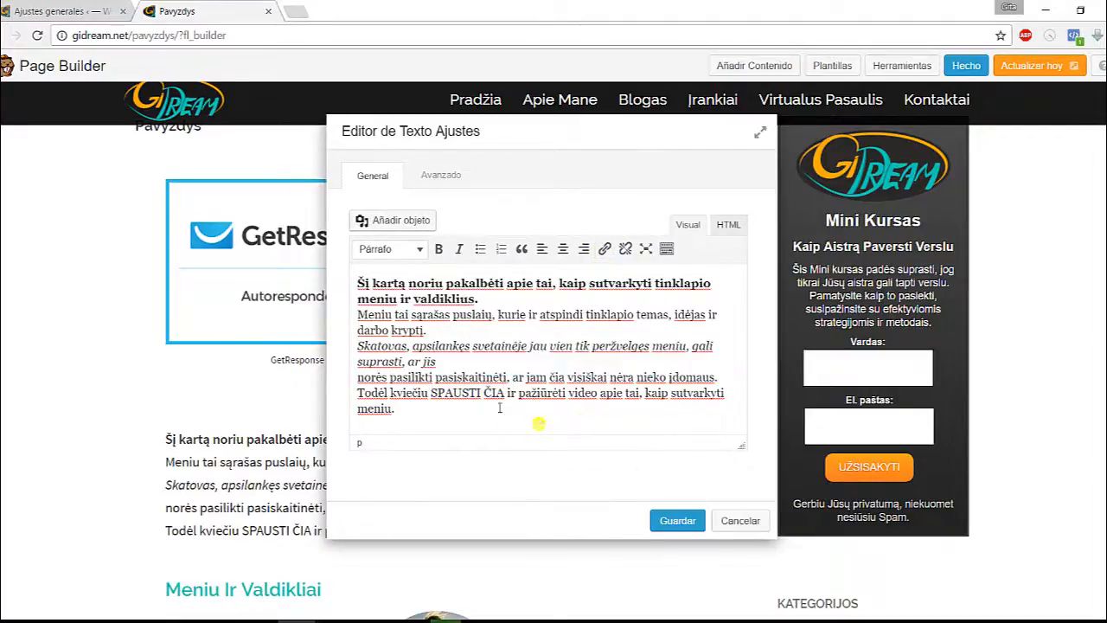
left_click_drag(358, 318, 430, 395)
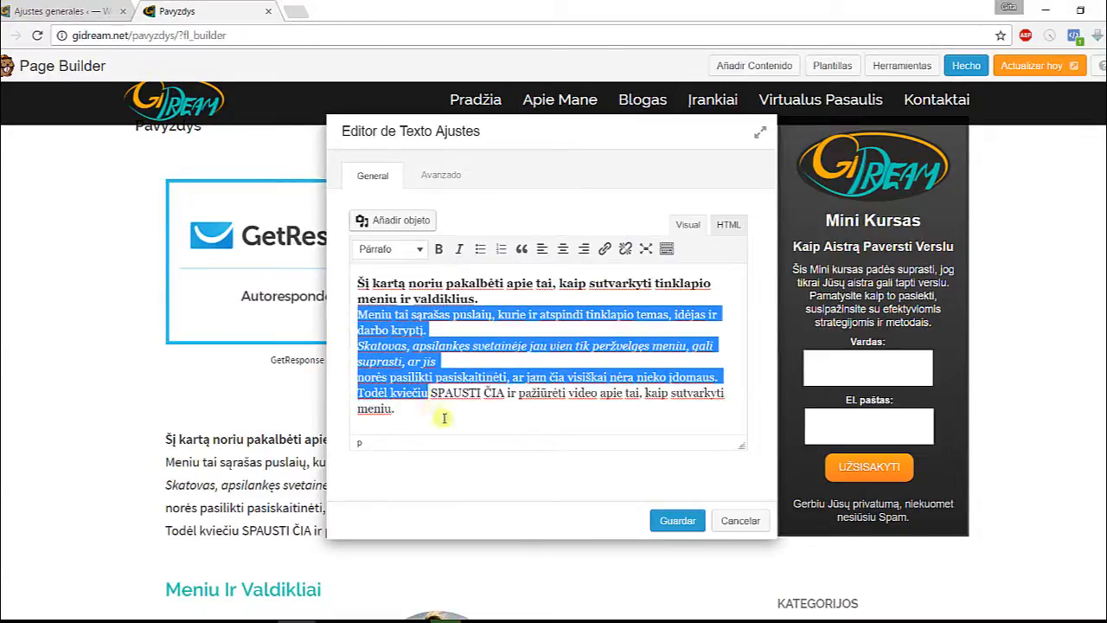
left_click(455, 418)
Center the whole paragraph in the text editor module
left_click_drag(357, 282, 482, 300)
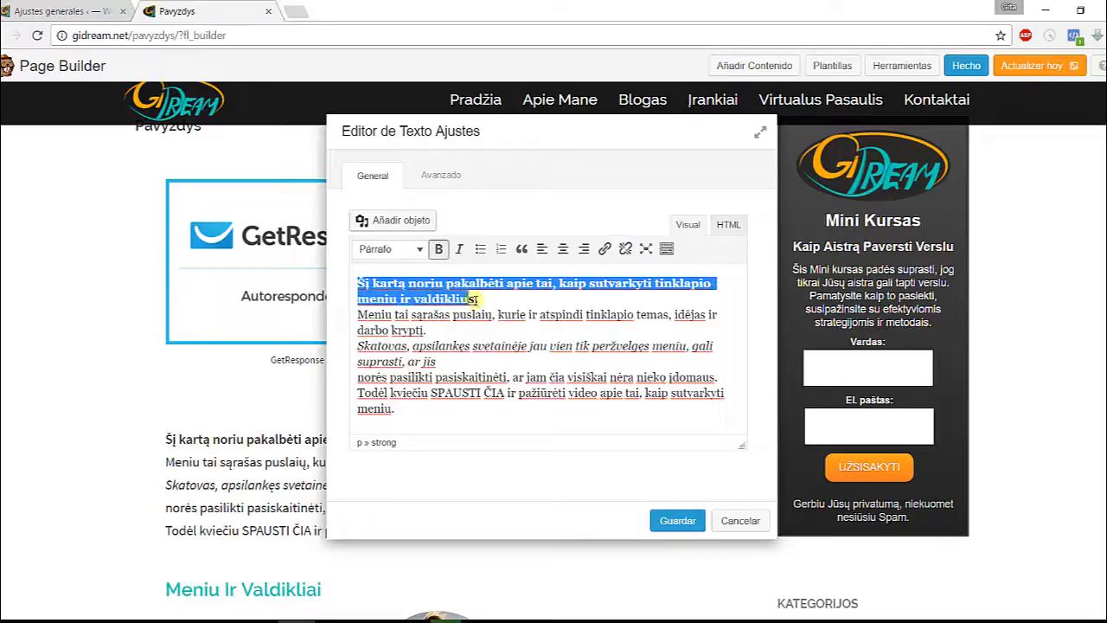
left_click(562, 250)
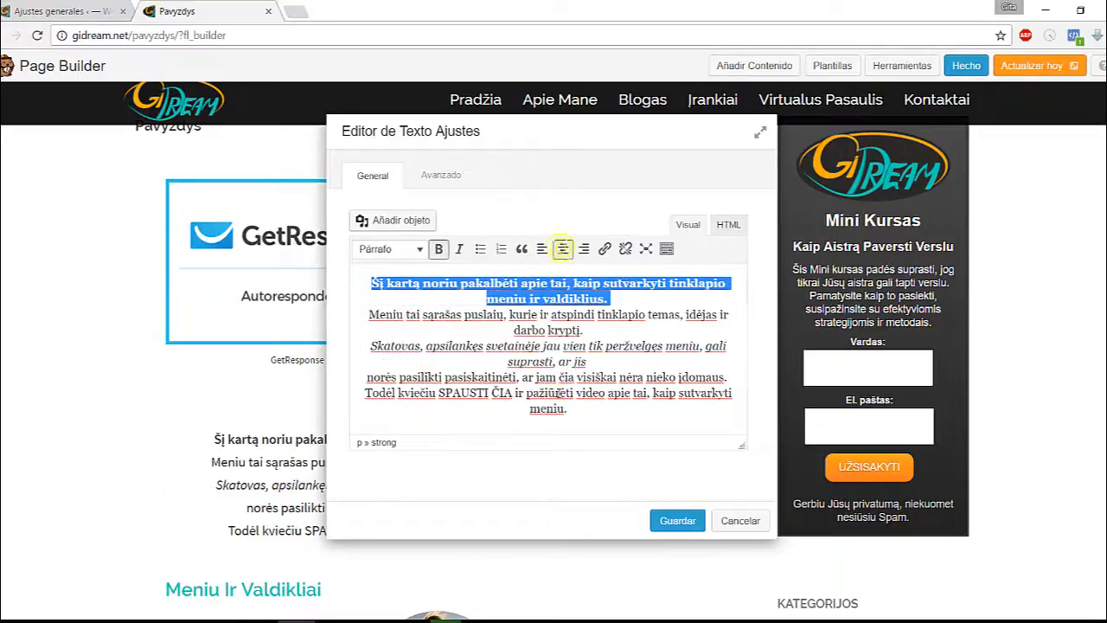
left_click(459, 425)
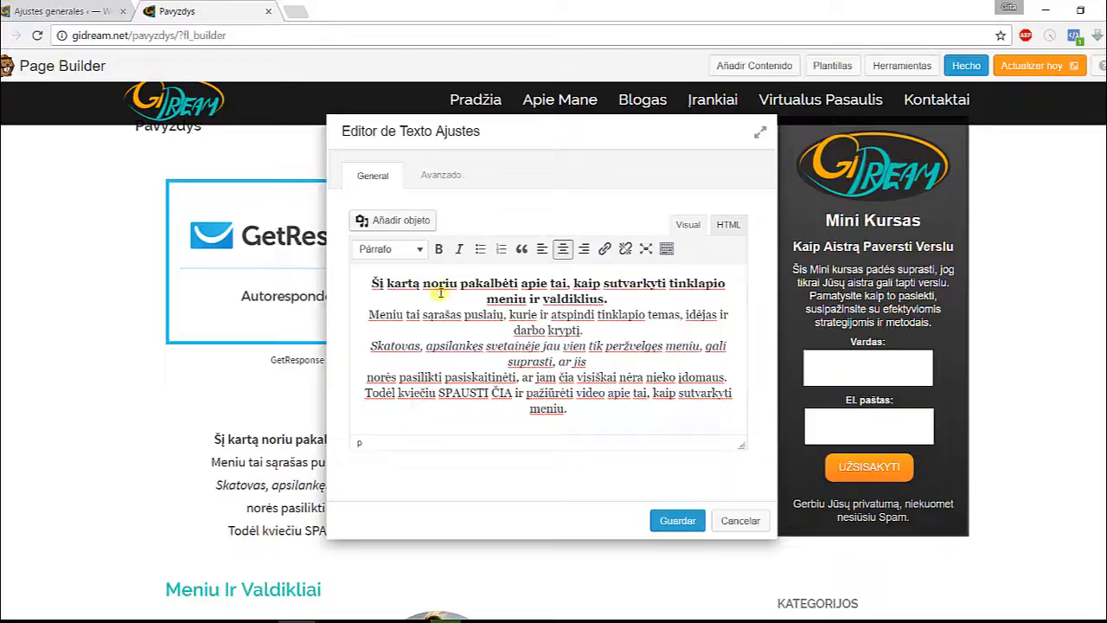
Try the Título 3 format on the paragraph, settle on Título 4, and save the text editor module's settings
left_click(420, 250)
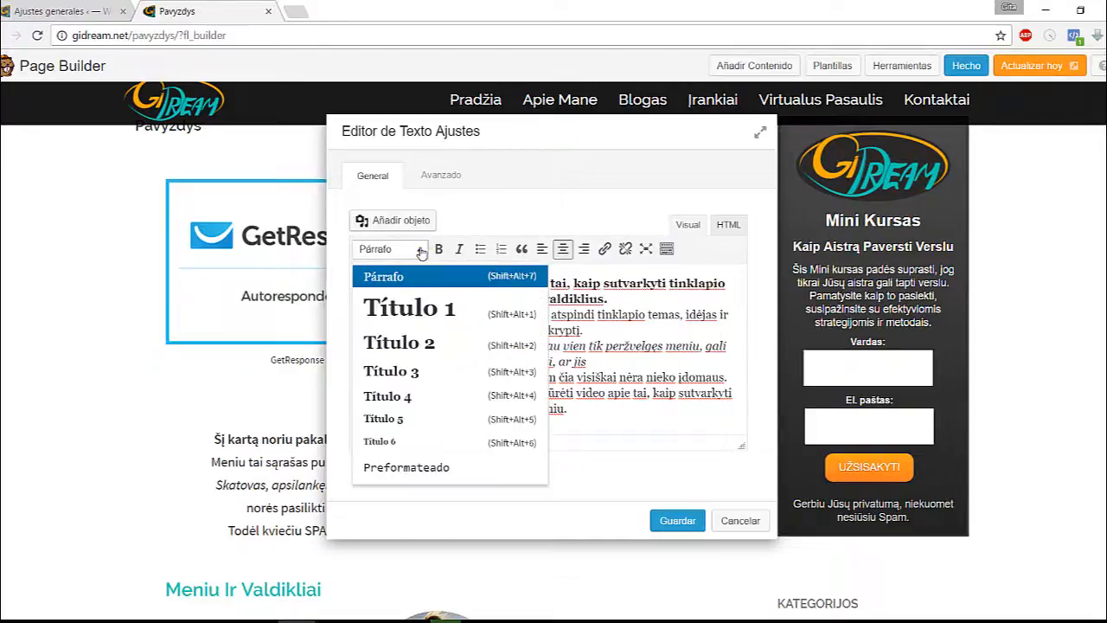
left_click(392, 372)
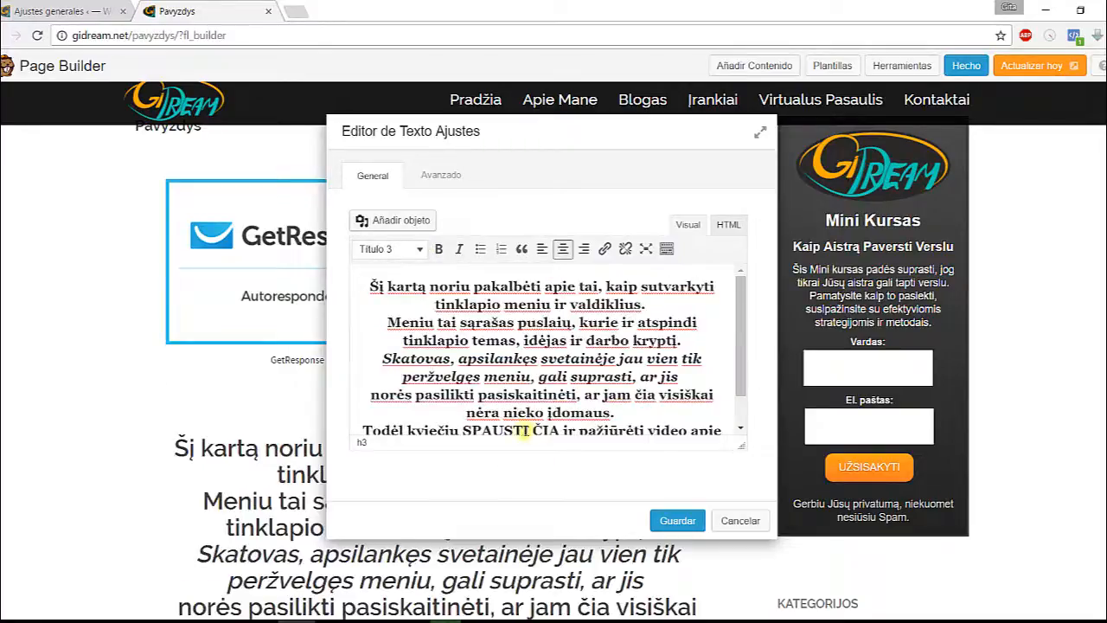
left_click(419, 251)
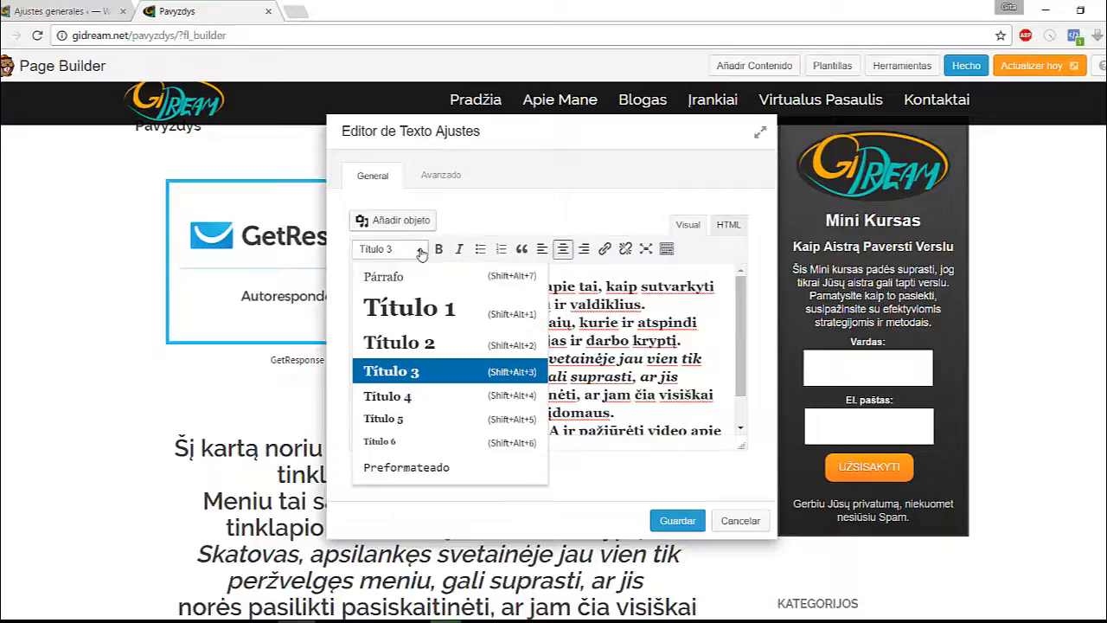
left_click(391, 397)
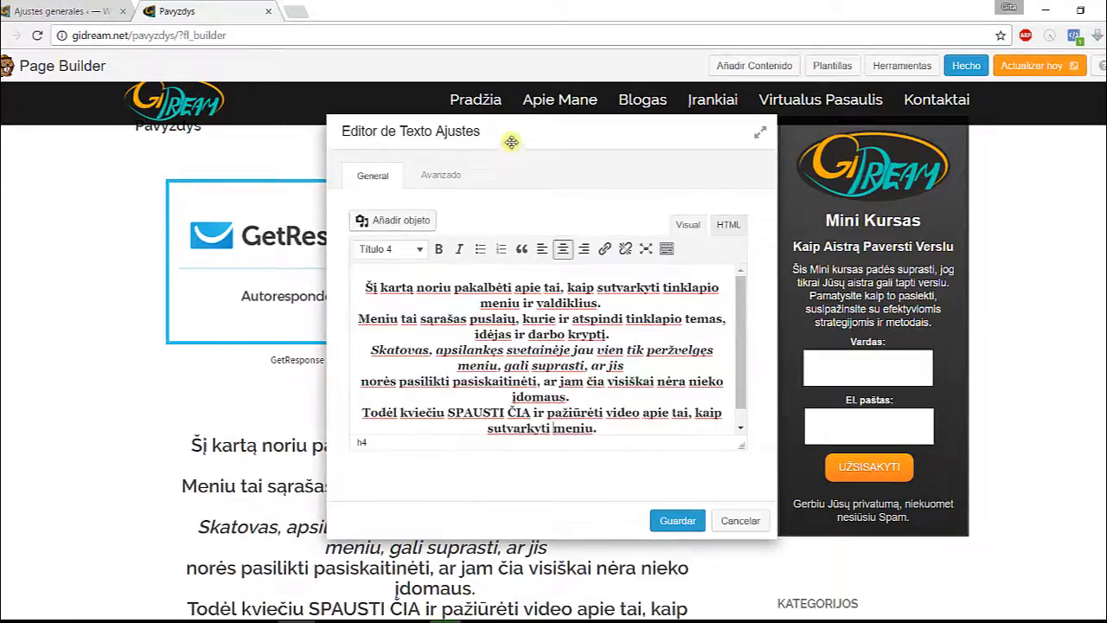
mouse_move(512, 142)
left_mouse_down()
mouse_move(607, 158)
mouse_move(792, 161)
mouse_move(528, 150)
left_mouse_up()
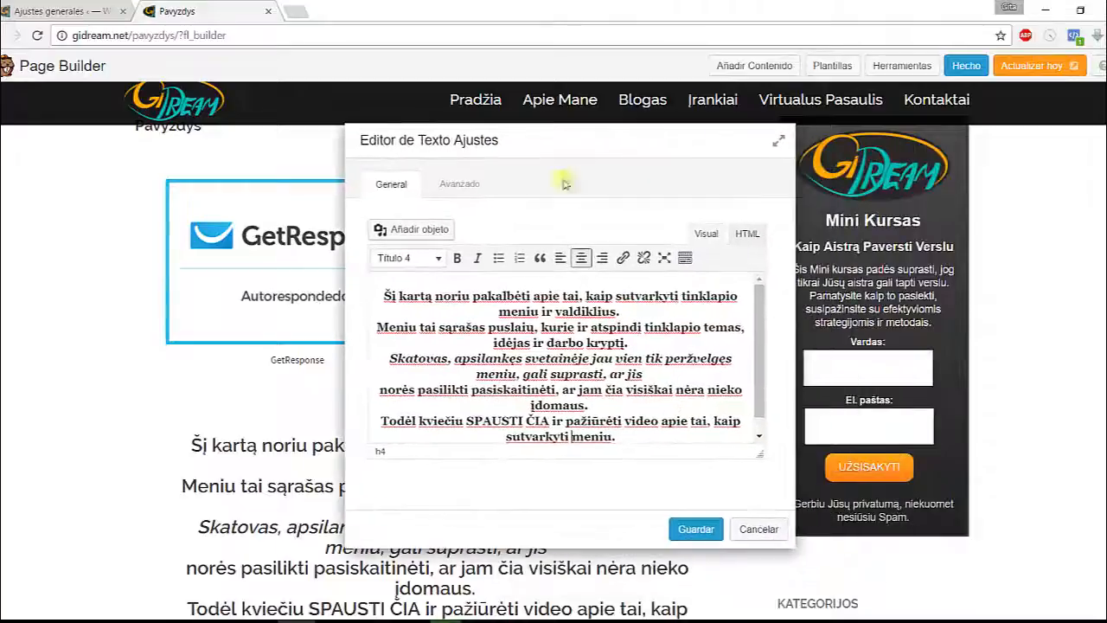
left_click(697, 529)
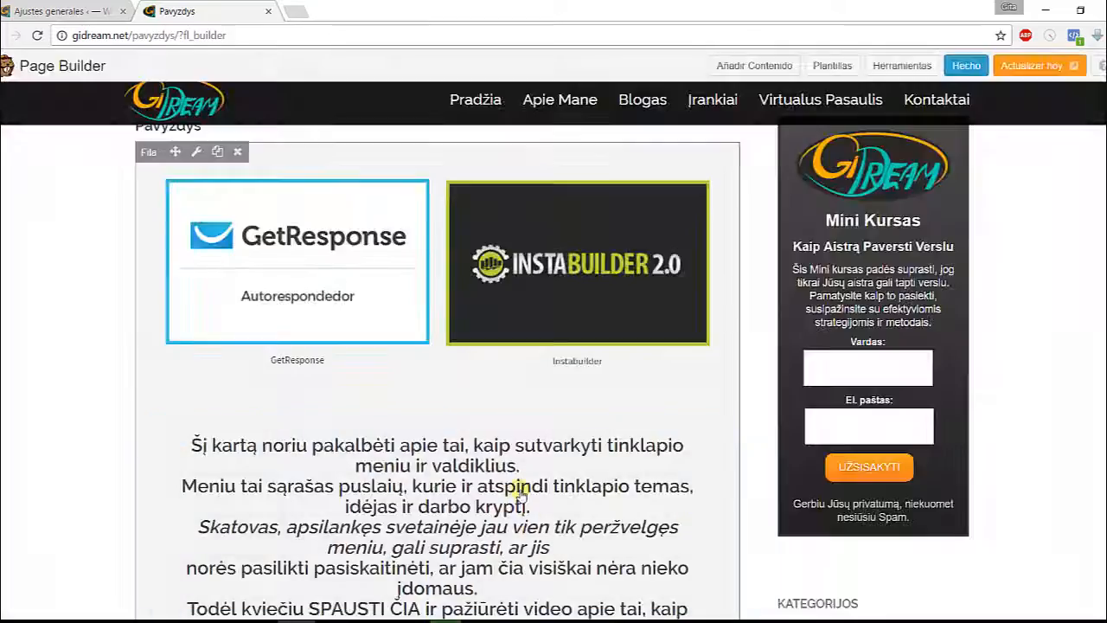
Review the Pavyzdys page's layout, from the photo gallery and new text block down to the callouts and image
scroll(554, 364, "up", 2)
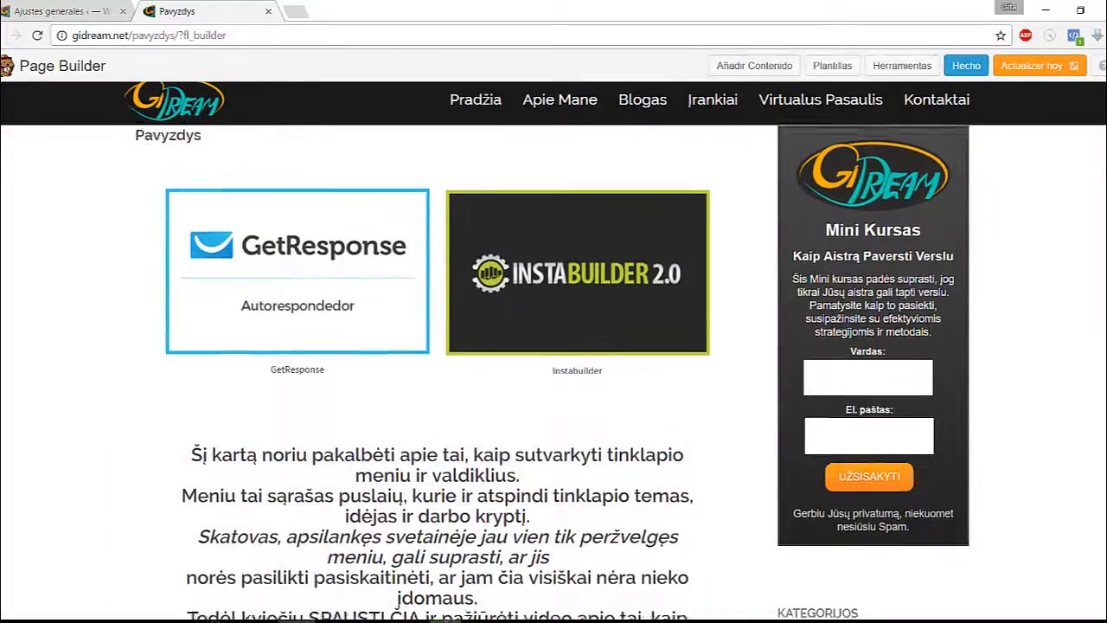
scroll(398, 438, "down", 4)
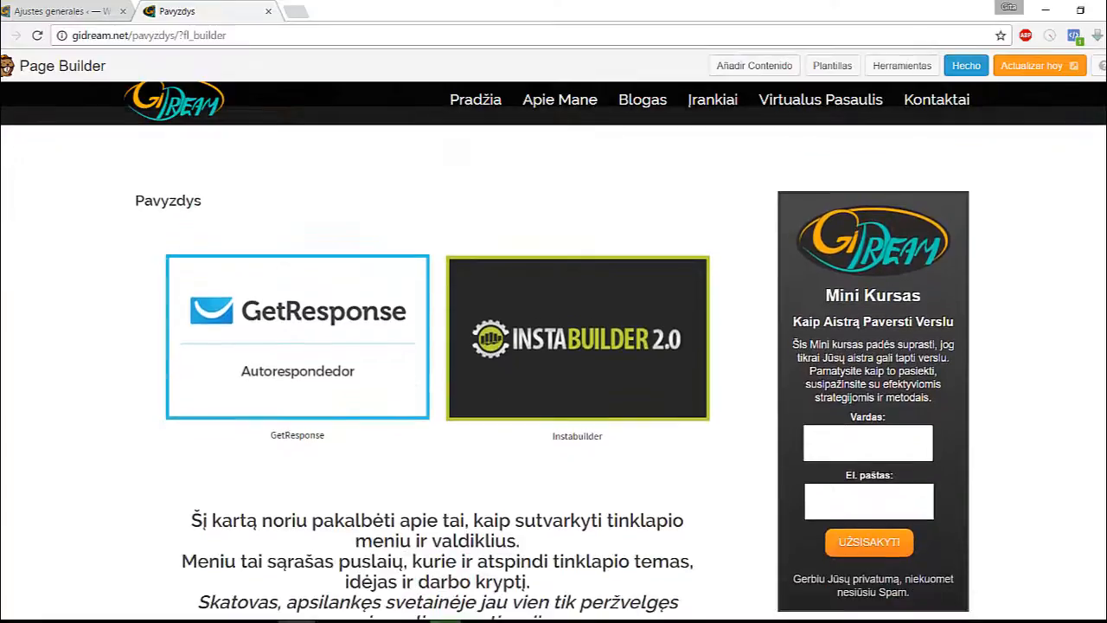
scroll(398, 438, "down", 7)
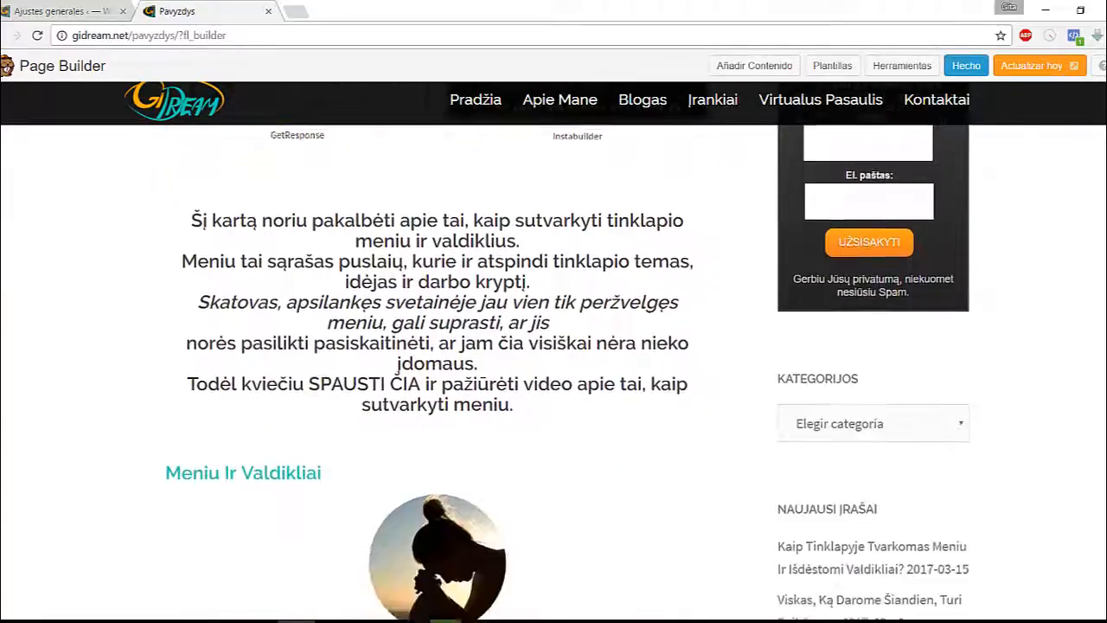
scroll(398, 439, "down", 8)
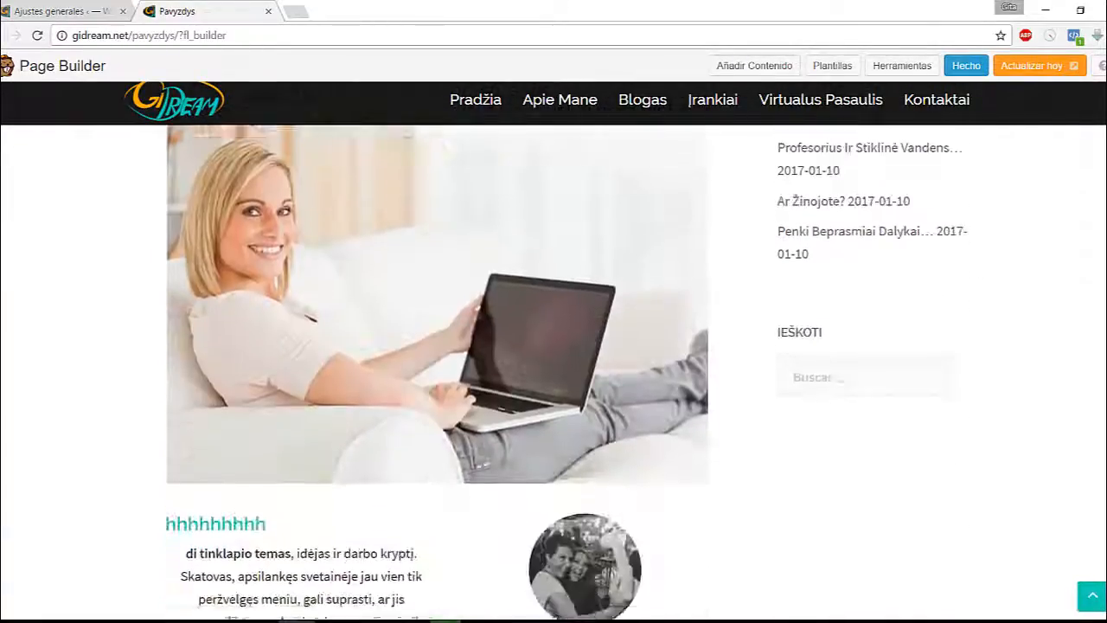
scroll(398, 439, "up", 18)
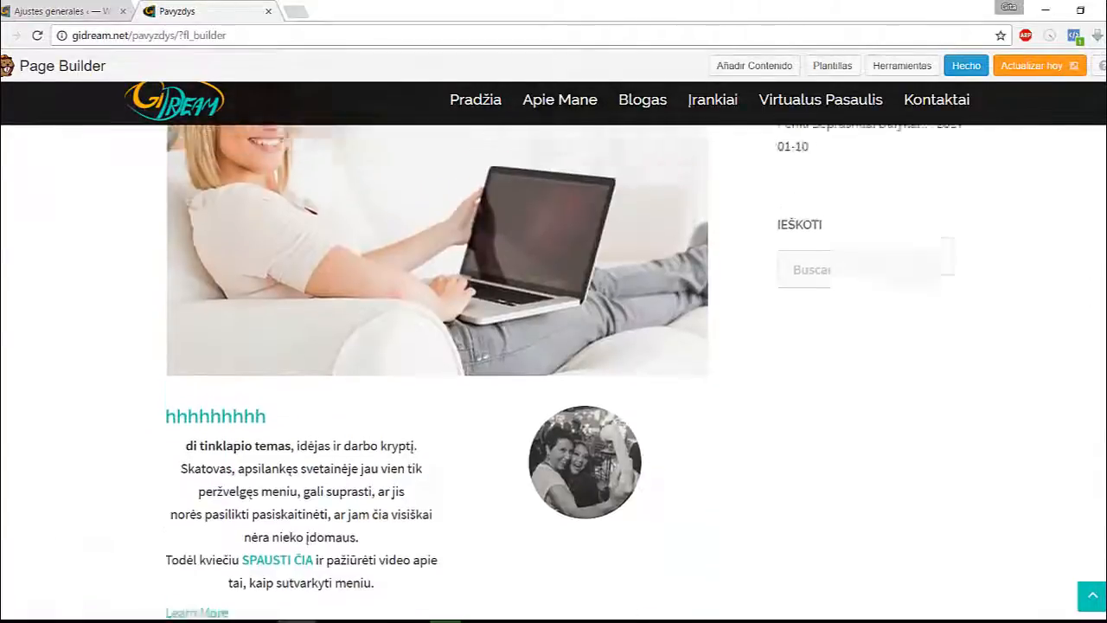
scroll(553, 350, "up", 3)
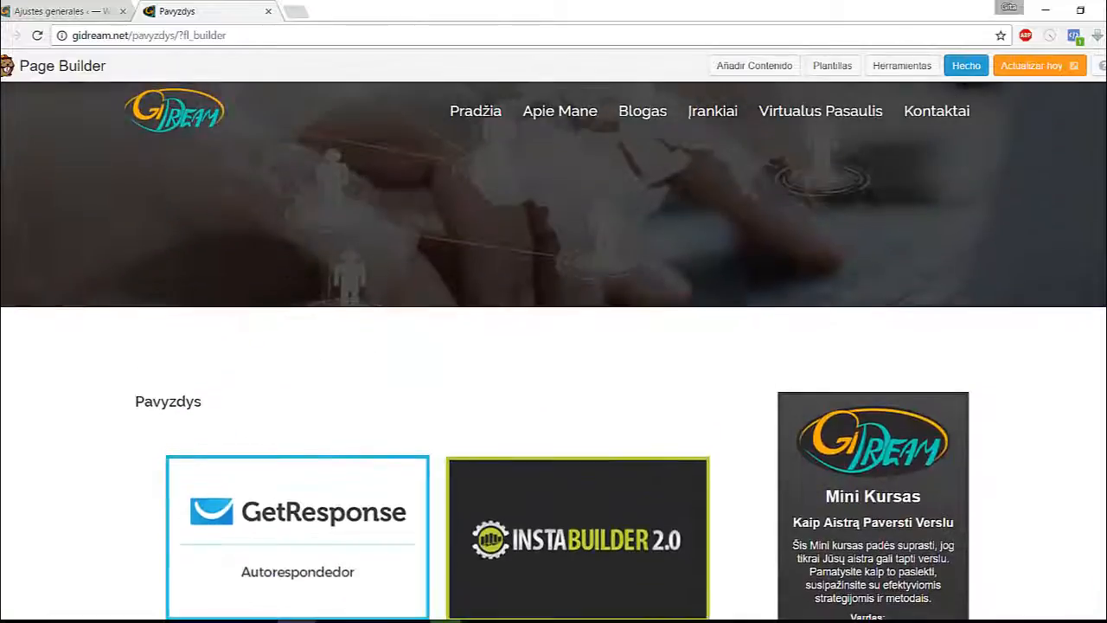
scroll(39, 342, "down", 6)
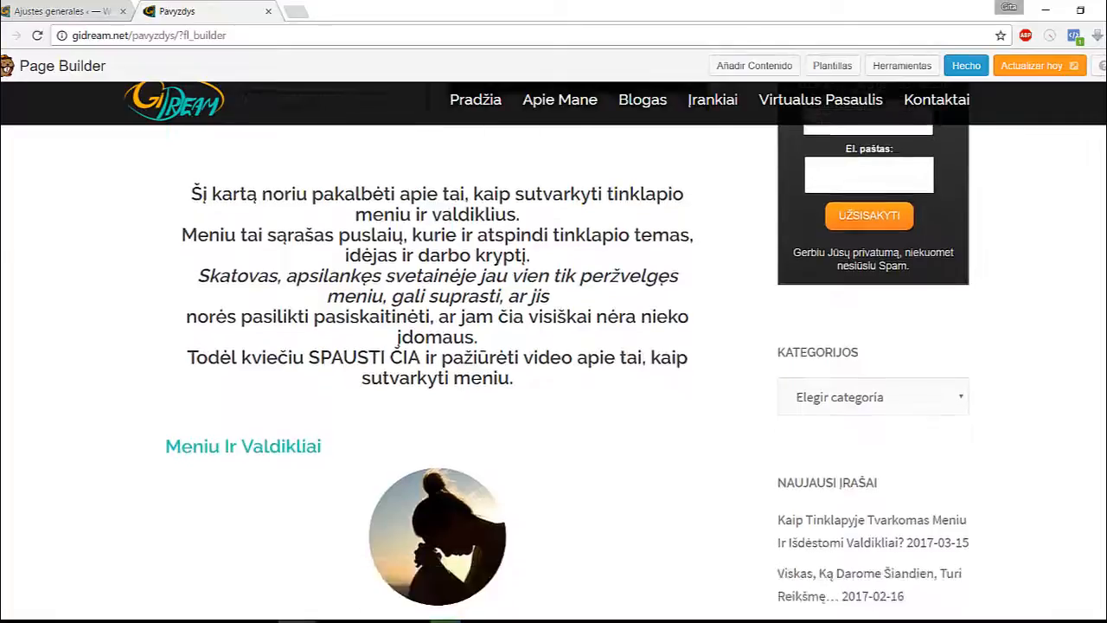
scroll(568, 353, "down", 2)
scroll(568, 353, "up", 4)
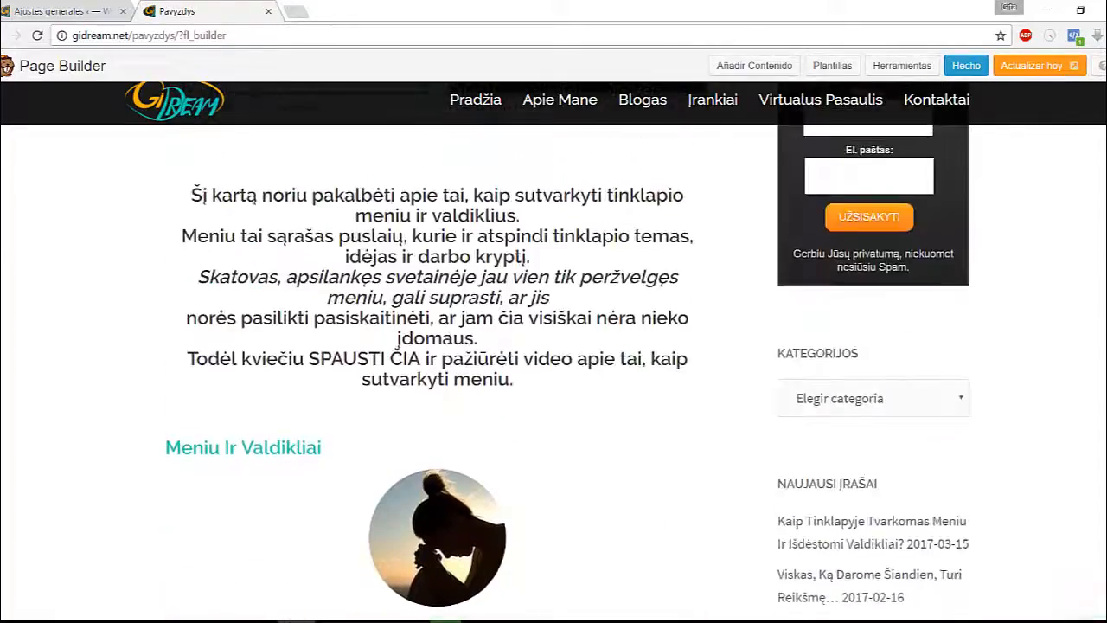
scroll(569, 353, "down", 3)
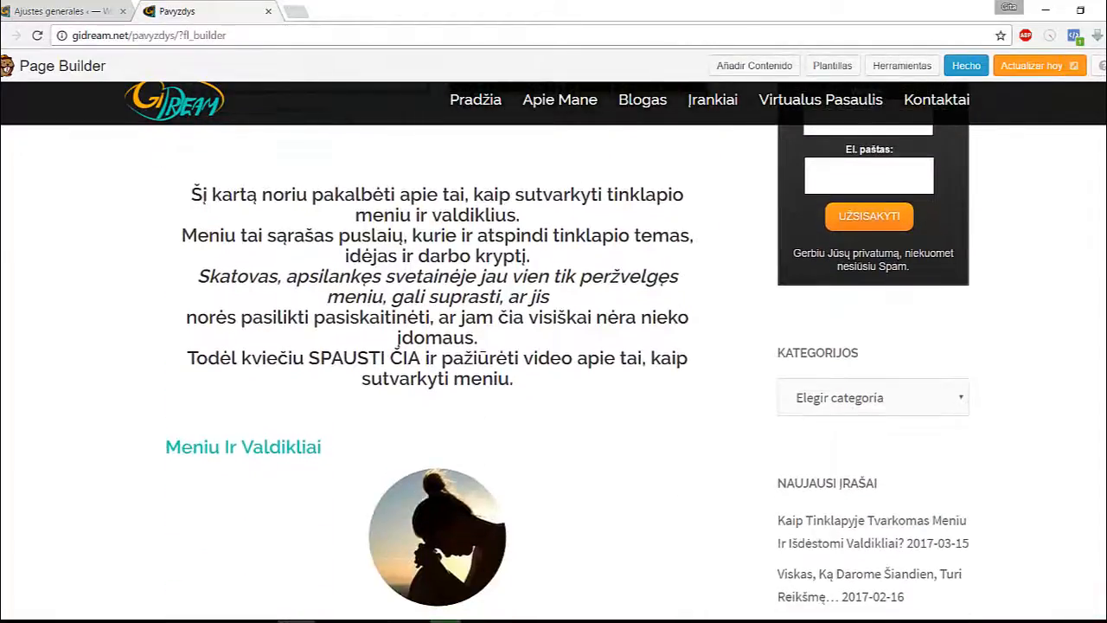
scroll(437, 372, "down", 3)
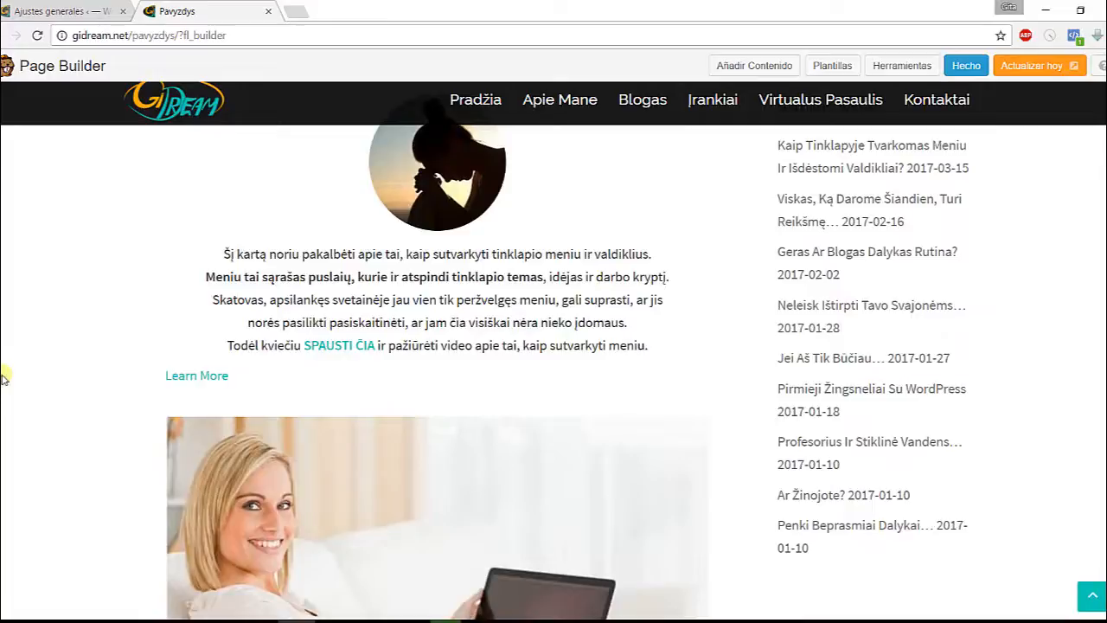
scroll(3, 378, "up", 3)
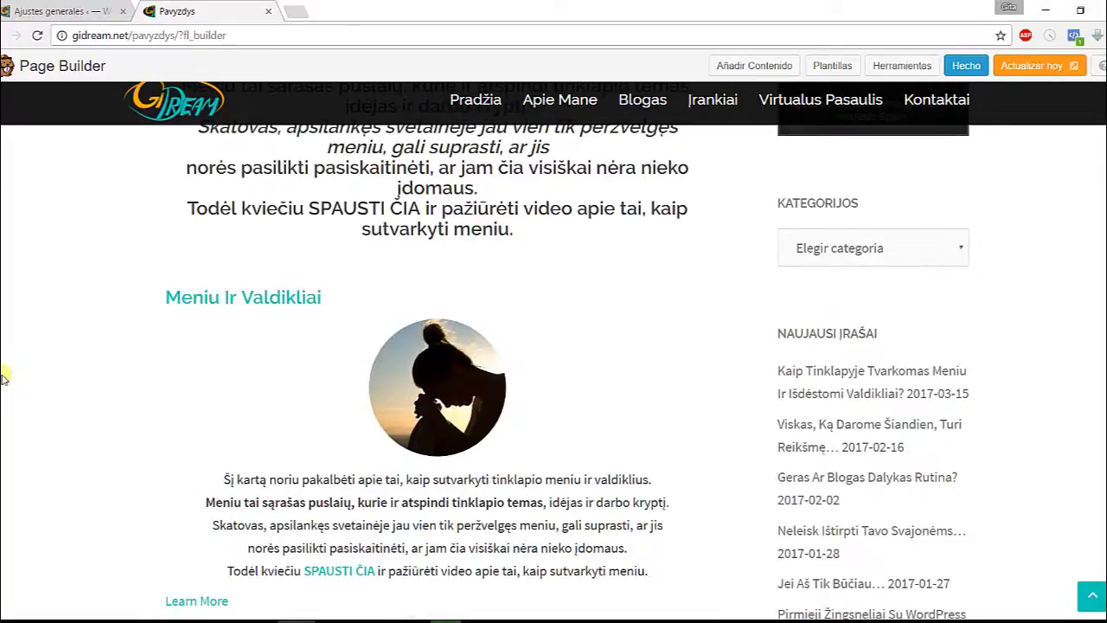
scroll(2, 376, "up", 8)
scroll(43, 359, "down", 3)
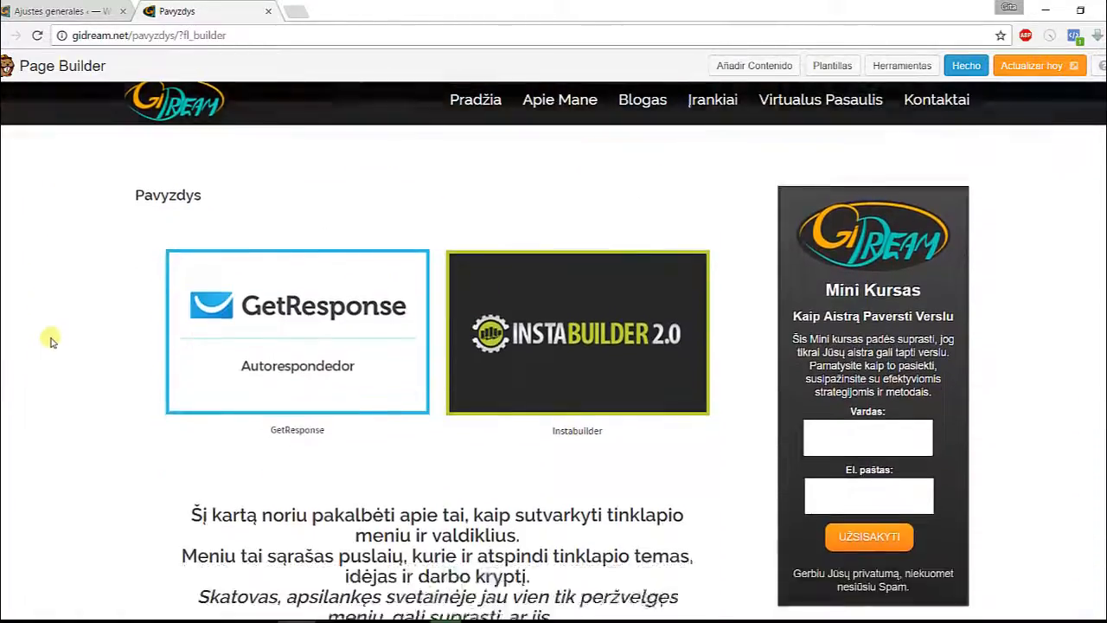
scroll(50, 342, "down", 7)
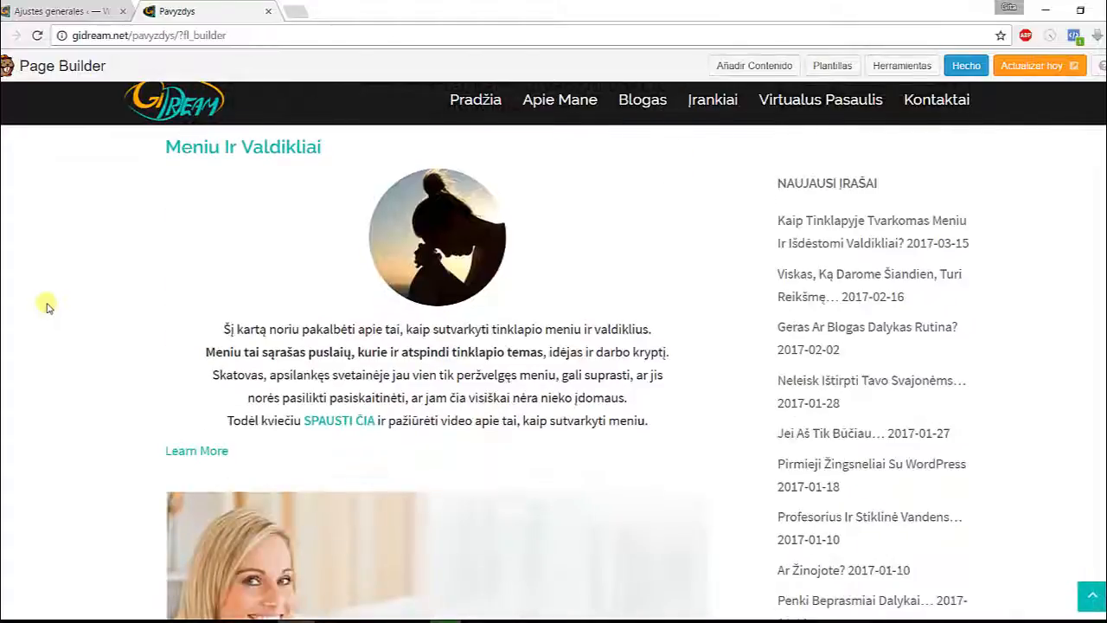
Recheck the unpublished Pavyzdys page in the builder, examining the gallery, text, callouts, image and sidebar
scroll(567, 372, "down", 8)
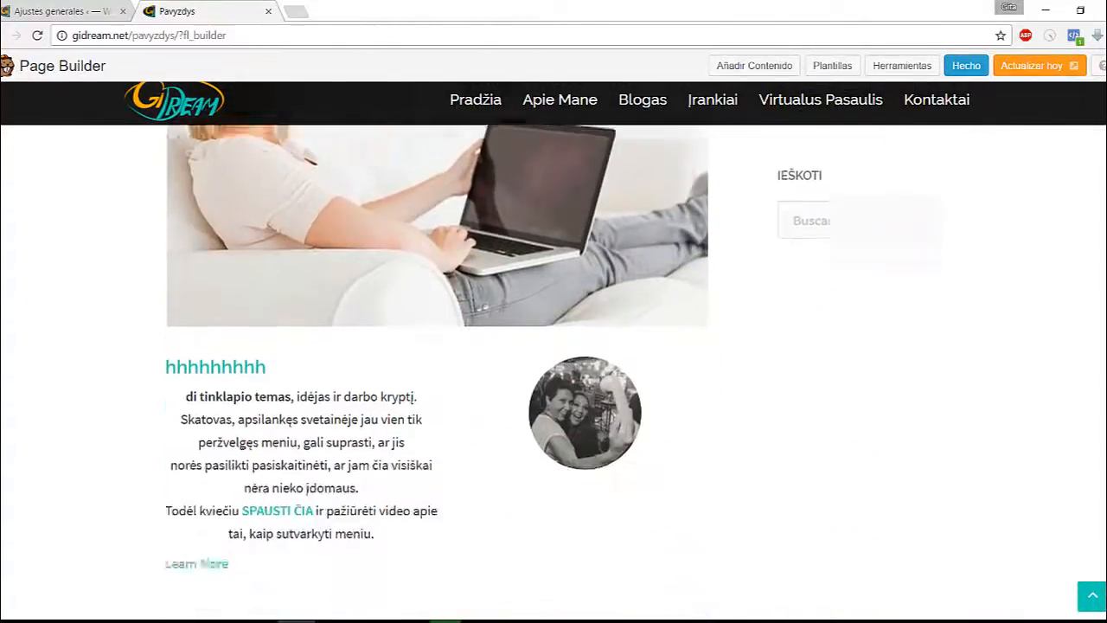
scroll(554, 372, "up", 12)
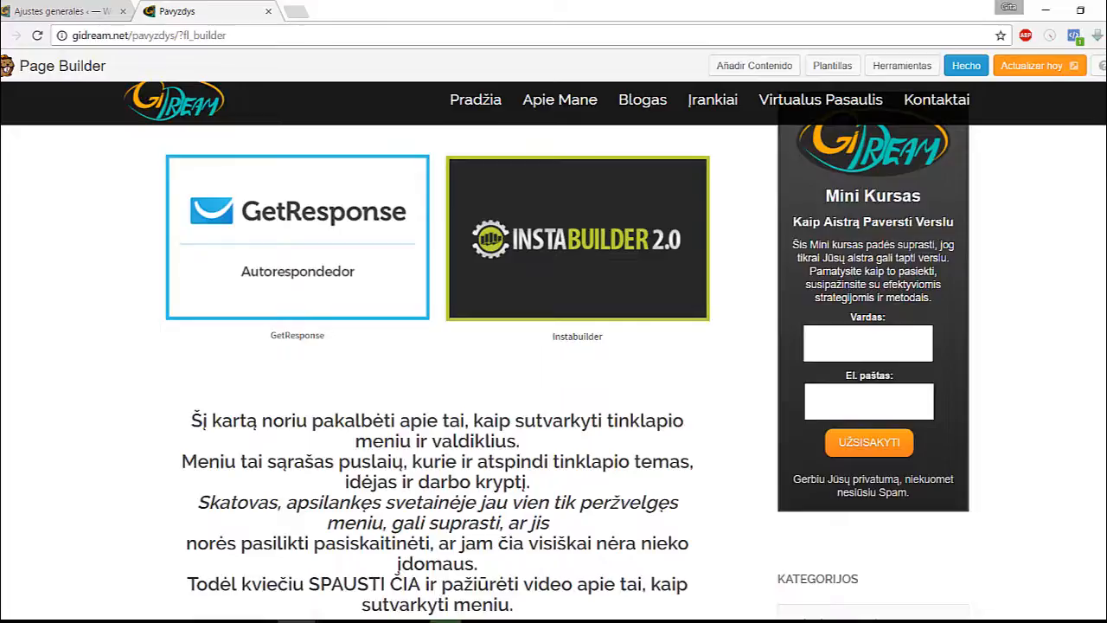
scroll(398, 571, "up", 2)
scroll(554, 372, "up", 2)
scroll(554, 372, "down", 4)
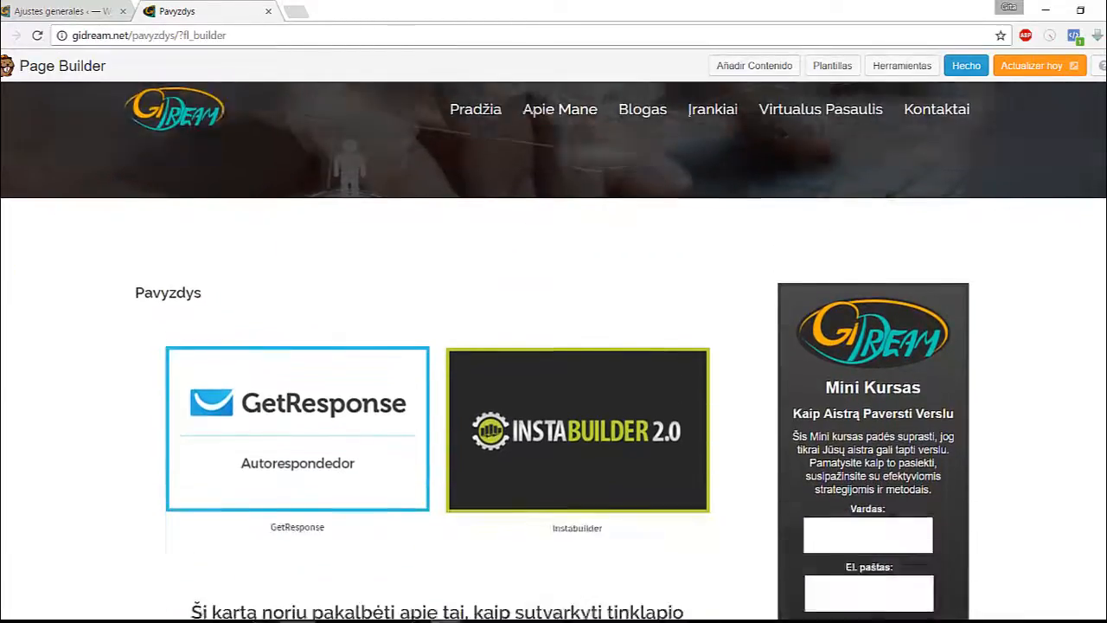
scroll(554, 372, "down", 3)
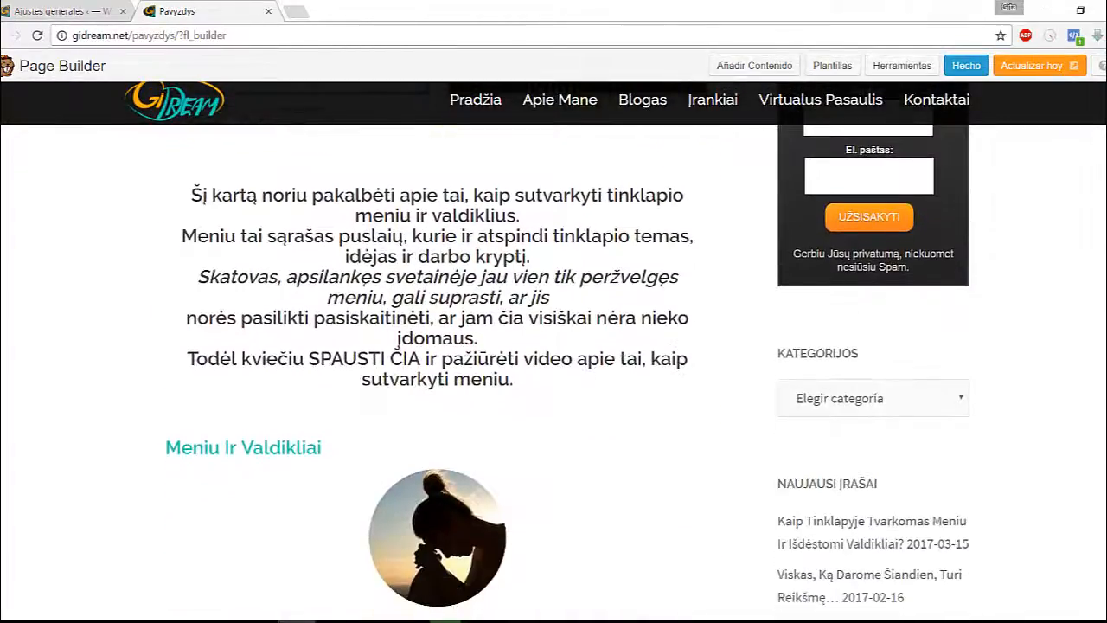
scroll(437, 372, "down", 4)
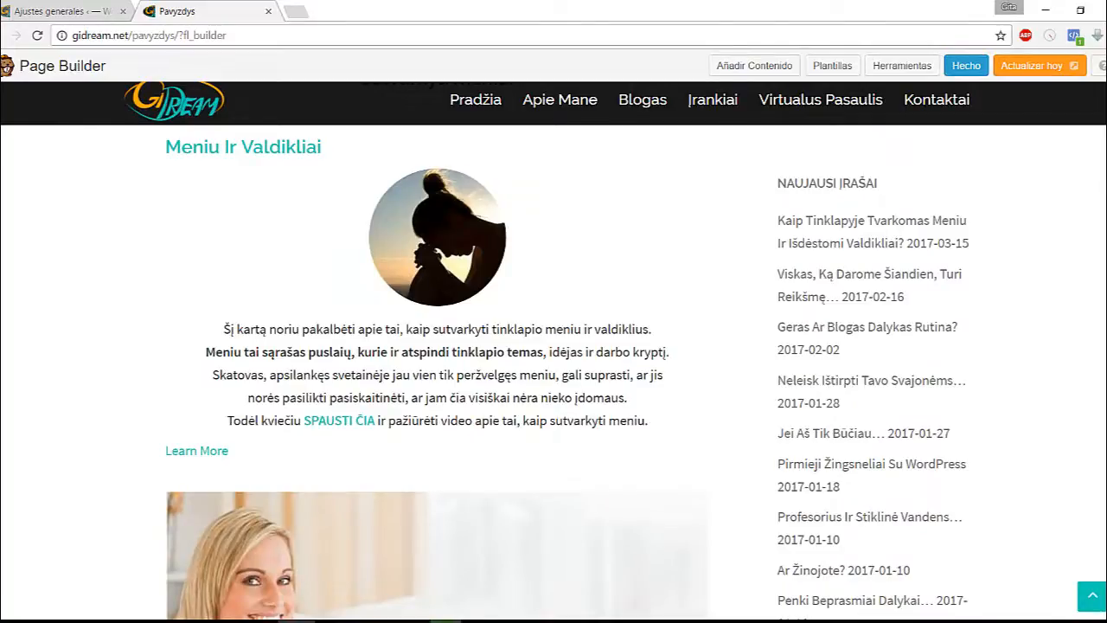
scroll(427, 452, "up", 10)
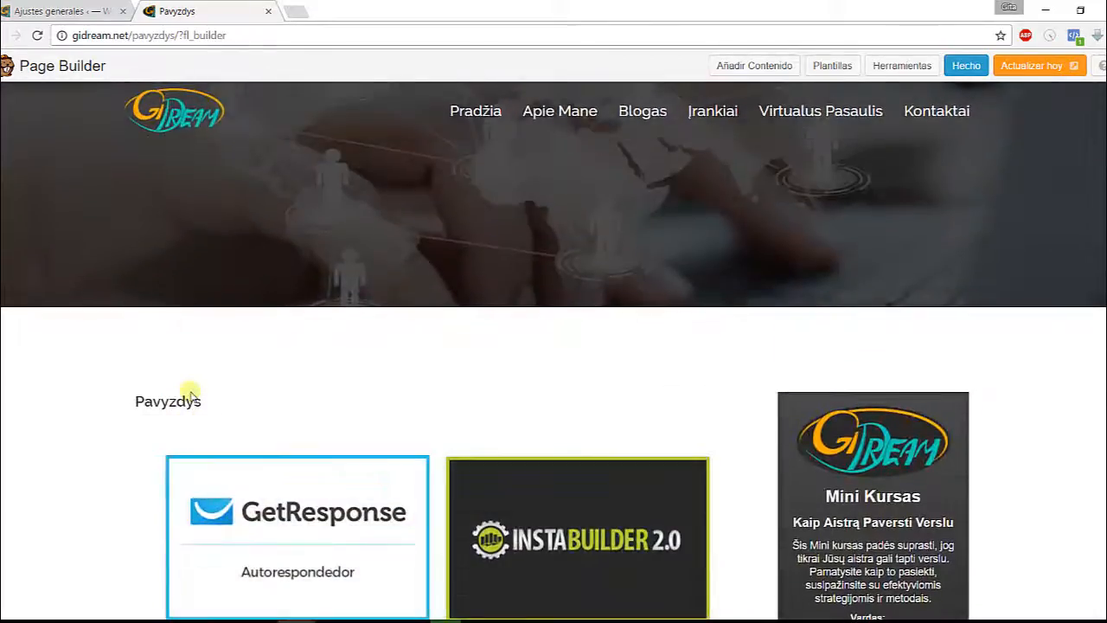
scroll(554, 350, "down", 4)
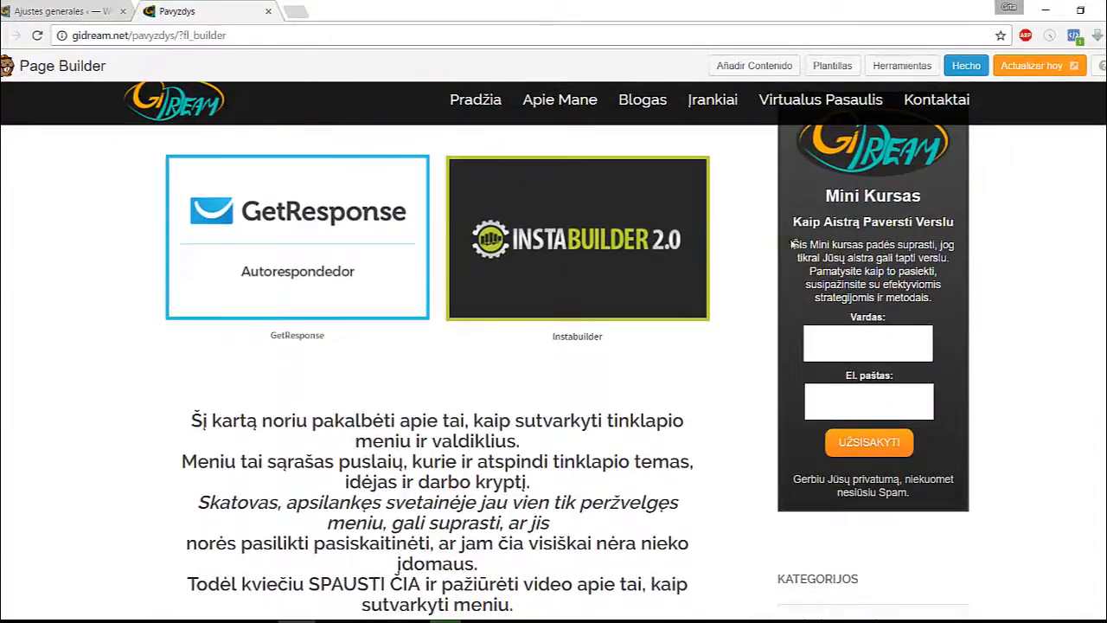
scroll(1099, 273, "up", 1)
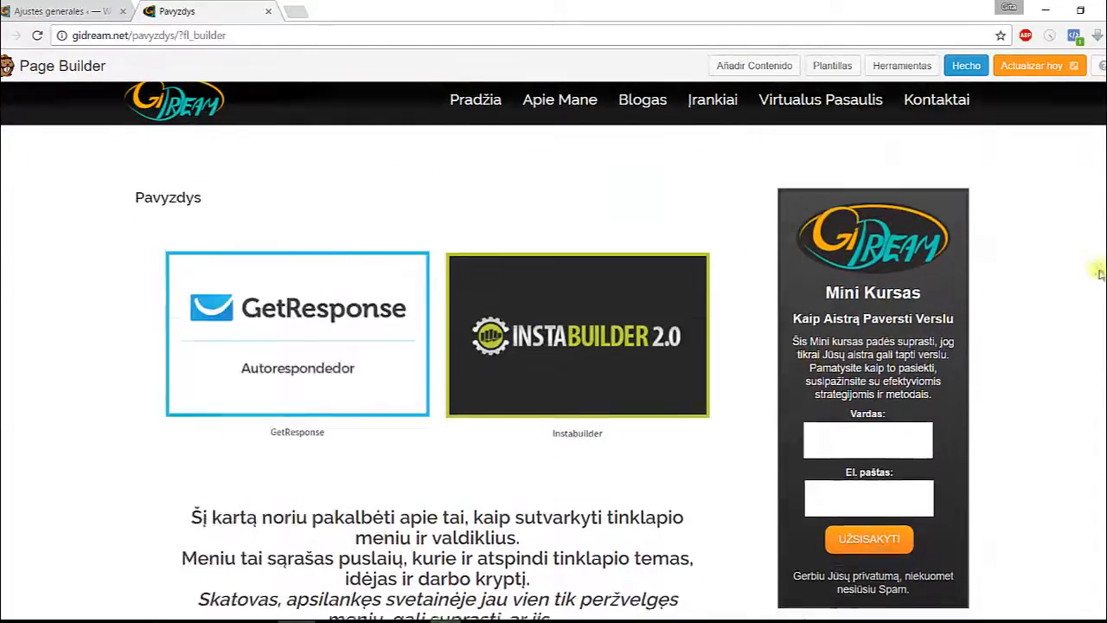
scroll(1073, 275, "up", 2)
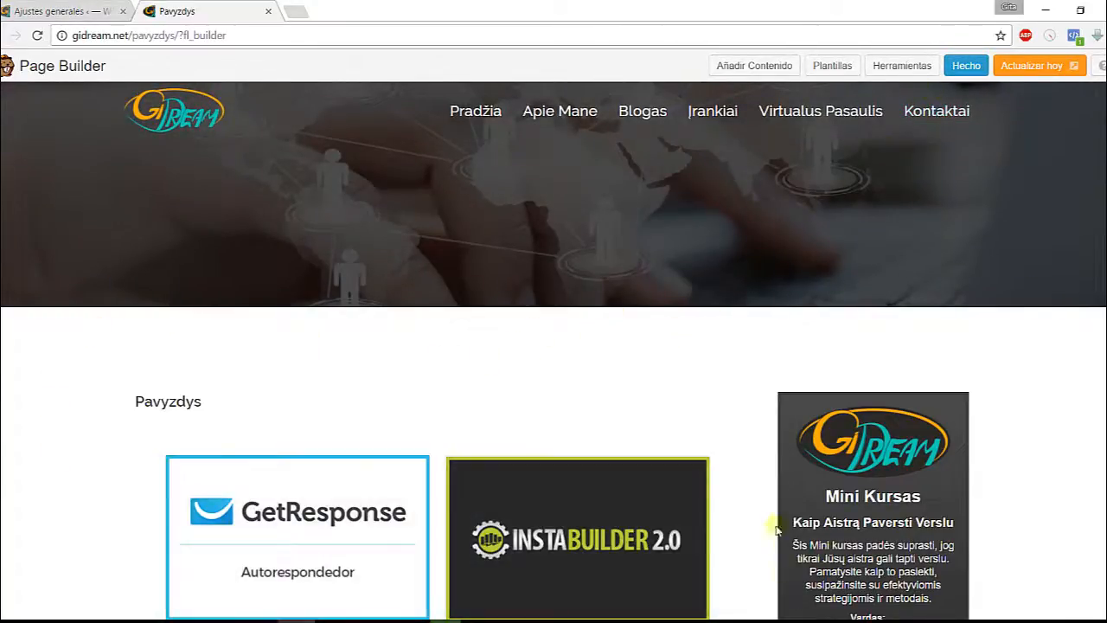
scroll(20, 373, "down", 2)
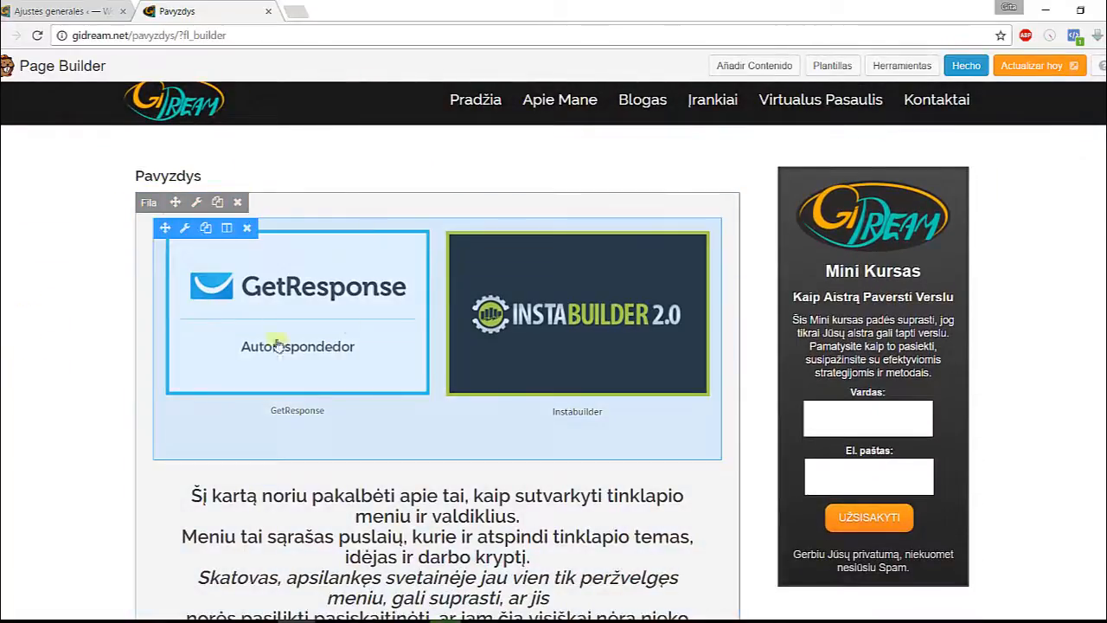
scroll(26, 338, "down", 3)
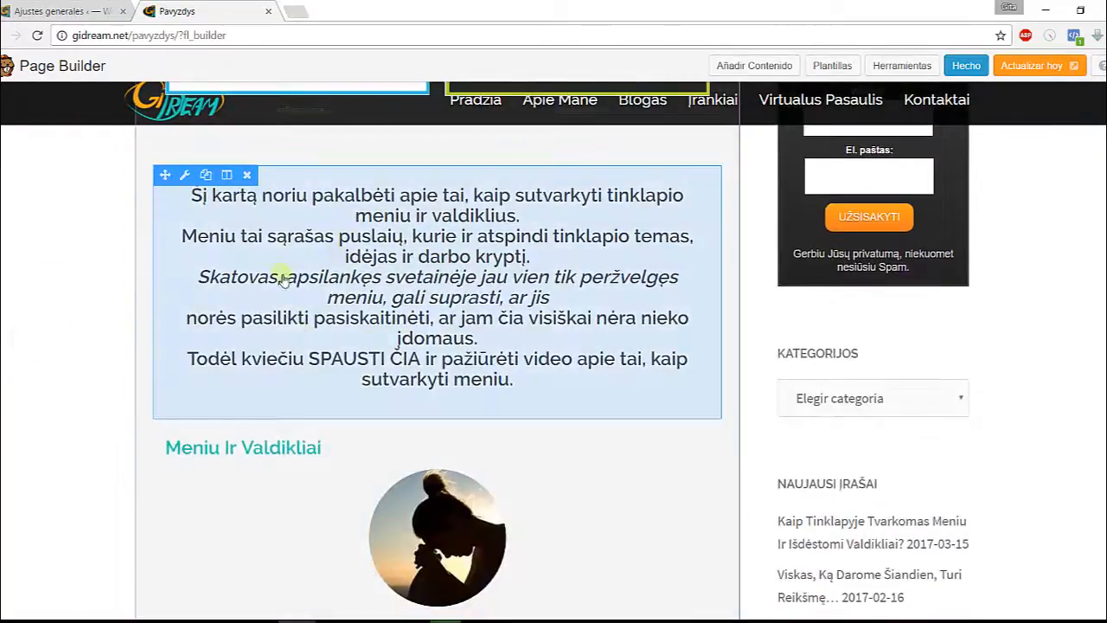
scroll(437, 372, "down", 4)
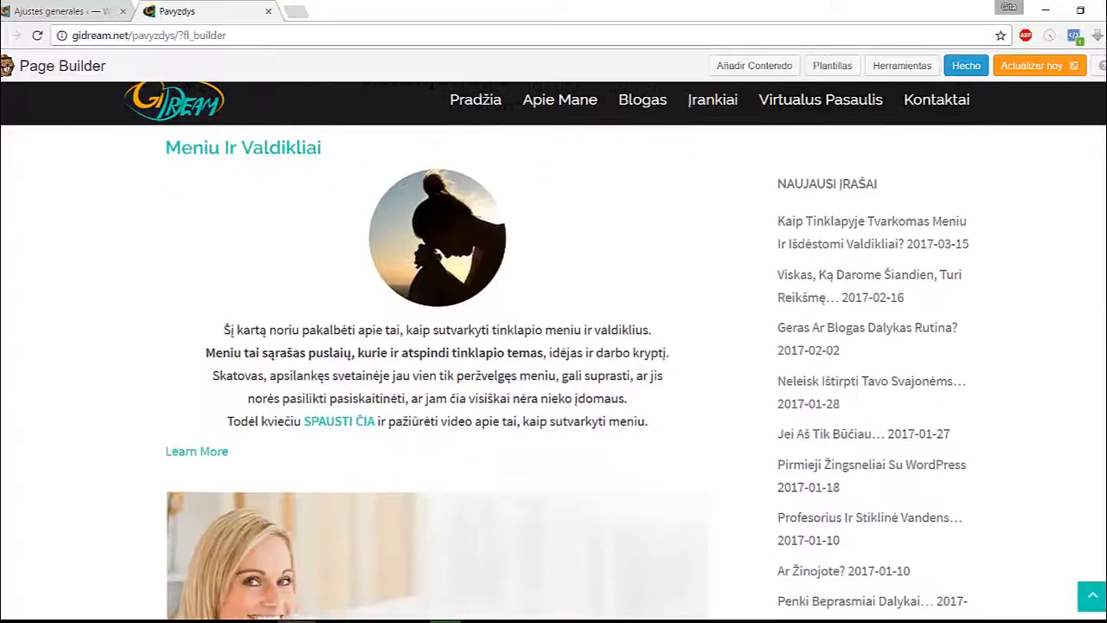
scroll(437, 372, "up", 5)
scroll(437, 372, "up", 5)
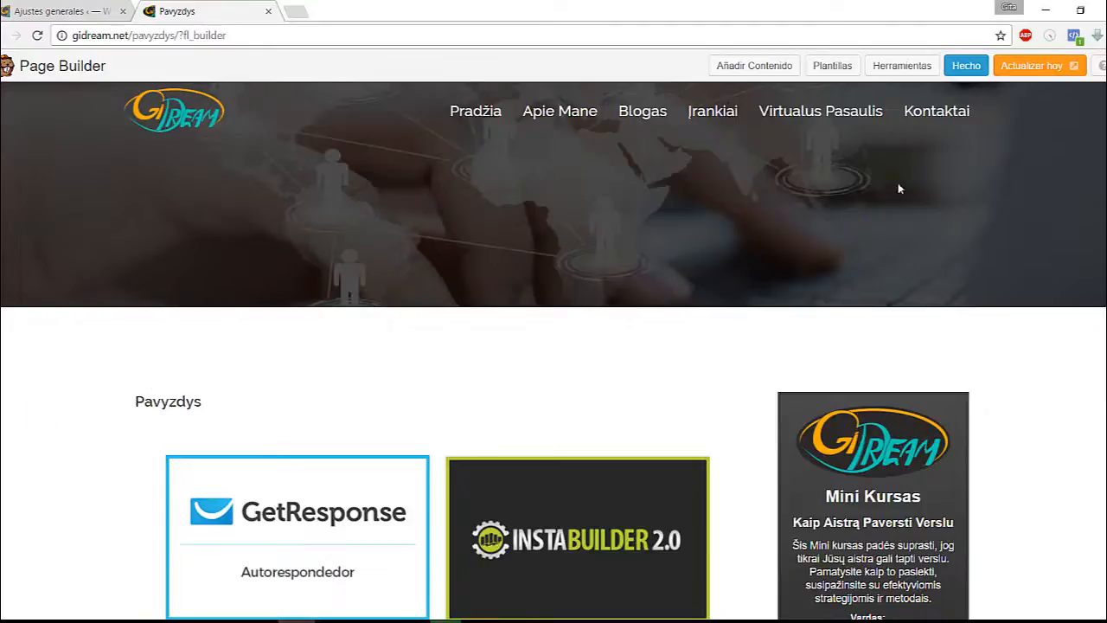
Finish editing in Page Builder and publish the Pavyzdys page's changes
left_click(967, 68)
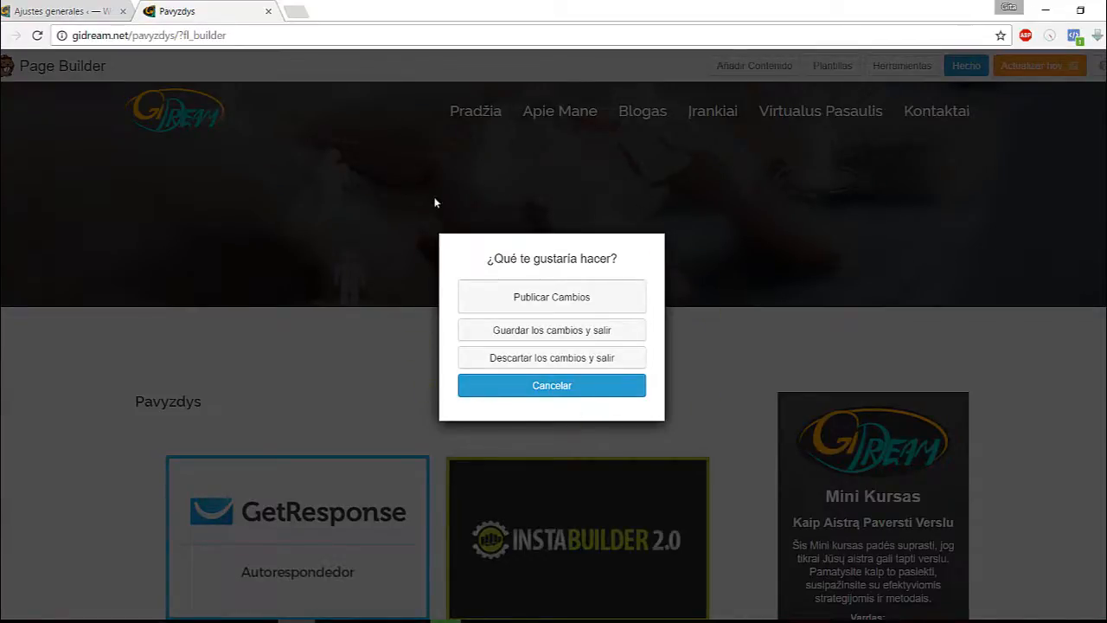
left_click(514, 297)
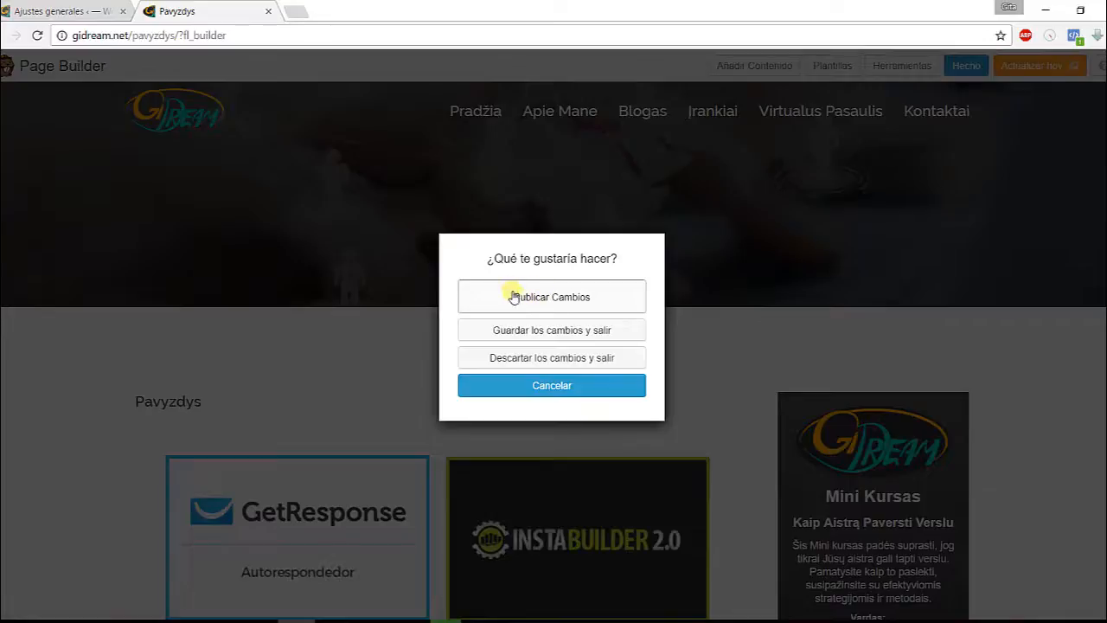
left_click(563, 297)
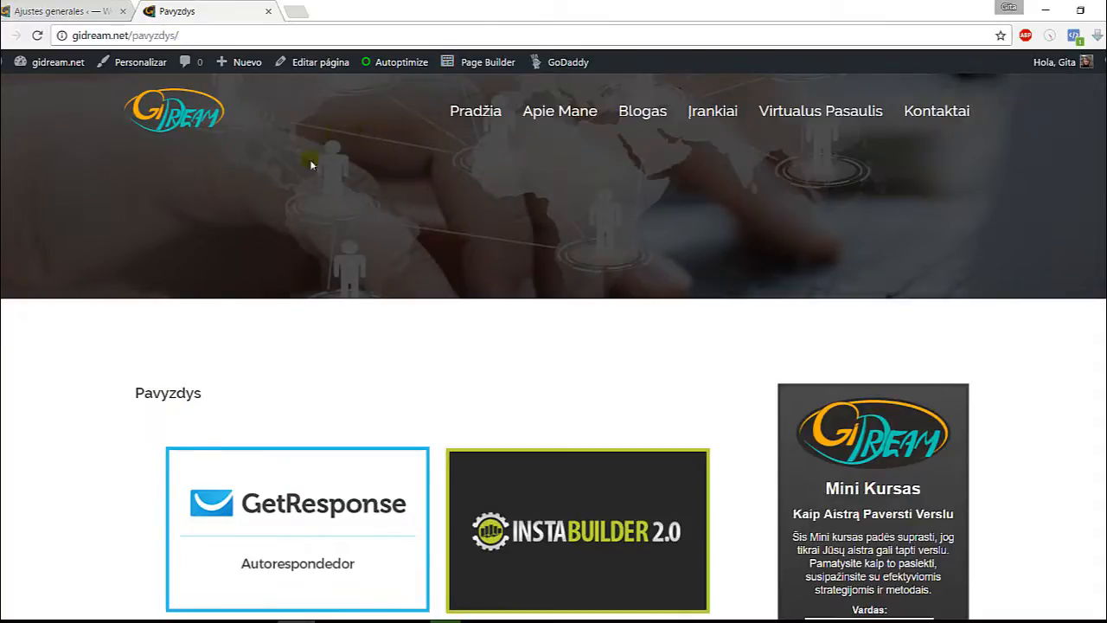
Examine the published Pavyzdys page from the header down to the share icons and footer
scroll(61, 264, "down", 8)
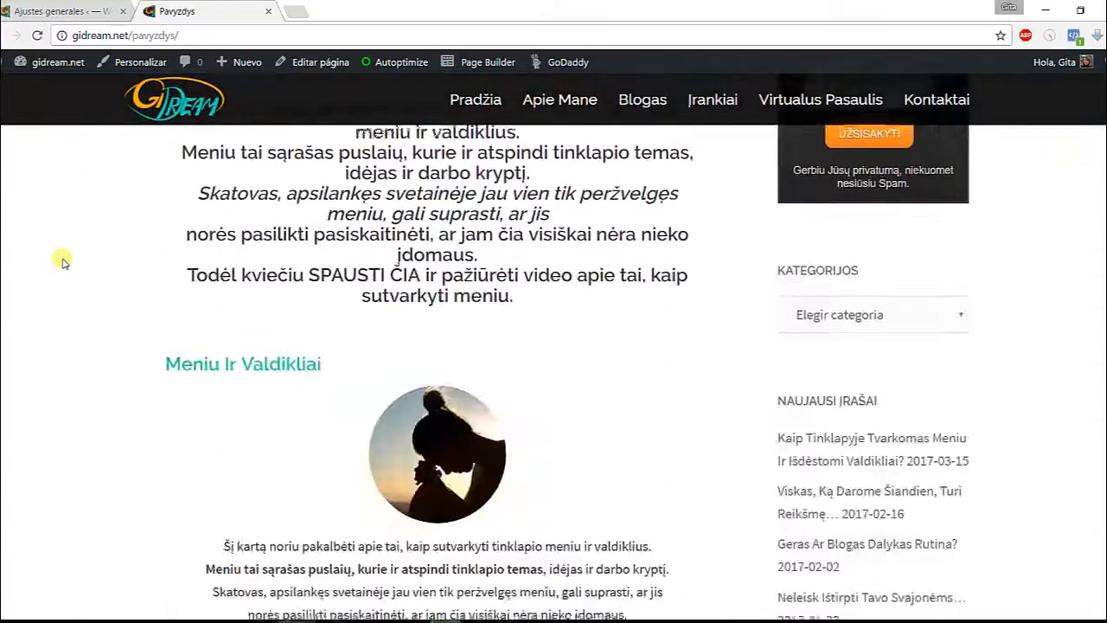
scroll(62, 262, "down", 10)
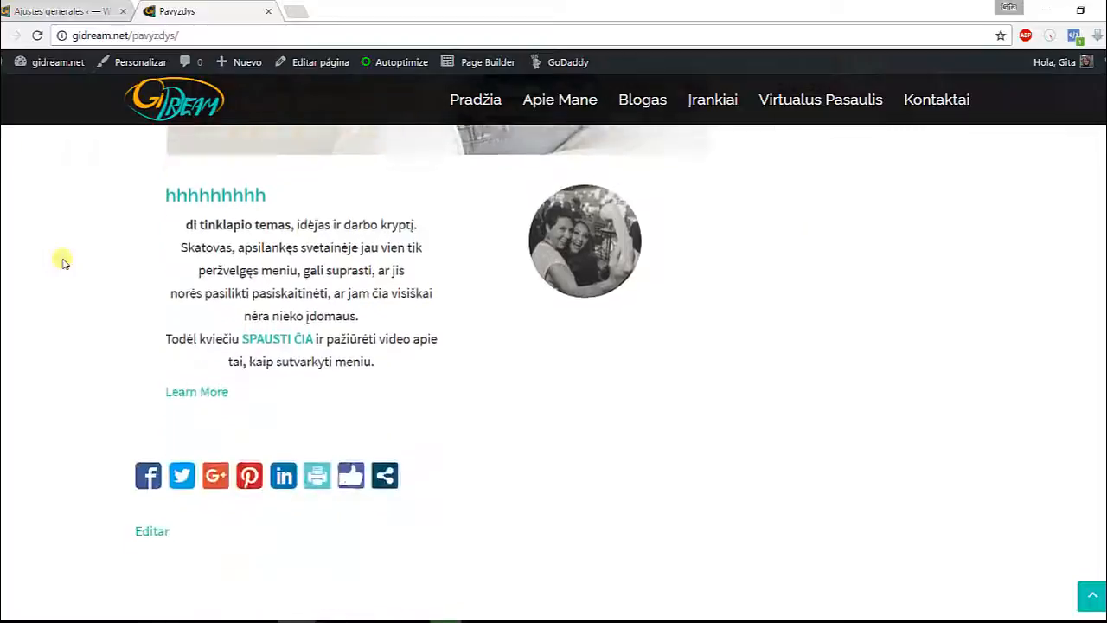
scroll(62, 262, "down", 3)
scroll(62, 262, "up", 7)
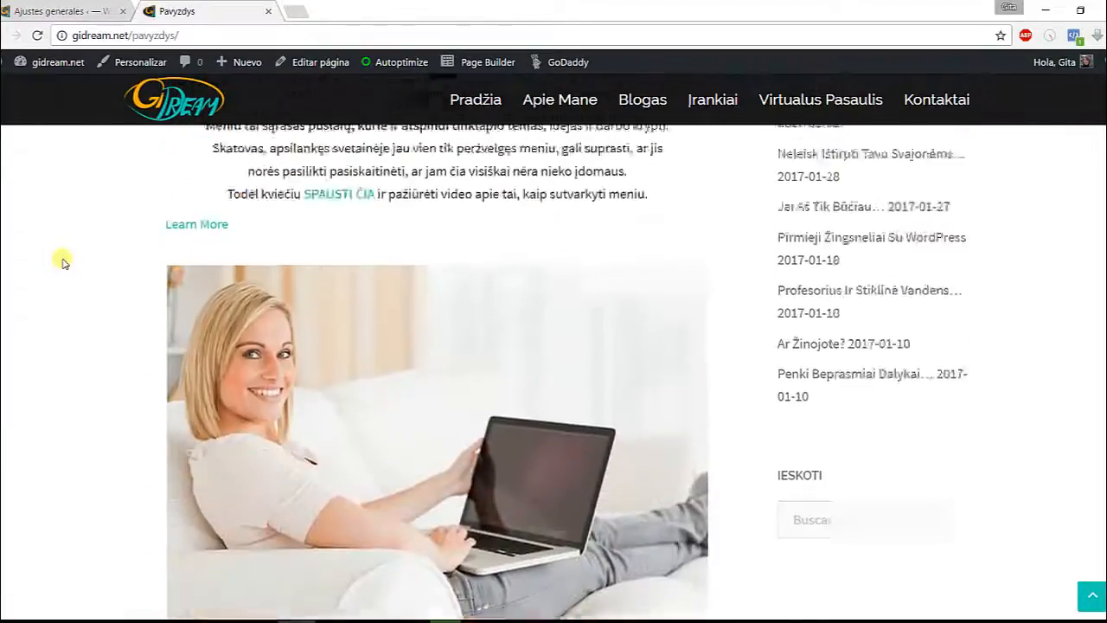
scroll(62, 262, "up", 10)
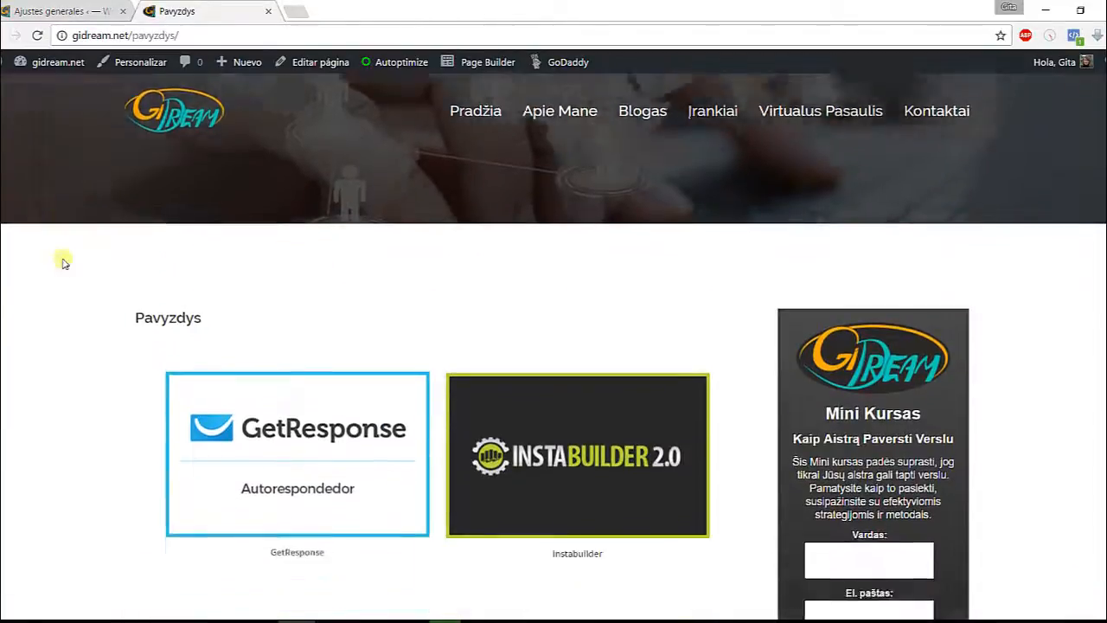
scroll(62, 263, "down", 10)
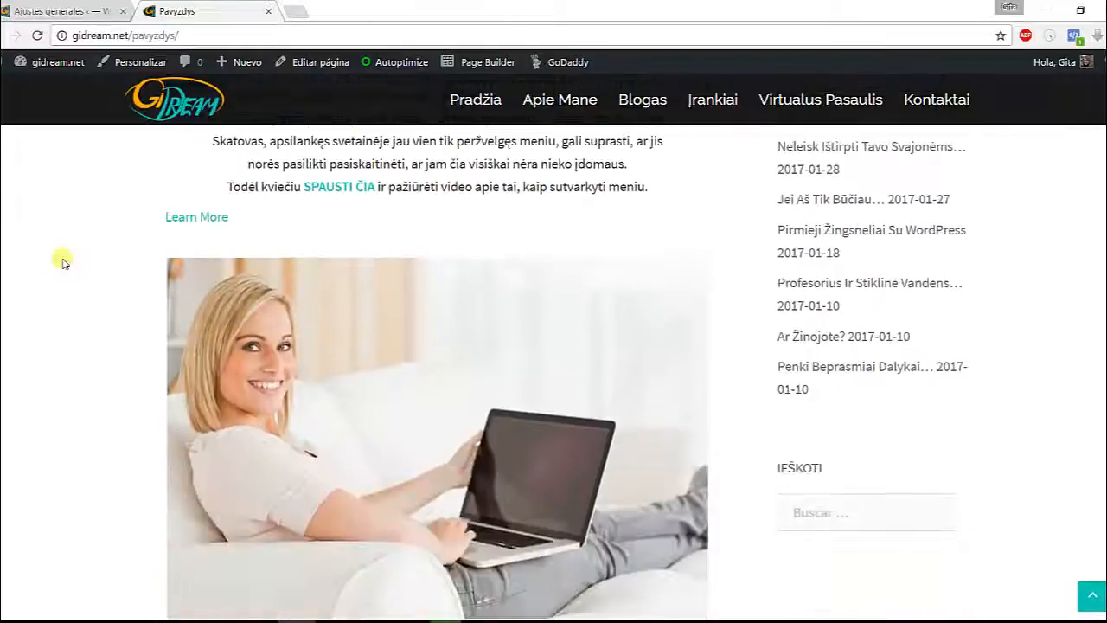
scroll(62, 263, "down", 8)
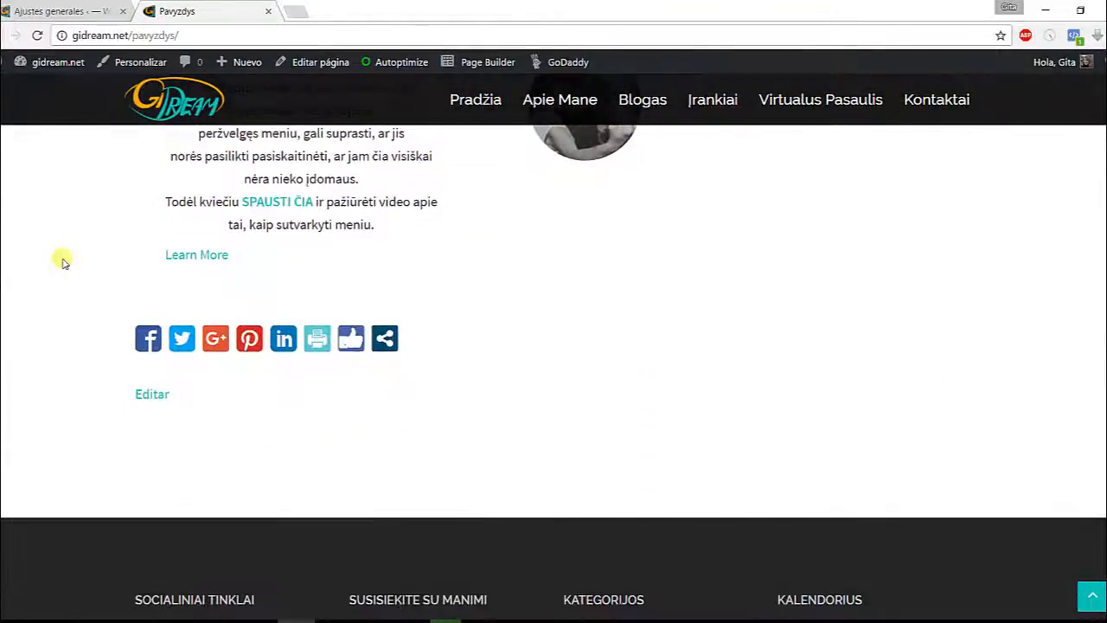
scroll(62, 263, "up", 10)
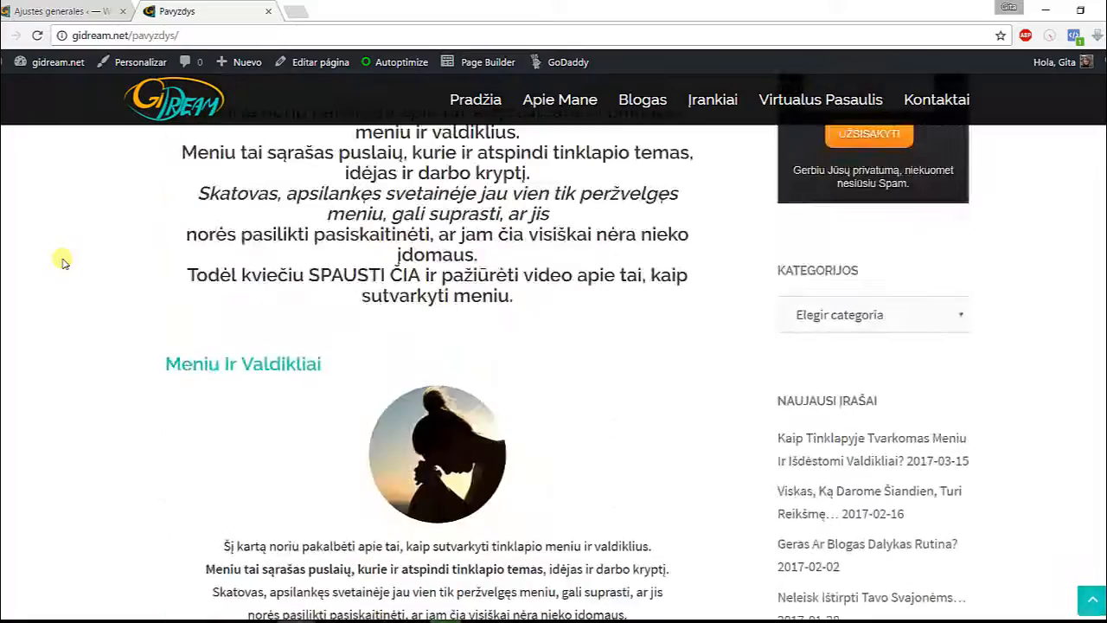
scroll(63, 262, "up", 5)
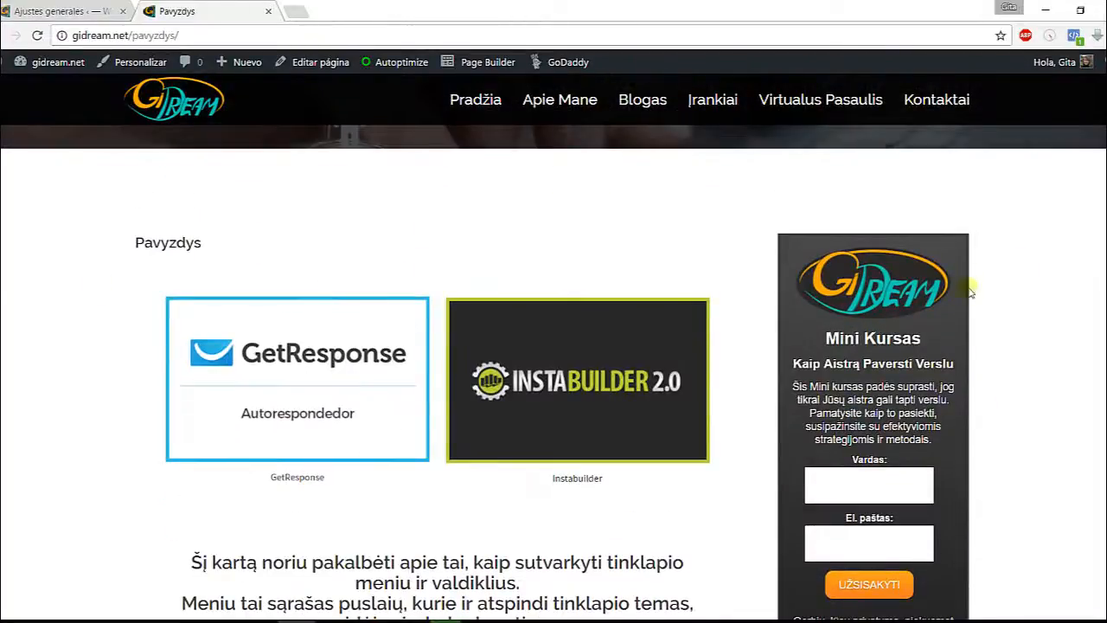
Switch to the WordPress admin and open the Pavyzdys page for editing from the list of all pages
left_click(76, 12)
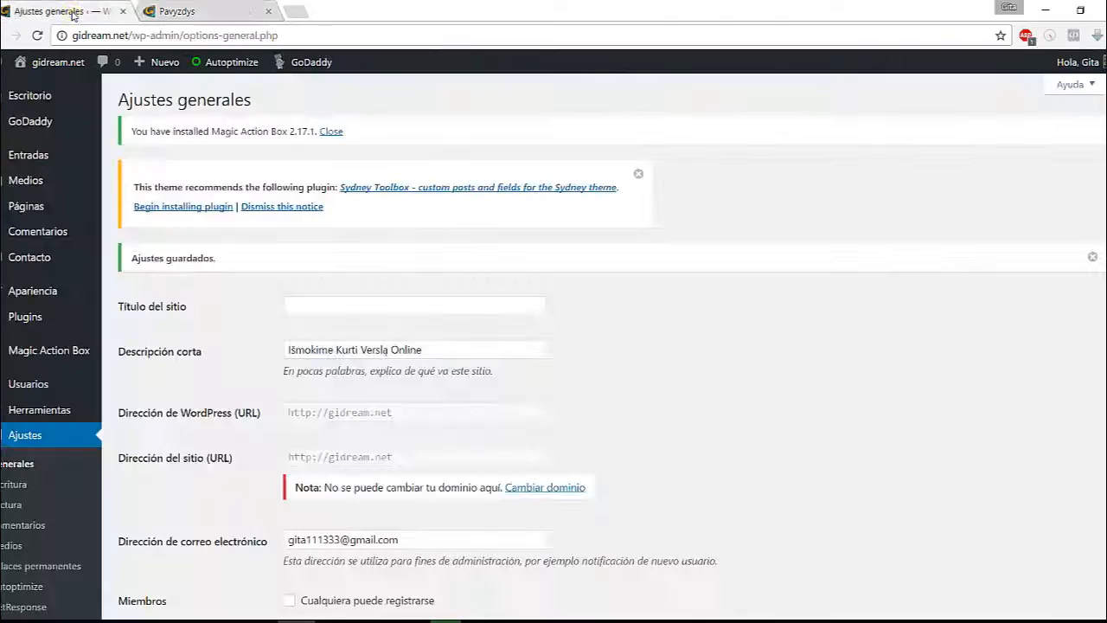
mouse_move(31, 210)
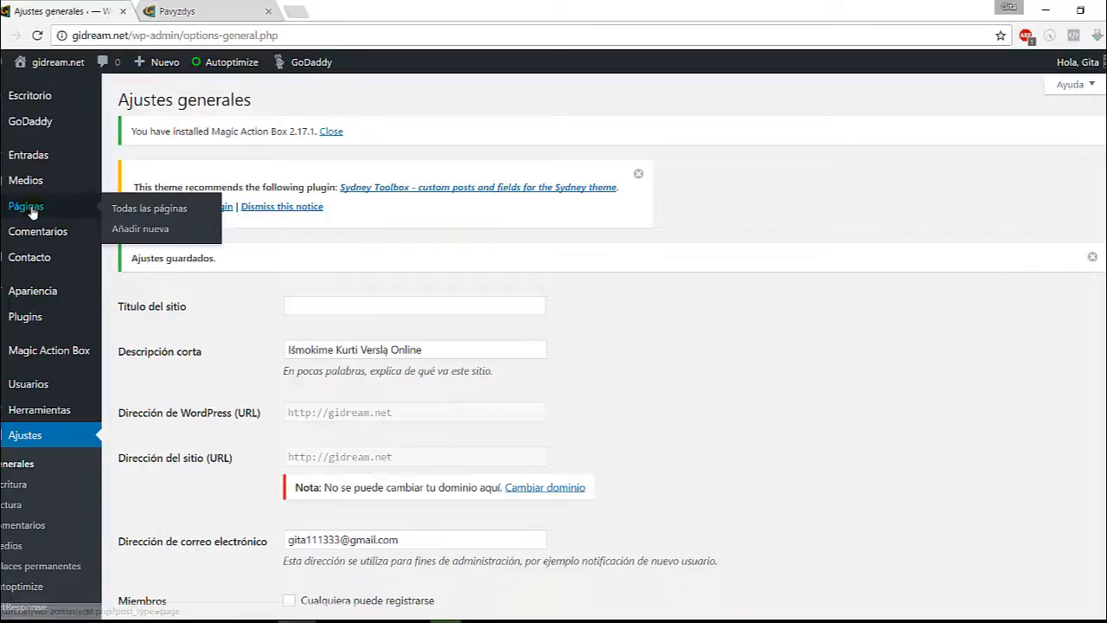
left_click(132, 209)
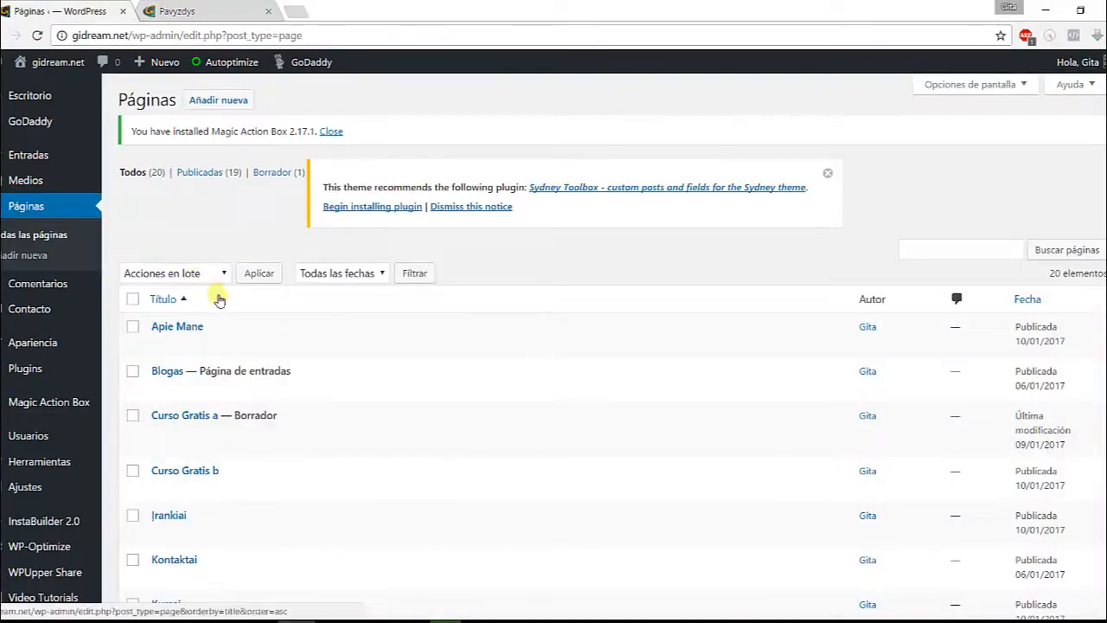
scroll(326, 430, "down", 1)
scroll(326, 430, "down", 5)
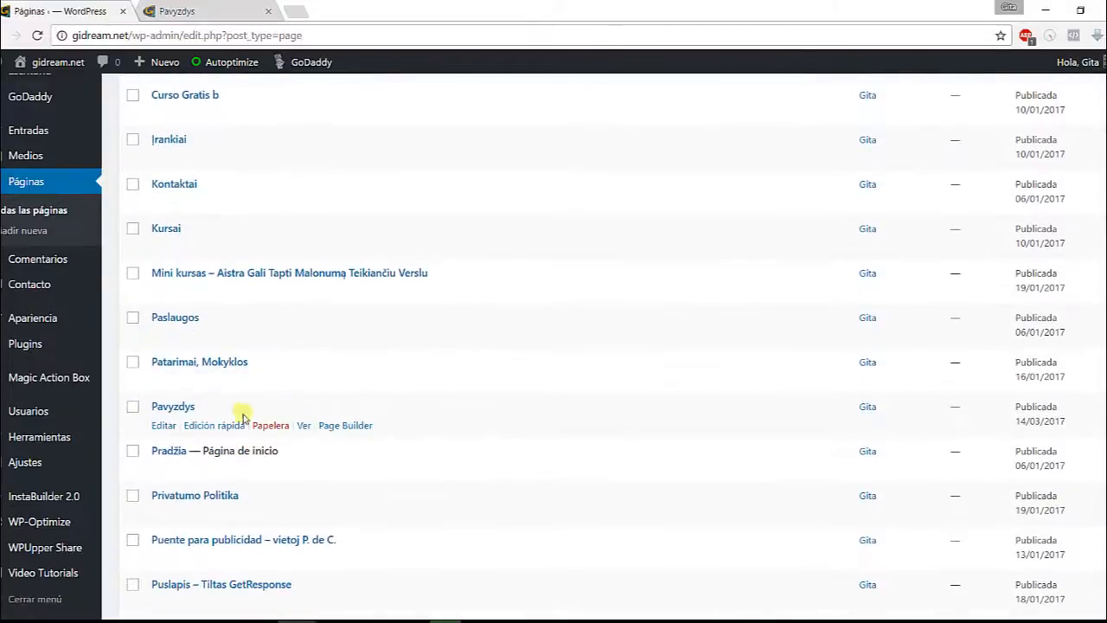
left_click(162, 425)
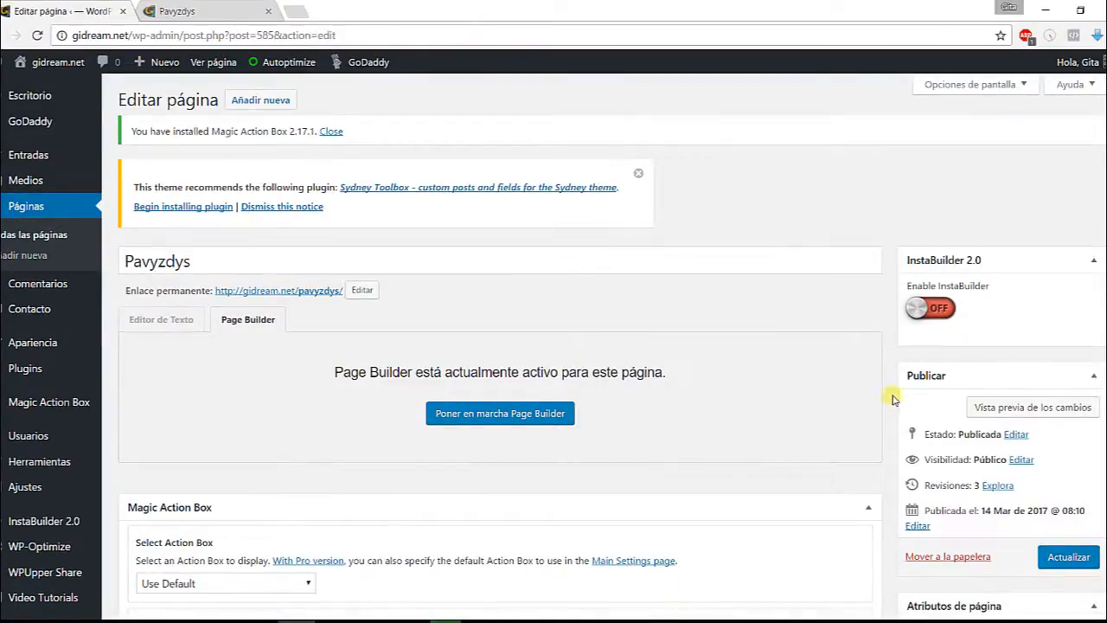
Set the Pavyzdys page's template attribute to Página de inicio and update the page
scroll(893, 398, "down", 3)
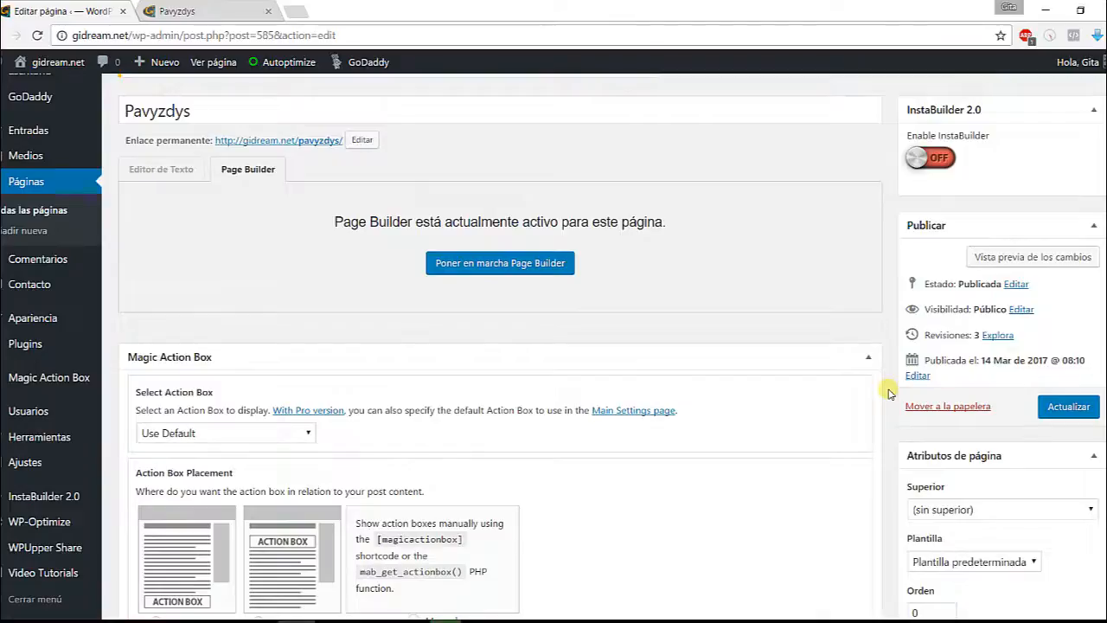
scroll(891, 393, "down", 5)
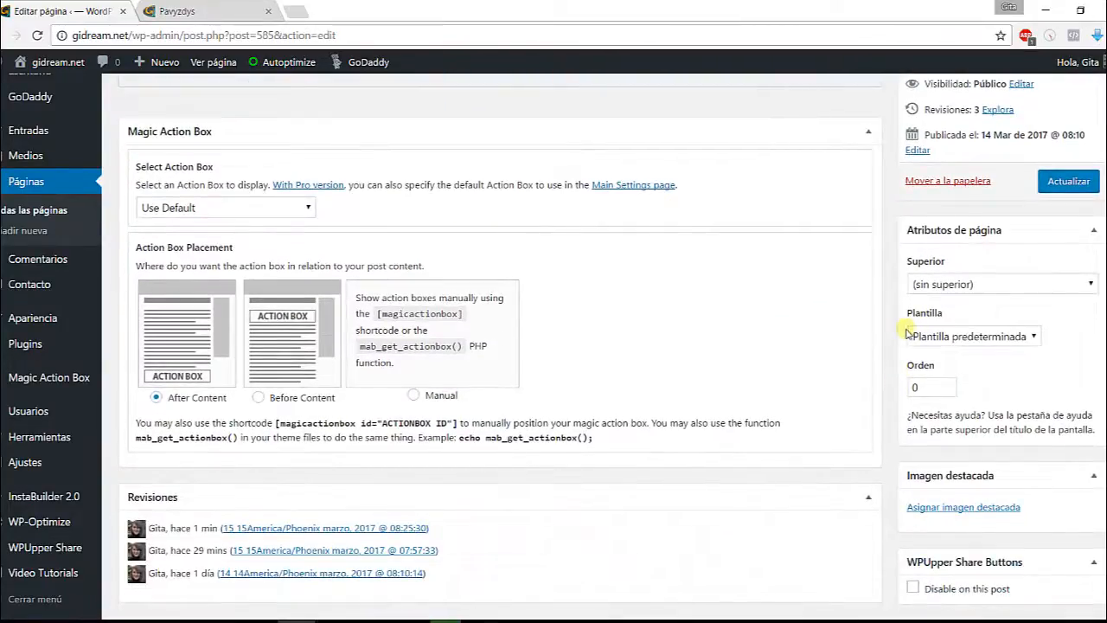
left_click(1034, 337)
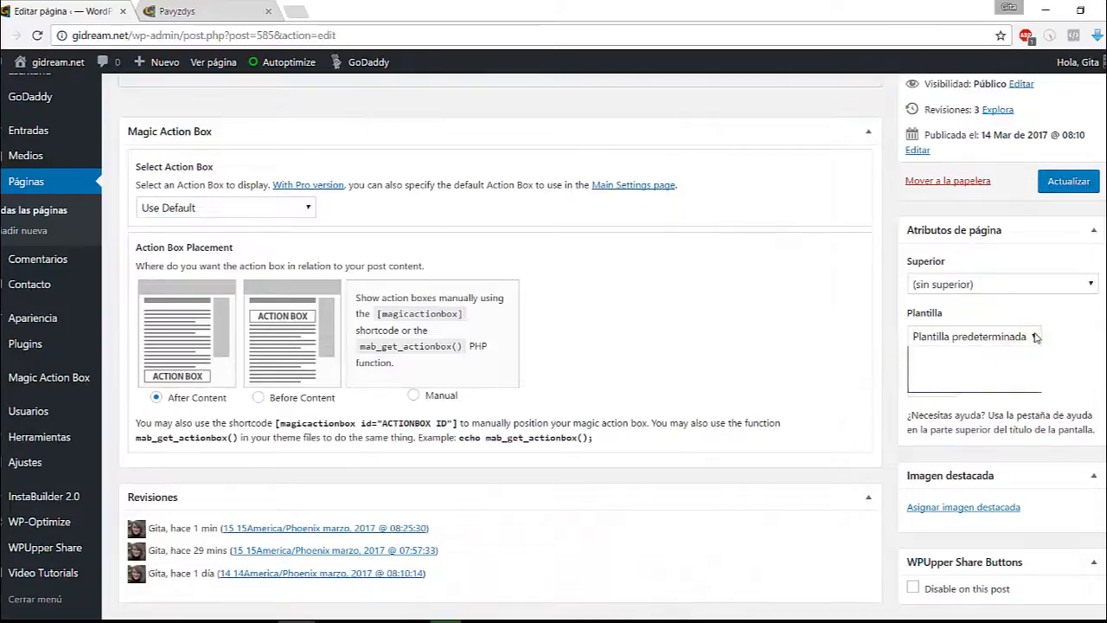
left_click(1003, 372)
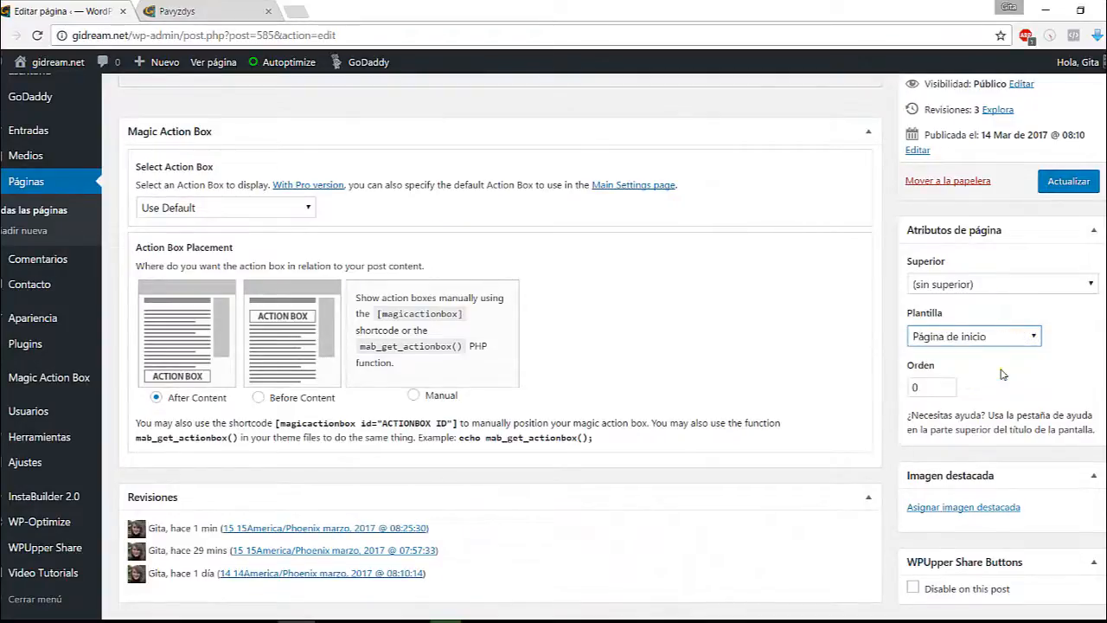
left_click(1056, 191)
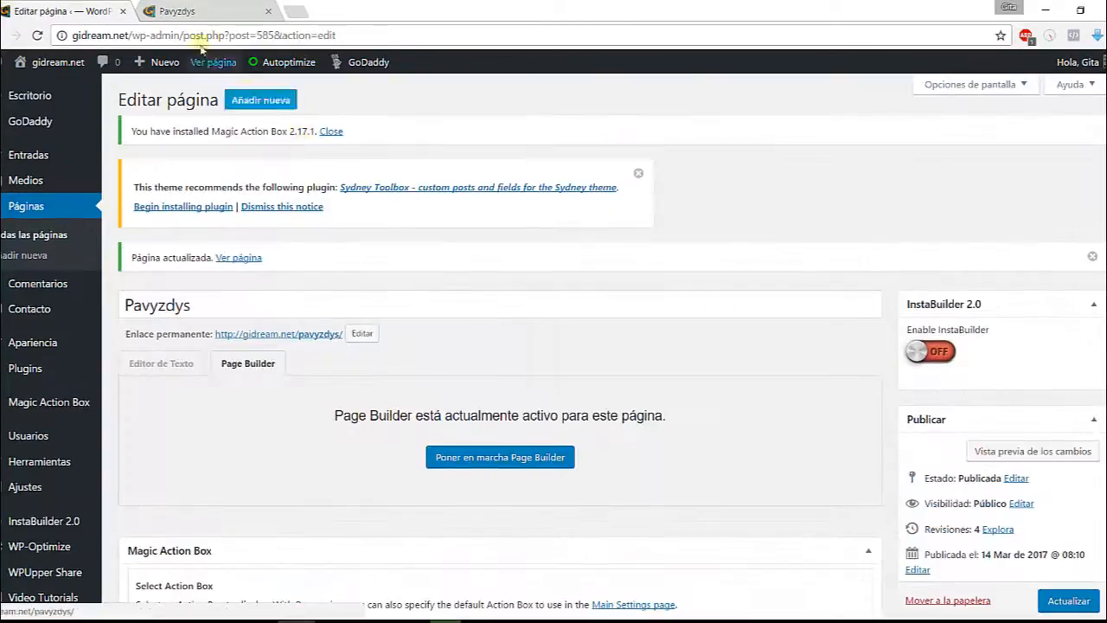
Reload the live Pavyzdys page and examine its layout under the new template, from the header image to the lower content modules
left_click(173, 11)
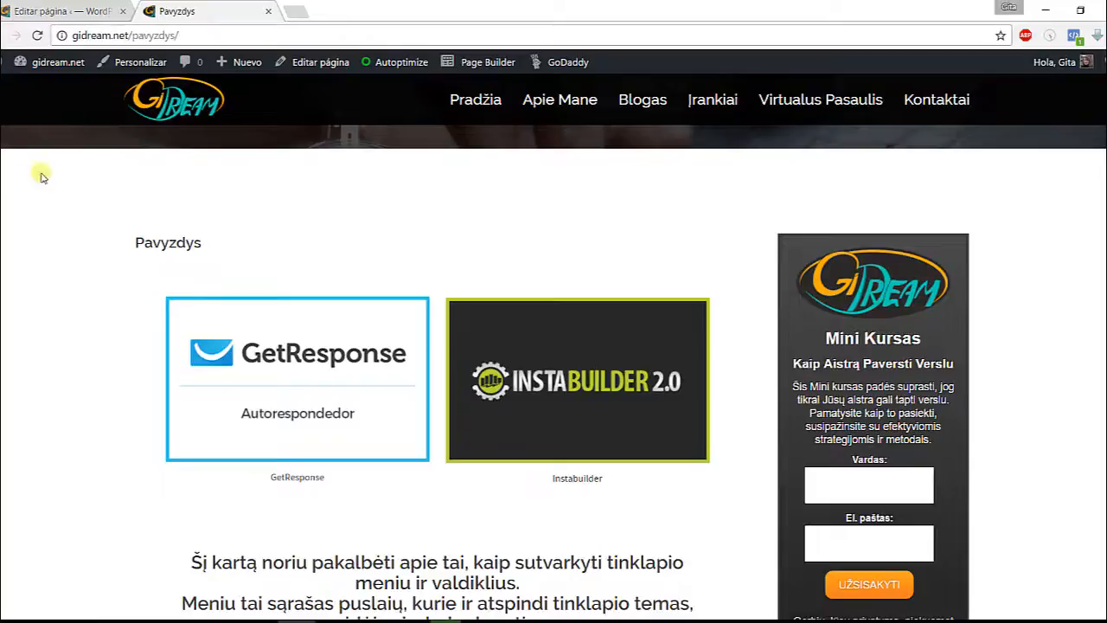
left_click(37, 35)
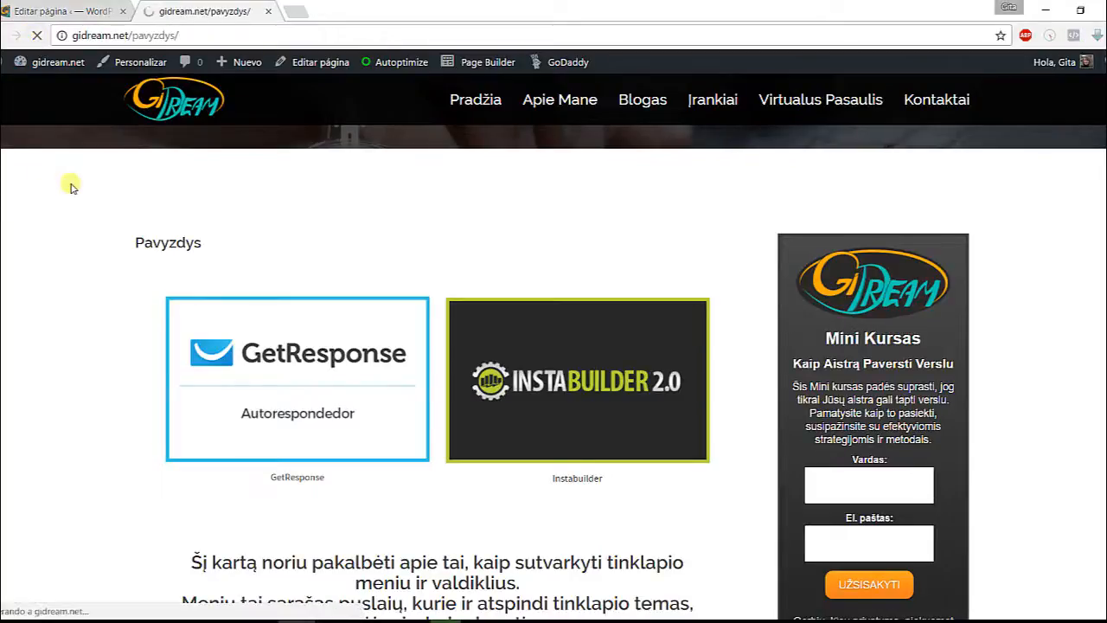
scroll(54, 190, "down", 3)
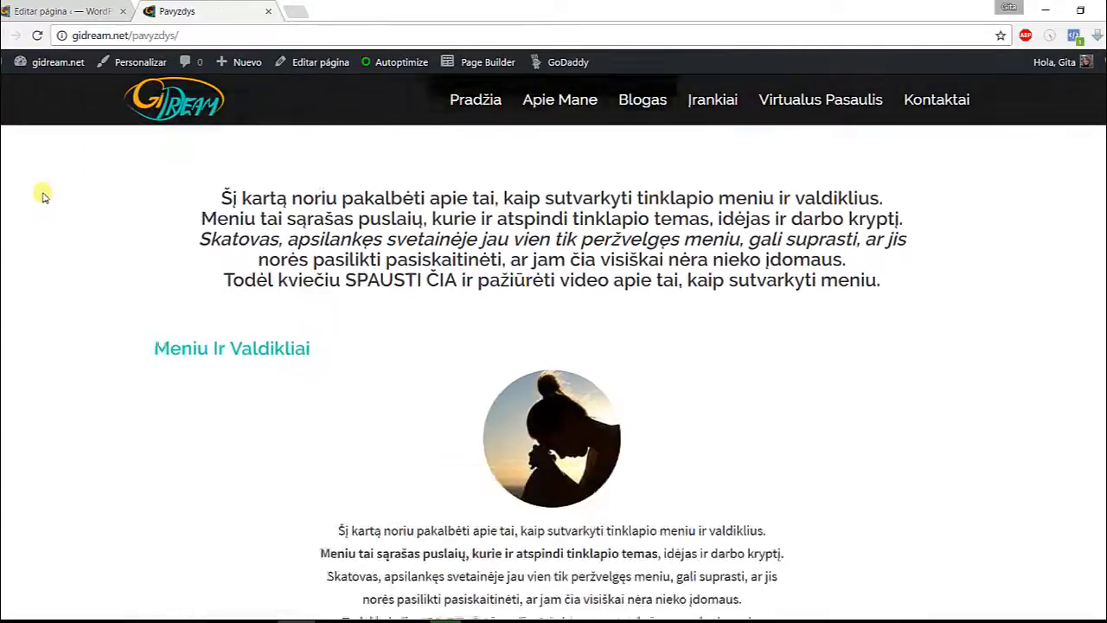
scroll(45, 198, "down", 8)
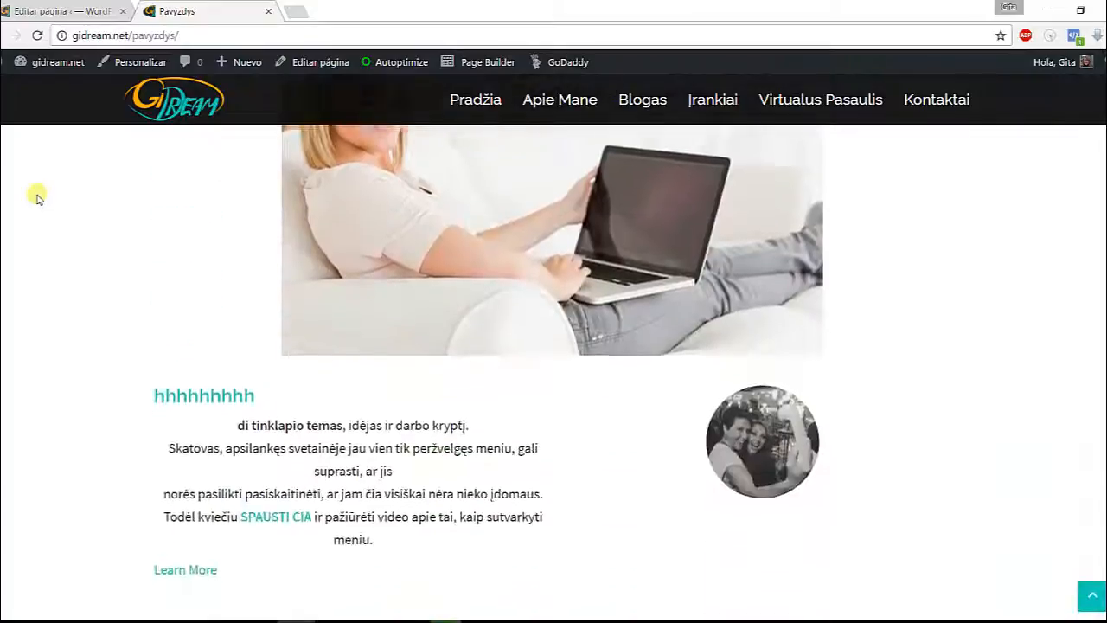
scroll(37, 198, "down", 3)
scroll(37, 198, "up", 10)
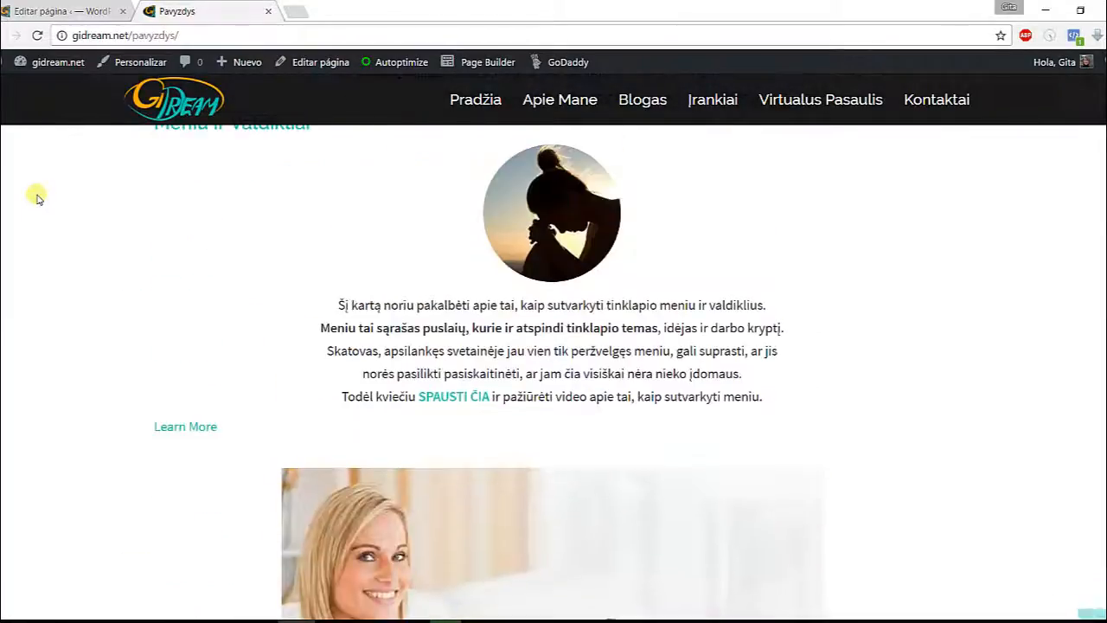
scroll(37, 198, "up", 5)
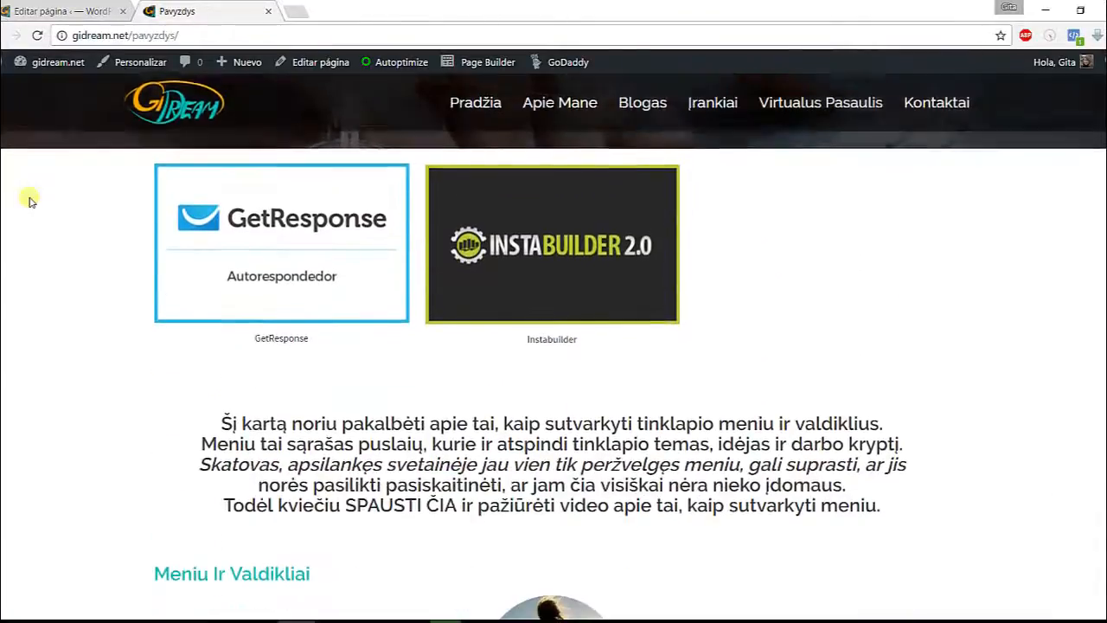
scroll(28, 201, "down", 4)
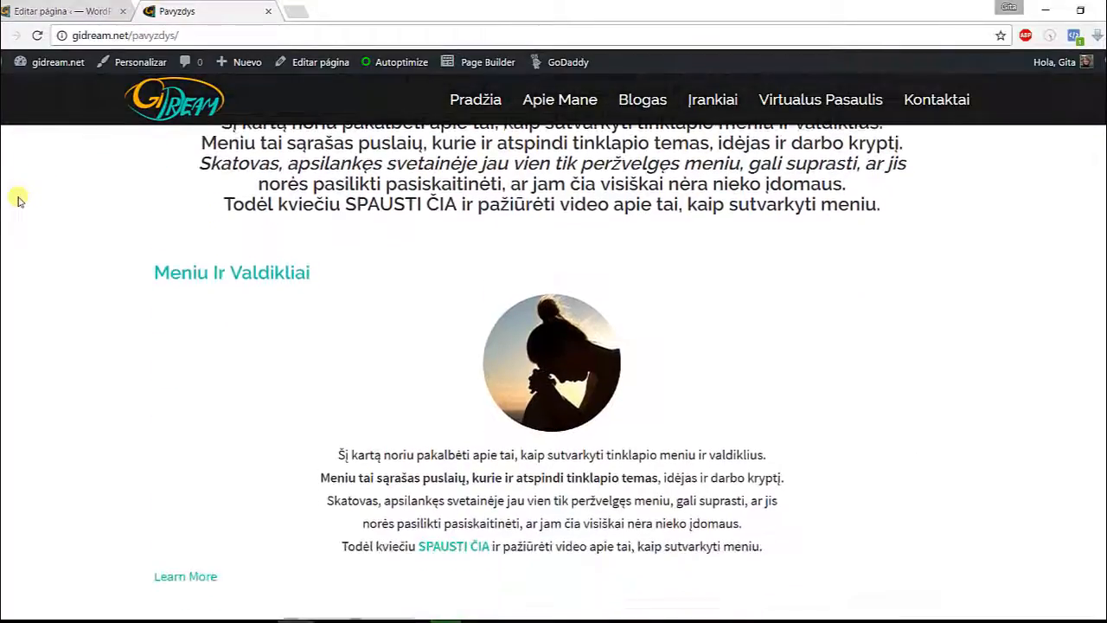
scroll(20, 200, "down", 3)
scroll(20, 199, "up", 6)
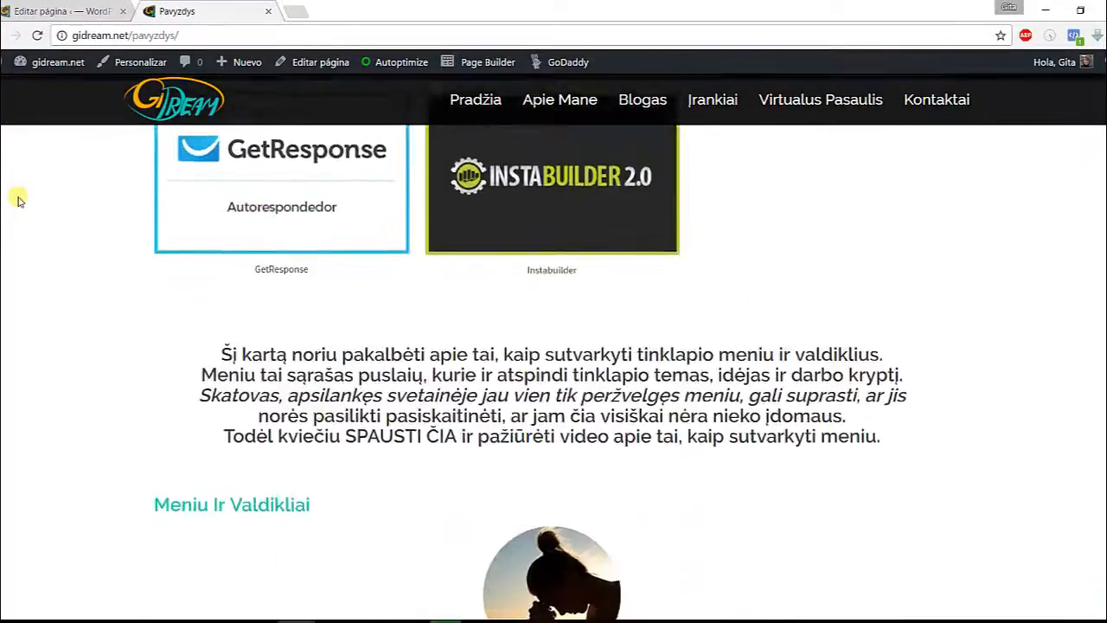
scroll(20, 200, "up", 3)
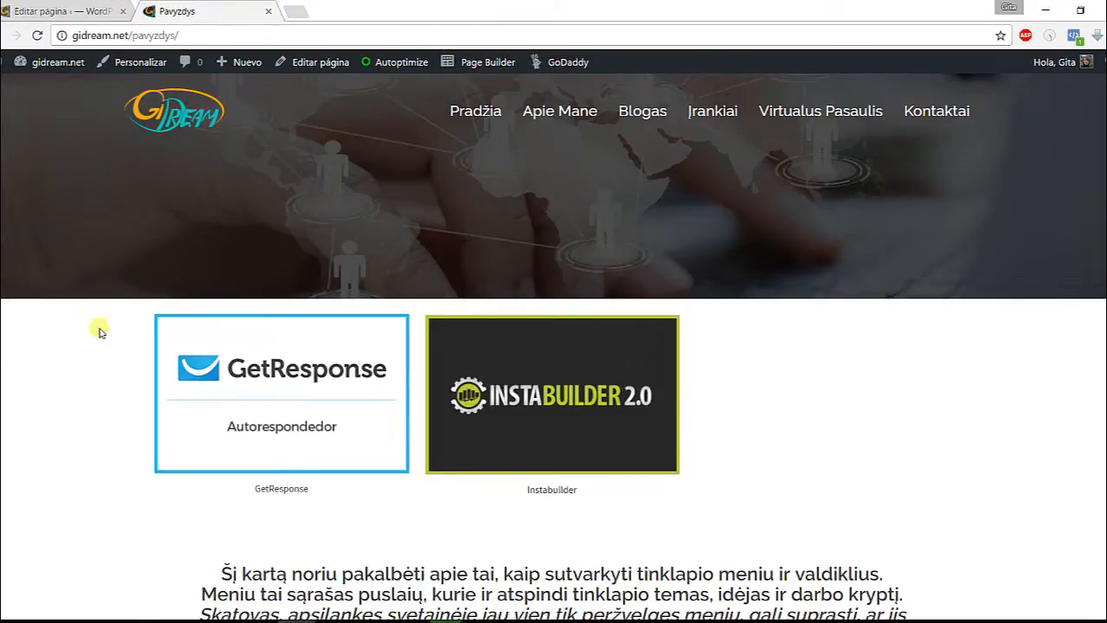
scroll(70, 336, "down", 2)
scroll(69, 333, "down", 2)
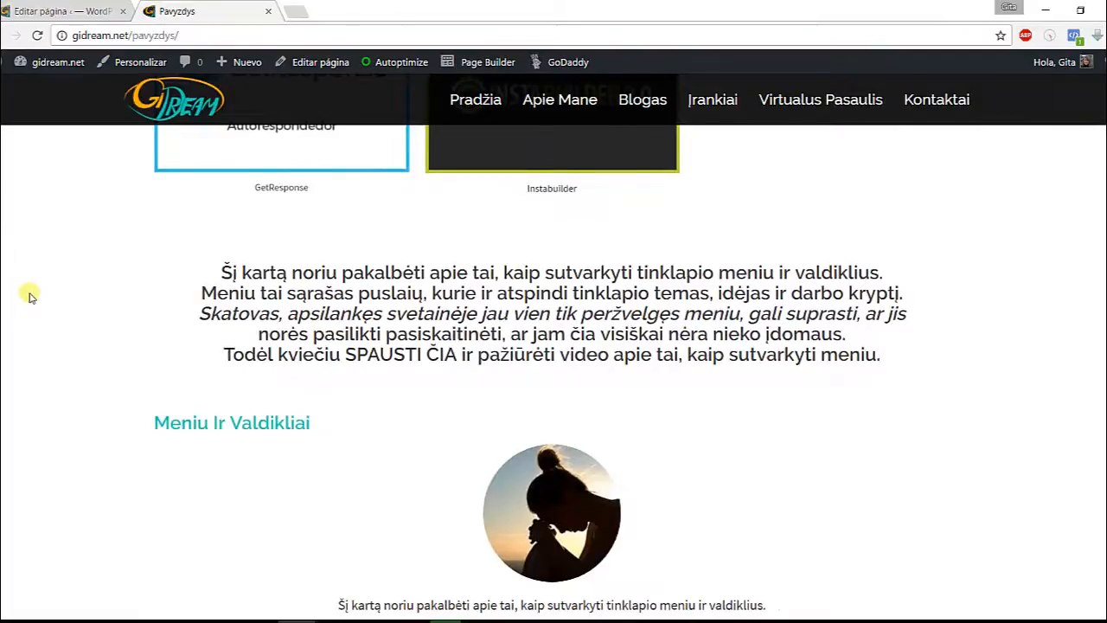
scroll(26, 294, "down", 3)
scroll(20, 297, "up", 2)
scroll(21, 296, "up", 4)
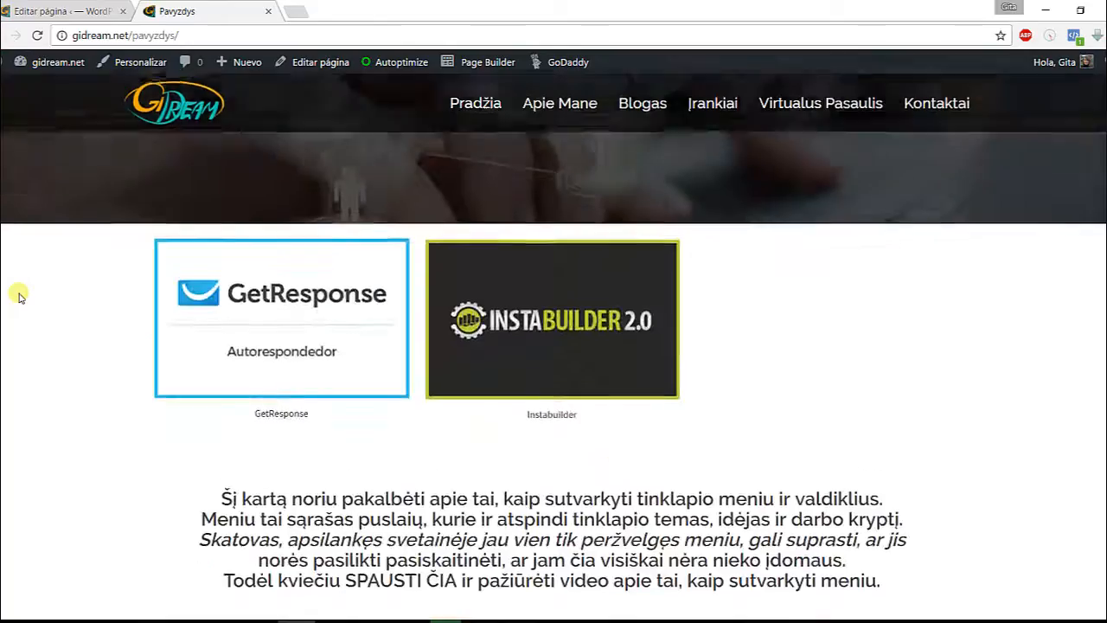
scroll(21, 296, "down", 2)
scroll(19, 296, "down", 5)
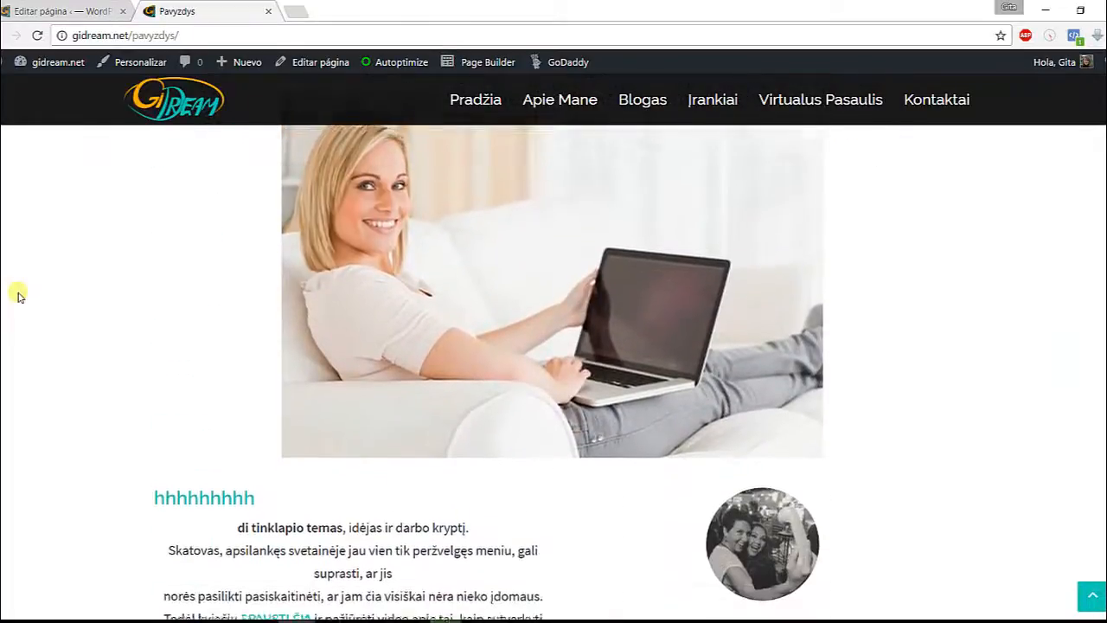
scroll(19, 296, "up", 5)
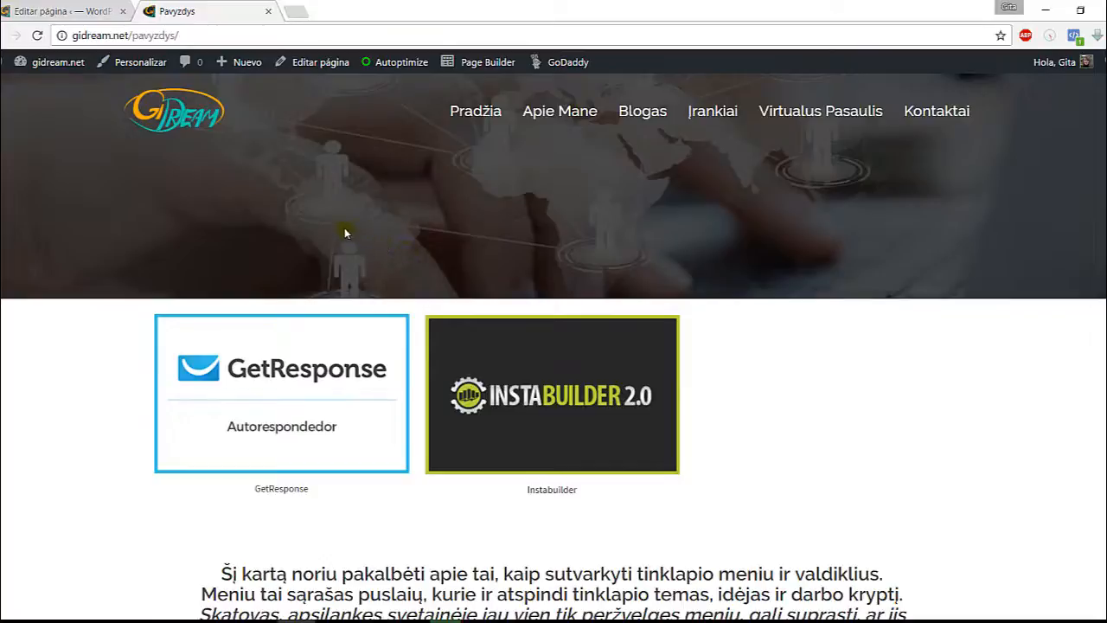
Switch back to the WordPress admin and move the Pavyzdys page to the trash from the list of all pages
left_click(39, 11)
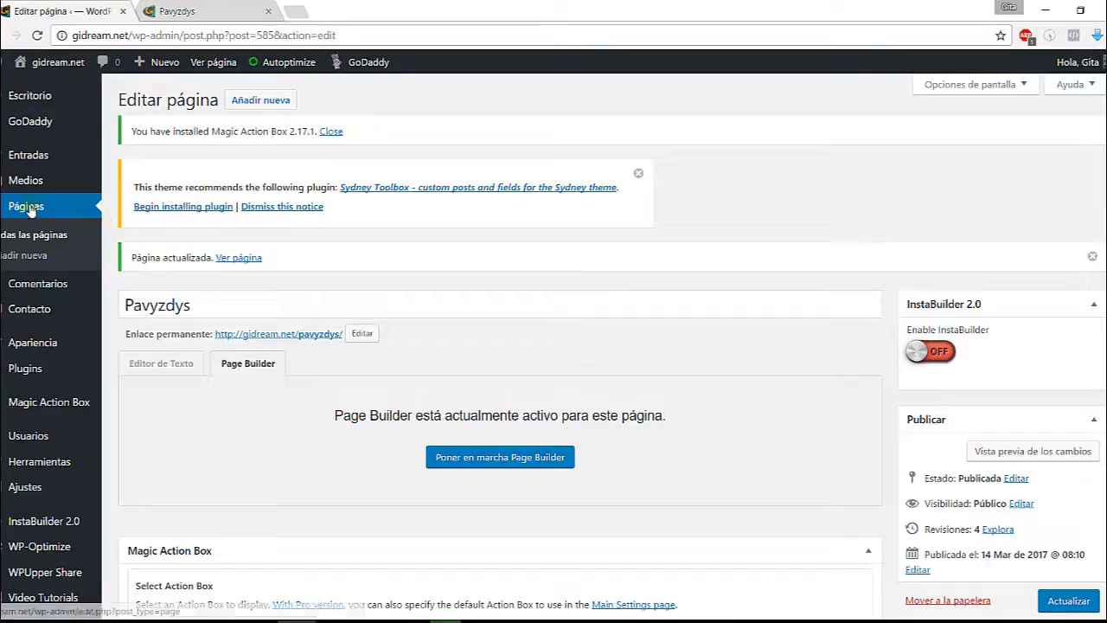
left_click(34, 236)
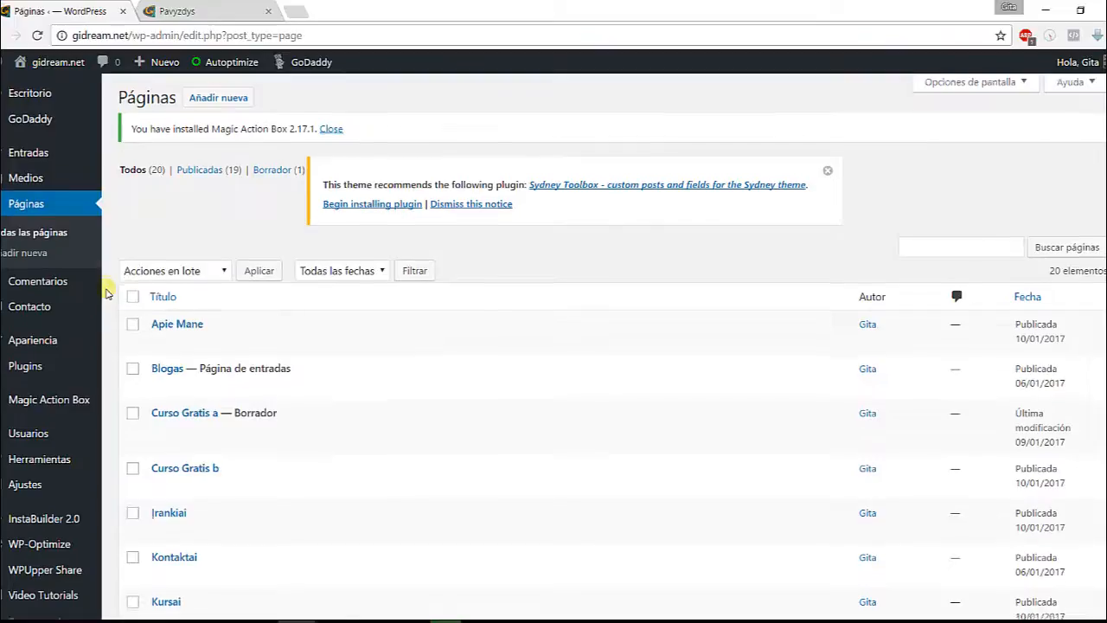
scroll(105, 294, "down", 1)
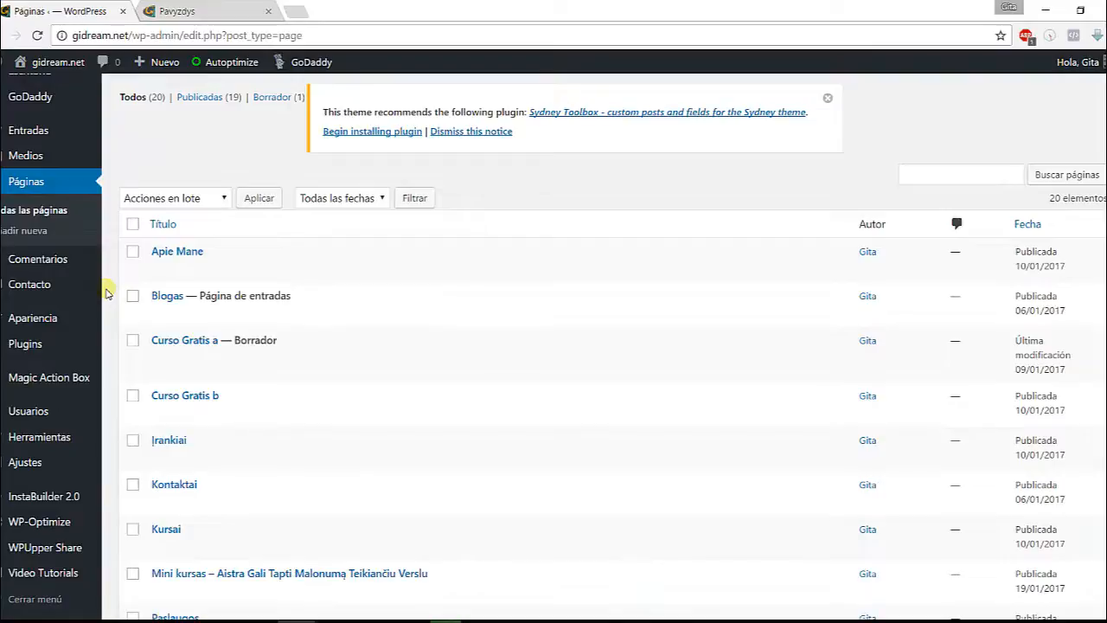
scroll(105, 292, "down", 4)
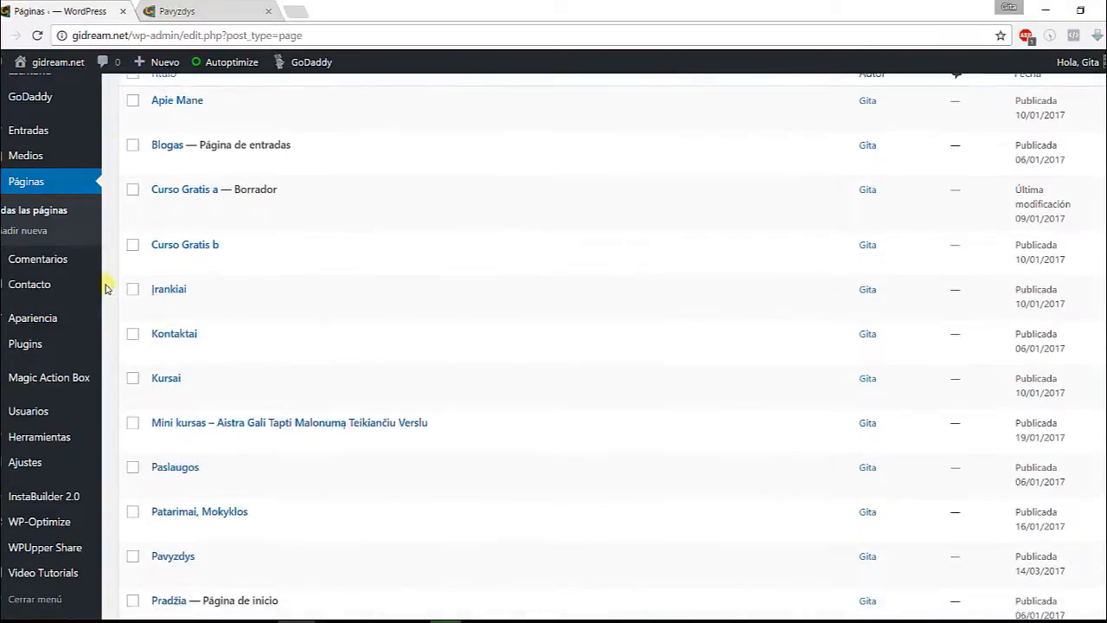
scroll(105, 288, "down", 3)
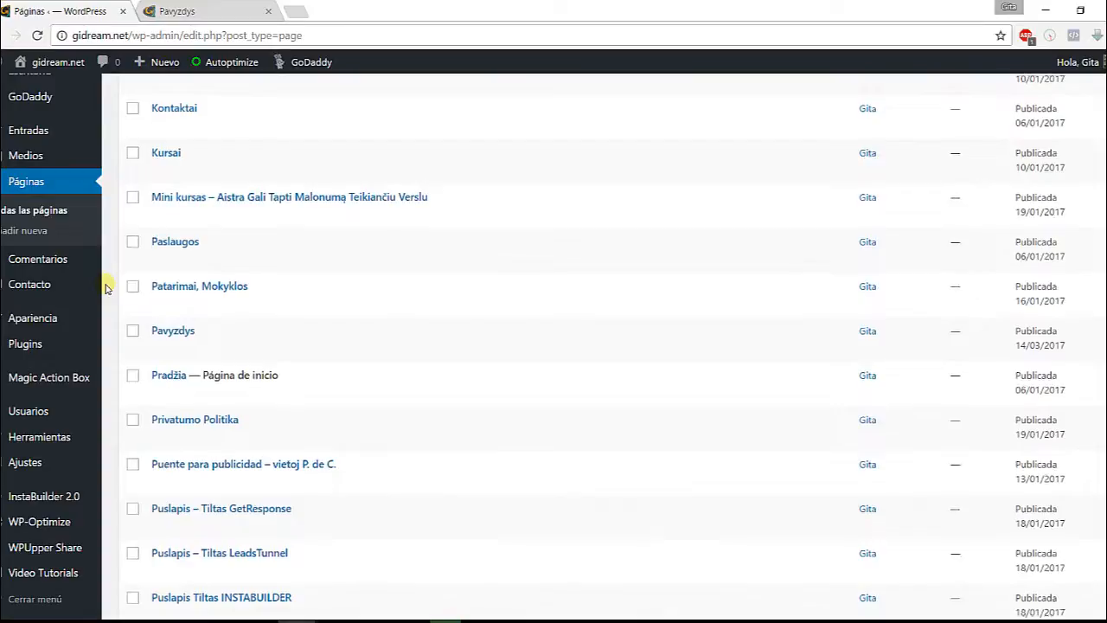
scroll(106, 288, "down", 2)
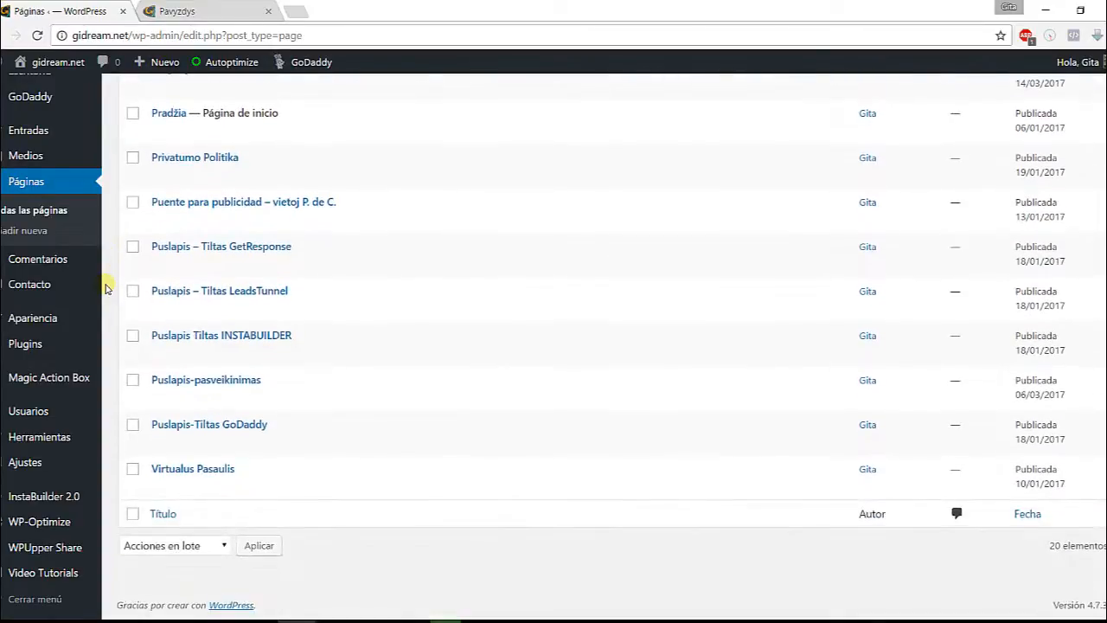
scroll(106, 288, "up", 3)
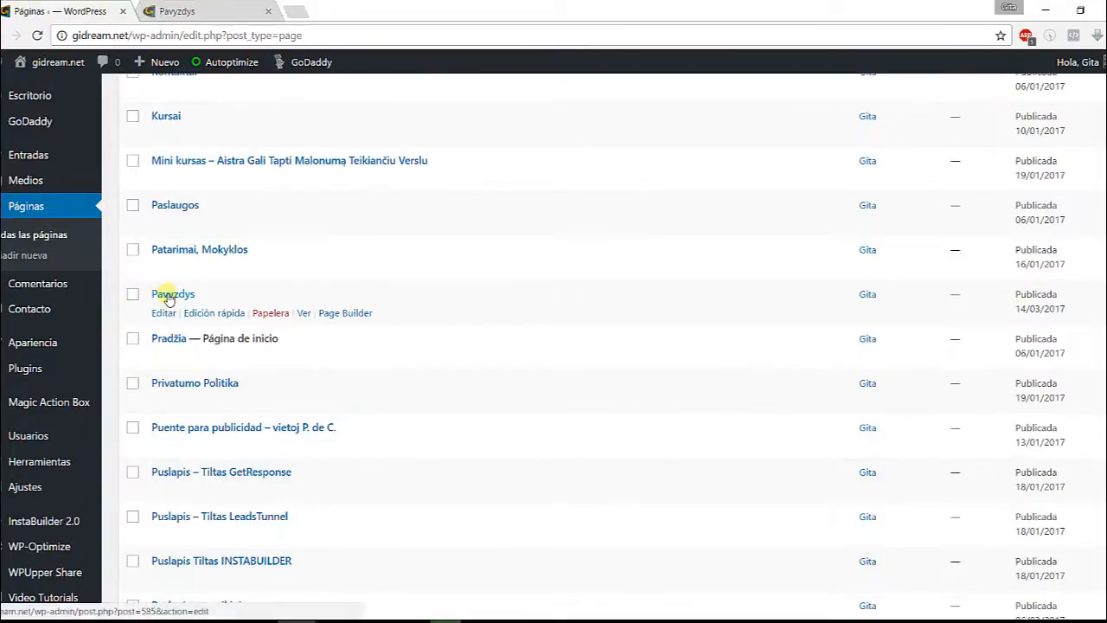
left_click(272, 315)
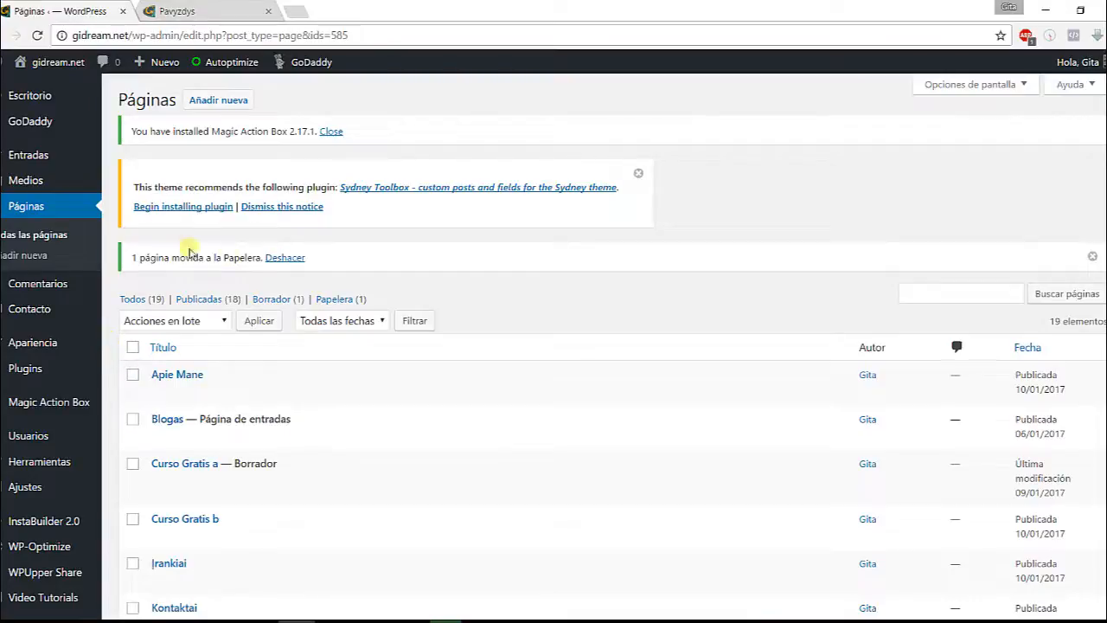
Permanently delete the Pavyzdys page from the trash and look through the list of all pages again
left_click(336, 300)
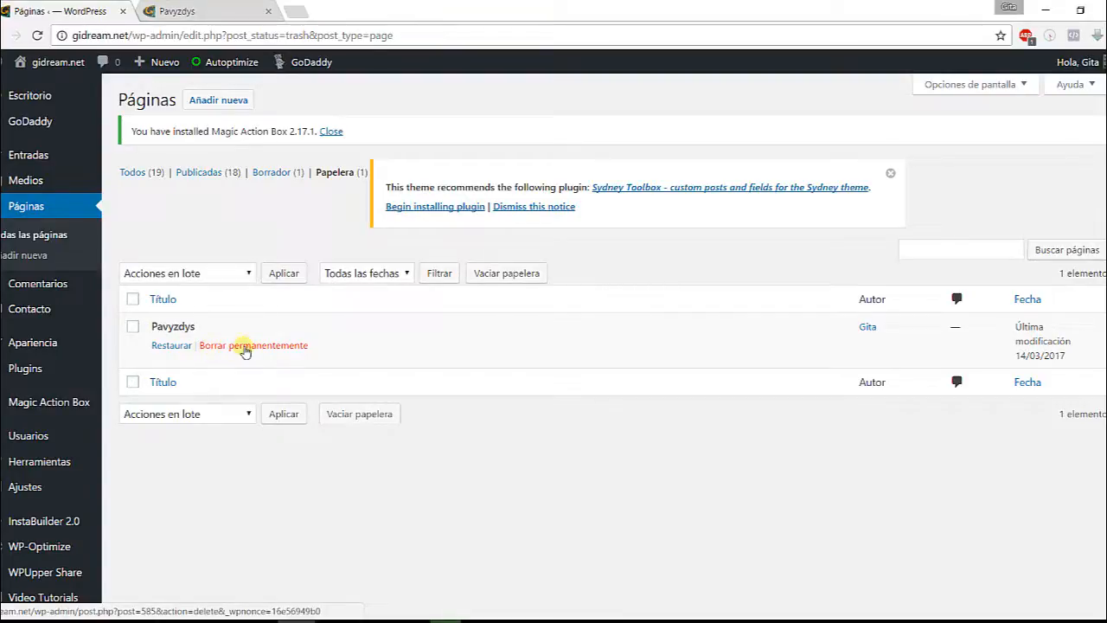
left_click(246, 346)
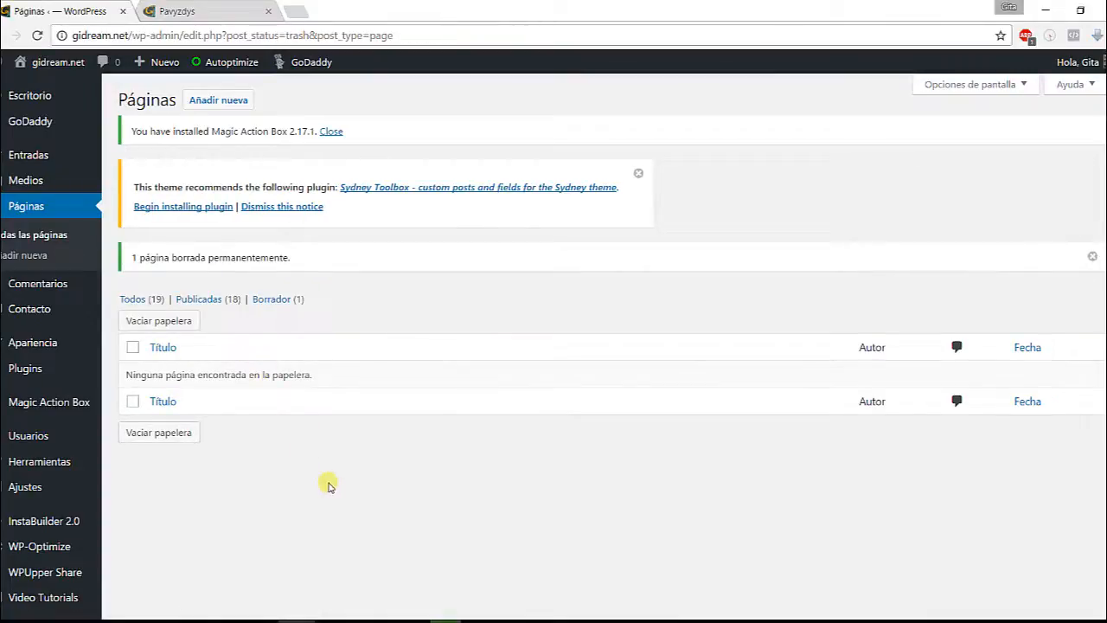
left_click(131, 299)
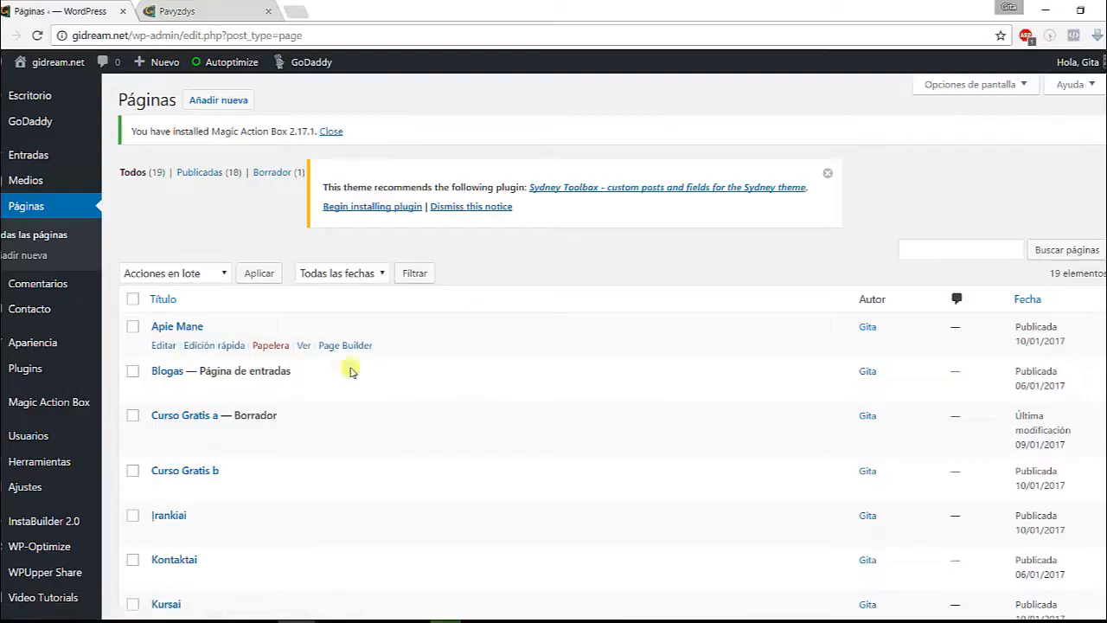
scroll(259, 359, "down", 2)
scroll(193, 353, "down", 4)
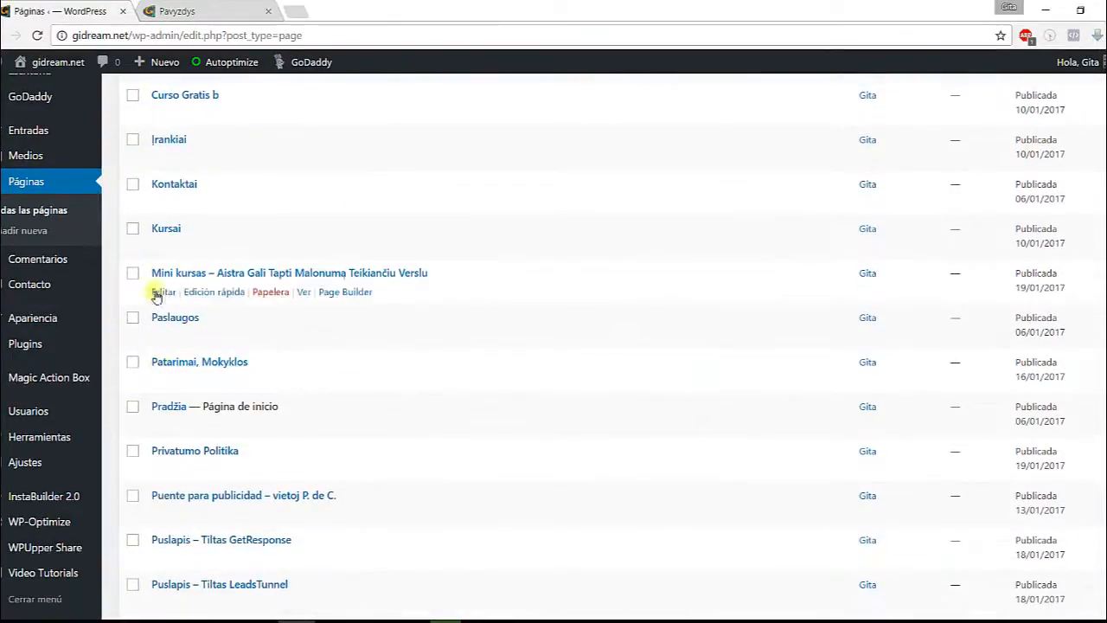
Switch to the live Pavyzdys page, reload it after the deletion, and examine what its address shows
left_click(213, 11)
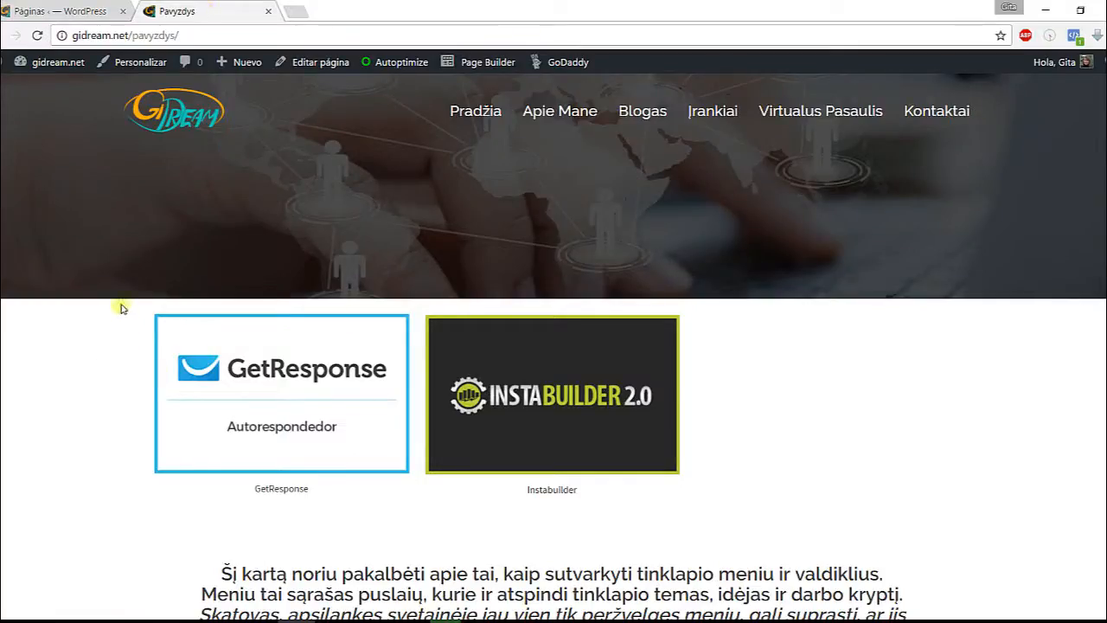
scroll(103, 308, "down", 6)
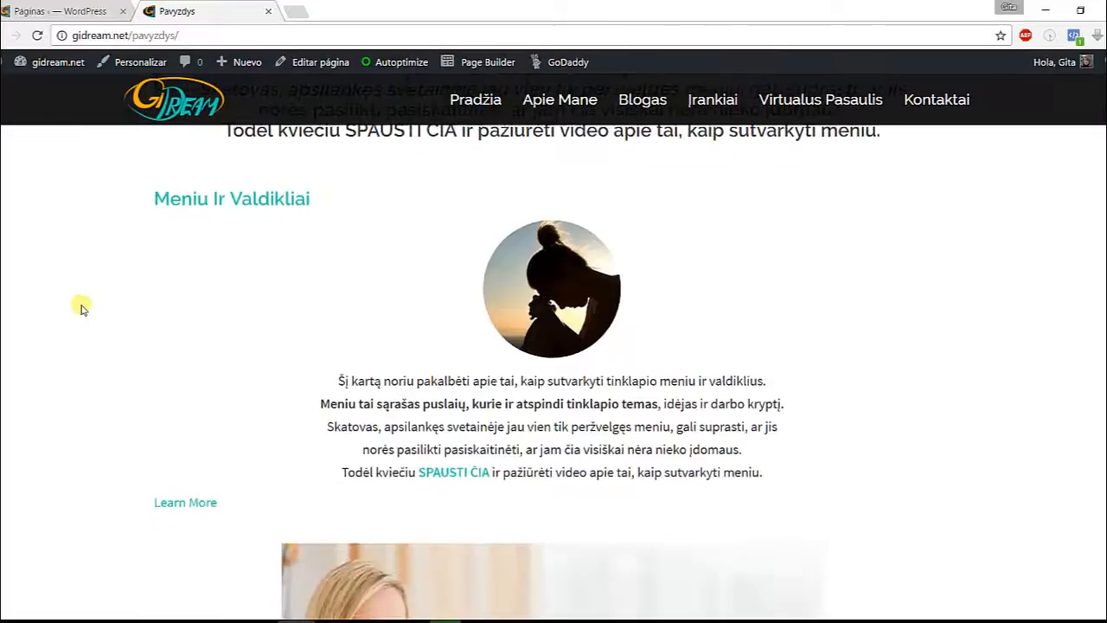
scroll(82, 309, "up", 4)
scroll(83, 309, "up", 2)
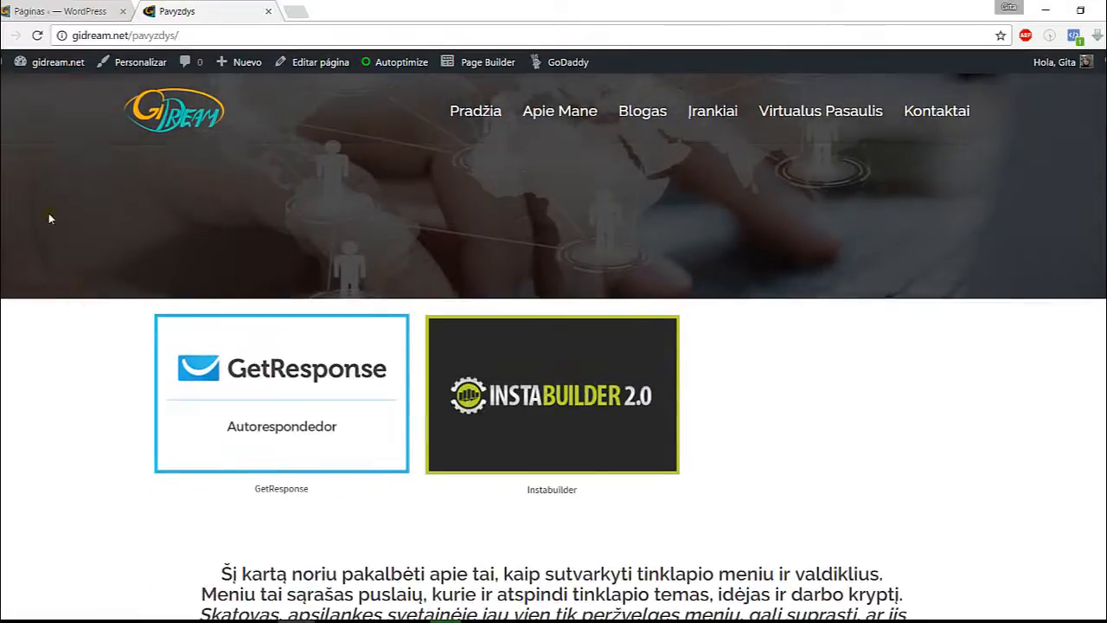
left_click(39, 36)
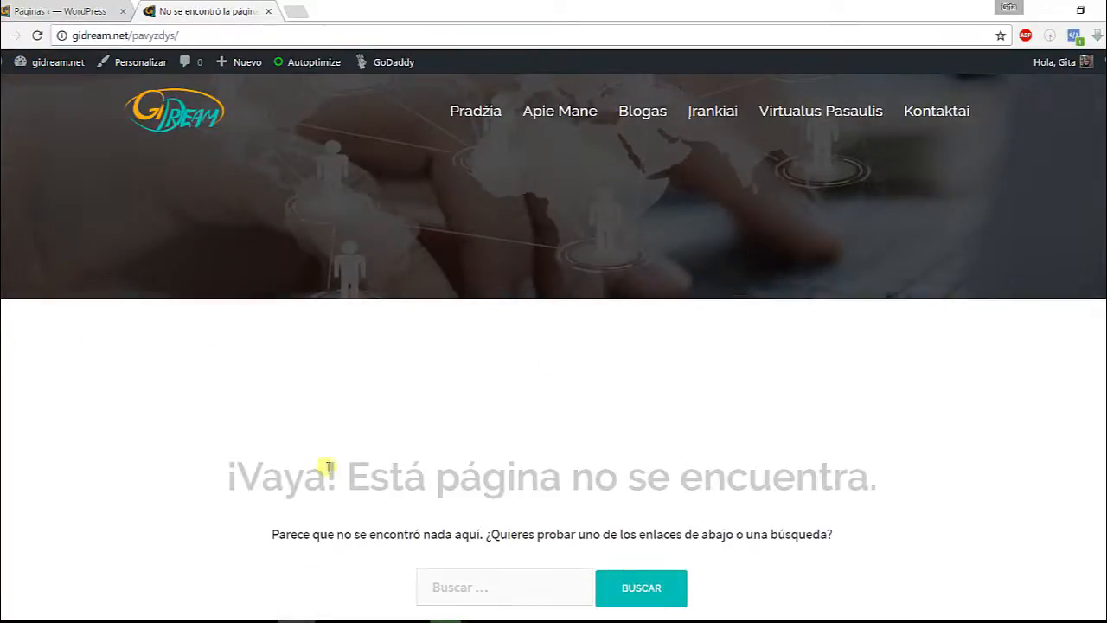
scroll(121, 368, "down", 1)
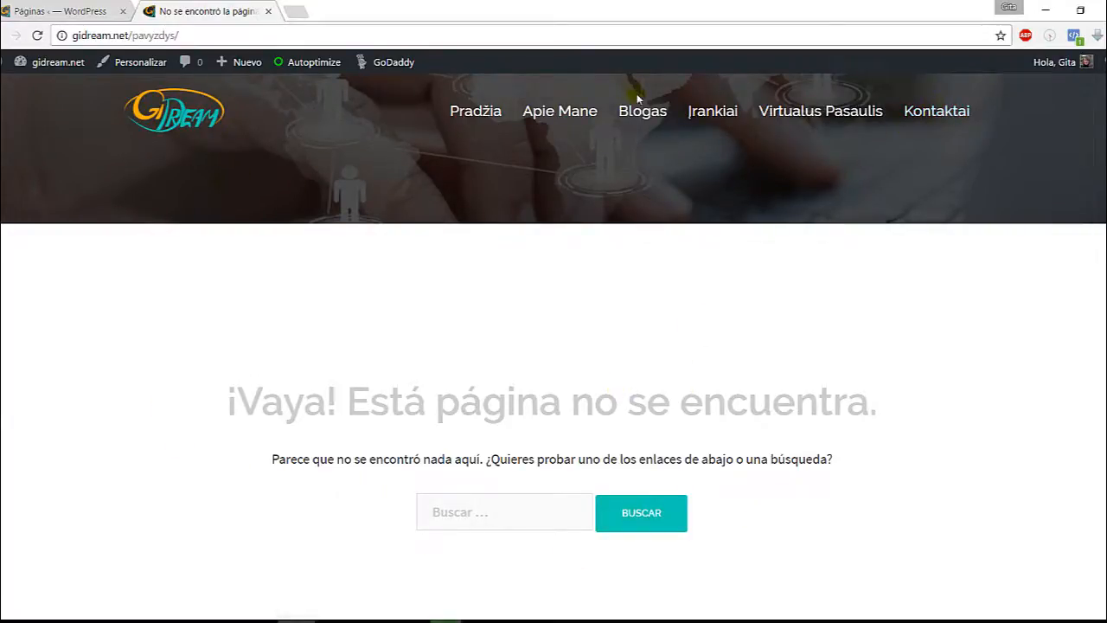
mouse_move(817, 121)
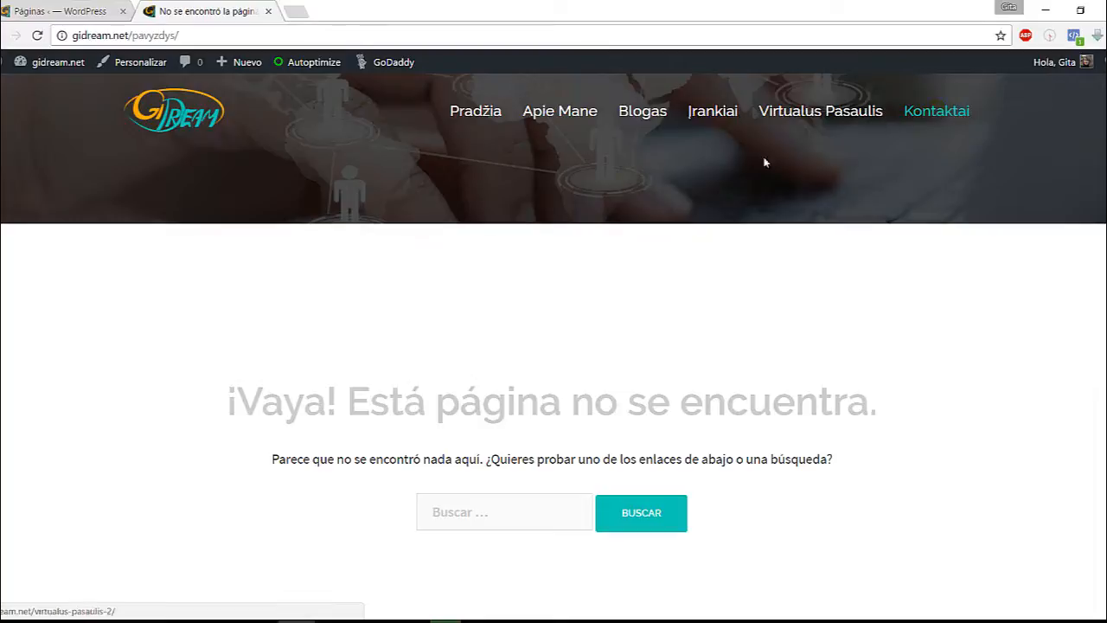
scroll(346, 164, "down", 2)
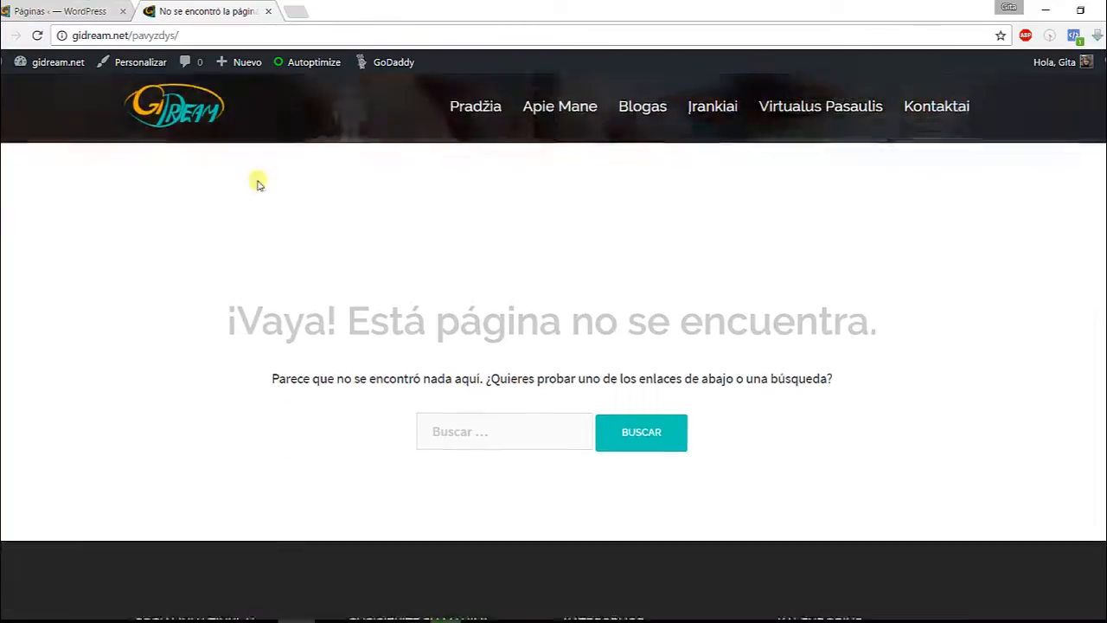
scroll(215, 191, "up", 3)
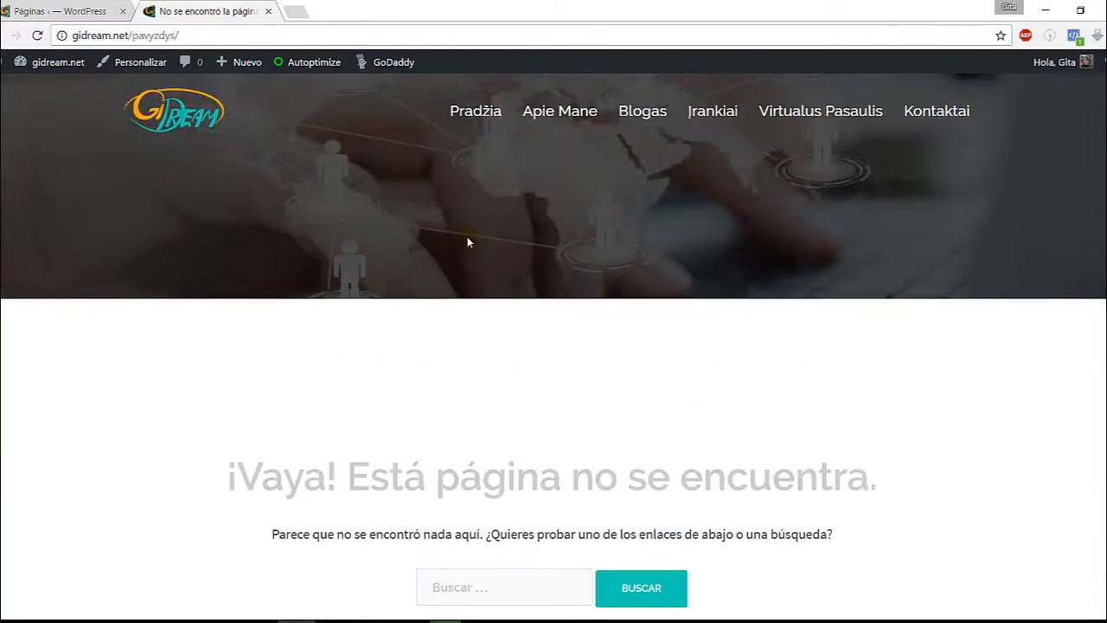